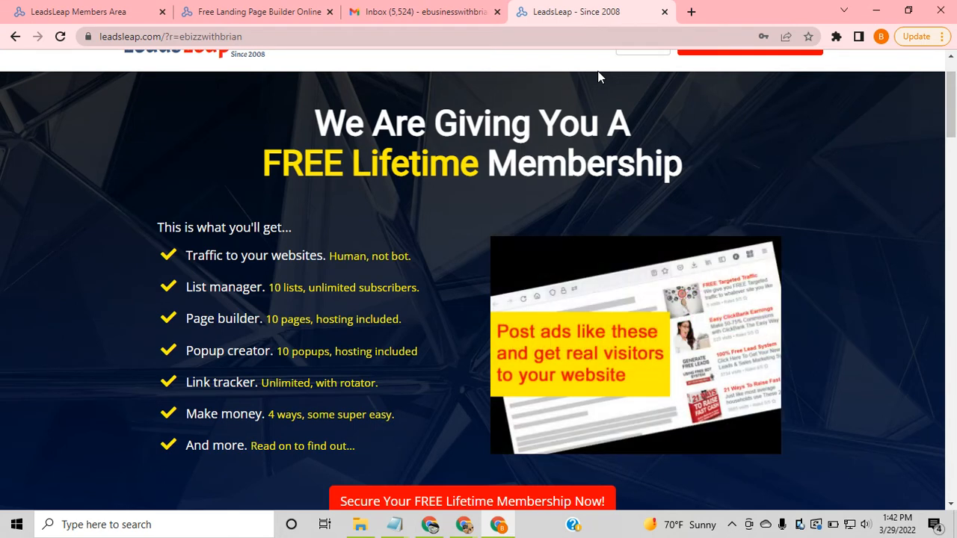
# - Switch to the LeadsLeap members area and open the Page Manager
pyautogui.click(137, 11)
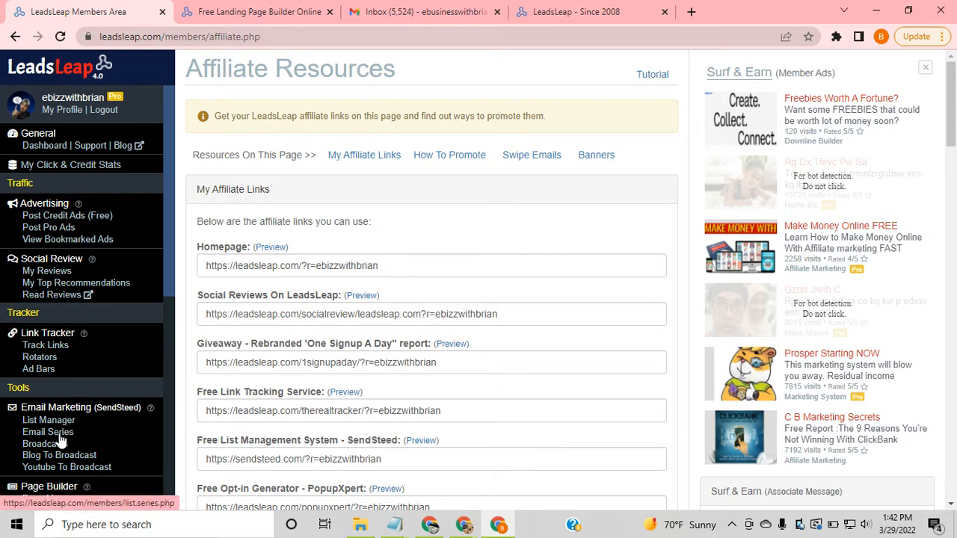
pyautogui.scroll(-2, 60, 359)
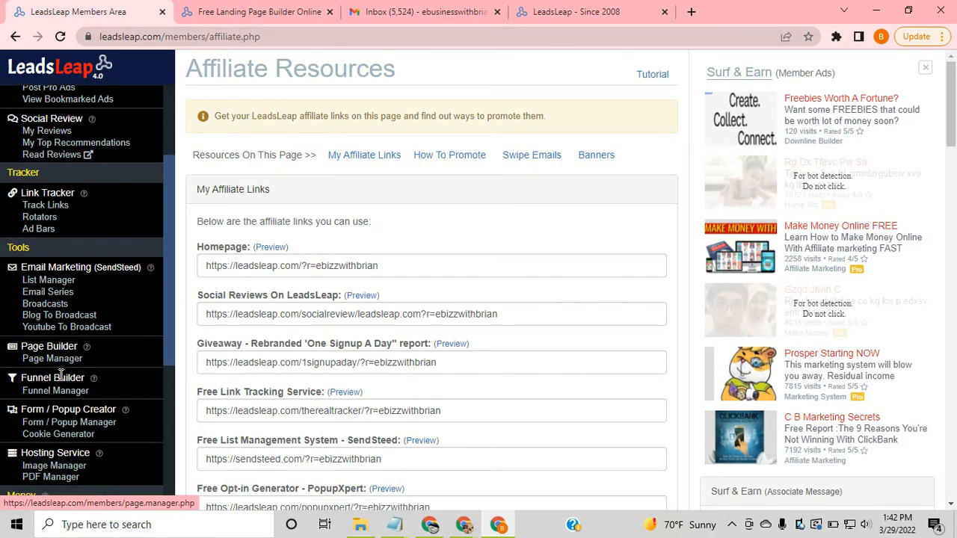
pyautogui.click(52, 359)
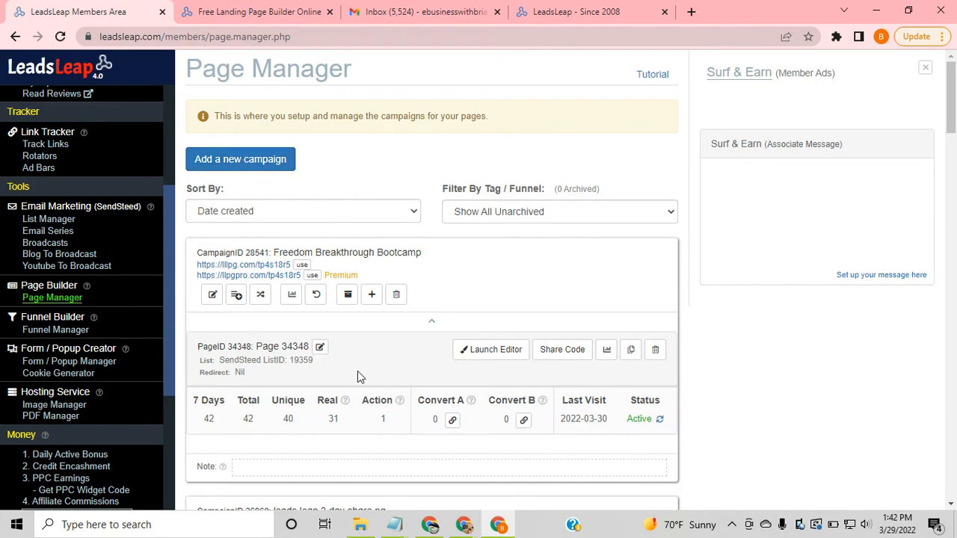
# - Switch to the browser window with the WarriorPlus homepage and look through the page down to its account sign-up section
pyautogui.moveTo(475, 529)
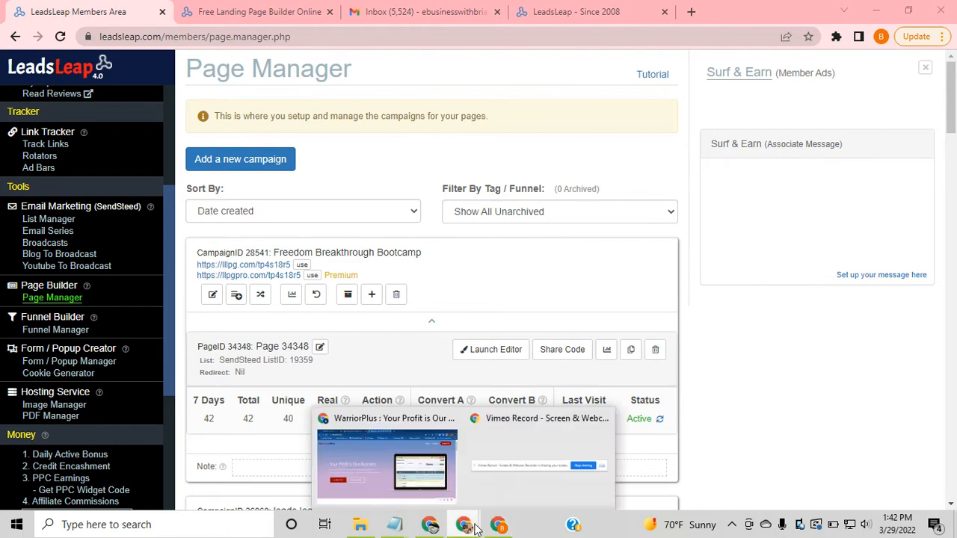
pyautogui.click(440, 482)
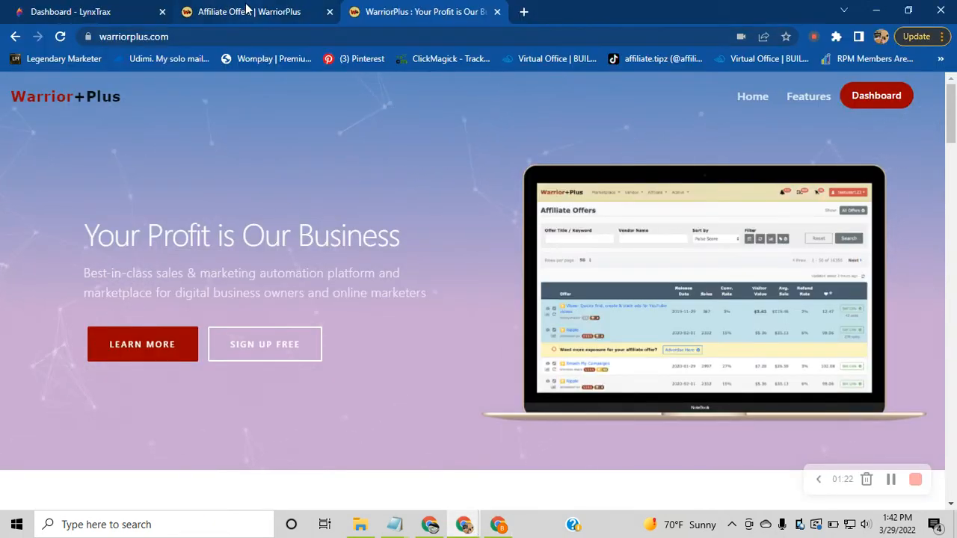
pyautogui.scroll(-2, 486, 246)
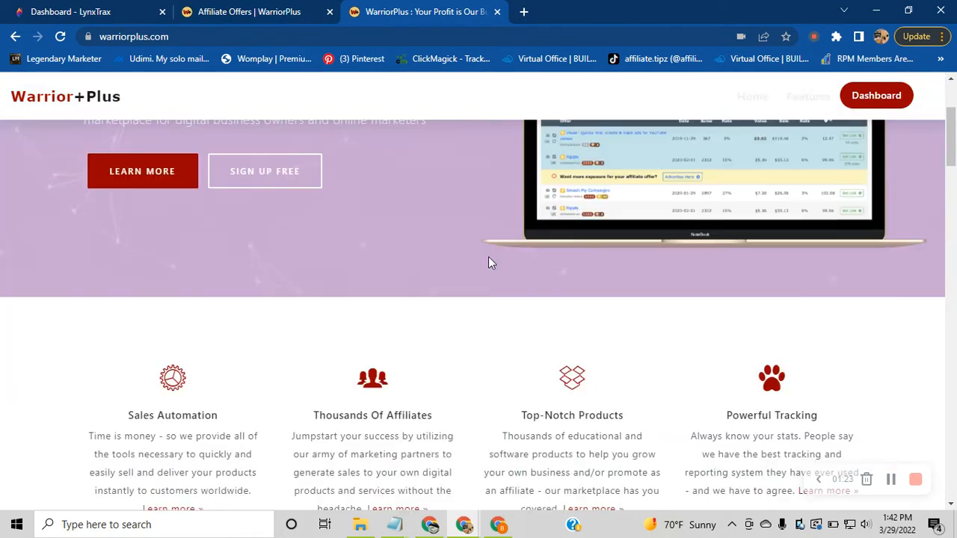
pyautogui.scroll(-5, 471, 325)
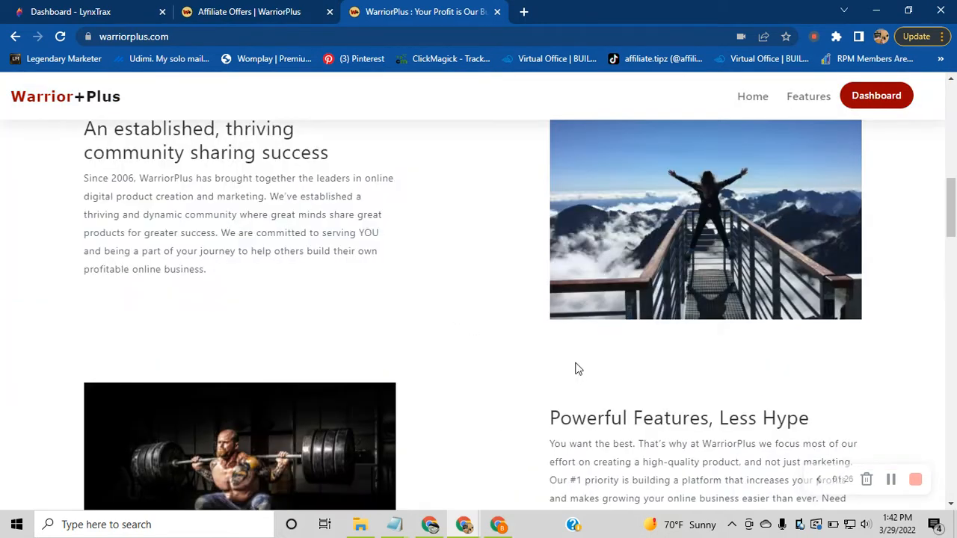
pyautogui.scroll(-10, 516, 351)
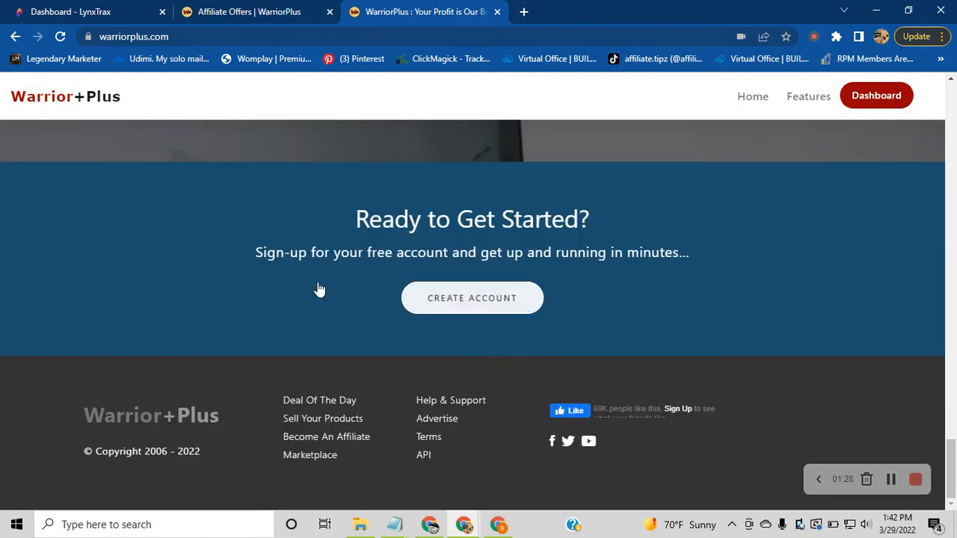
pyautogui.scroll(15, 489, 303)
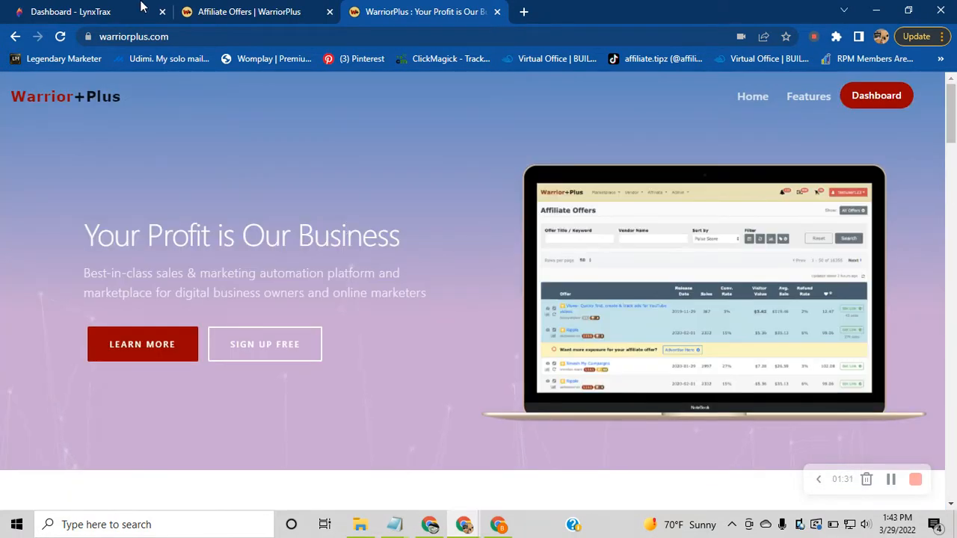
# - Go to the WarriorPlus Affiliate Offers page and filter the list to all requested offers
pyautogui.click(225, 10)
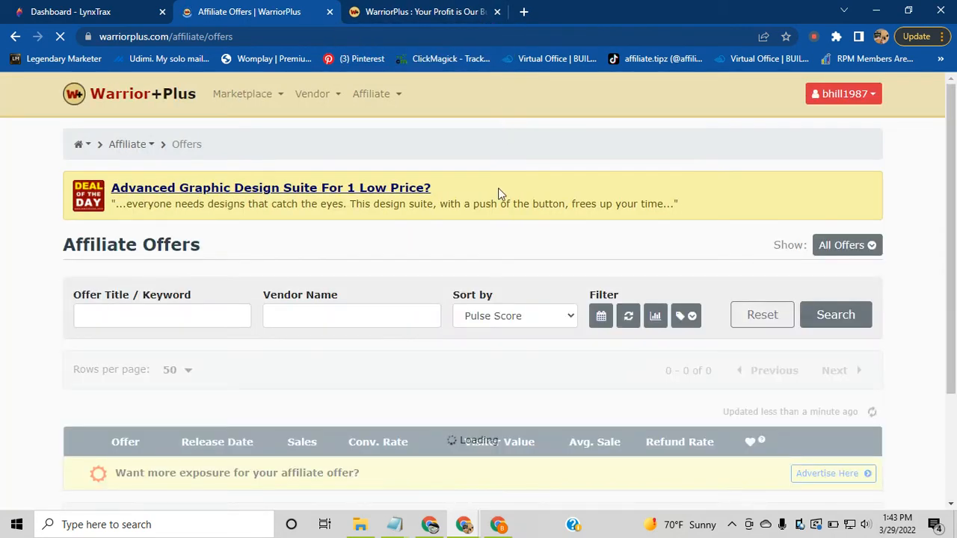
pyautogui.click(380, 97)
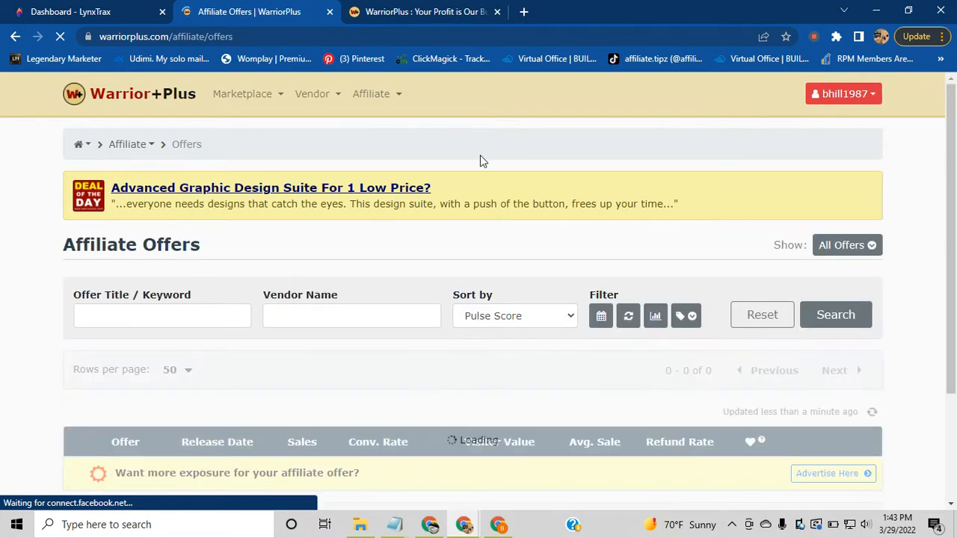
pyautogui.click(847, 245)
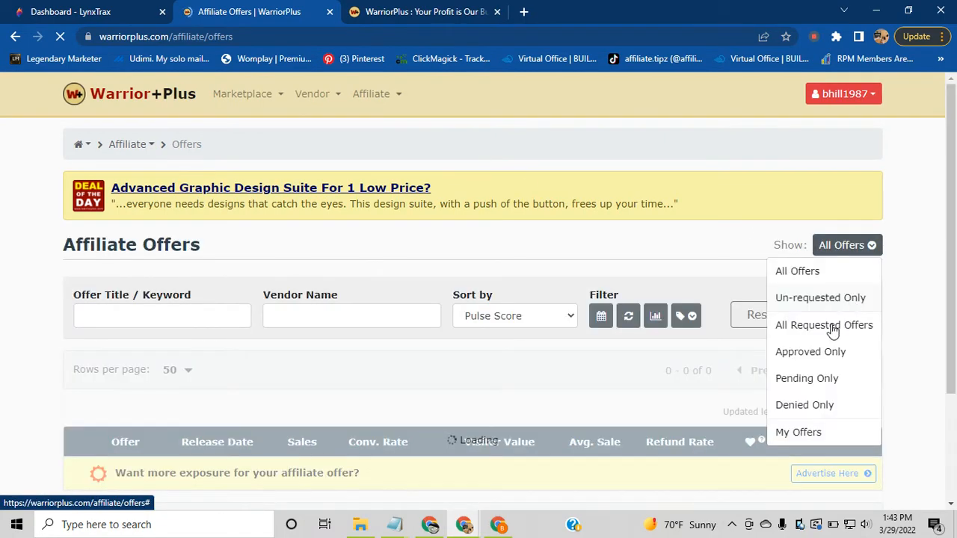
pyautogui.click(831, 331)
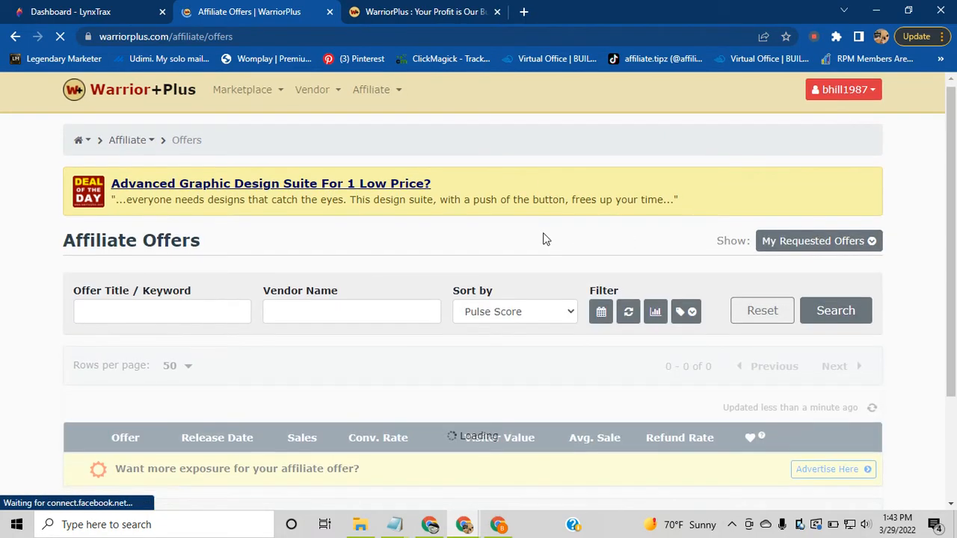
# - Examine the listed affiliate offers, including their sales, conversion rates and request or link availability
pyautogui.scroll(-2, 544, 239)
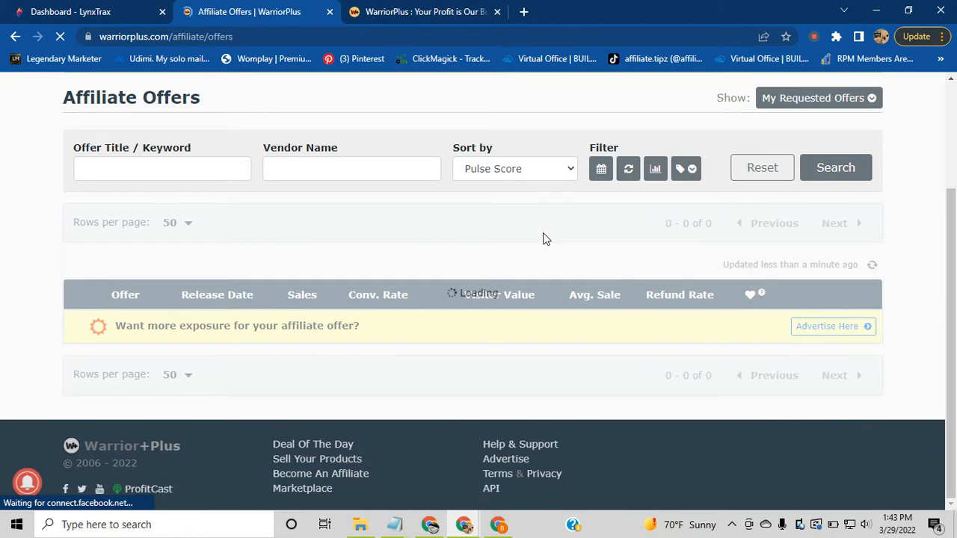
pyautogui.scroll(-4, 258, 251)
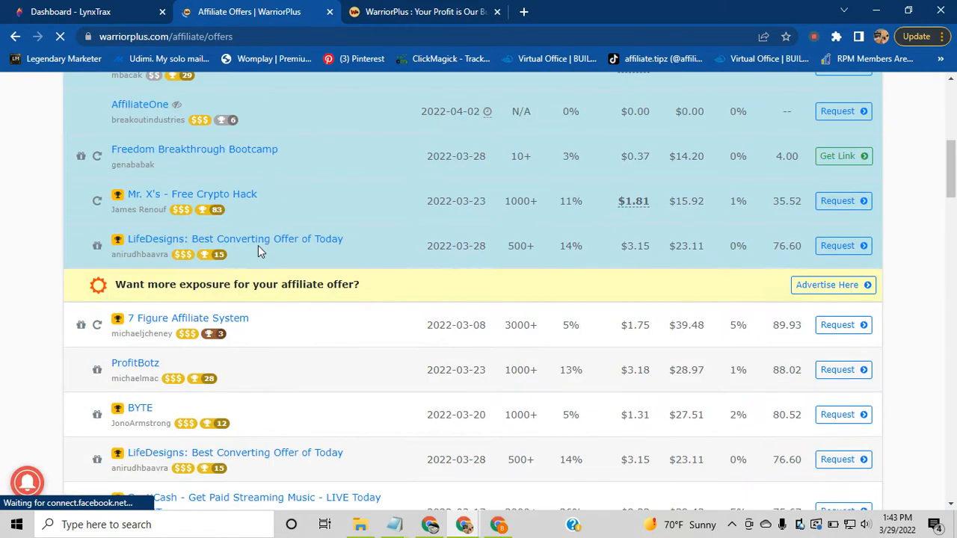
pyautogui.scroll(-1, 217, 288)
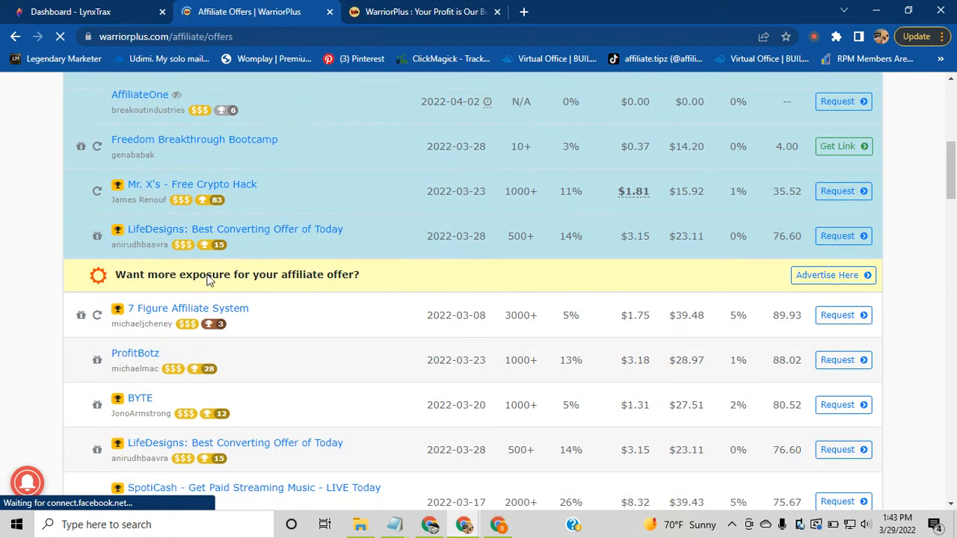
pyautogui.scroll(-3, 217, 274)
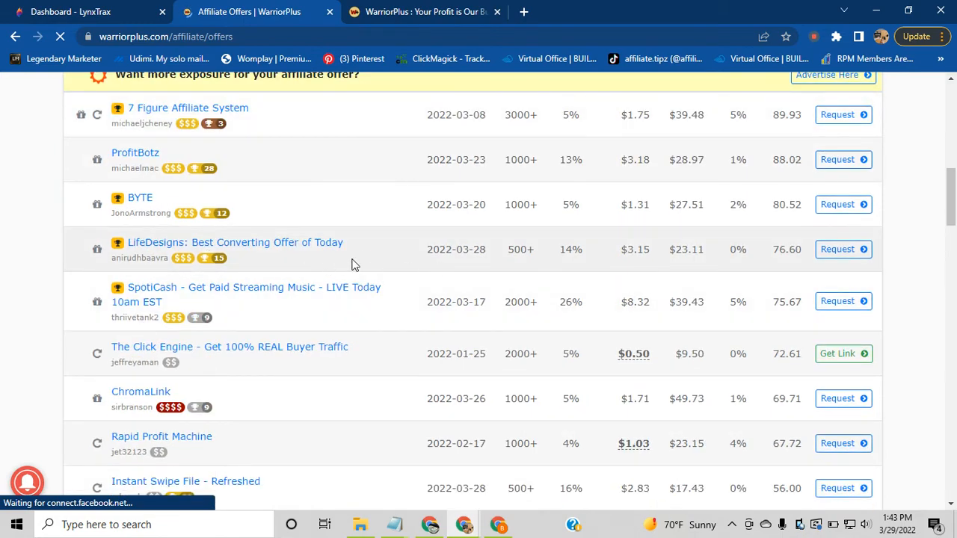
pyautogui.scroll(-3, 353, 265)
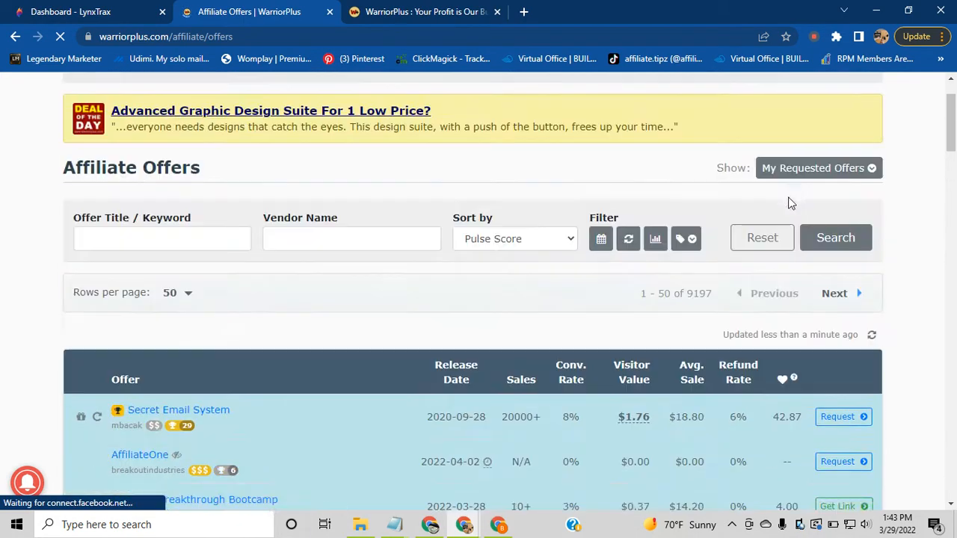
pyautogui.scroll(-3, 763, 269)
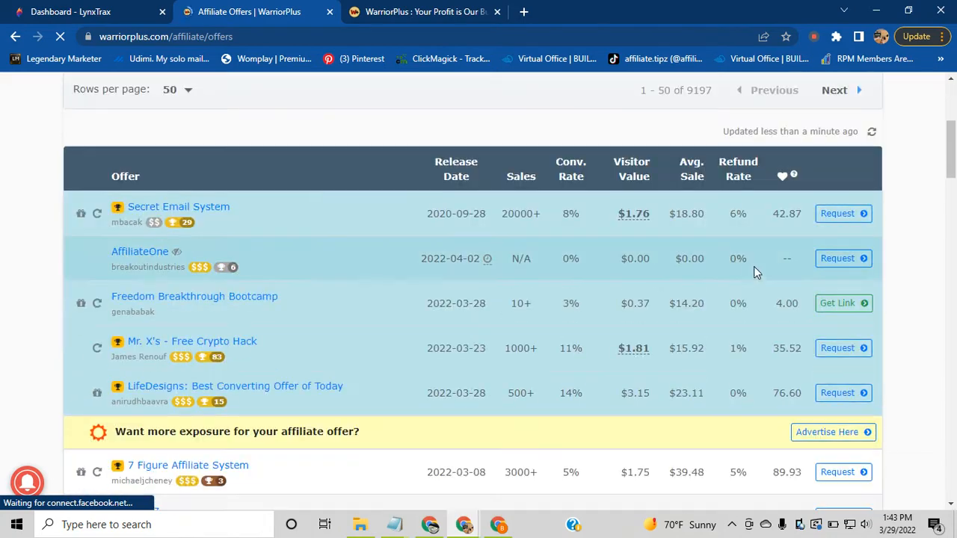
pyautogui.scroll(-5, 741, 269)
pyautogui.scroll(-2, 307, 288)
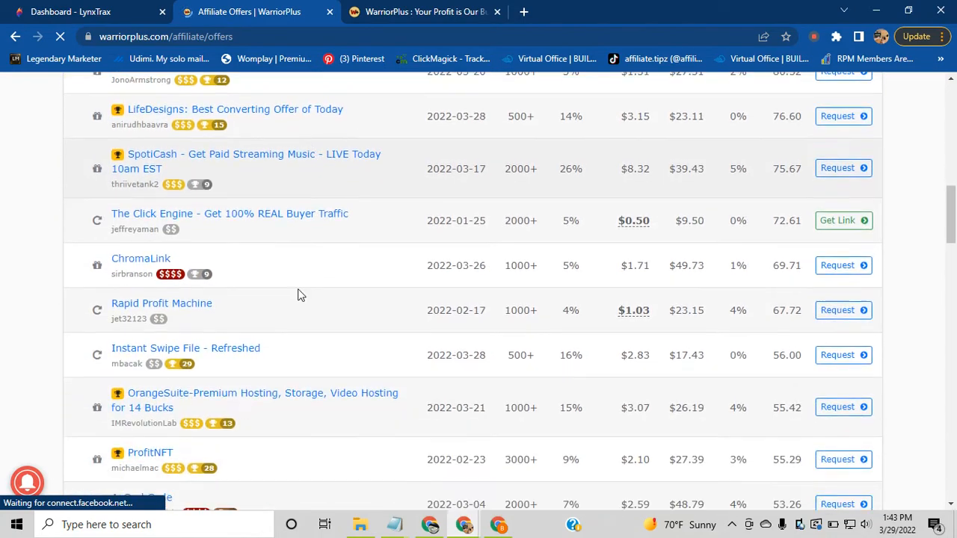
pyautogui.scroll(-3, 239, 293)
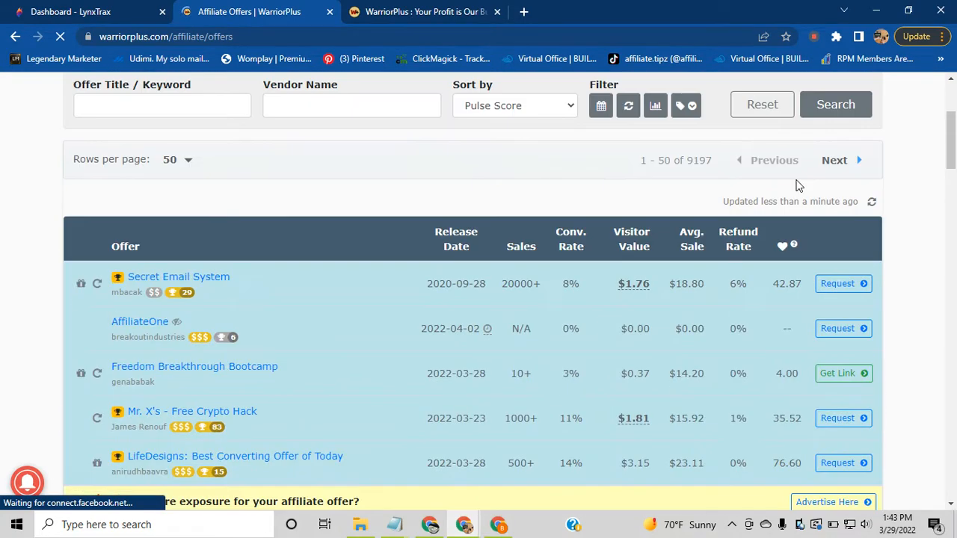
# - Reapply the All Requested Offers filter to the affiliate offers list
pyautogui.scroll(3, 838, 164)
pyautogui.click(821, 247)
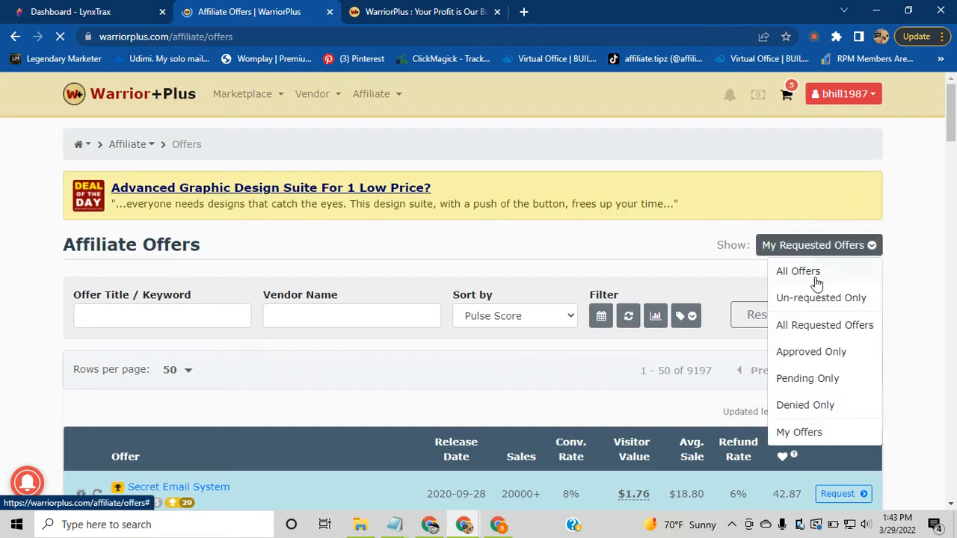
pyautogui.click(831, 324)
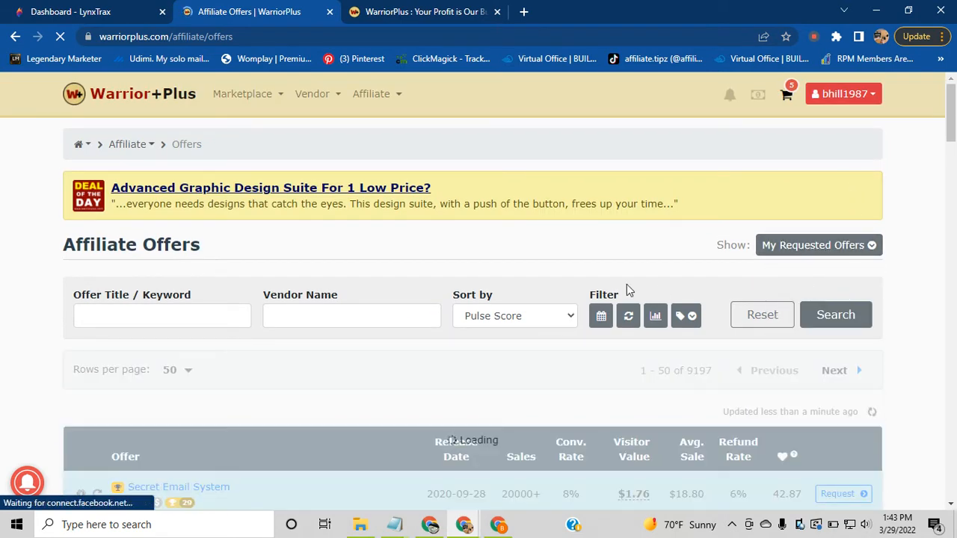
# - Open the Spring Traffic offer from the requested offers and bring up its affiliate link settings
pyautogui.scroll(-5, 626, 291)
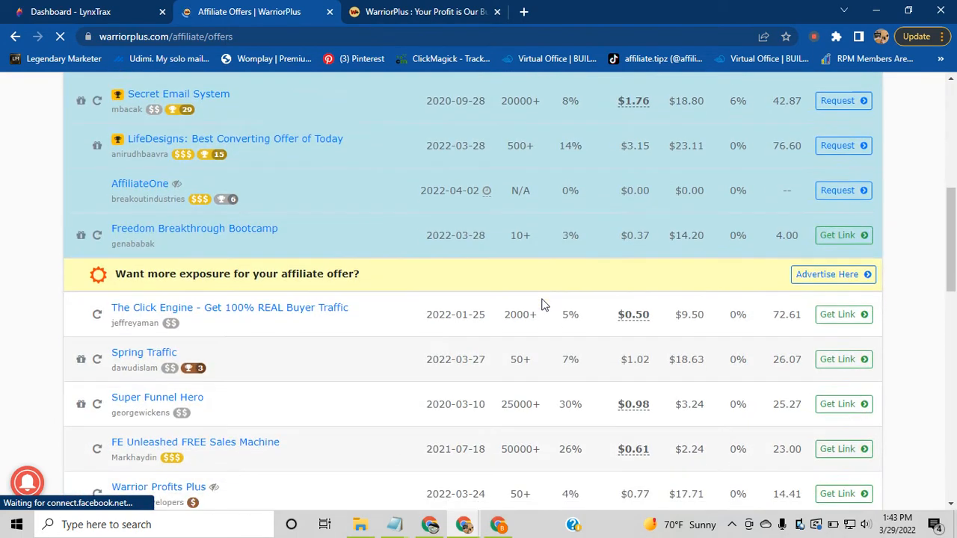
pyautogui.scroll(-2, 544, 304)
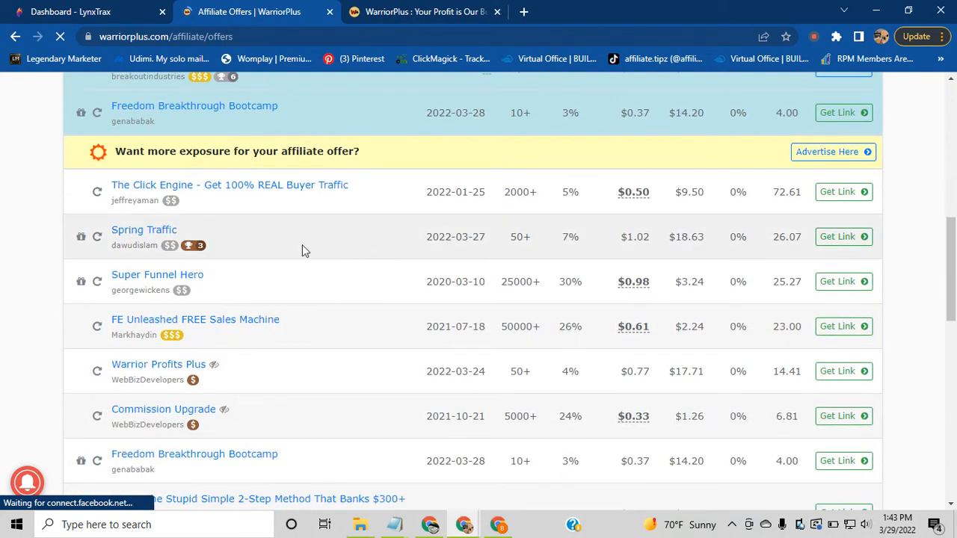
pyautogui.click(147, 234)
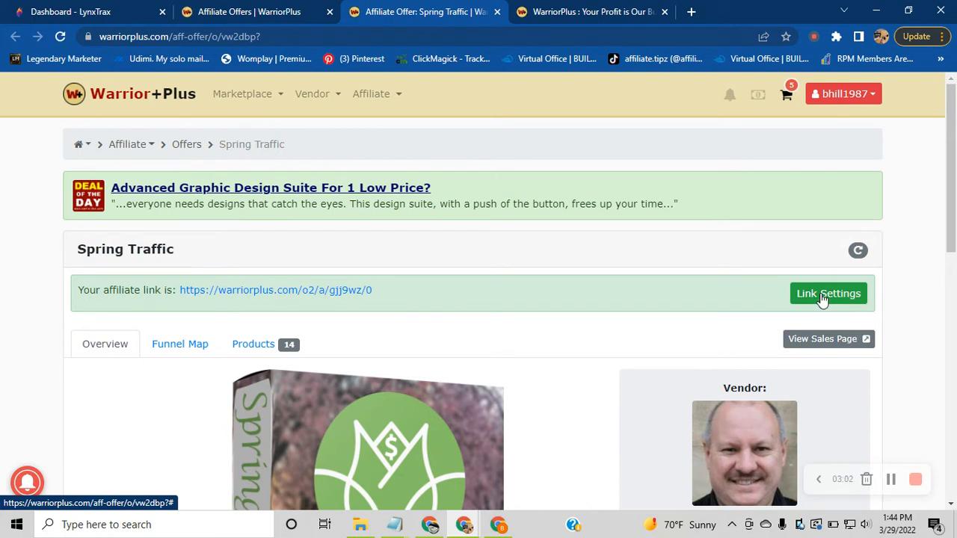
pyautogui.click(823, 296)
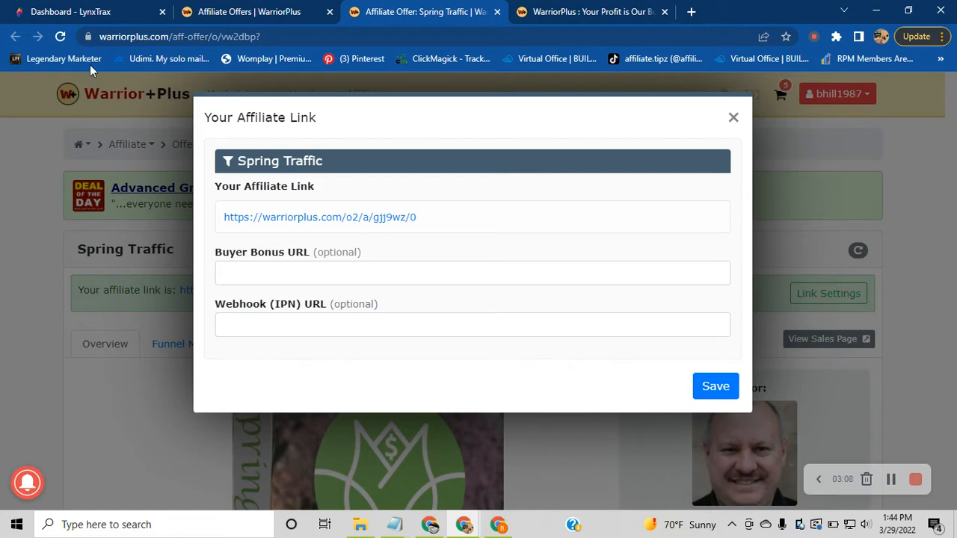
# - Switch to the LynxTrax dashboard and copy the short URL of the recent link named Home
pyautogui.click(85, 10)
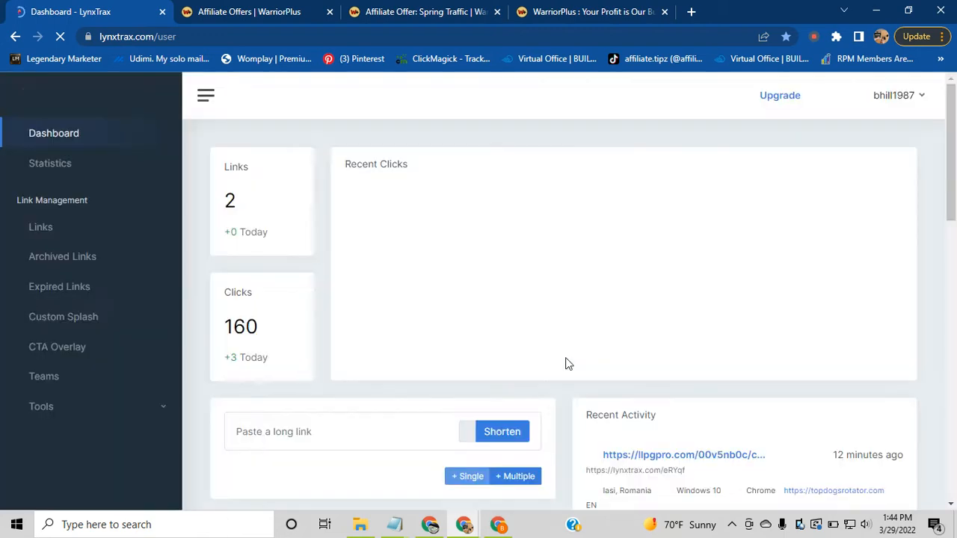
pyautogui.scroll(-5, 509, 396)
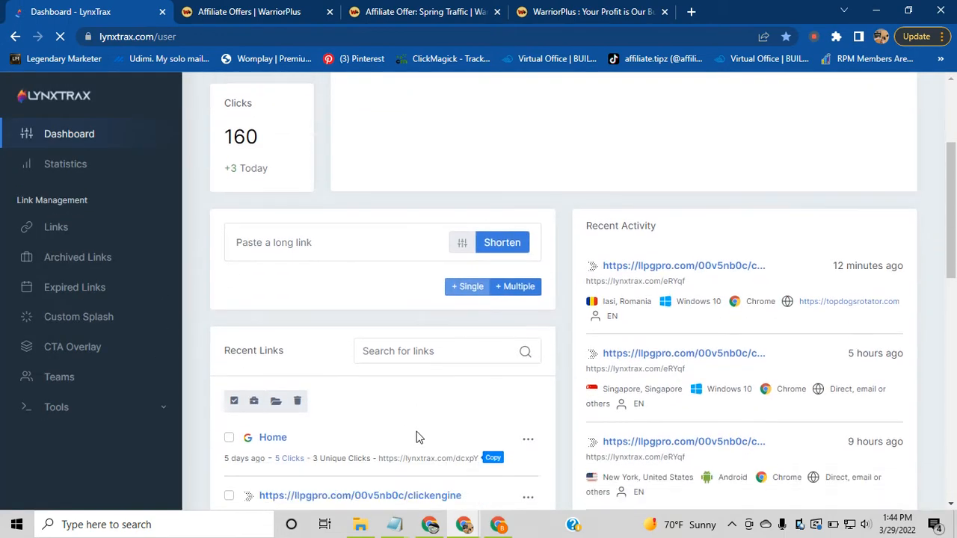
pyautogui.click(495, 297)
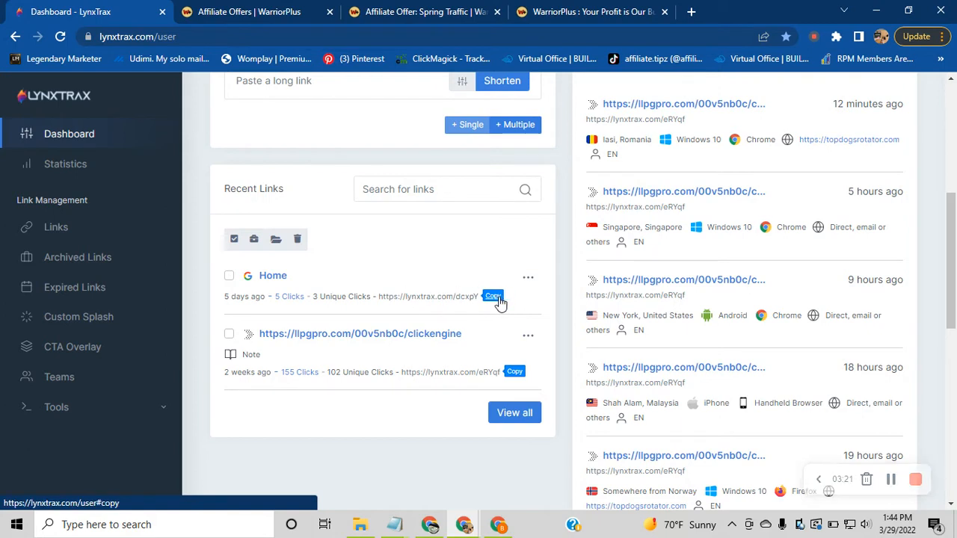
pyautogui.click(499, 299)
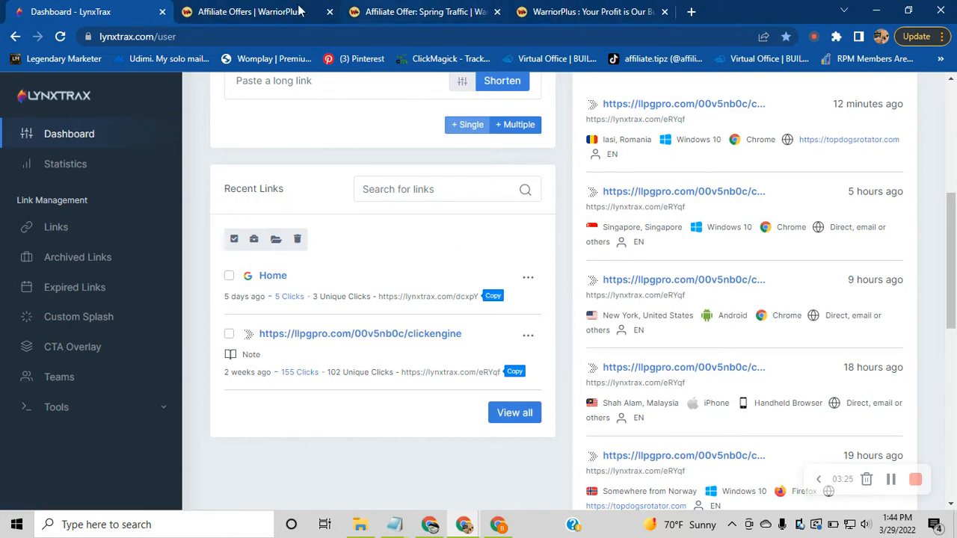
pyautogui.click(231, 7)
pyautogui.click(431, 12)
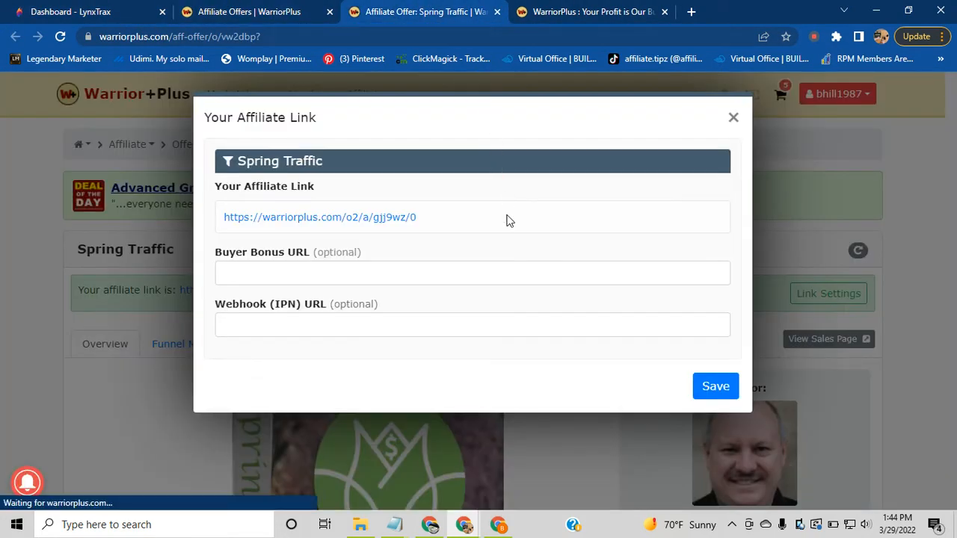
pyautogui.click(280, 278)
pyautogui.rightClick(278, 276)
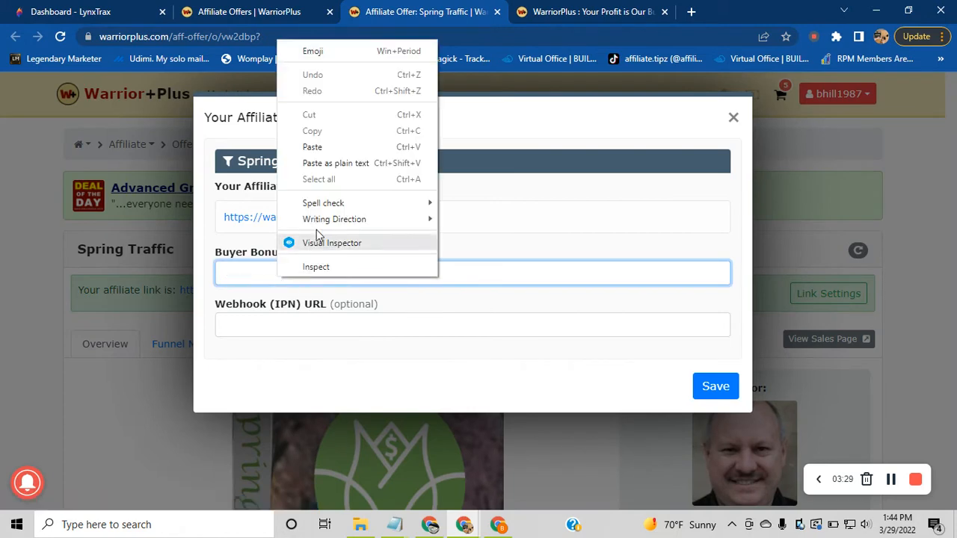
pyautogui.click(312, 148)
pyautogui.hotkey('ctrl', 'v')
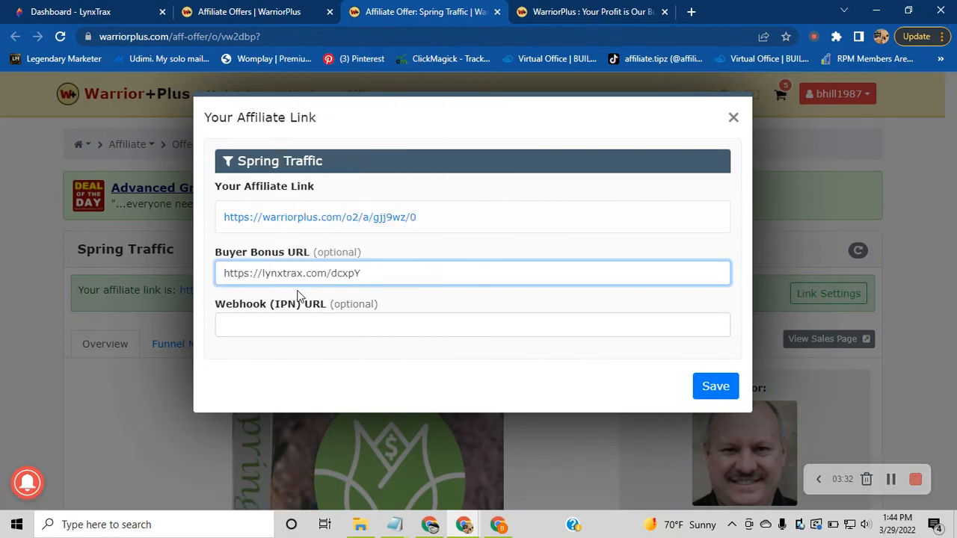
pyautogui.click(714, 389)
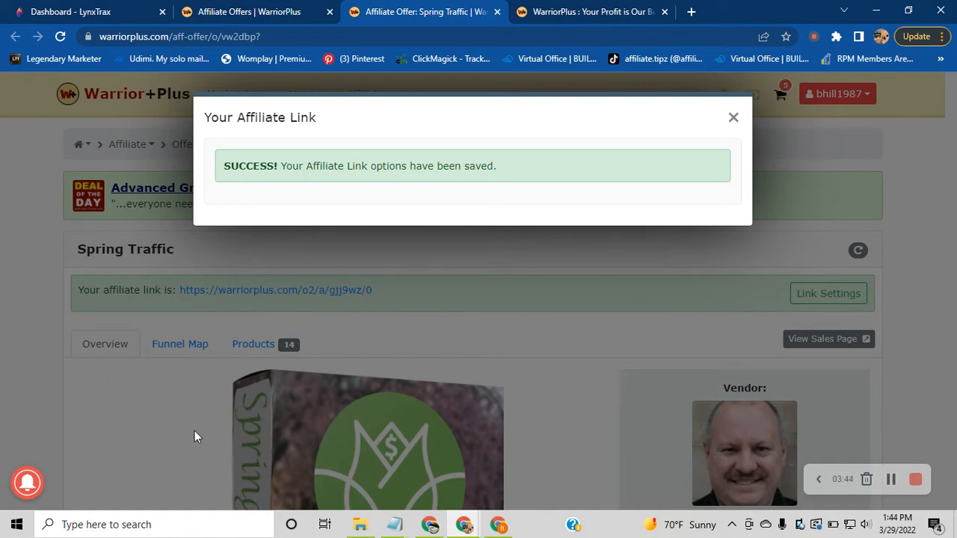
# - Close the affiliate link settings, then open the Spring Traffic sales page, examine its headline and feature list, and pause its video
pyautogui.click(734, 120)
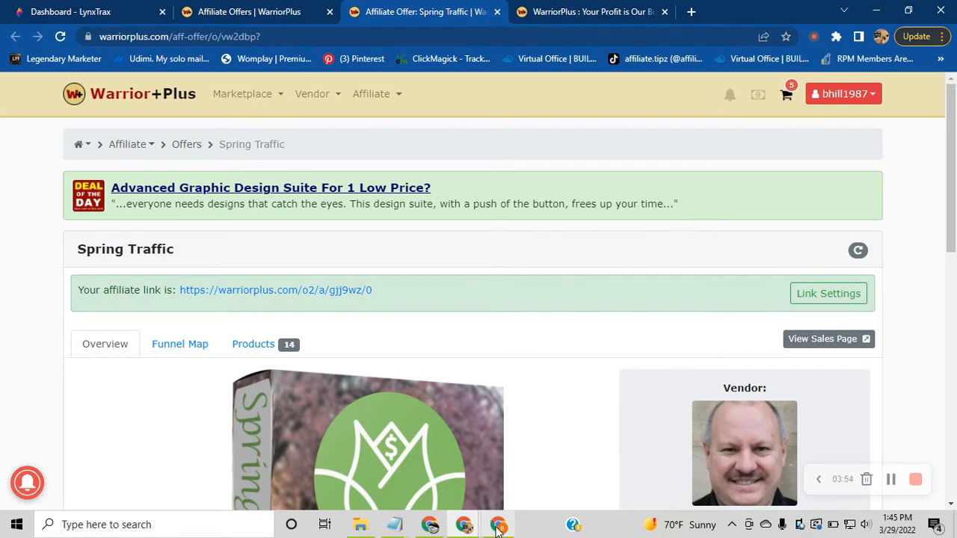
pyautogui.click(814, 339)
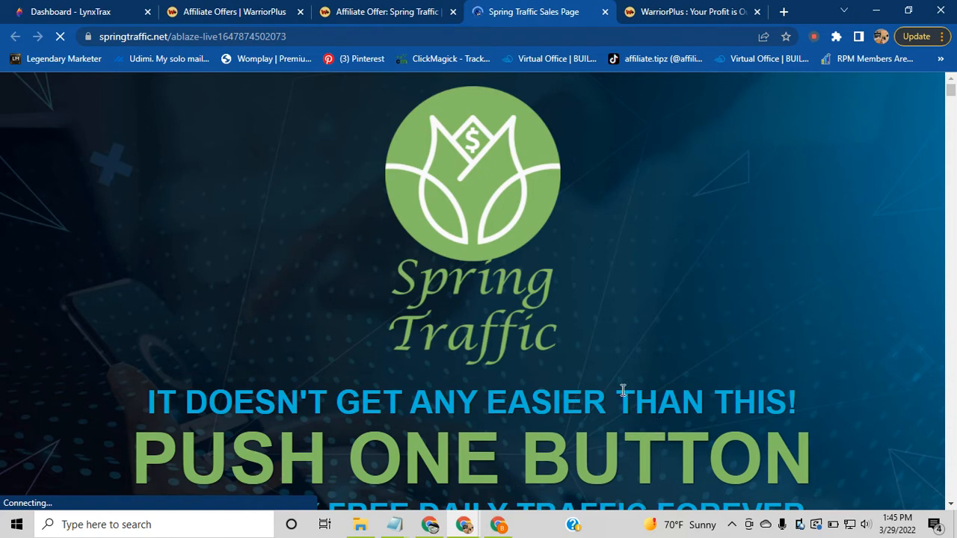
pyautogui.scroll(-2, 559, 364)
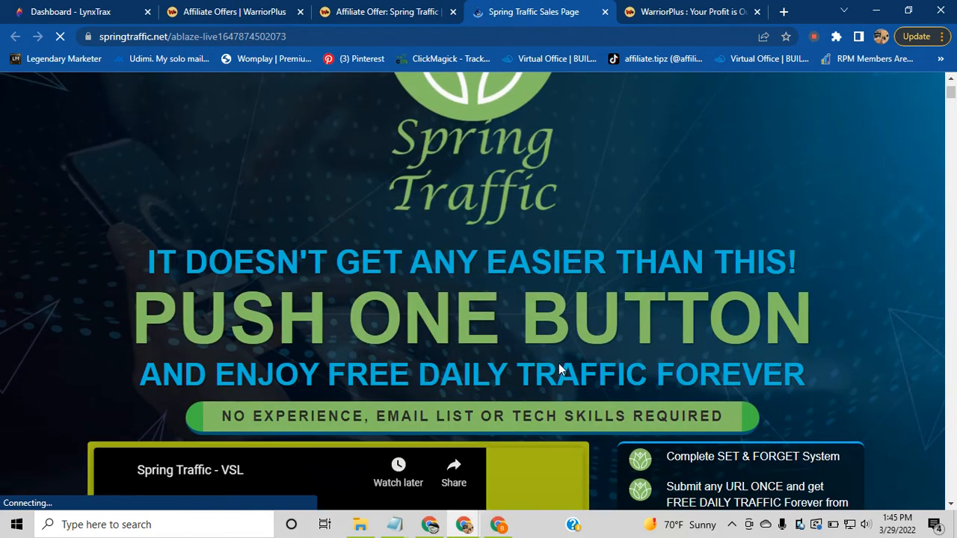
pyautogui.scroll(-2, 575, 385)
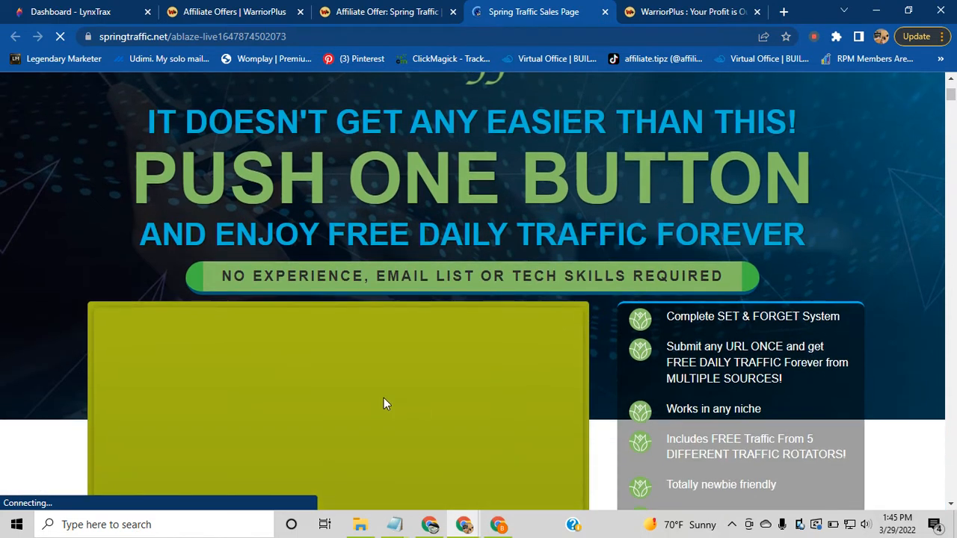
pyautogui.scroll(-3, 384, 404)
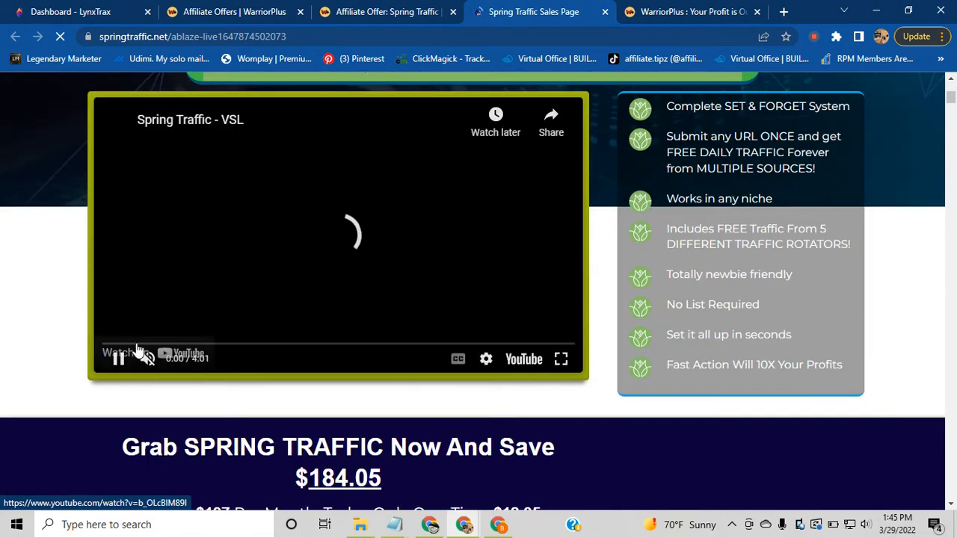
pyautogui.click(118, 362)
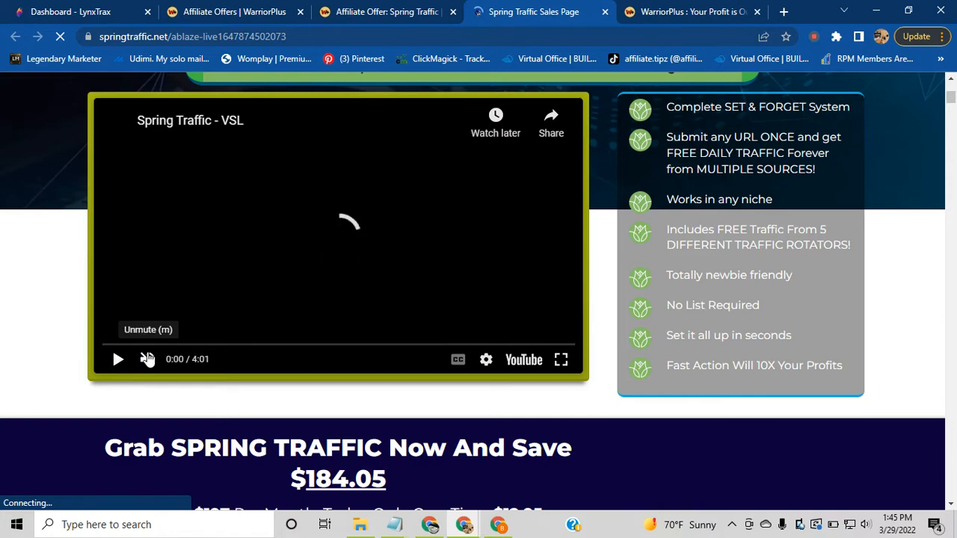
pyautogui.scroll(8, 147, 359)
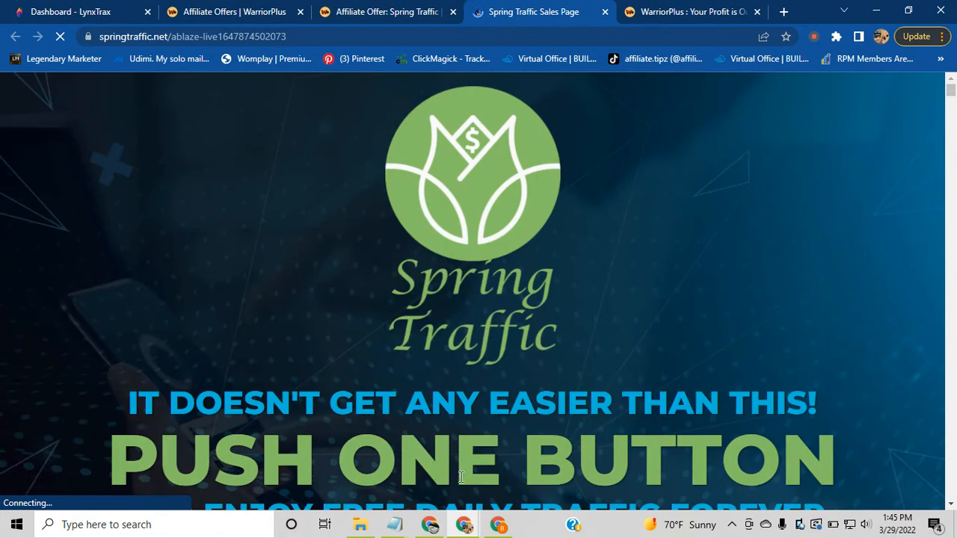
# - Switch to the LeadsLeap Page Manager and add a new campaign named Spring Traffic
pyautogui.click(498, 525)
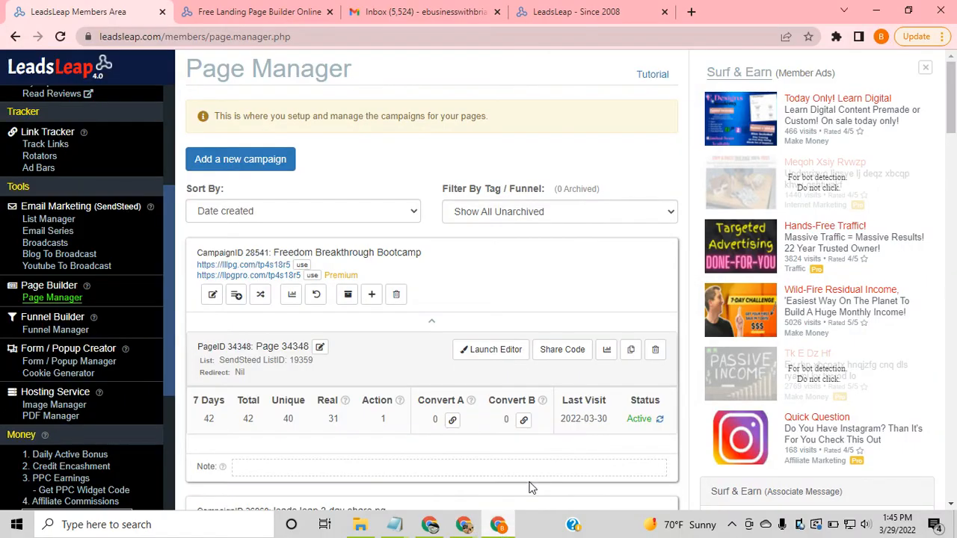
pyautogui.click(240, 160)
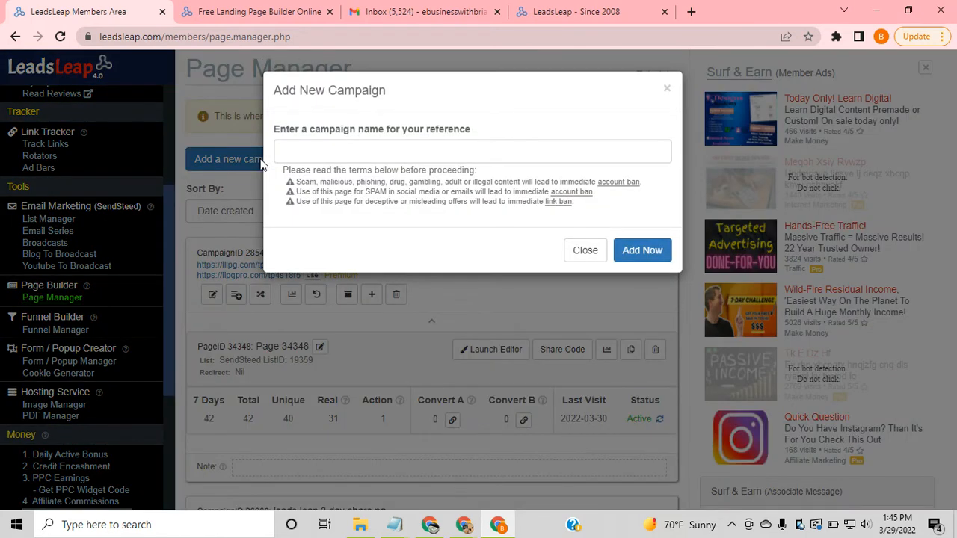
pyautogui.click(325, 148)
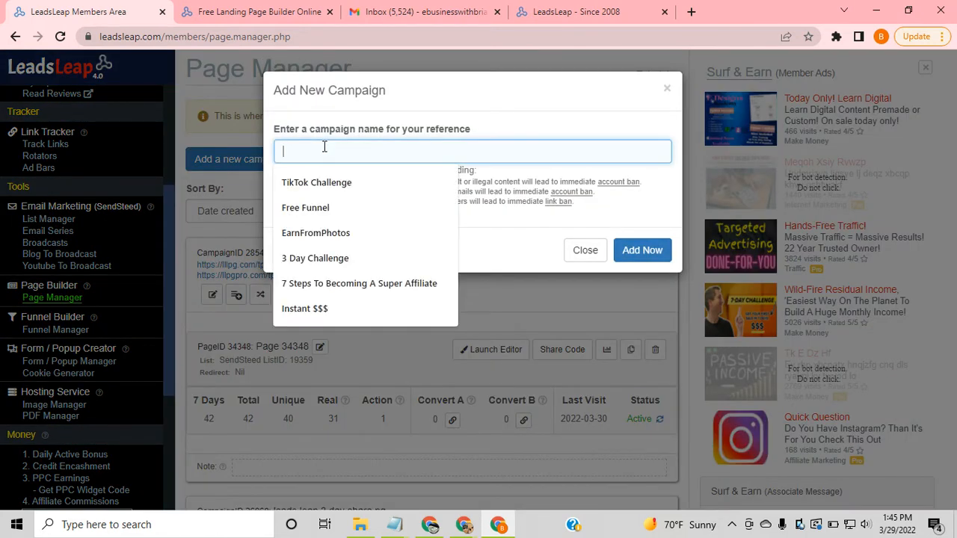
pyautogui.write('Sping ')
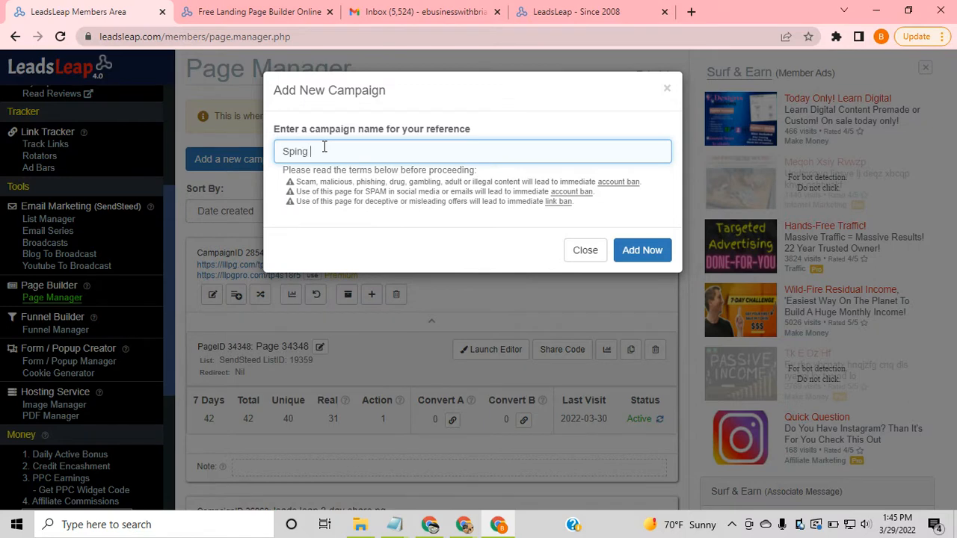
pyautogui.write('Traffic')
pyautogui.rightClick(299, 152)
pyautogui.click(327, 163)
pyautogui.click(631, 251)
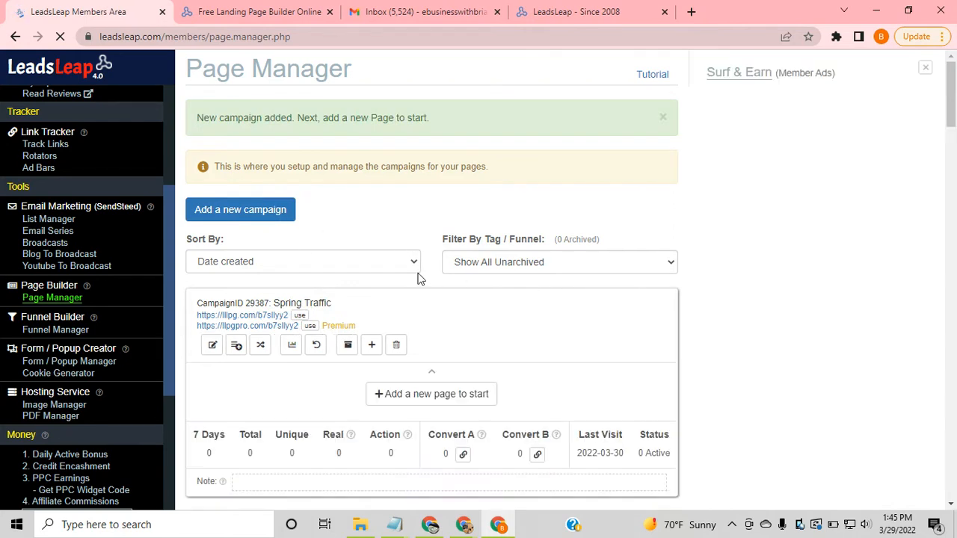
# - Add a blank page to the Spring Traffic campaign and launch the page editor for it
pyautogui.scroll(-2, 458, 290)
pyautogui.click(458, 256)
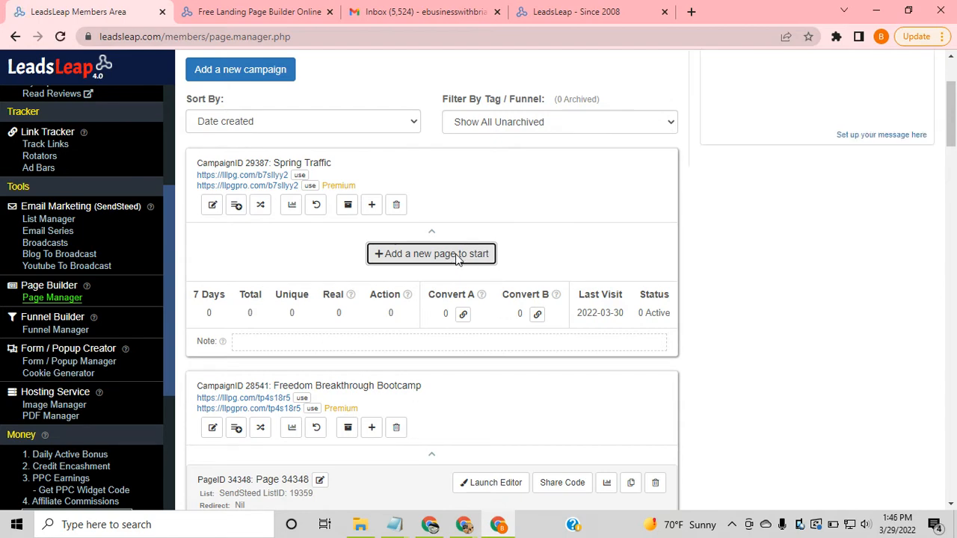
pyautogui.click(458, 256)
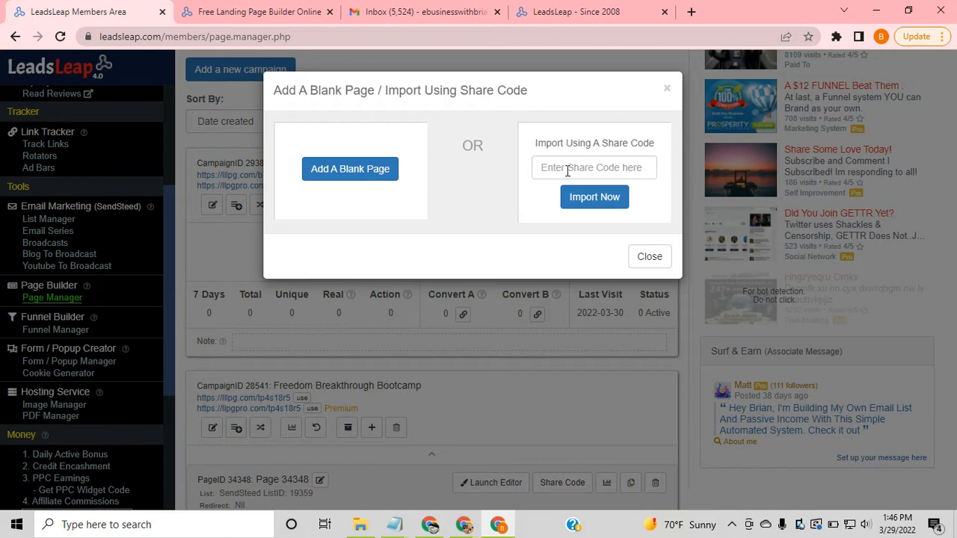
pyautogui.click(344, 169)
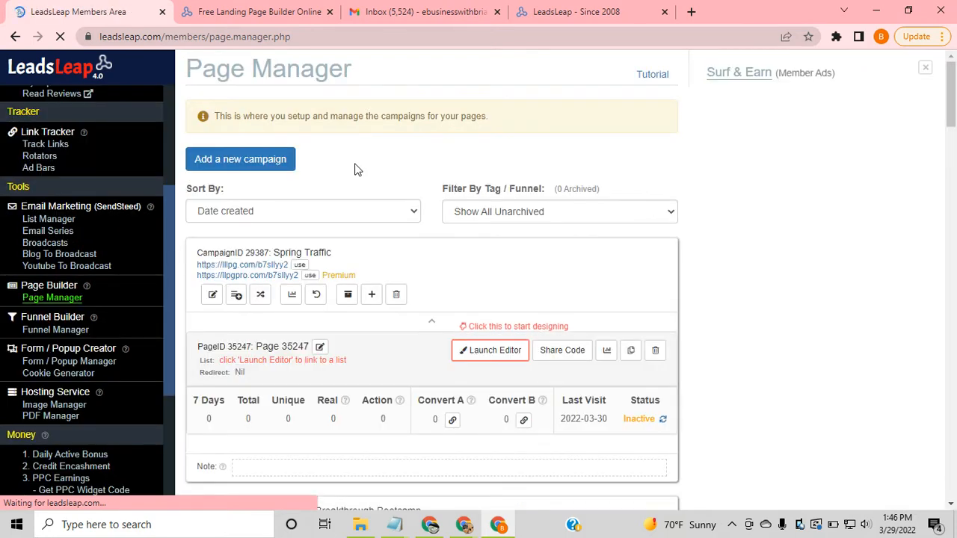
pyautogui.scroll(-1, 499, 347)
pyautogui.click(476, 288)
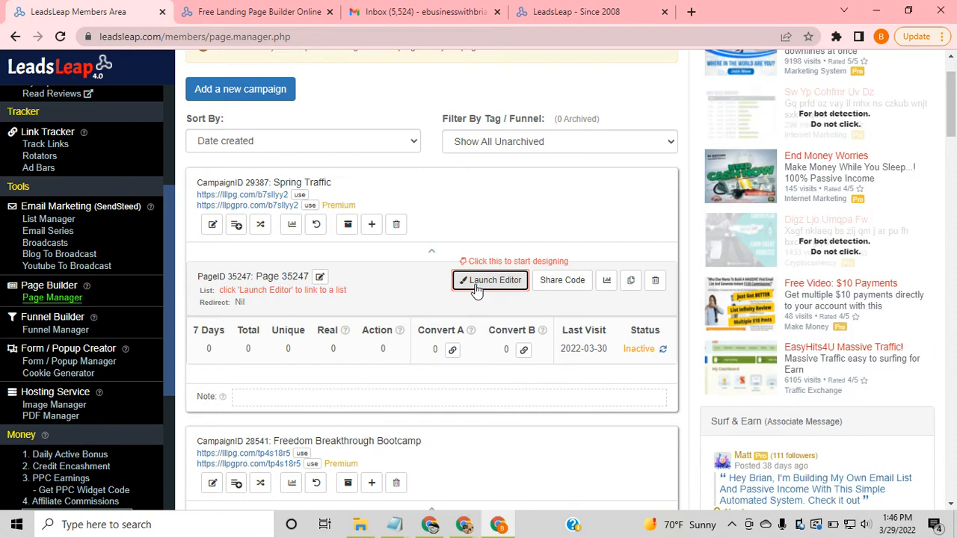
pyautogui.click(475, 285)
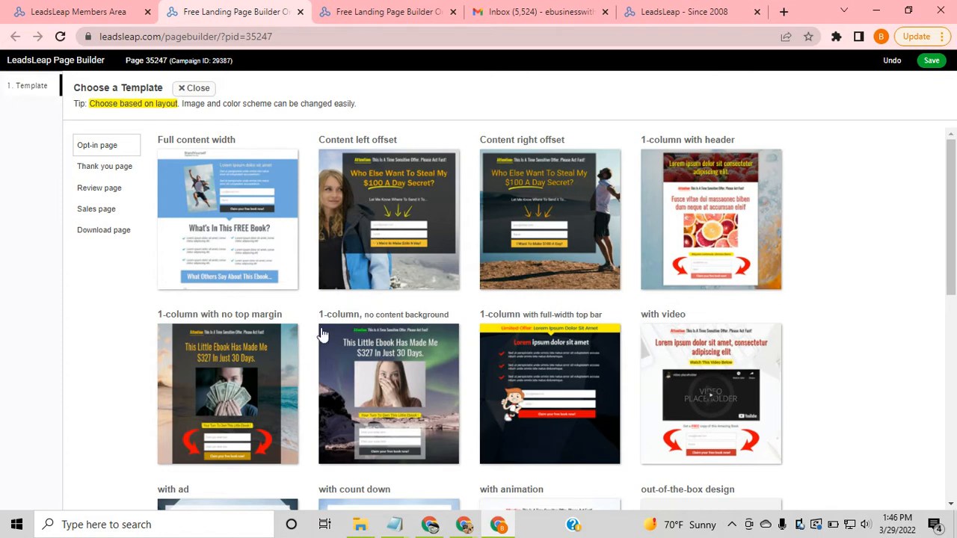
# - Browse the template categories and apply the opt-in page template "1-column with no top margin"
pyautogui.click(118, 208)
pyautogui.click(105, 193)
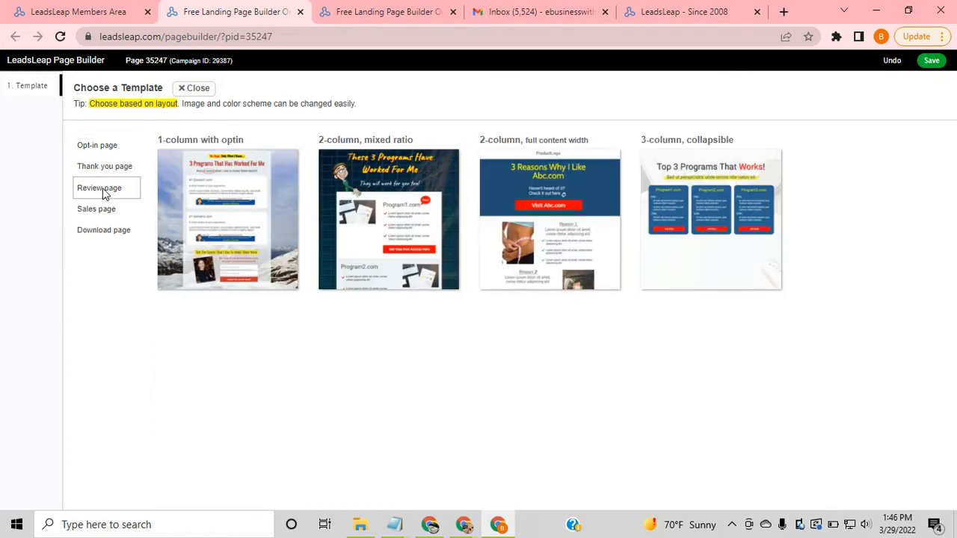
pyautogui.click(109, 169)
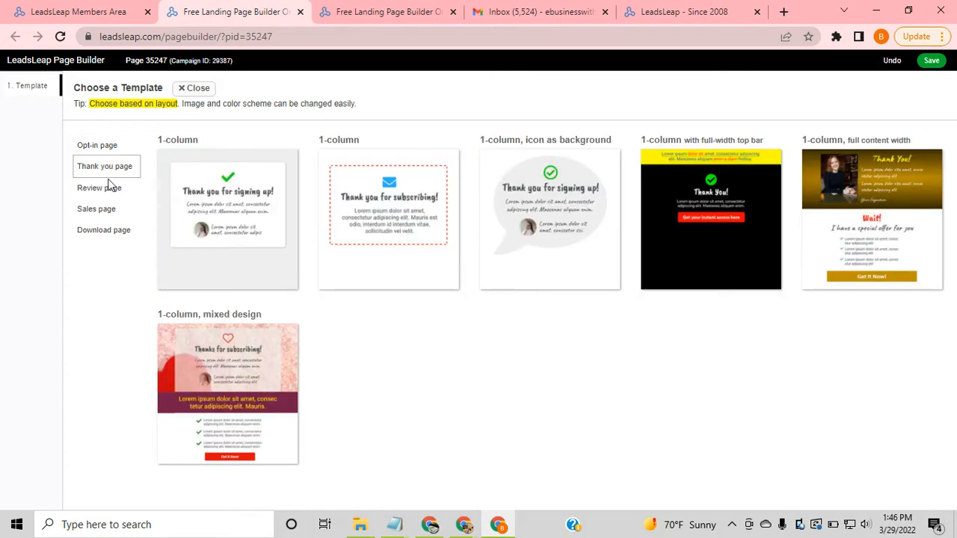
pyautogui.click(111, 231)
pyautogui.click(98, 145)
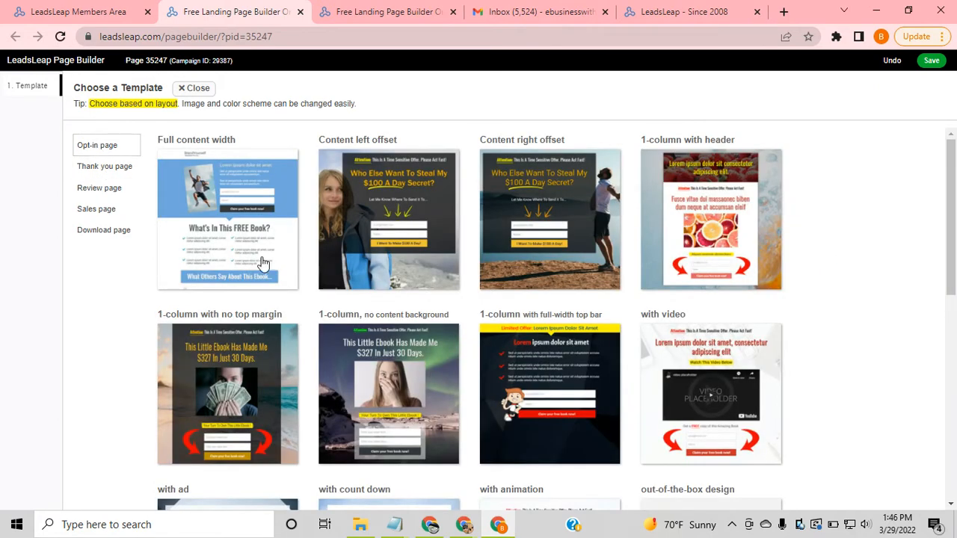
pyautogui.scroll(-1, 266, 262)
pyautogui.scroll(-2, 273, 273)
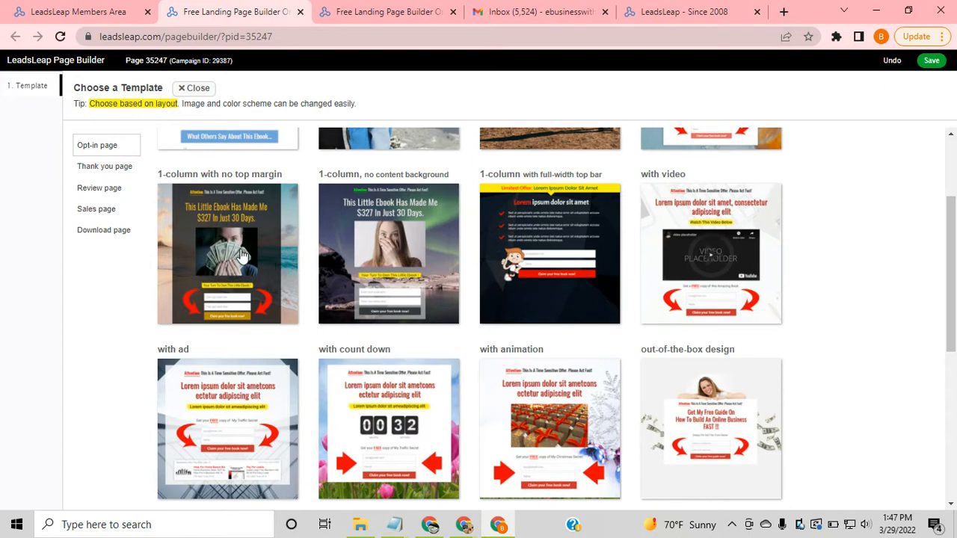
pyautogui.click(242, 256)
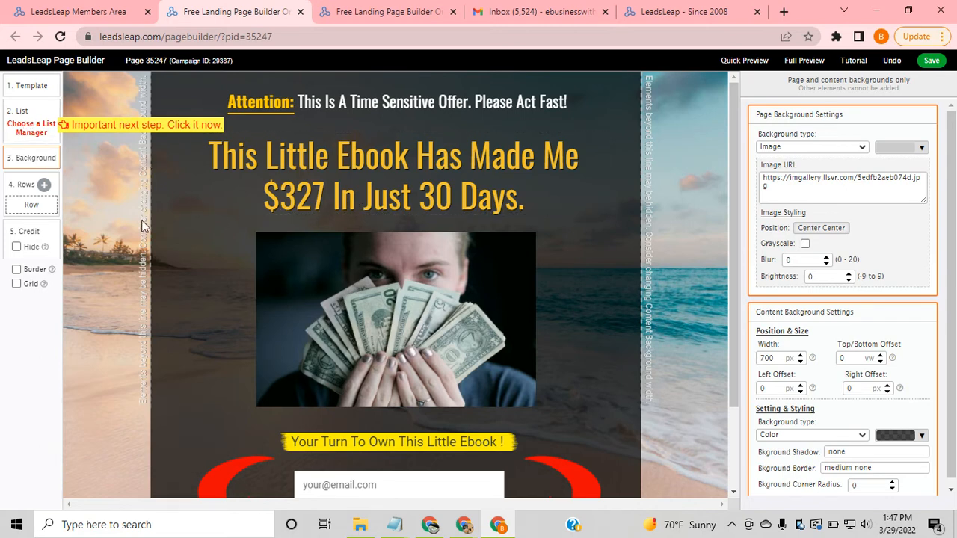
# - Set the page's list manager to SendSteed and link it to the Test 2 list
pyautogui.scroll(-3, 516, 303)
pyautogui.scroll(3, 511, 304)
pyautogui.click(25, 135)
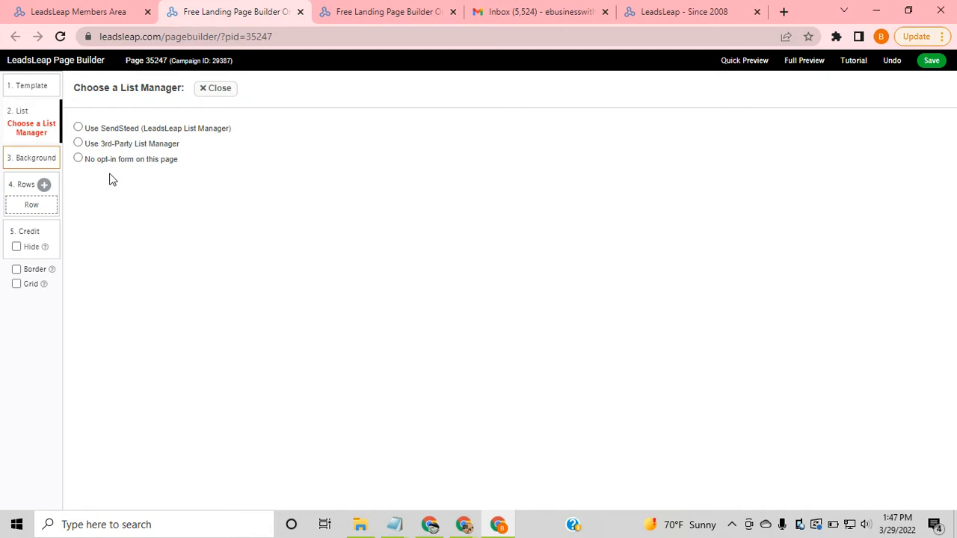
pyautogui.click(78, 128)
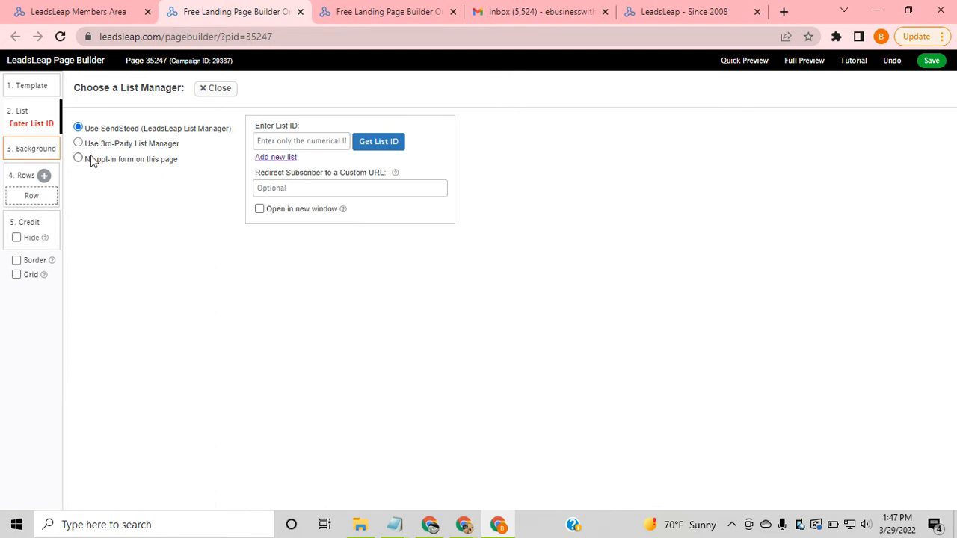
pyautogui.click(367, 141)
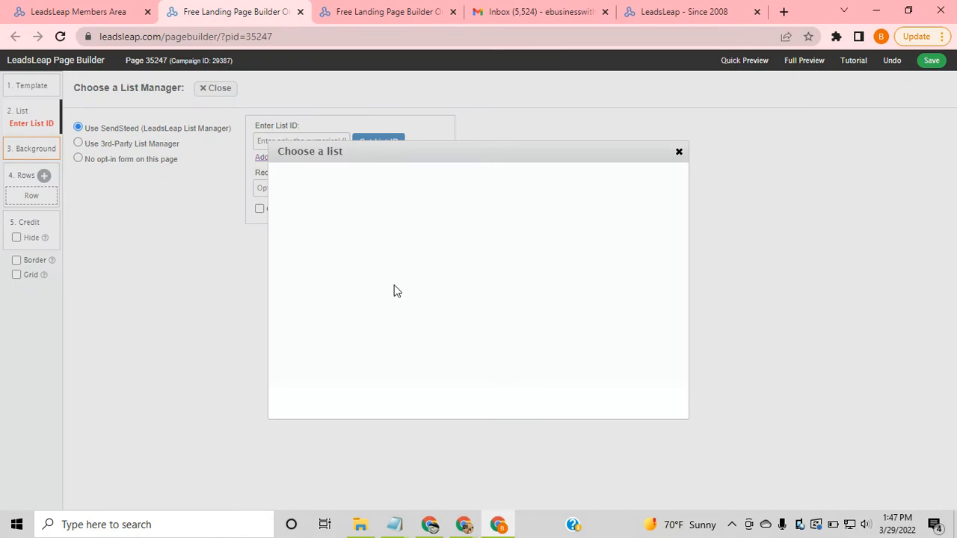
pyautogui.scroll(-1, 394, 285)
pyautogui.scroll(-2, 394, 285)
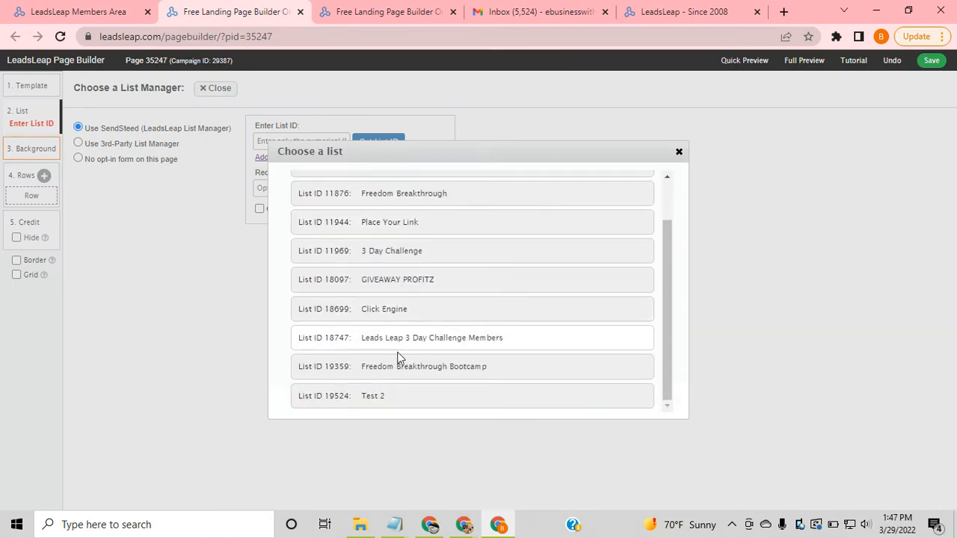
pyautogui.click(381, 399)
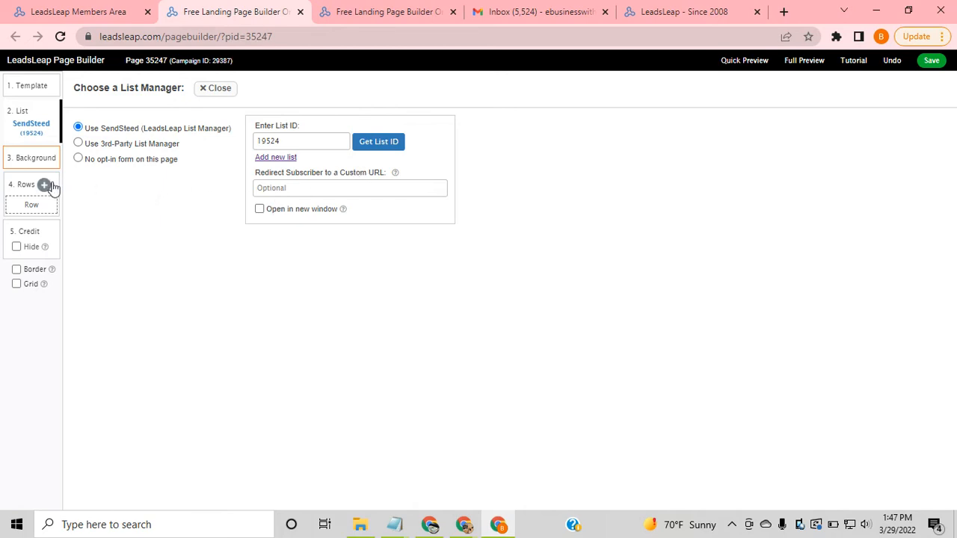
# - Replace the text after "Attention:" in the top headline with "This Is A Complete SET & FORGET System", copied from the spring traffic ads file in Notepad
pyautogui.click(31, 207)
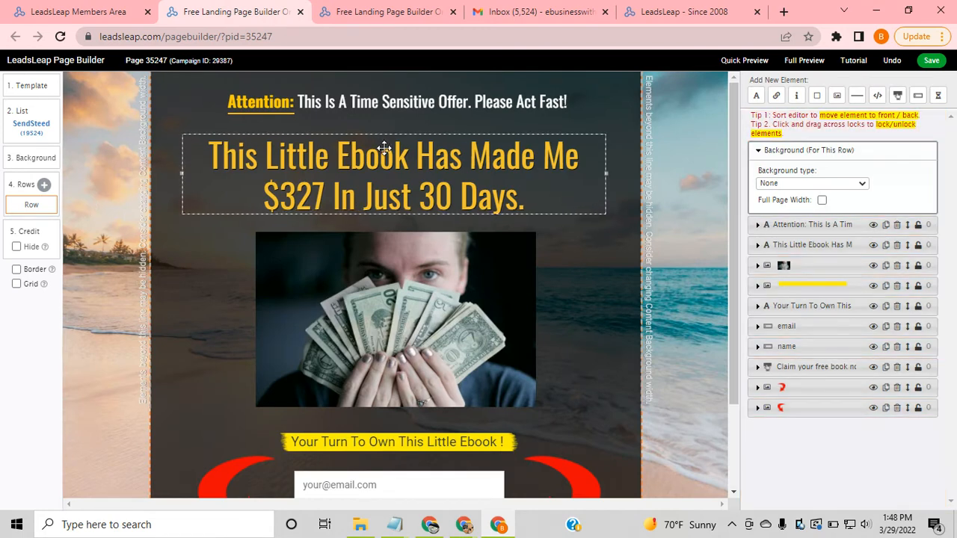
pyautogui.click(382, 105)
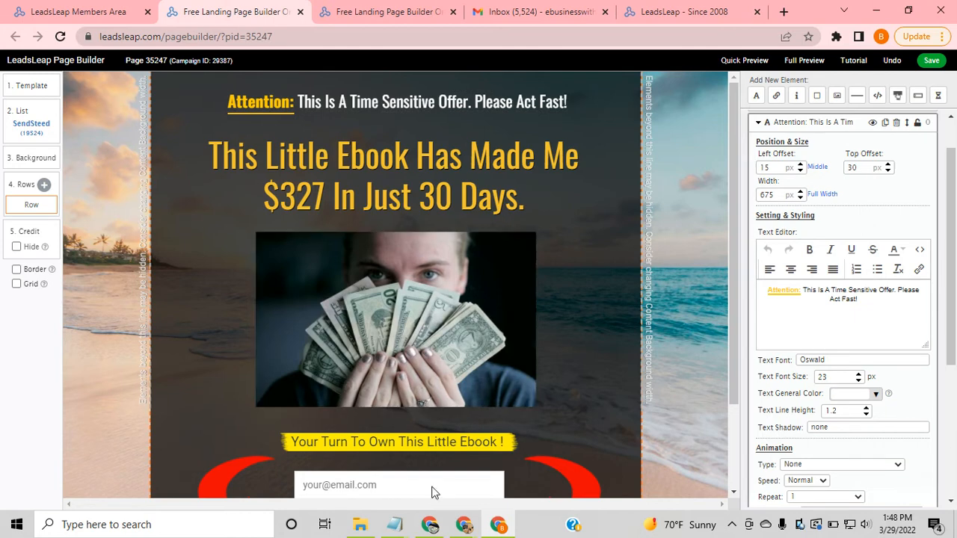
pyautogui.moveTo(402, 533)
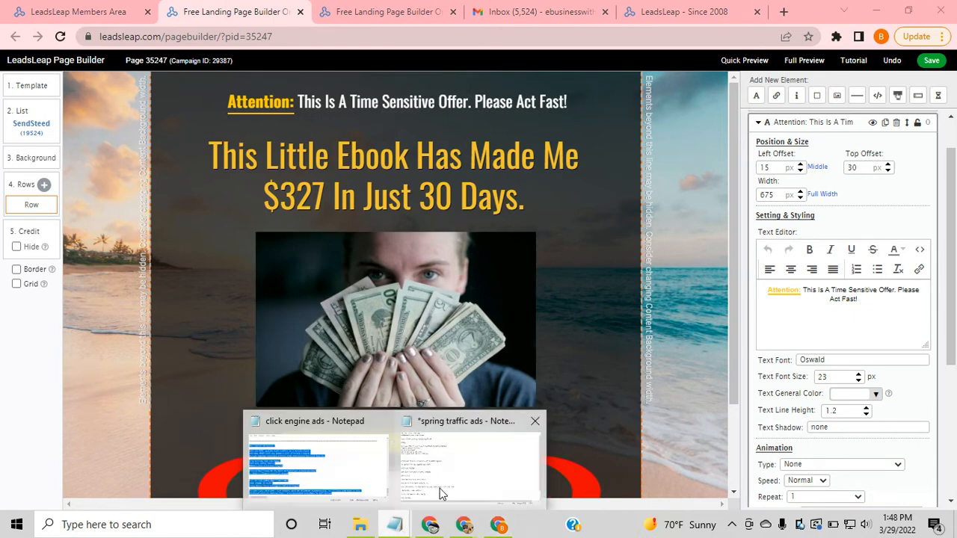
pyautogui.click(482, 488)
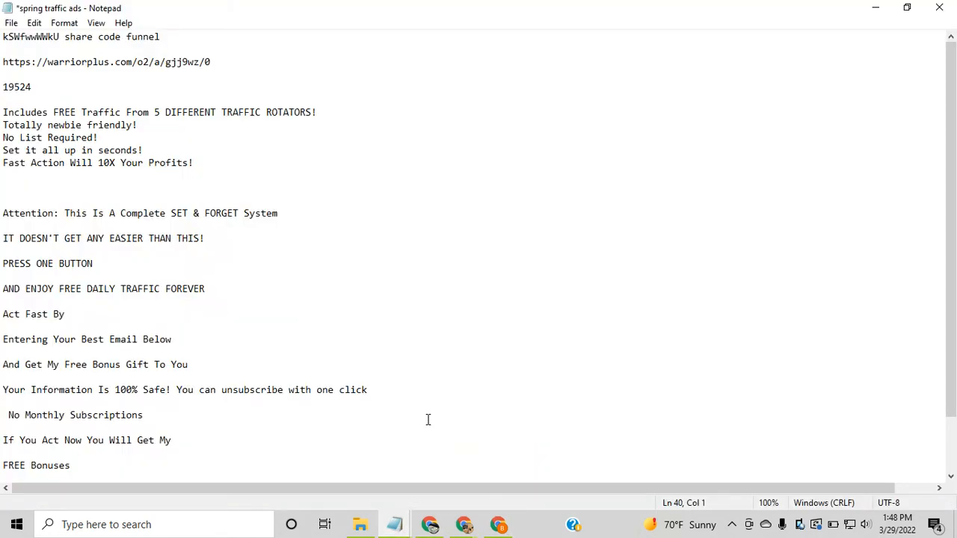
pyautogui.moveTo(291, 219); pyautogui.dragTo(66, 213)
pyautogui.rightClick(82, 214)
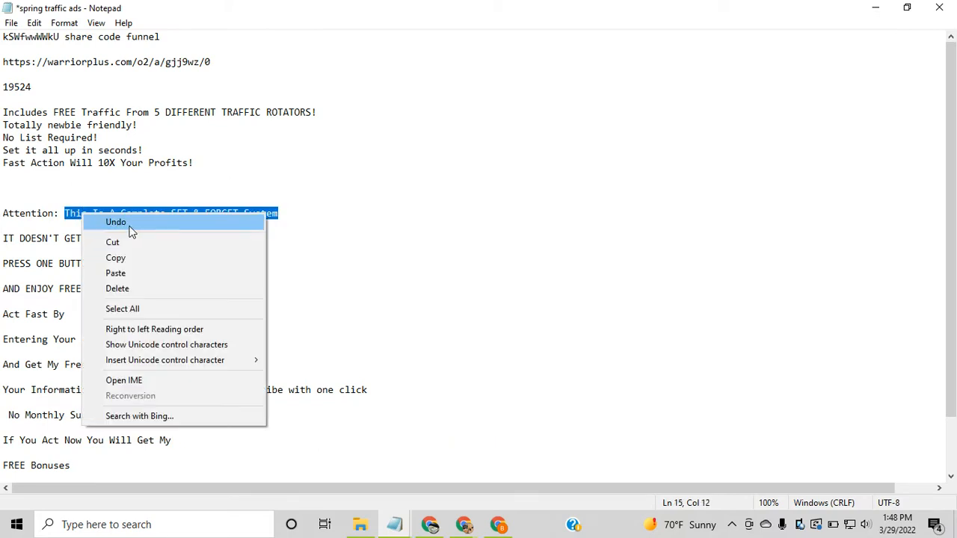
pyautogui.click(133, 256)
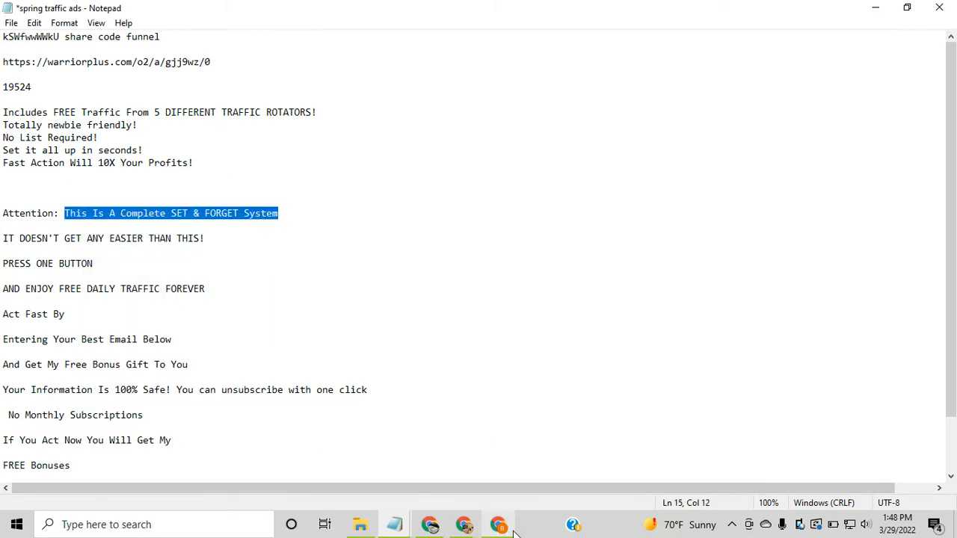
pyautogui.click(515, 526)
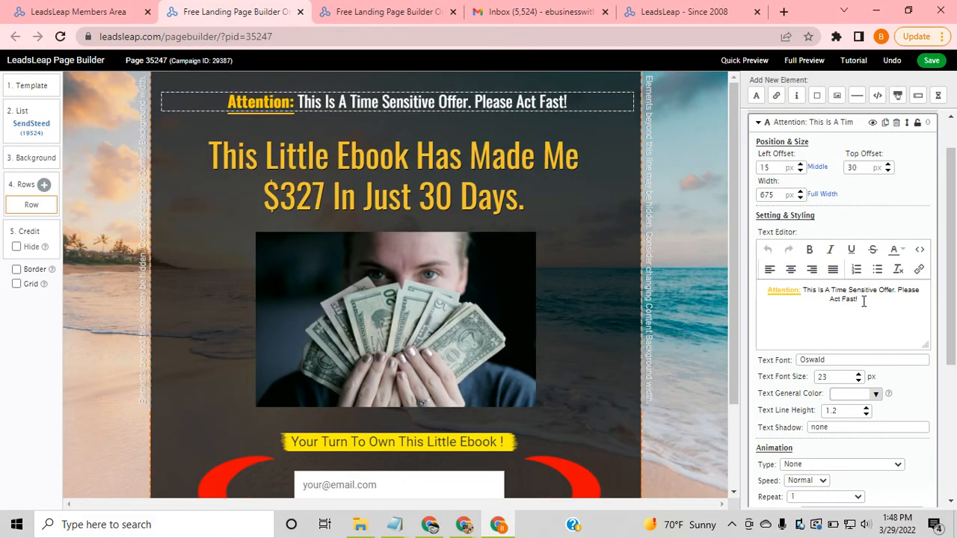
pyautogui.moveTo(864, 300); pyautogui.dragTo(809, 293)
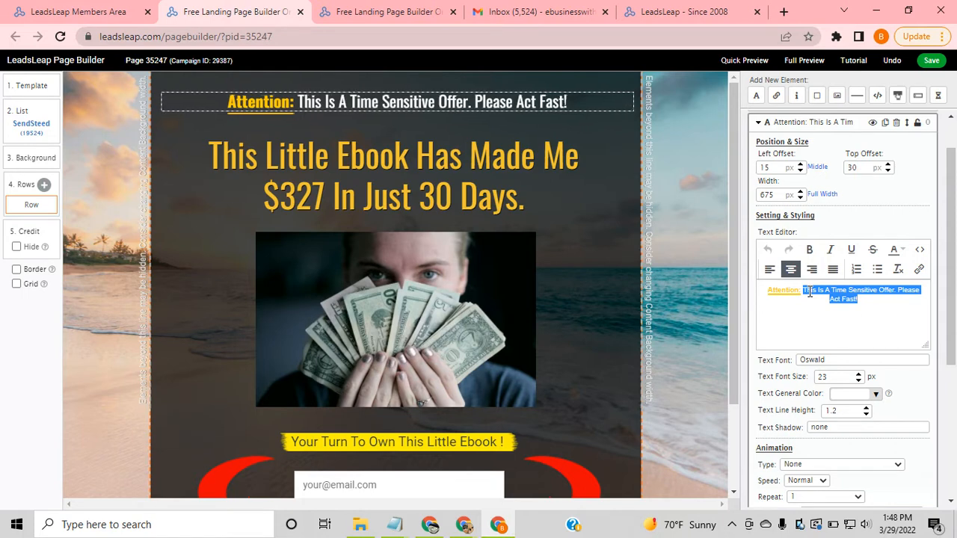
pyautogui.hotkey('ctrl', 'v')
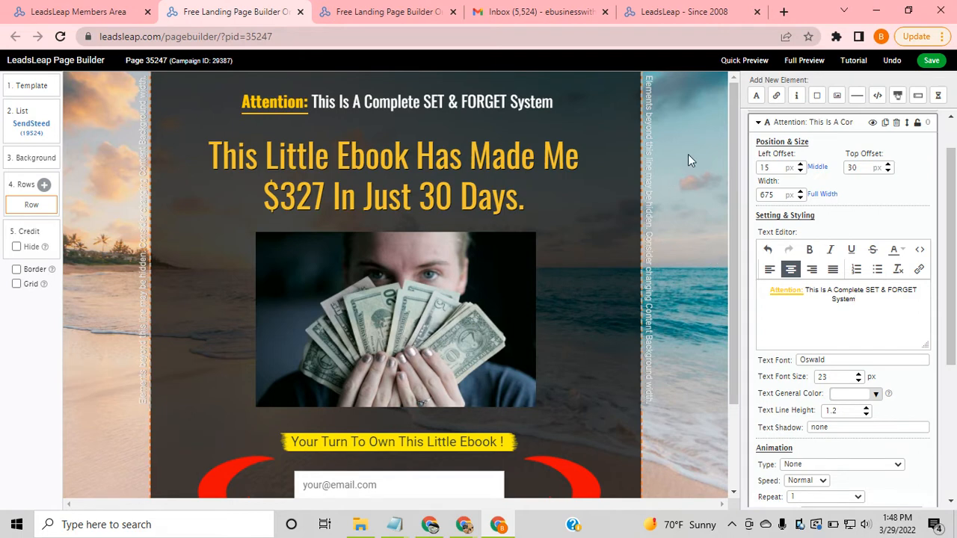
# - Open the page's background settings, switch to the Spring Traffic sales page to review its design, and dismiss the discount pop-up
pyautogui.scroll(-2, 708, 237)
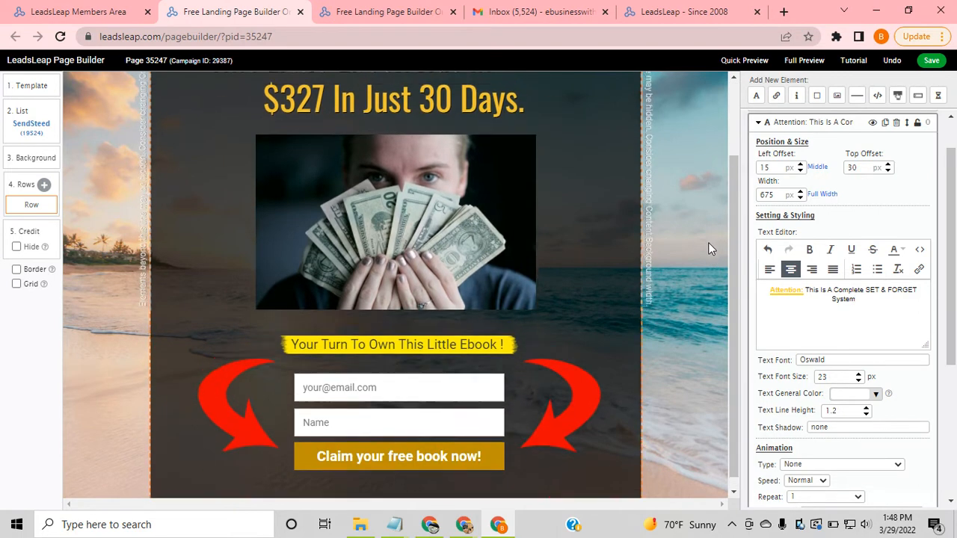
pyautogui.scroll(2, 708, 242)
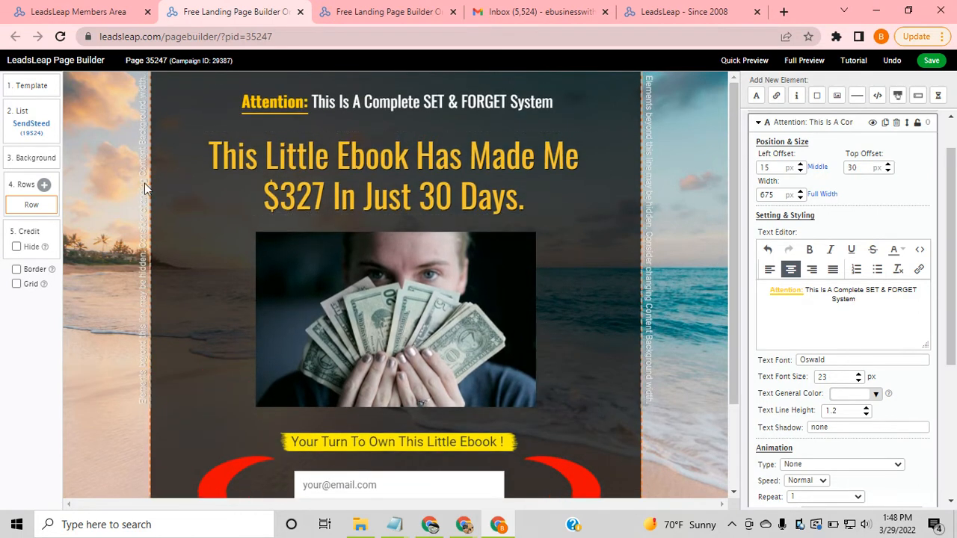
pyautogui.click(20, 163)
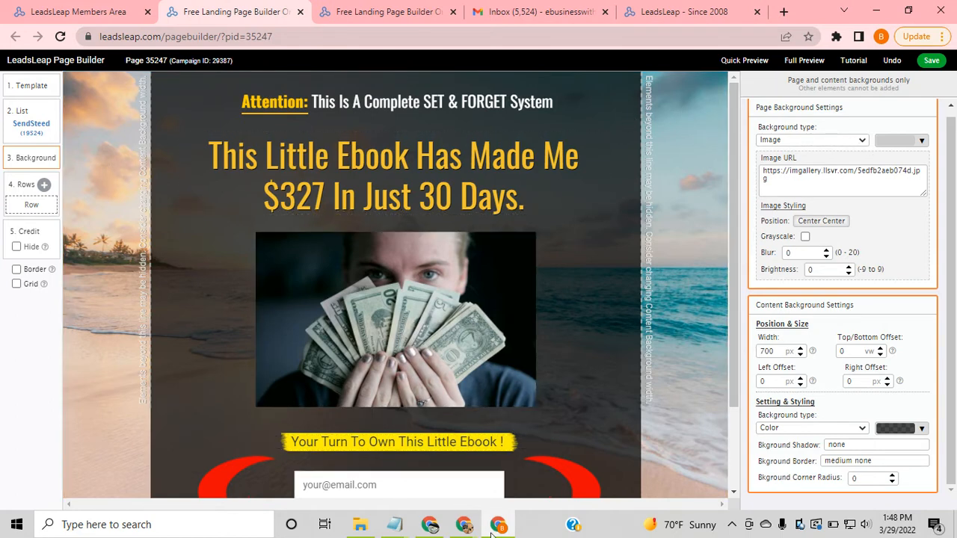
pyautogui.click(465, 526)
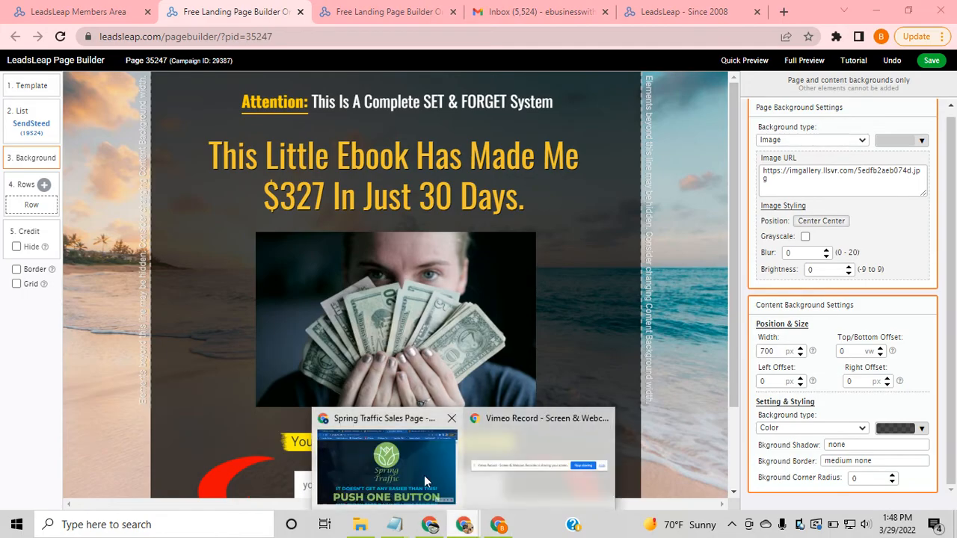
pyautogui.click(424, 476)
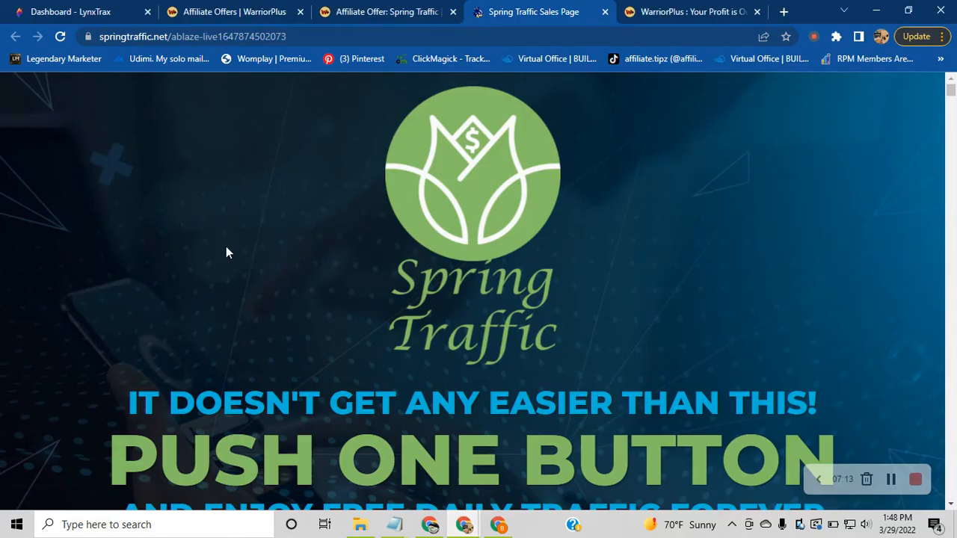
pyautogui.scroll(-1, 226, 252)
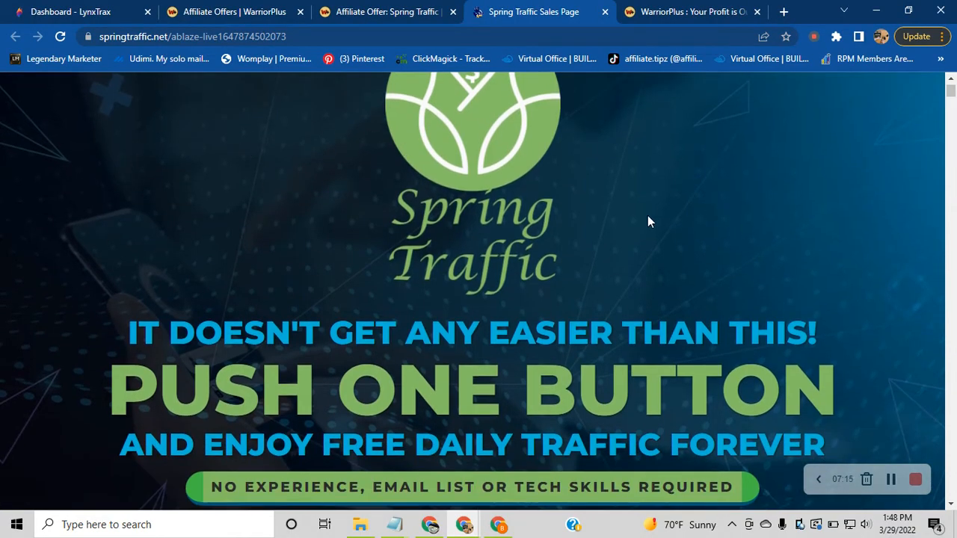
pyautogui.scroll(-5, 647, 216)
pyautogui.scroll(5, 866, 252)
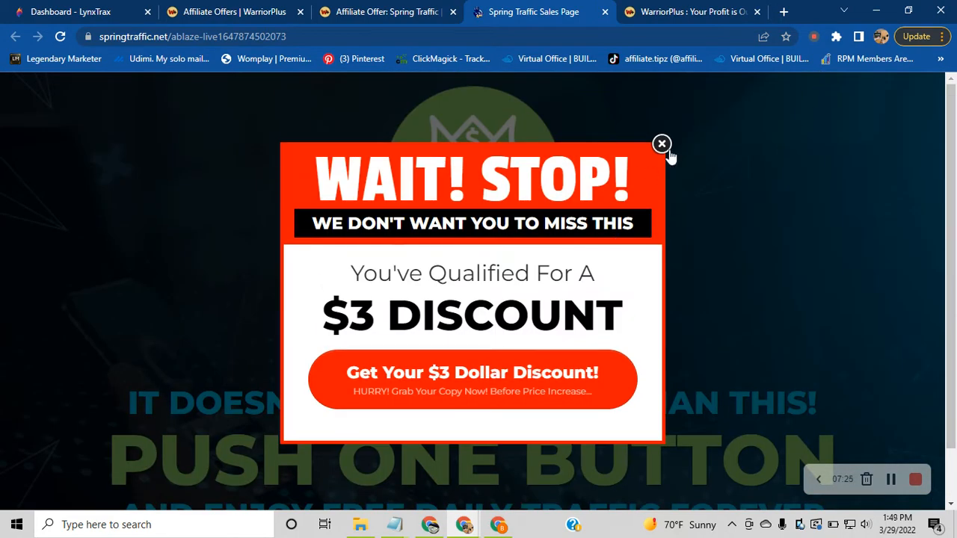
pyautogui.click(667, 148)
# - List the sales page's assets with the Visual Inspector extension and download the 1920 x 1280 px dark blue background image
pyautogui.click(836, 36)
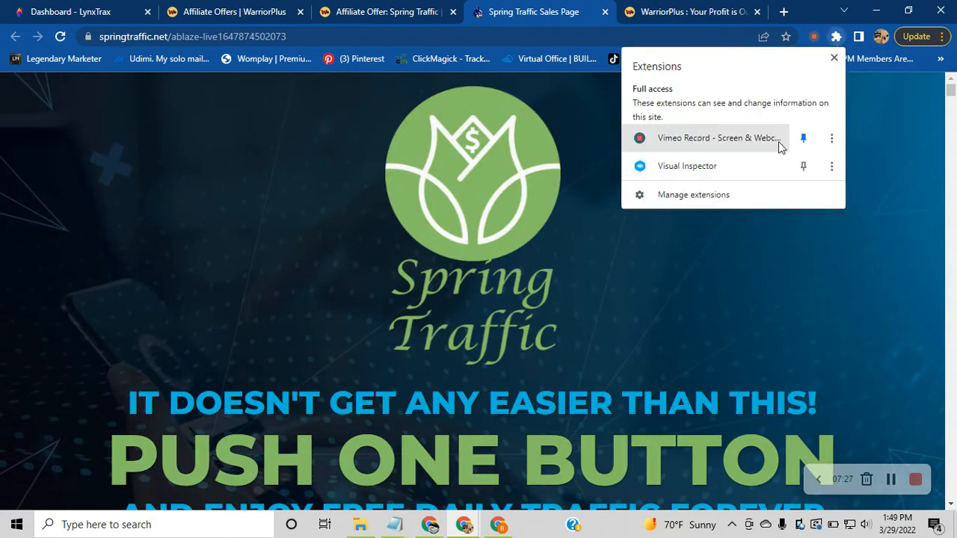
pyautogui.click(712, 168)
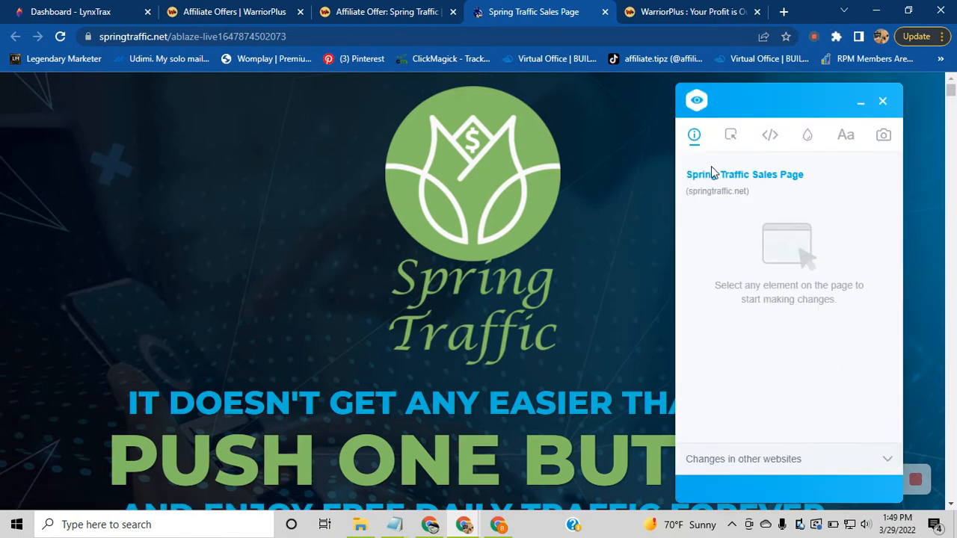
pyautogui.click(885, 136)
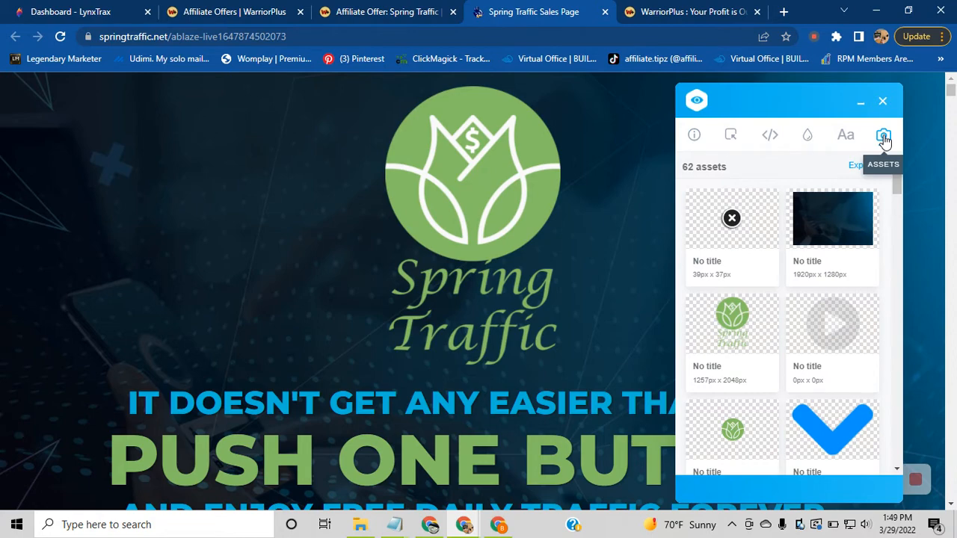
pyautogui.scroll(-4, 779, 247)
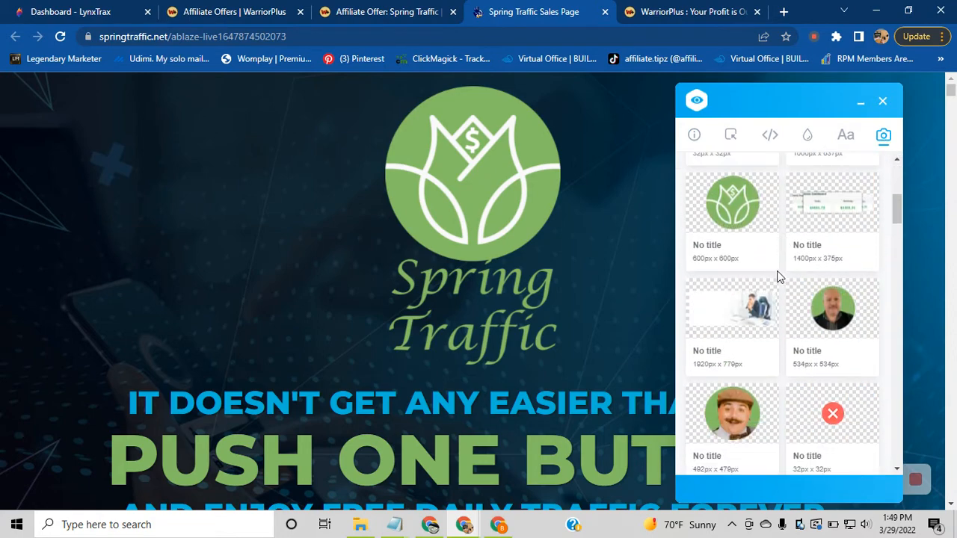
pyautogui.scroll(-2, 779, 276)
pyautogui.scroll(-3, 415, 199)
pyautogui.scroll(10, 870, 252)
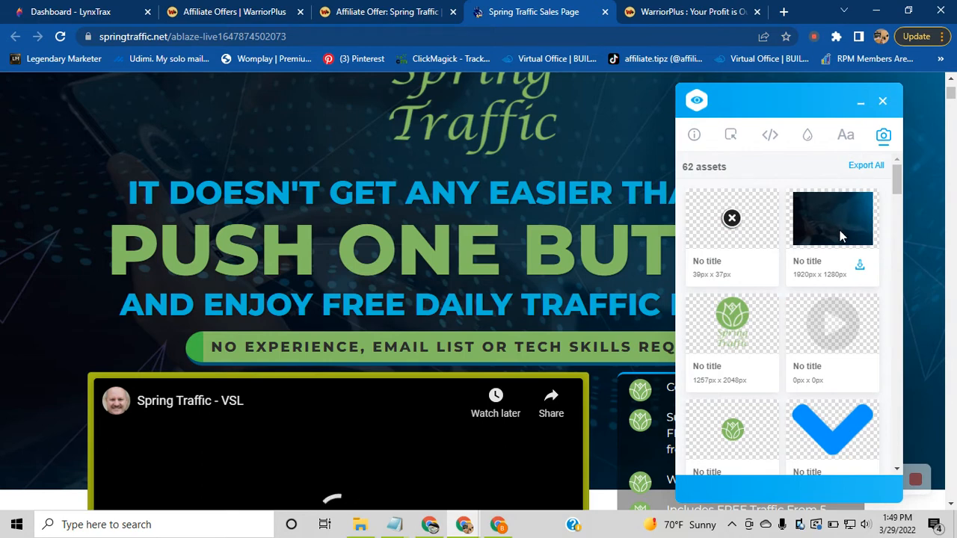
pyautogui.click(862, 267)
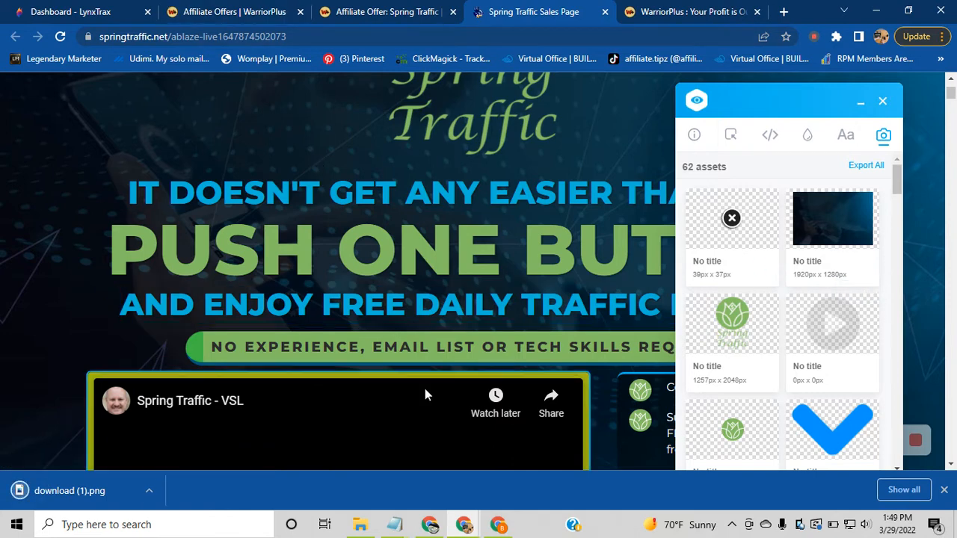
# - Back in the LeadsLeap page builder, upload download (1).png to the personal background image gallery, saving it as JPG
pyautogui.click(511, 530)
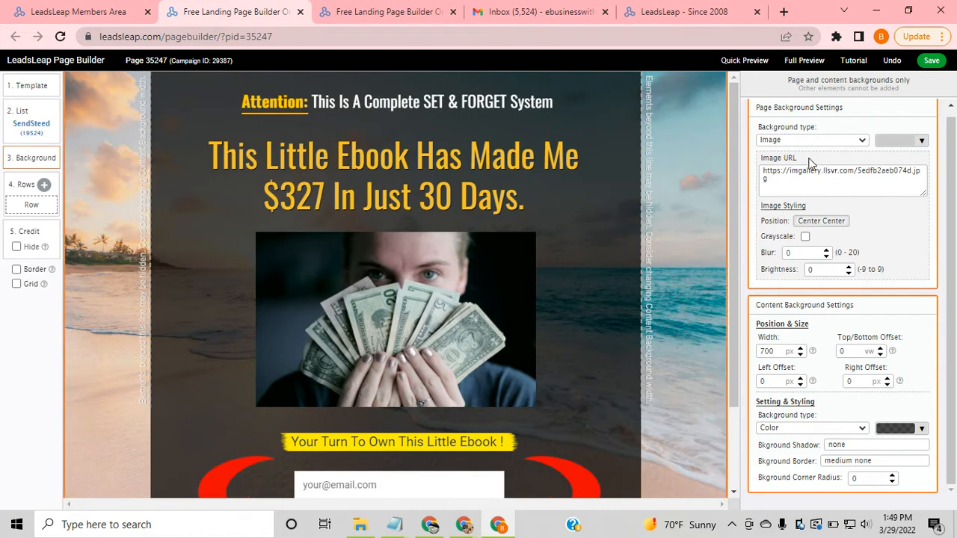
pyautogui.click(850, 142)
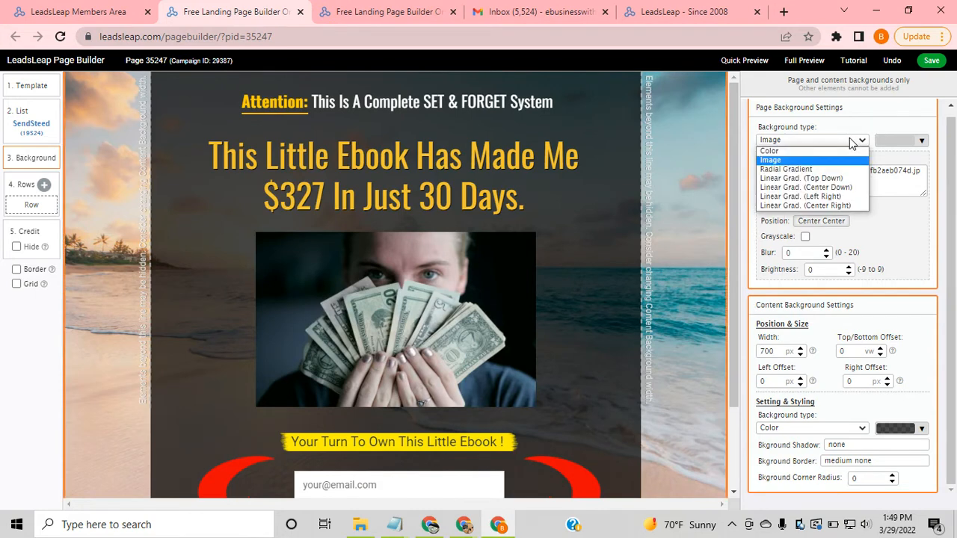
pyautogui.click(850, 139)
pyautogui.click(814, 182)
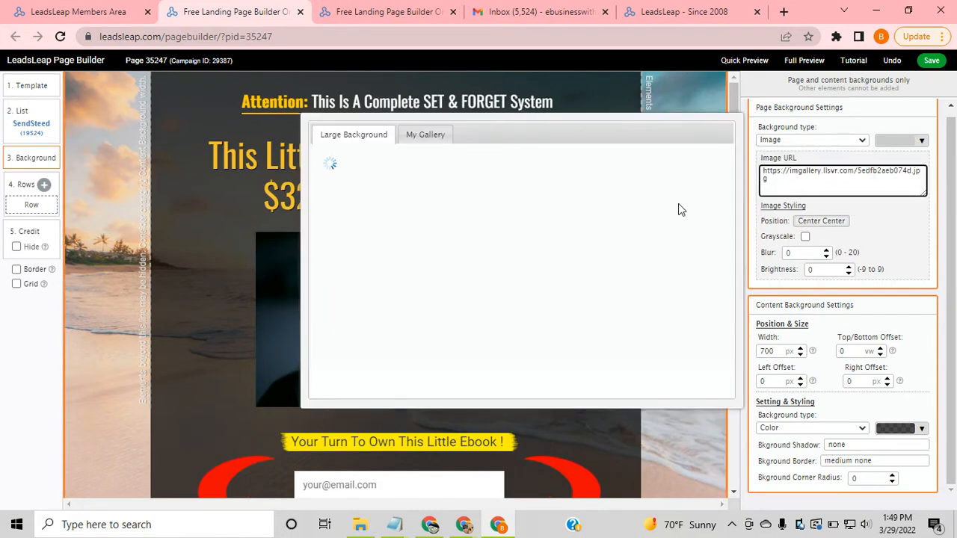
pyautogui.click(434, 139)
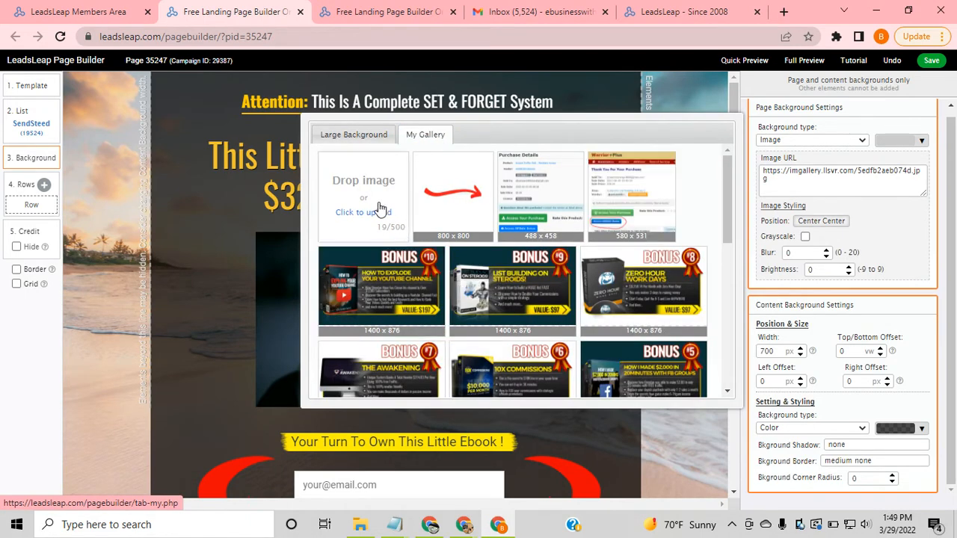
pyautogui.click(407, 235)
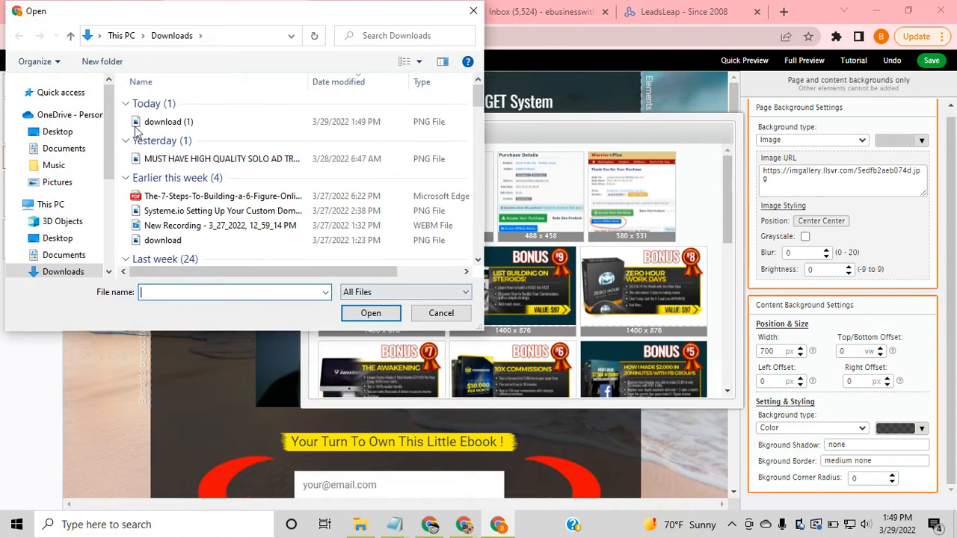
pyautogui.doubleClick(174, 123)
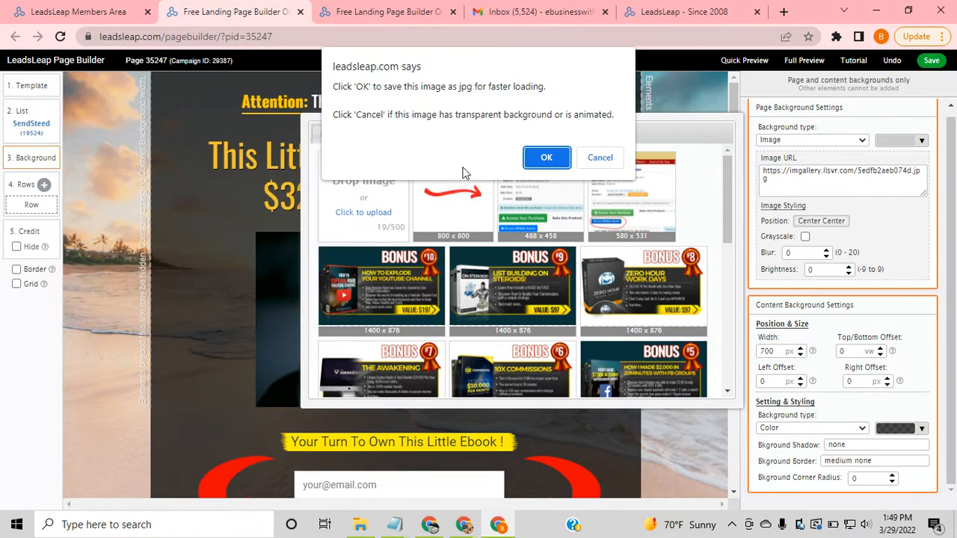
pyautogui.click(547, 158)
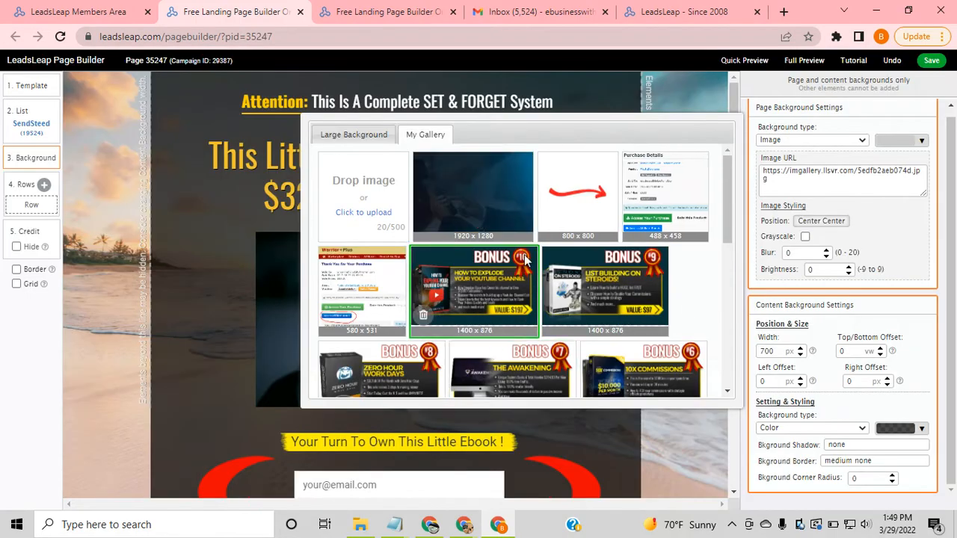
# - Apply the uploaded 1920 x 1280 image as the page background, keeping the default Center Center position
pyautogui.scroll(-5, 527, 299)
pyautogui.scroll(5, 493, 302)
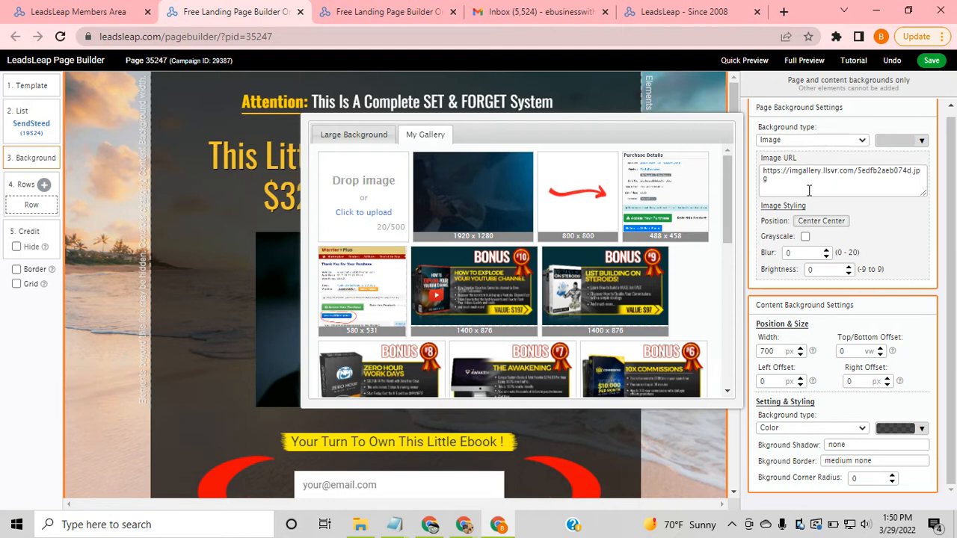
pyautogui.click(485, 194)
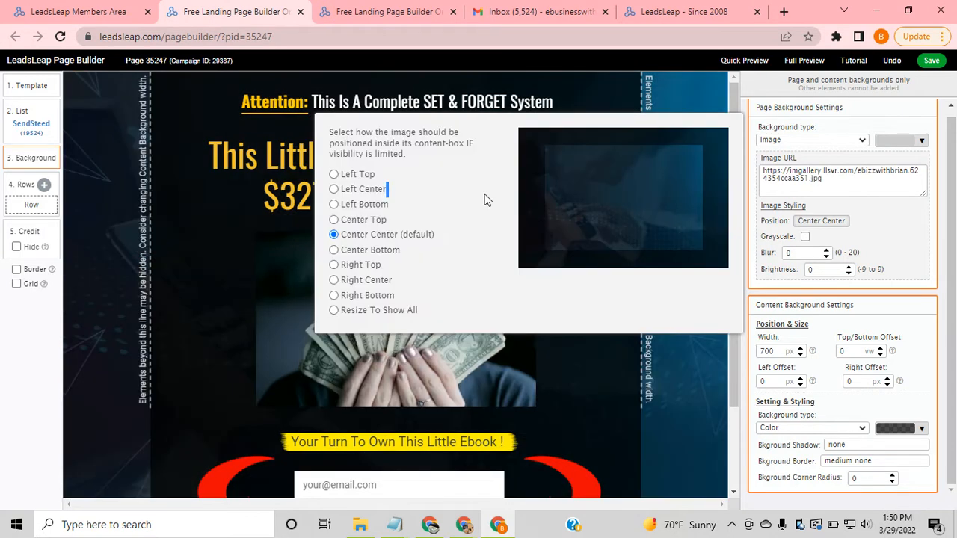
pyautogui.click(710, 386)
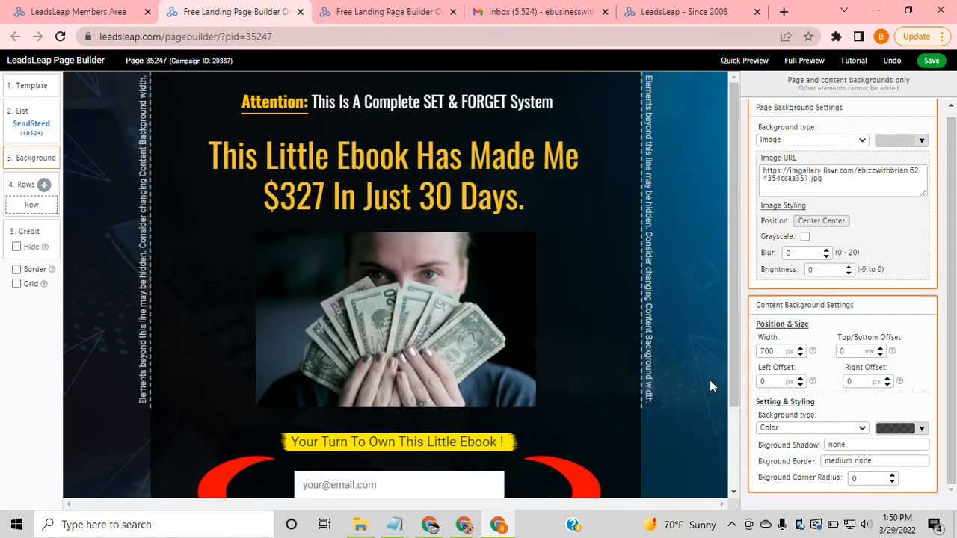
# - Delete the money photo and move the "Your Turn To Own This Little Ebook !" text and its yellow highlight up to about 382 px top offset
pyautogui.click(475, 336)
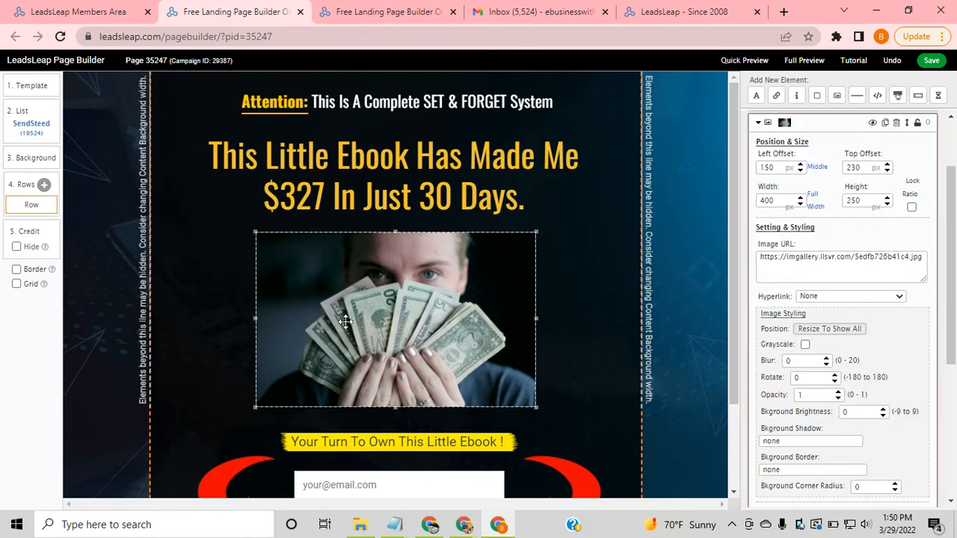
pyautogui.click(896, 122)
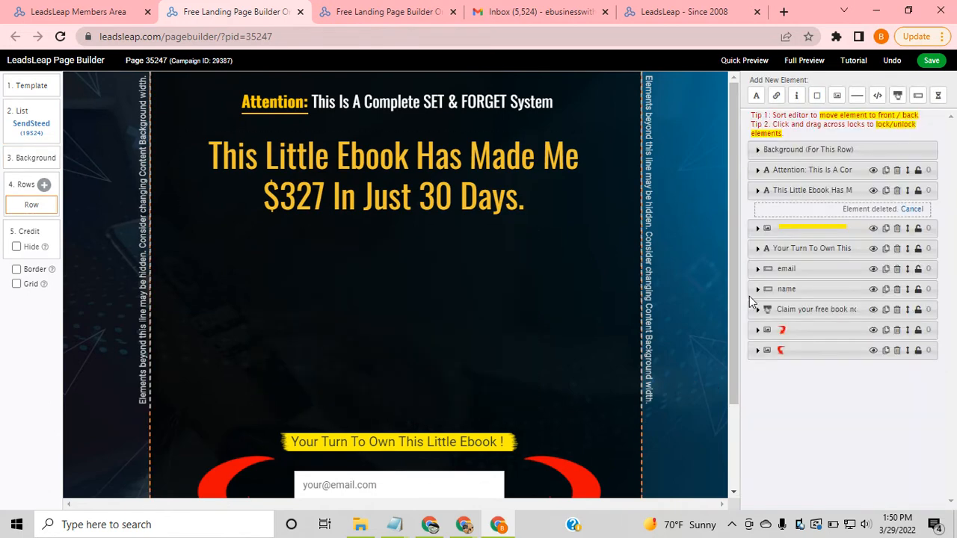
pyautogui.scroll(-1, 485, 369)
pyautogui.moveTo(438, 374); pyautogui.dragTo(441, 280)
pyautogui.moveTo(421, 367); pyautogui.dragTo(421, 275)
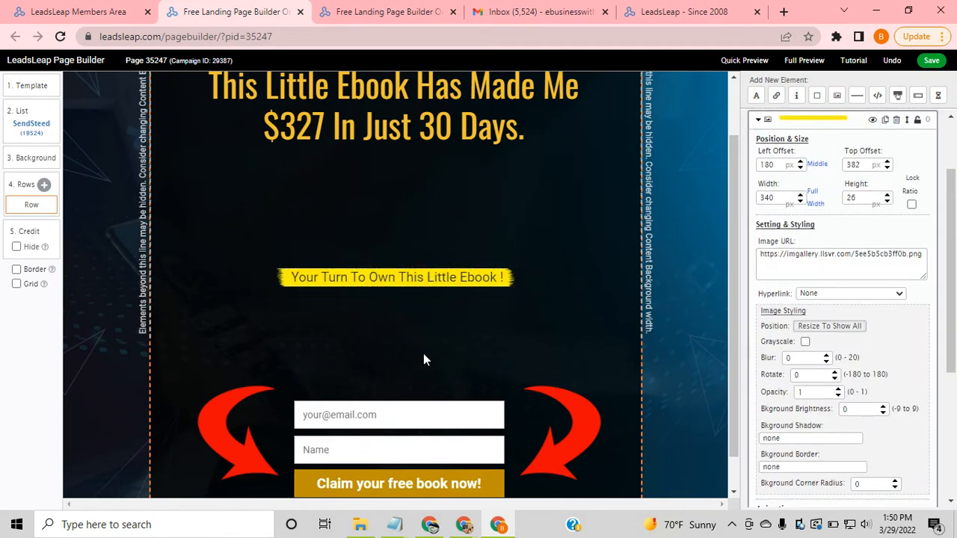
# - Delete both red arrow images flanking the email and name opt-in fields
pyautogui.scroll(-1, 423, 354)
pyautogui.click(565, 372)
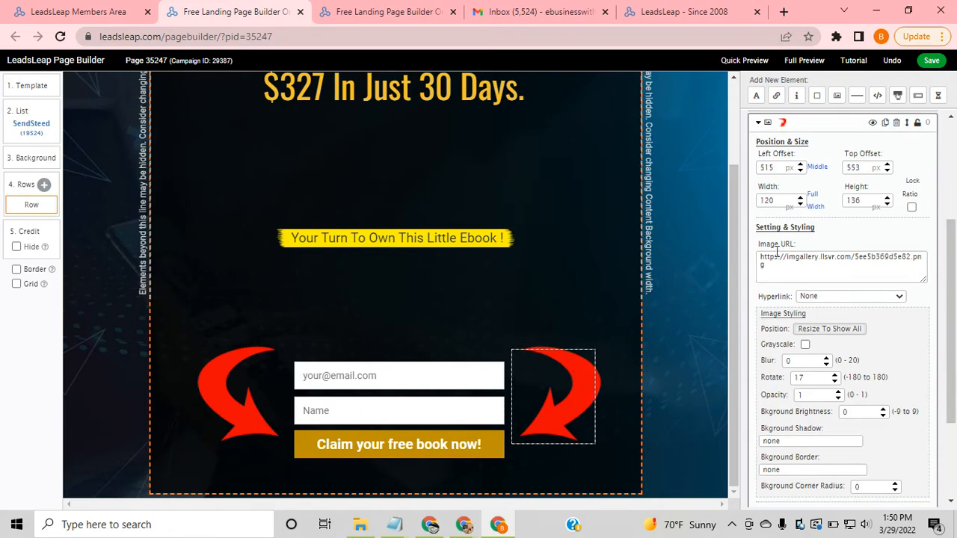
pyautogui.click(897, 122)
pyautogui.click(238, 389)
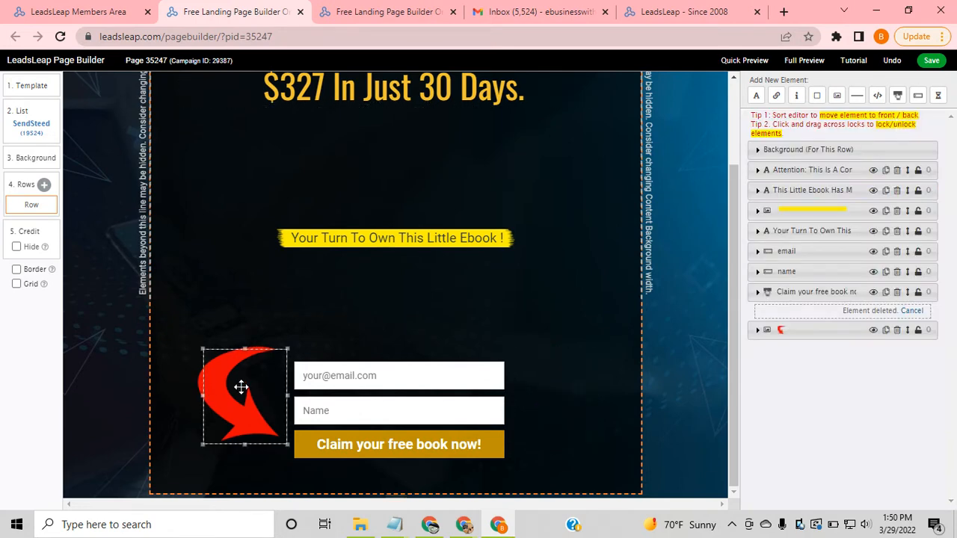
pyautogui.click(896, 122)
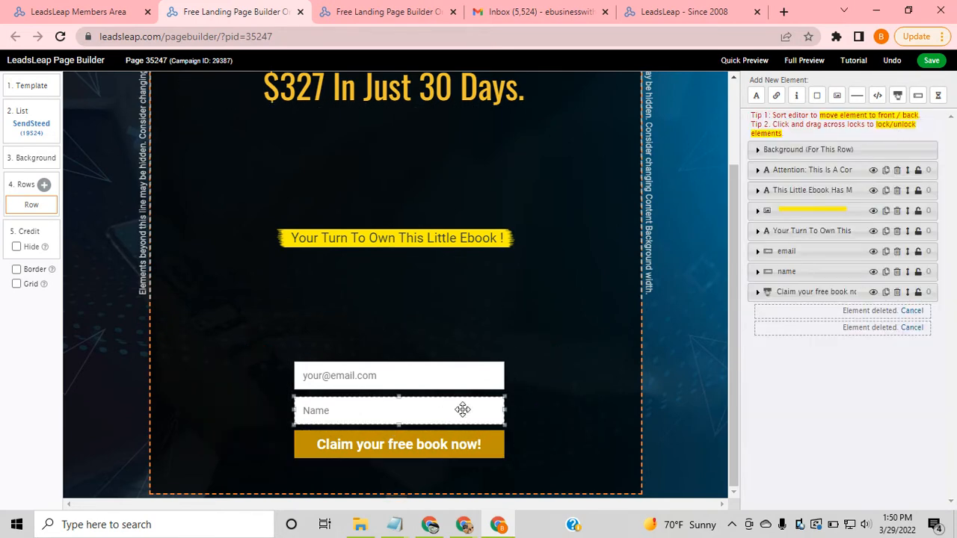
pyautogui.scroll(2, 545, 407)
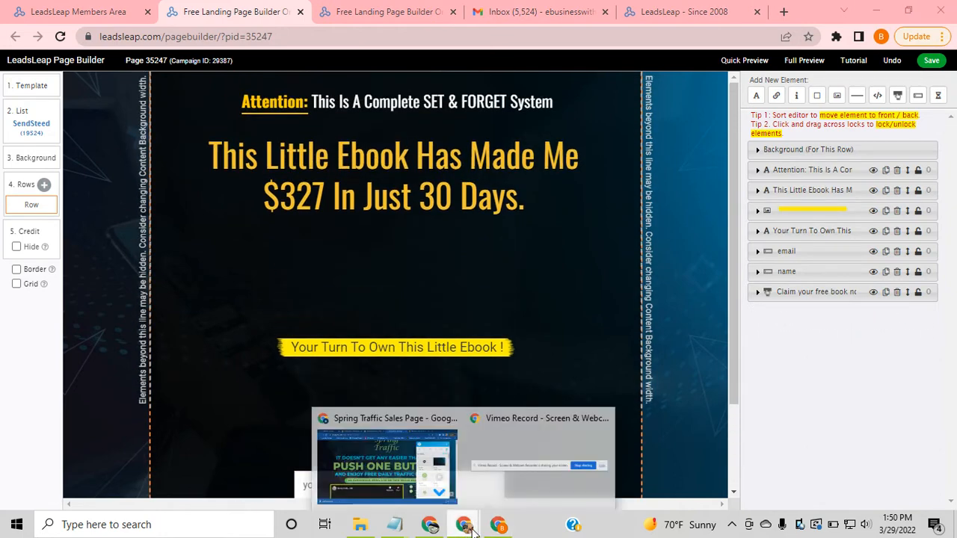
# - Switch to the Spring Traffic sales page in the other Chrome window, close the Visual Inspector overlay, and return to the page builder
pyautogui.moveTo(464, 528)
pyautogui.click(432, 490)
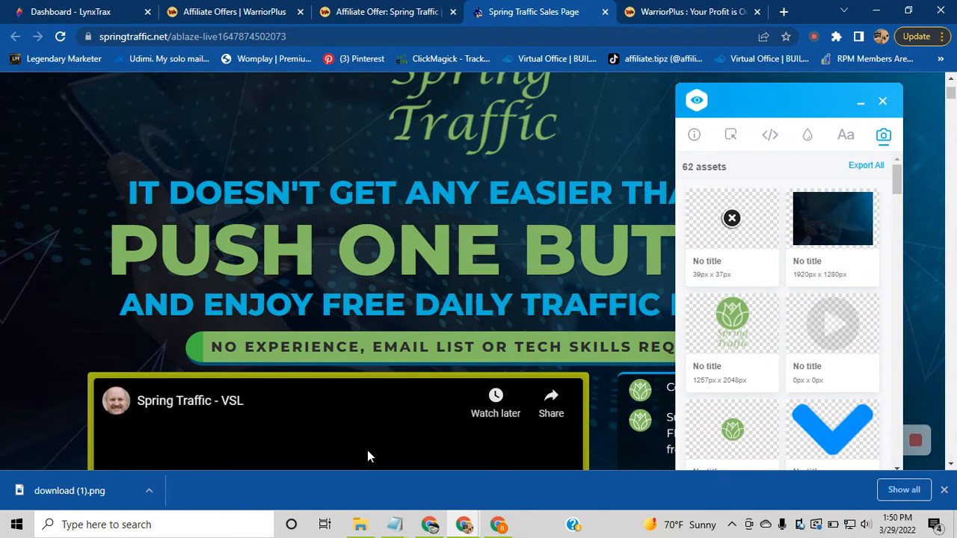
pyautogui.click(883, 101)
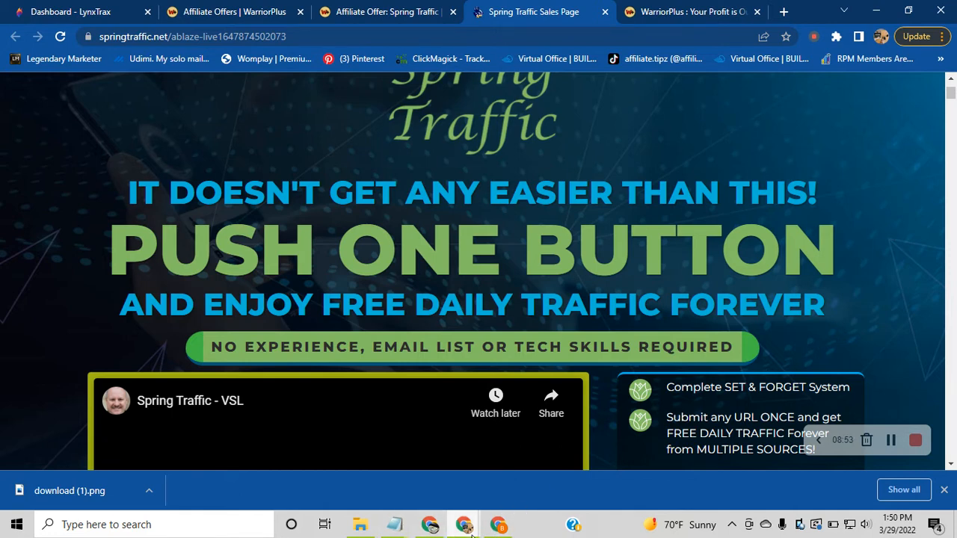
pyautogui.click(498, 525)
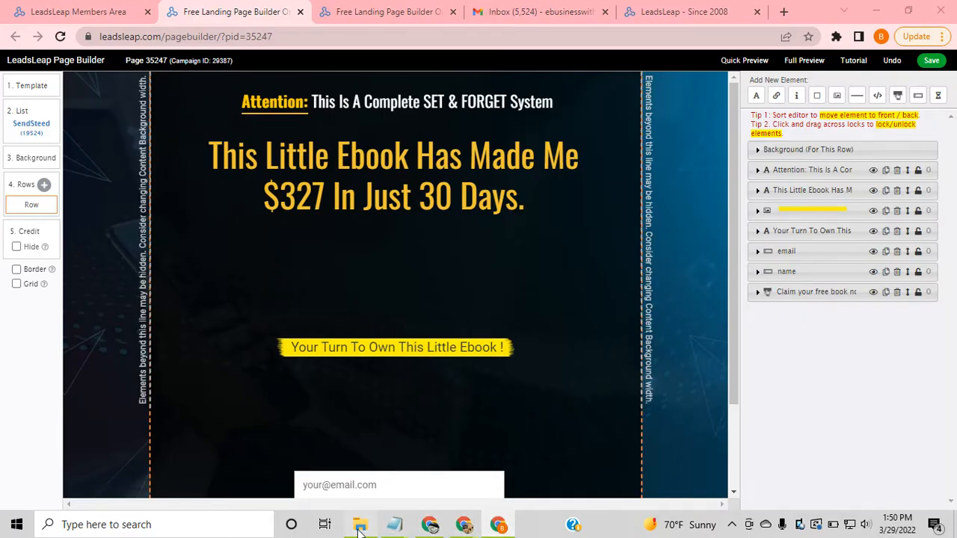
# - Switch to the spring traffic ads notes in Notepad and copy the line "IT DOESN'T GET ANY EASIER THAN THIS!"
pyautogui.click(360, 528)
pyautogui.moveTo(395, 525)
pyautogui.click(447, 497)
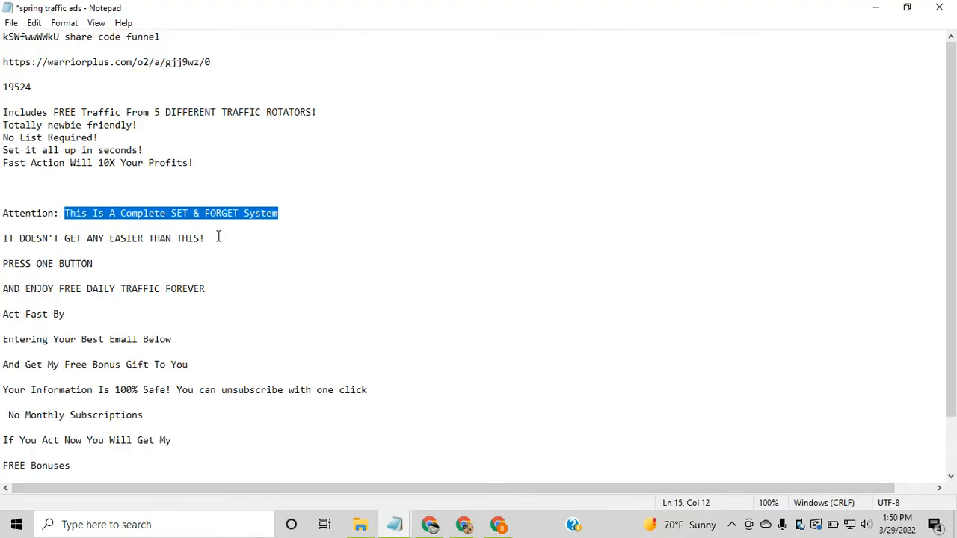
pyautogui.moveTo(214, 238); pyautogui.dragTo(4, 239)
pyautogui.rightClick(15, 240)
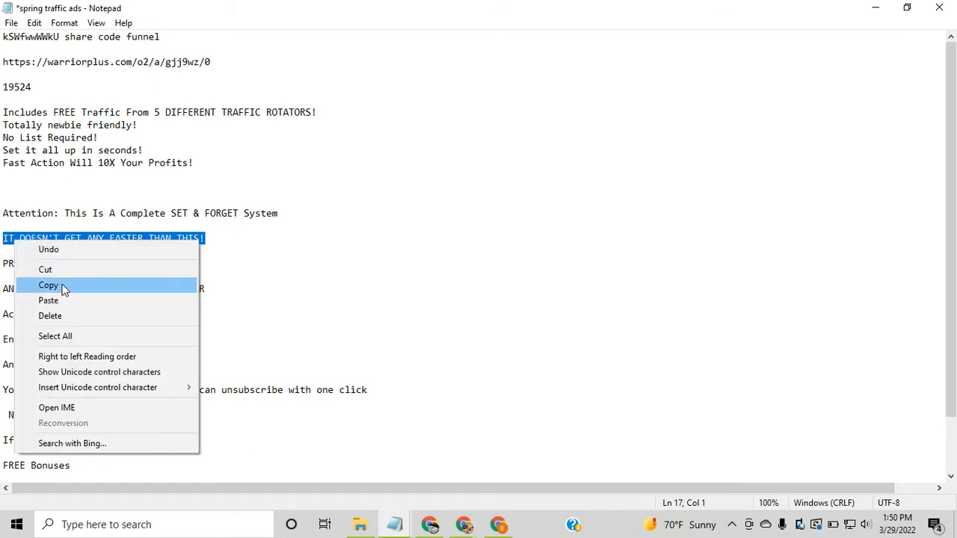
pyautogui.click(64, 286)
# - Back in the LeadsLeap page builder, replace the yellow ebook headline's text with "IT DOESN'T GET ANY EASIER THAN THIS!"
pyautogui.click(499, 526)
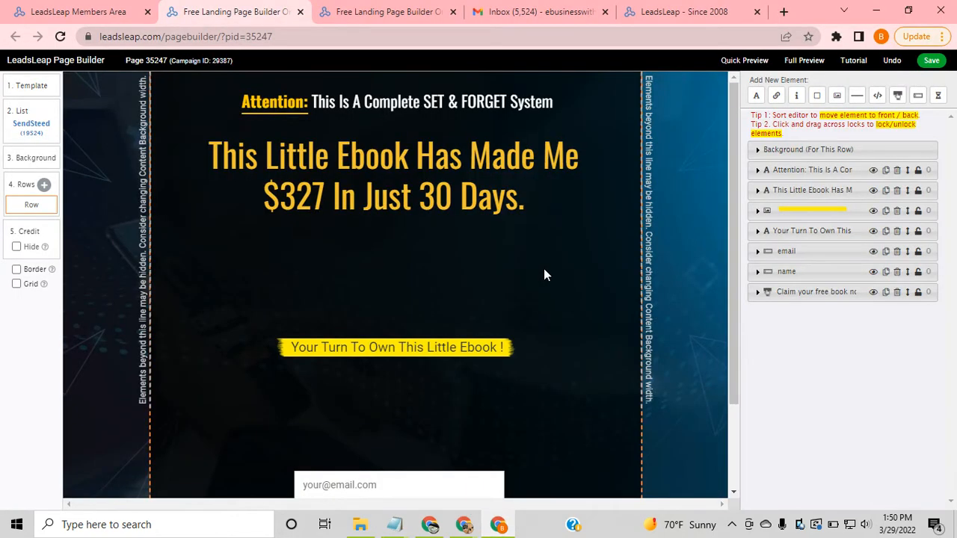
pyautogui.click(443, 179)
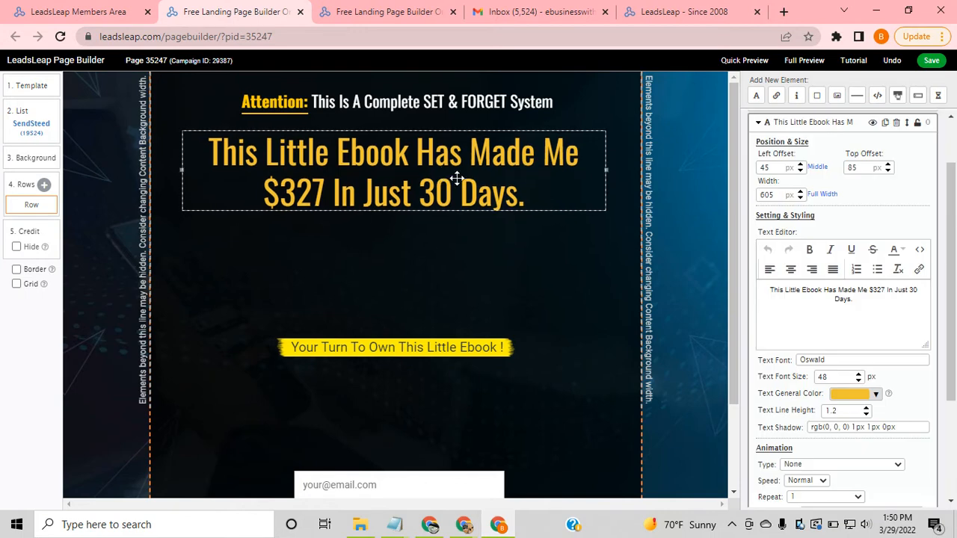
pyautogui.doubleClick(844, 299)
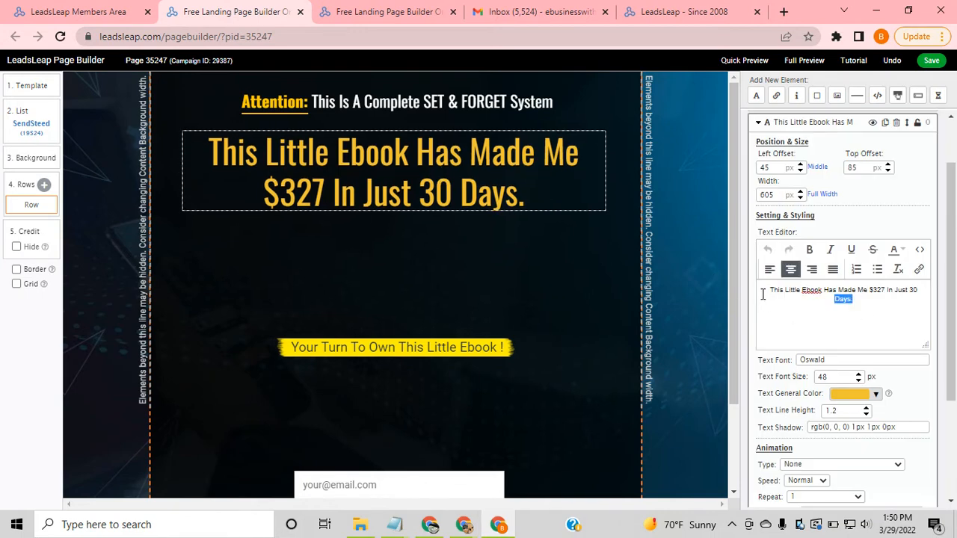
pyautogui.hotkey('ctrl', 'a')
pyautogui.hotkey('ctrl', 'v')
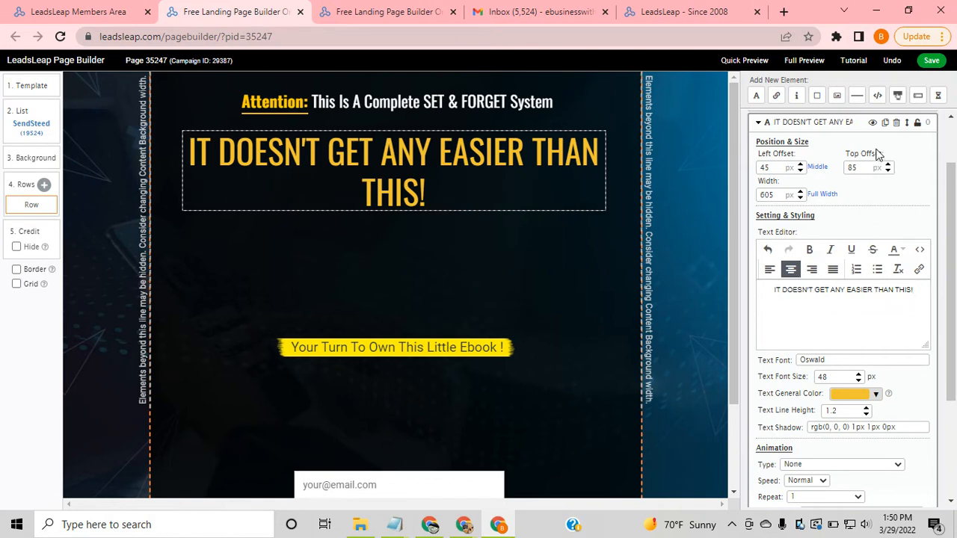
# - Check the sales page's headline colors and recolor the whole "IT DOESN'T GET ANY EASIER THAN THIS!" headline teal in the page builder
pyautogui.click(471, 532)
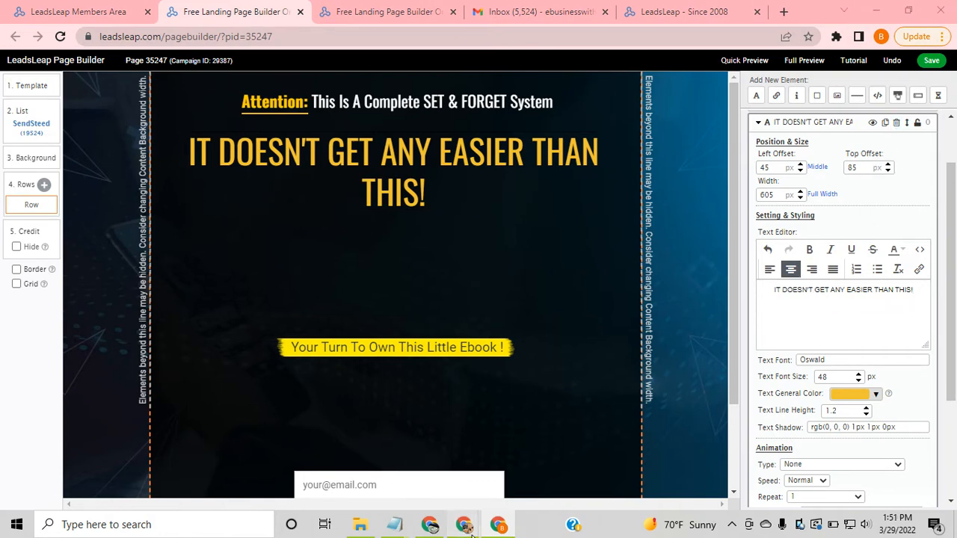
pyautogui.click(412, 475)
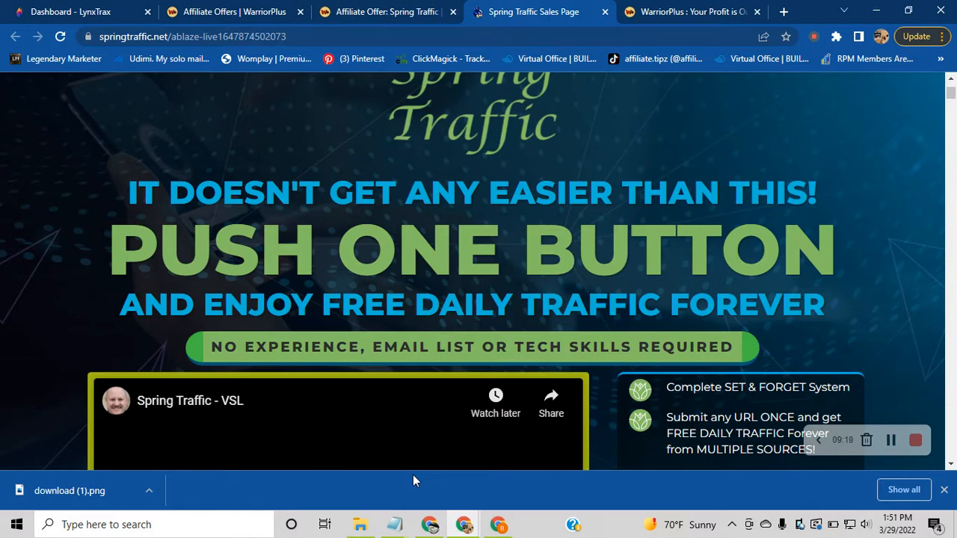
pyautogui.click(498, 524)
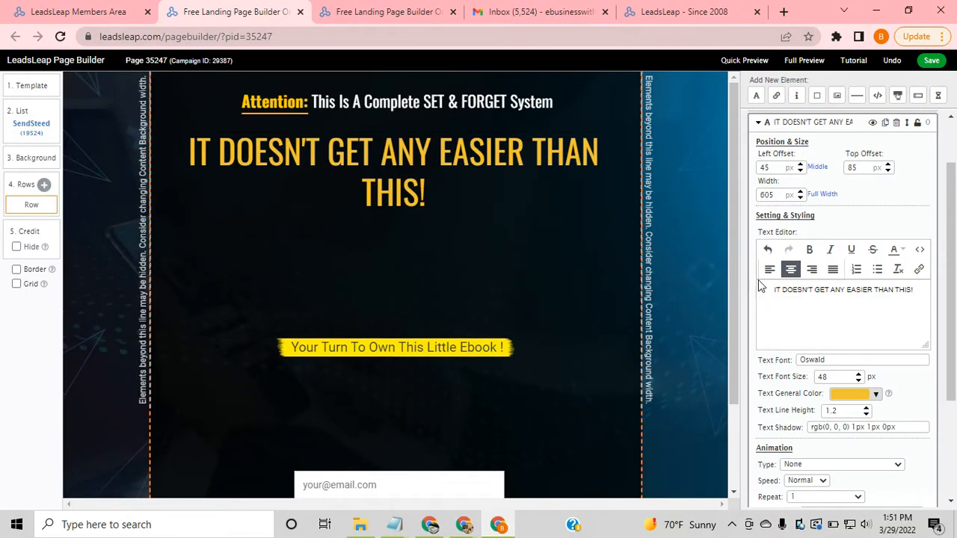
pyautogui.moveTo(915, 290); pyautogui.dragTo(766, 295)
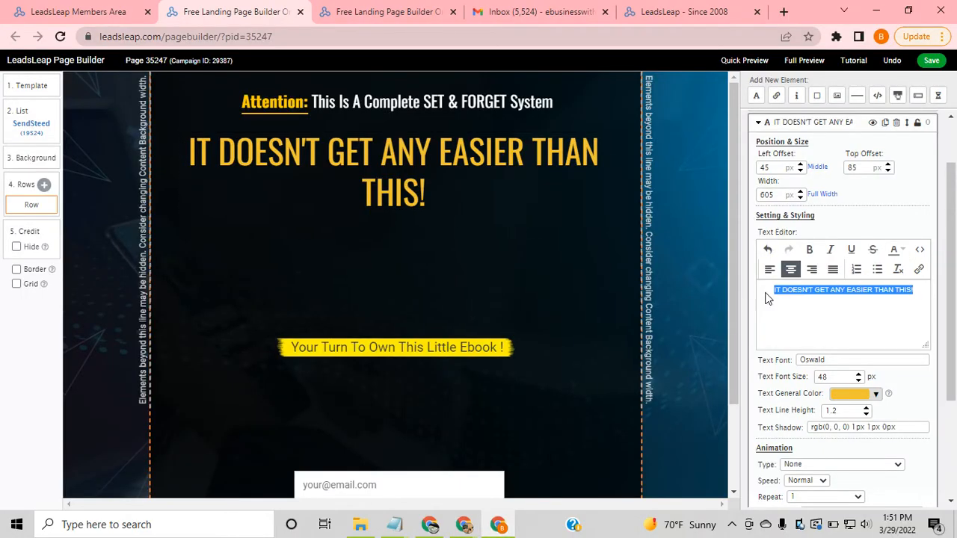
pyautogui.click(902, 249)
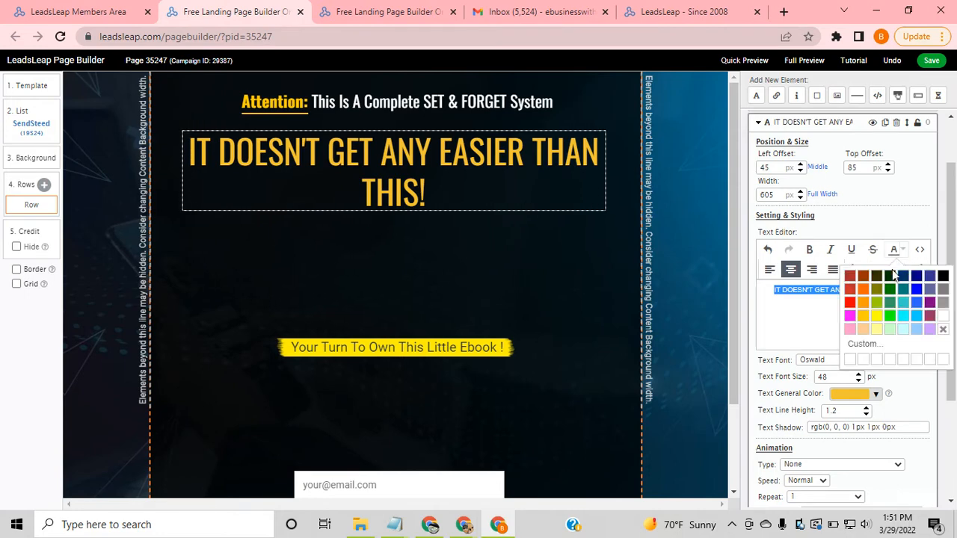
pyautogui.click(903, 306)
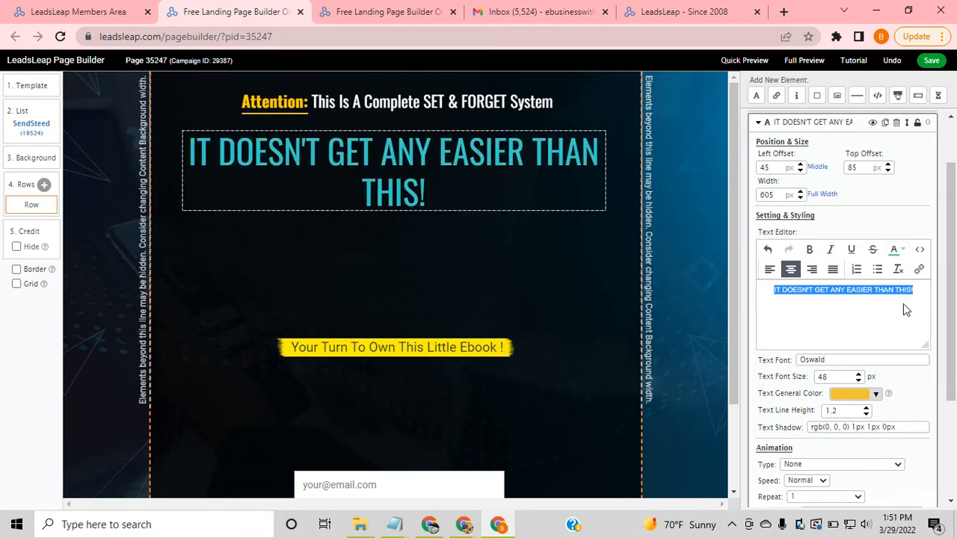
pyautogui.click(540, 254)
# - Fit the teal headline on one line with a 41 px font size, a 670 px box width and a 15 px left offset
pyautogui.click(454, 171)
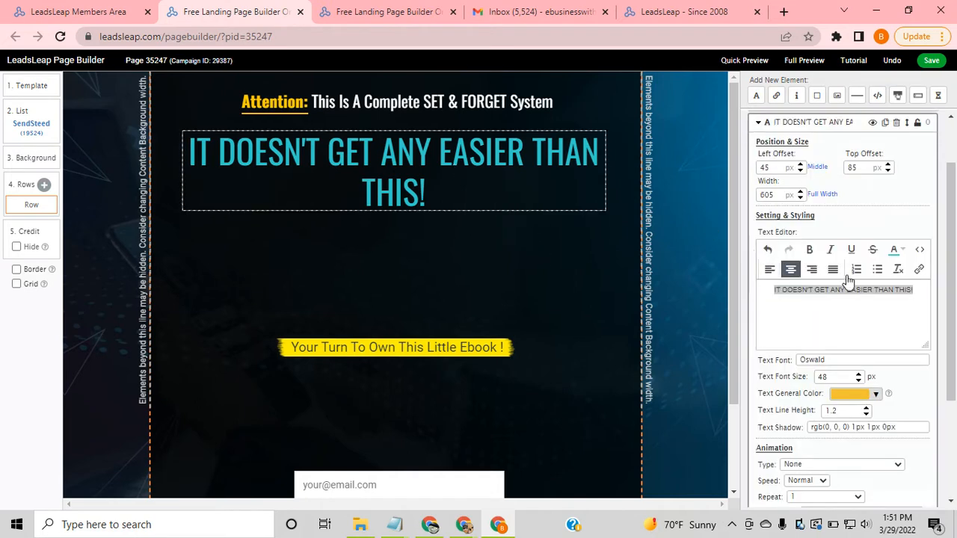
pyautogui.click(860, 378)
pyautogui.click(860, 378)
pyautogui.click(860, 378)
pyautogui.click(860, 378)
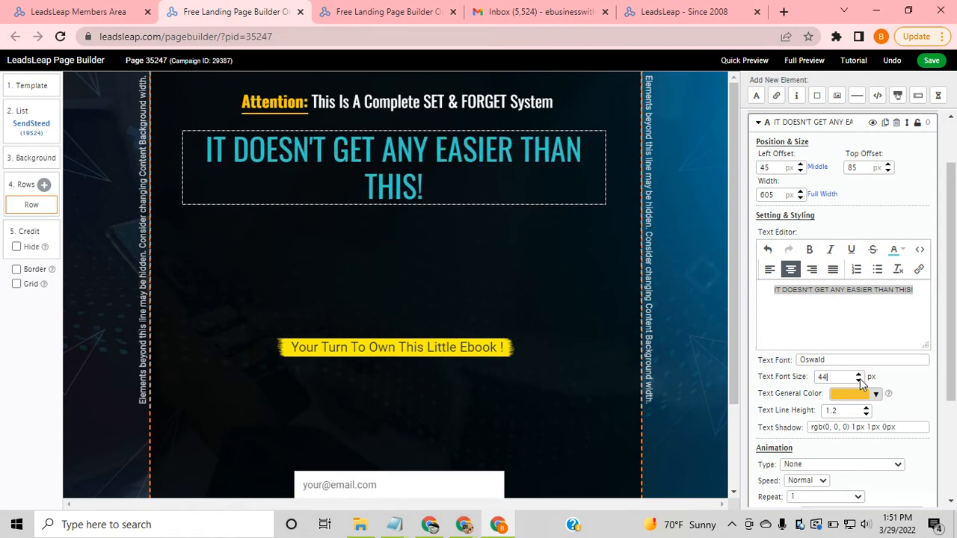
pyautogui.click(860, 378)
pyautogui.click(860, 378)
pyautogui.click(860, 379)
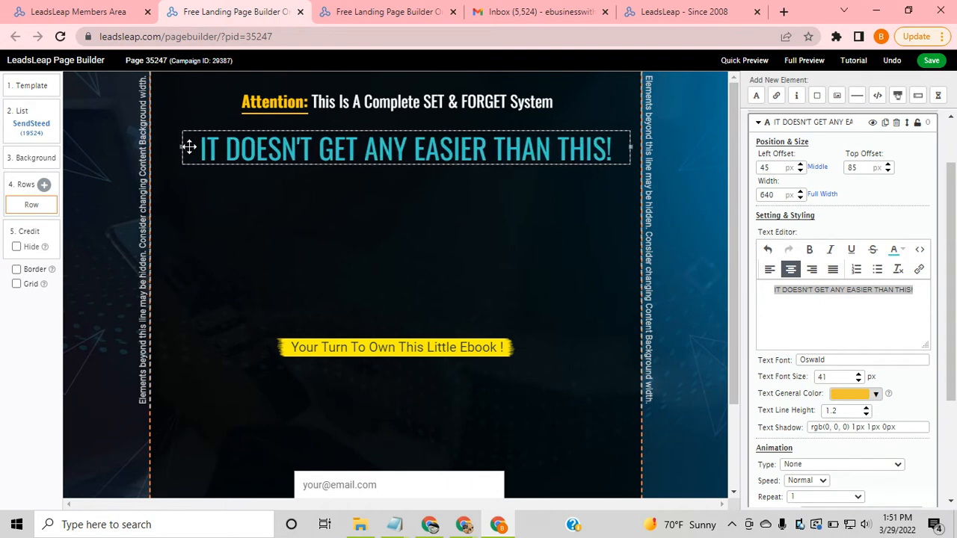
pyautogui.click(678, 193)
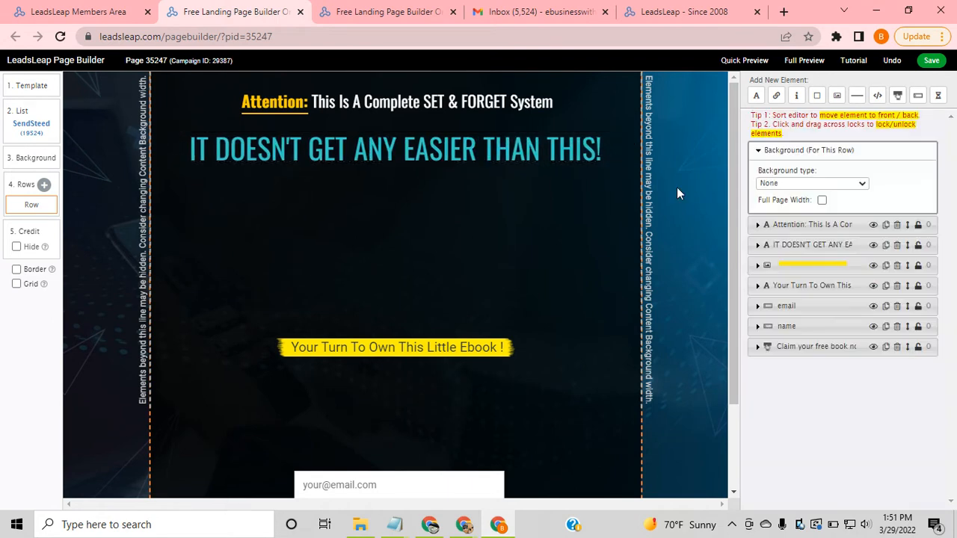
pyautogui.click(543, 153)
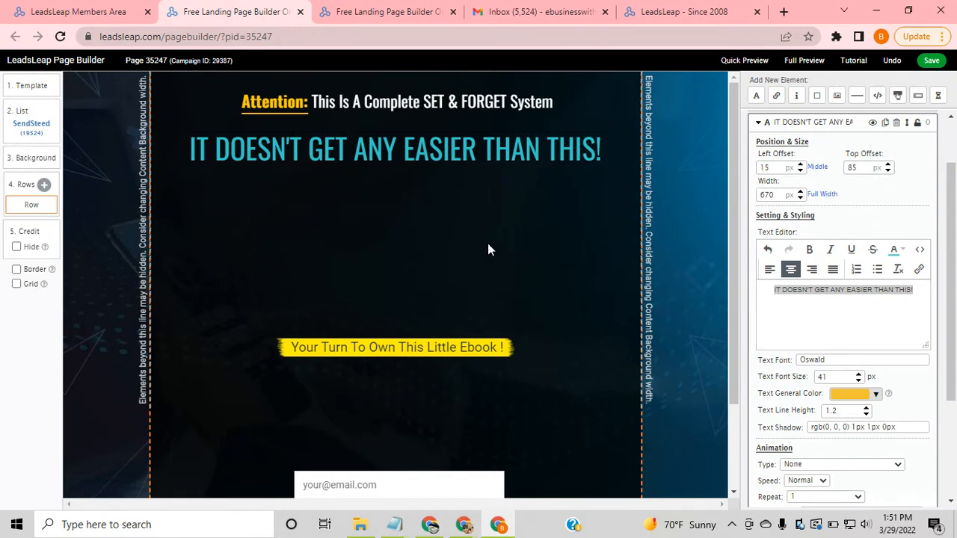
# - Add a text element below the headline at 200 px top offset and 40 px left offset, widened to 585 px
pyautogui.scroll(-2, 487, 240)
pyautogui.scroll(2, 488, 224)
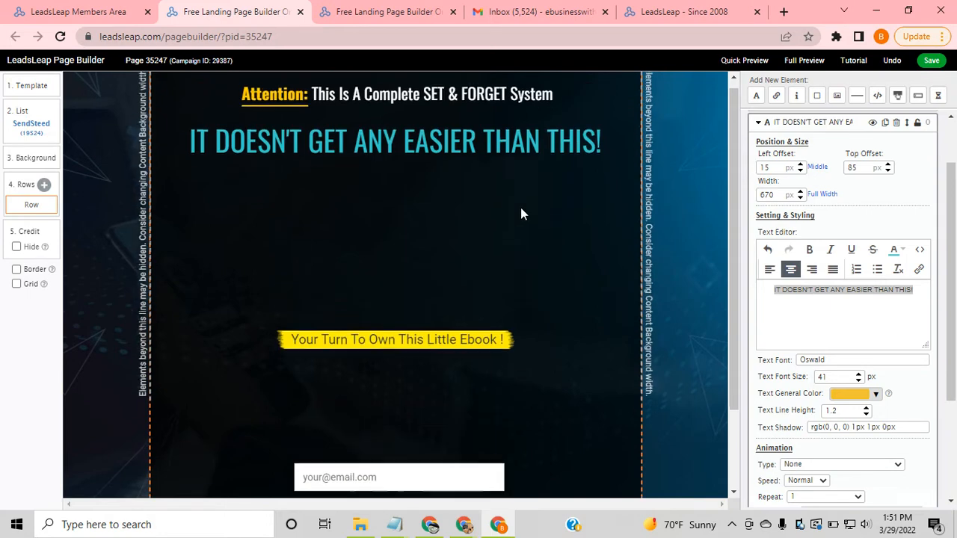
pyautogui.click(755, 97)
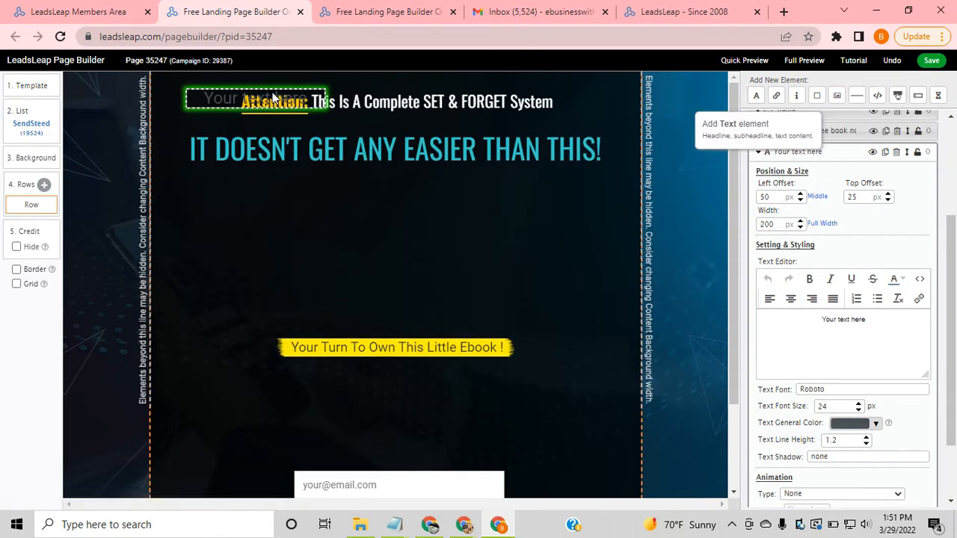
pyautogui.moveTo(273, 97); pyautogui.dragTo(404, 219)
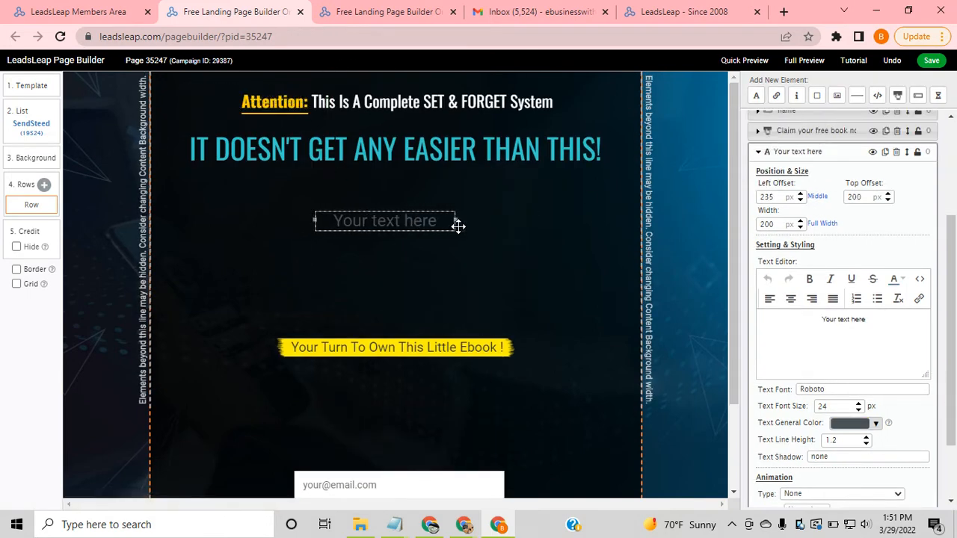
pyautogui.moveTo(537, 225); pyautogui.dragTo(589, 229)
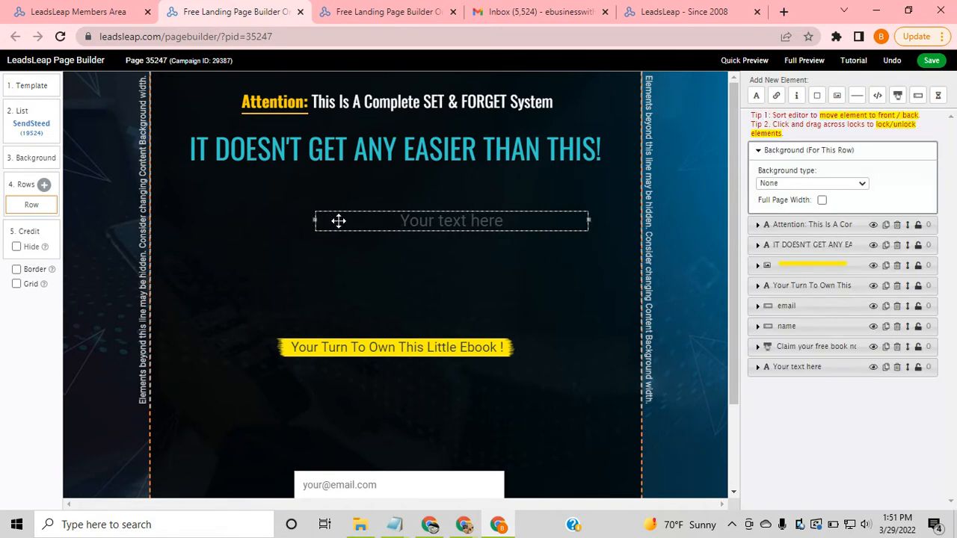
pyautogui.moveTo(315, 221); pyautogui.dragTo(178, 218)
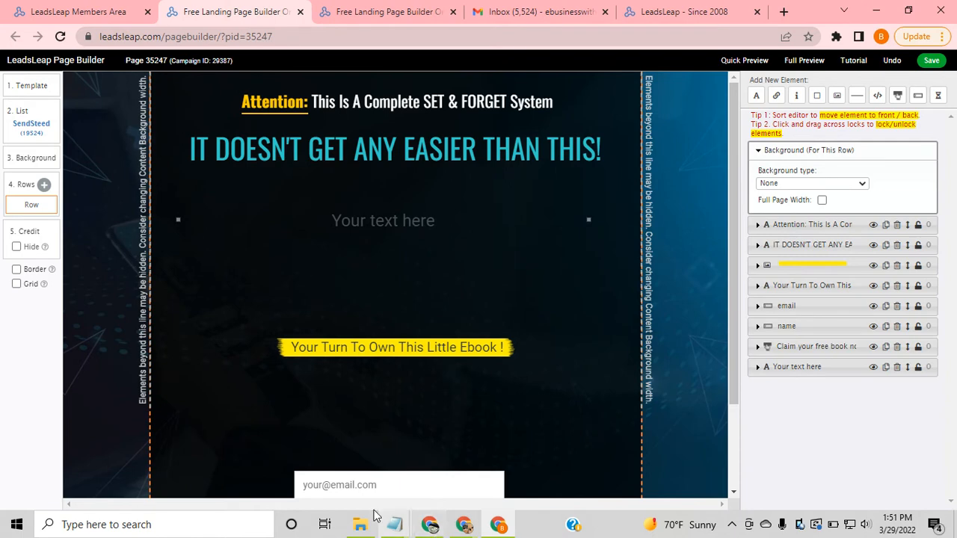
# - Switch to the spring traffic ads notes in Notepad and copy the line "PRESS ONE BUTTON"
pyautogui.moveTo(394, 524)
pyautogui.click(471, 441)
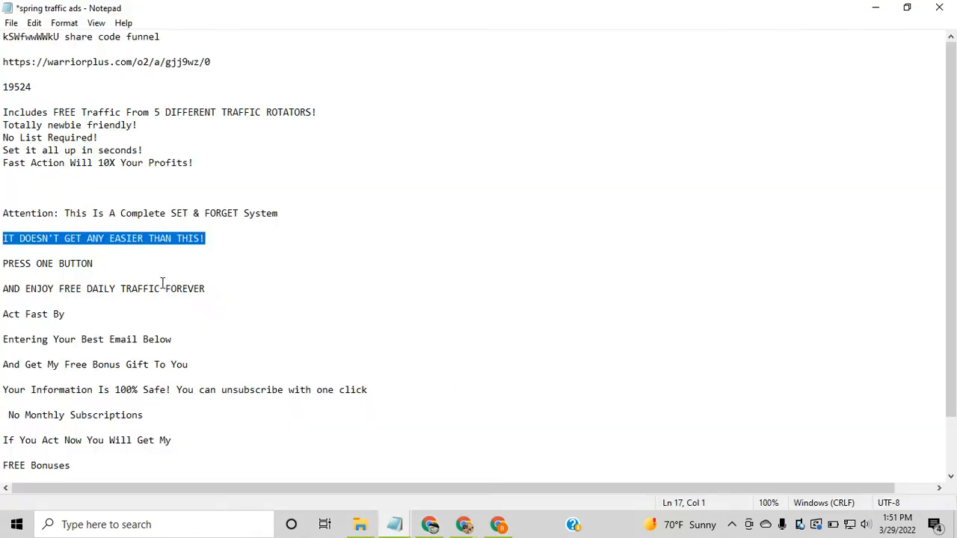
pyautogui.moveTo(107, 267); pyautogui.dragTo(19, 256)
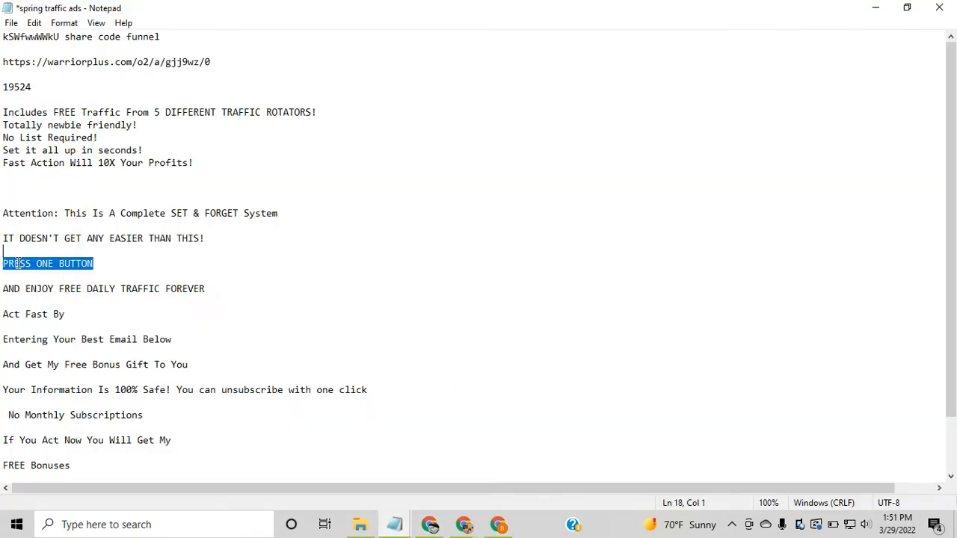
pyautogui.rightClick(17, 263)
pyautogui.click(69, 312)
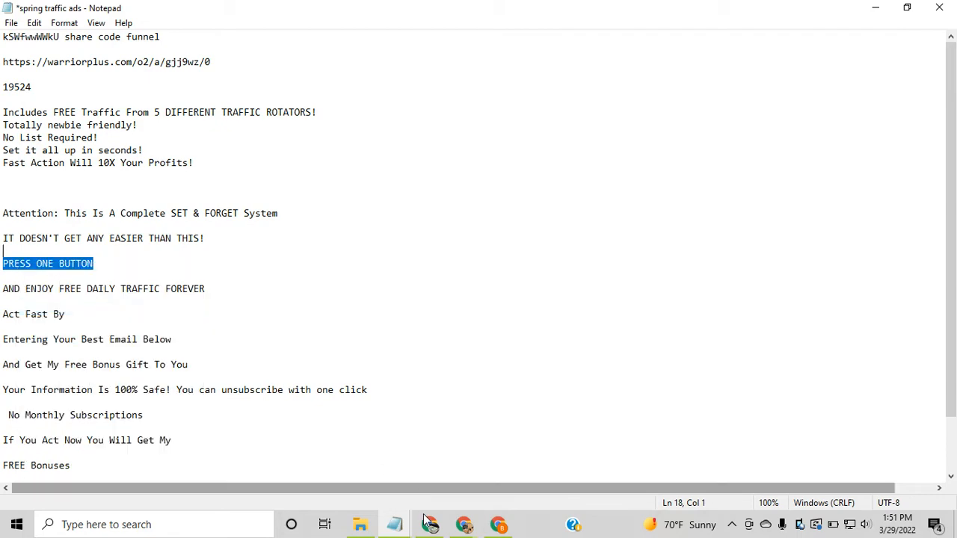
# - Back in the page builder, replace the new text element's placeholder with "PRESS ONE BUTTON"
pyautogui.click(498, 525)
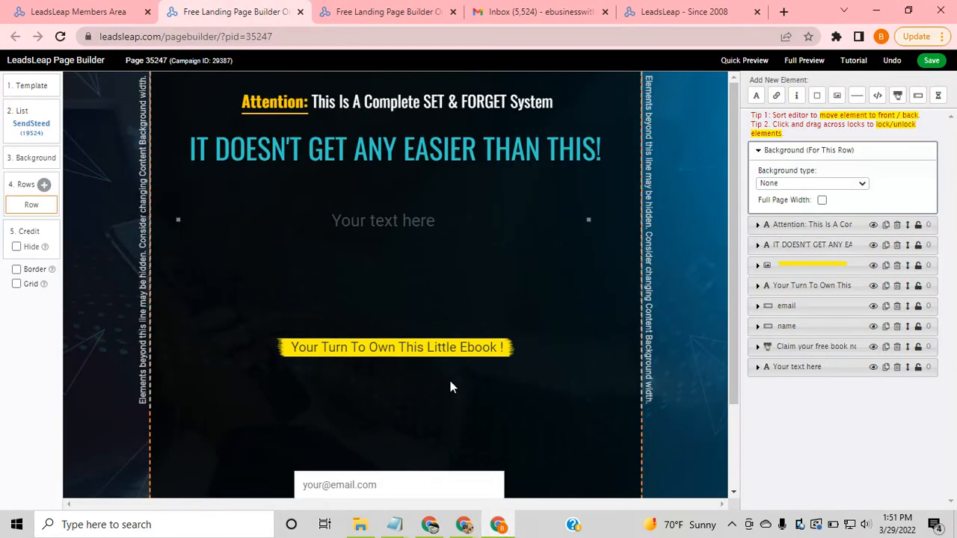
pyautogui.click(413, 221)
pyautogui.moveTo(868, 291); pyautogui.dragTo(802, 303)
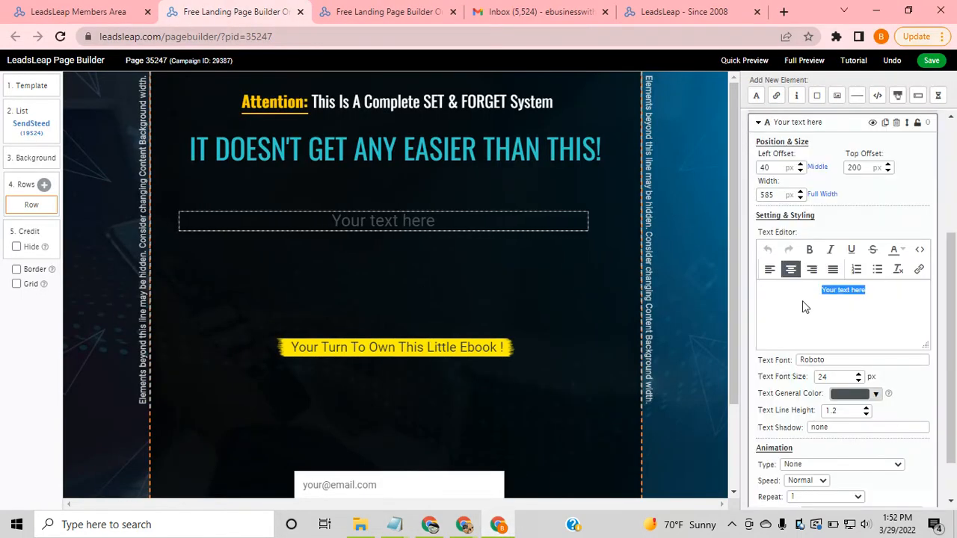
pyautogui.hotkey('ctrl', 'v')
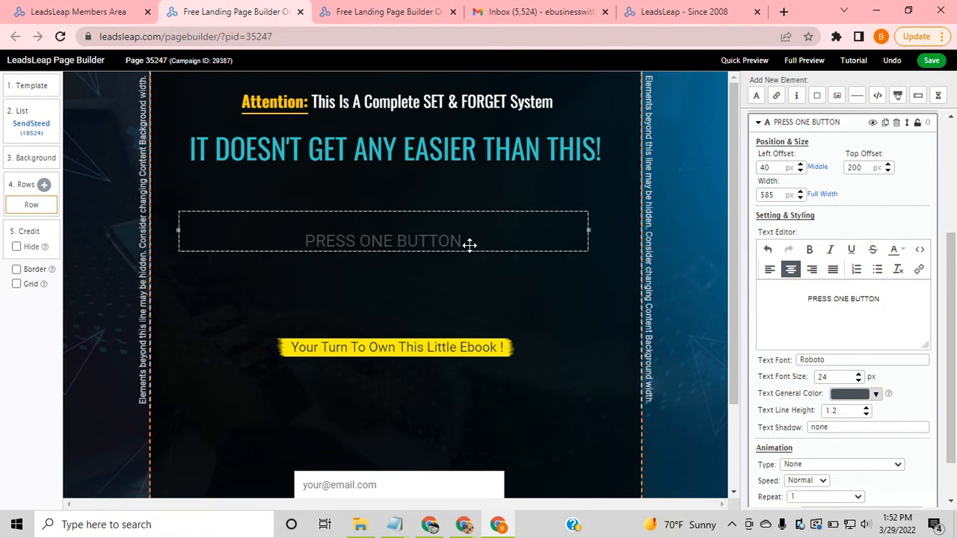
# - Check the sales page's headline color and apply yellow-green to the whole "PRESS ONE BUTTON" text
pyautogui.click(902, 252)
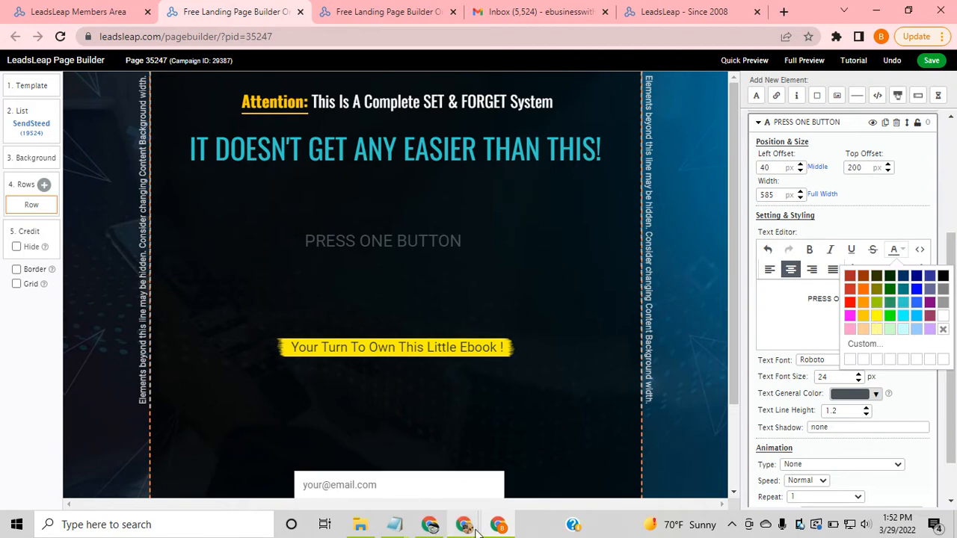
pyautogui.moveTo(463, 525)
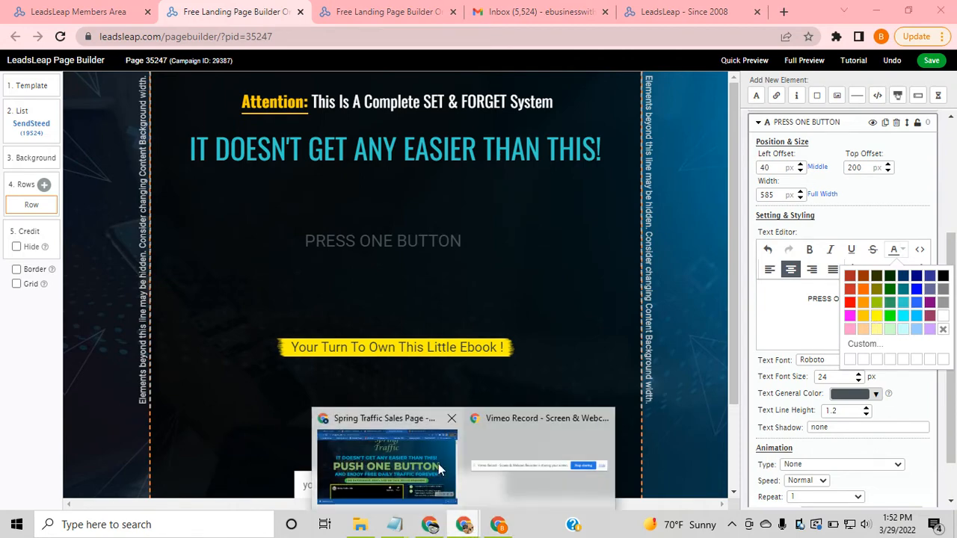
pyautogui.moveTo(438, 463)
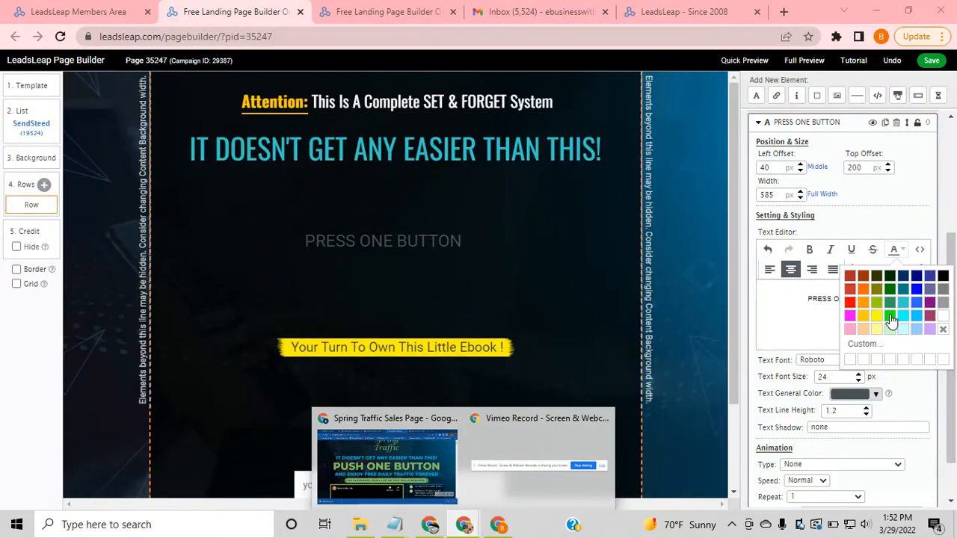
pyautogui.click(875, 303)
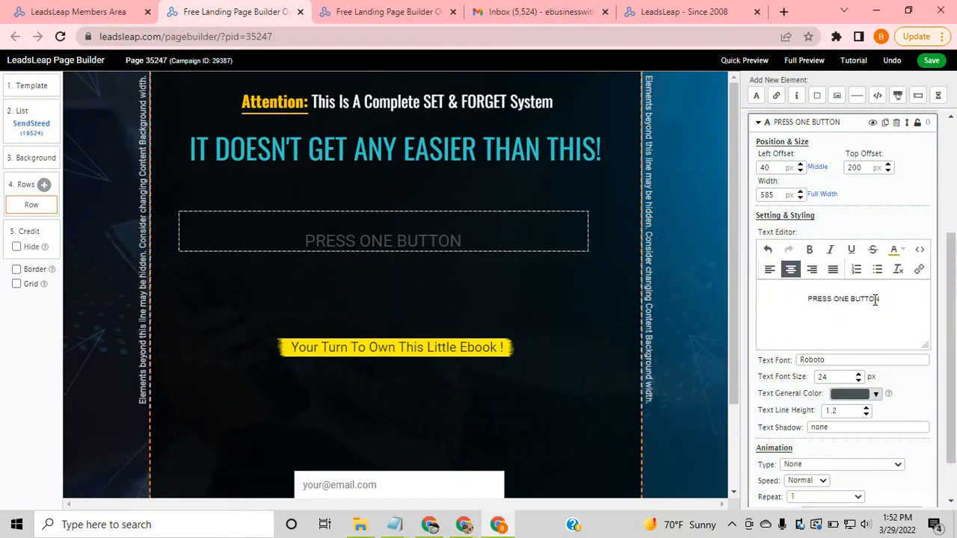
pyautogui.moveTo(877, 299); pyautogui.dragTo(763, 299)
pyautogui.click(895, 250)
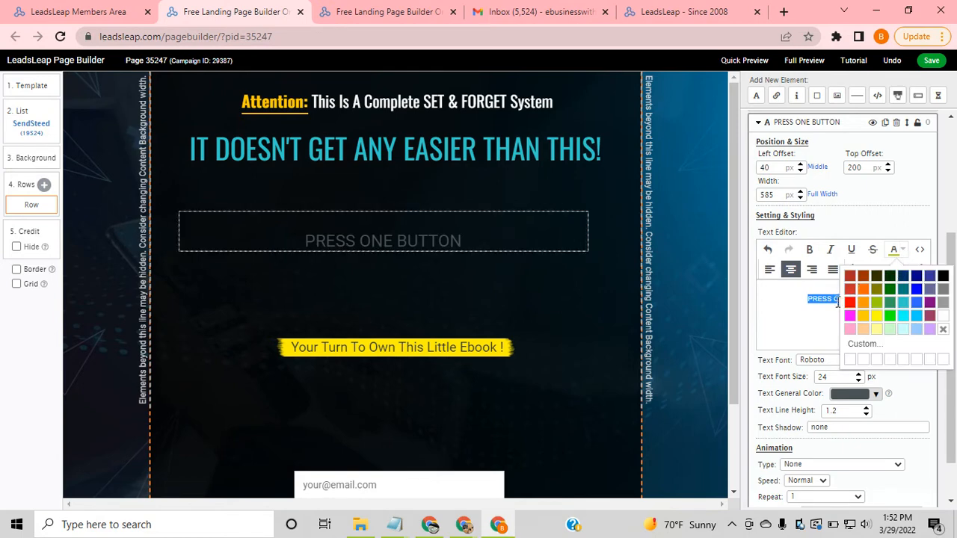
pyautogui.click(877, 302)
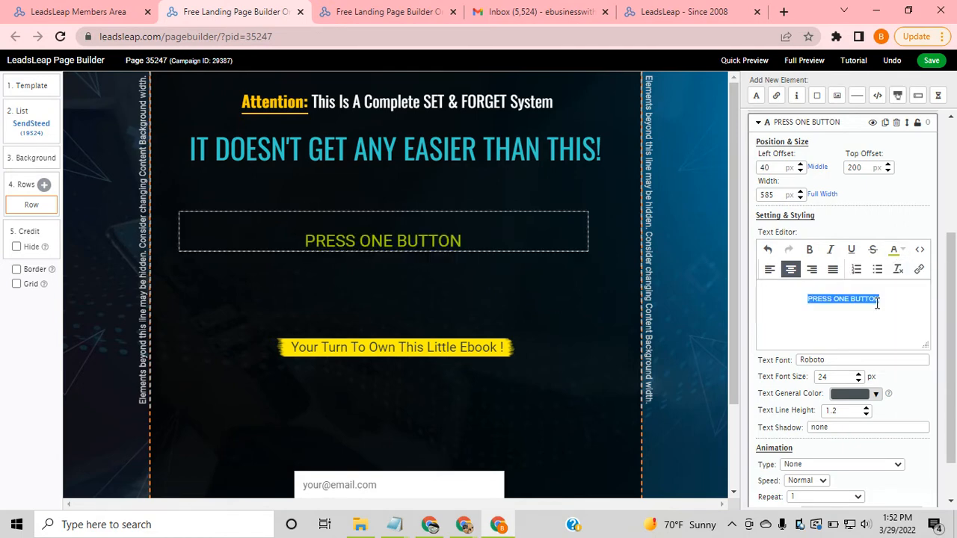
# - Try dark green on the "PRESS ONE BUTTON" text and return it to yellow-green
pyautogui.click(894, 250)
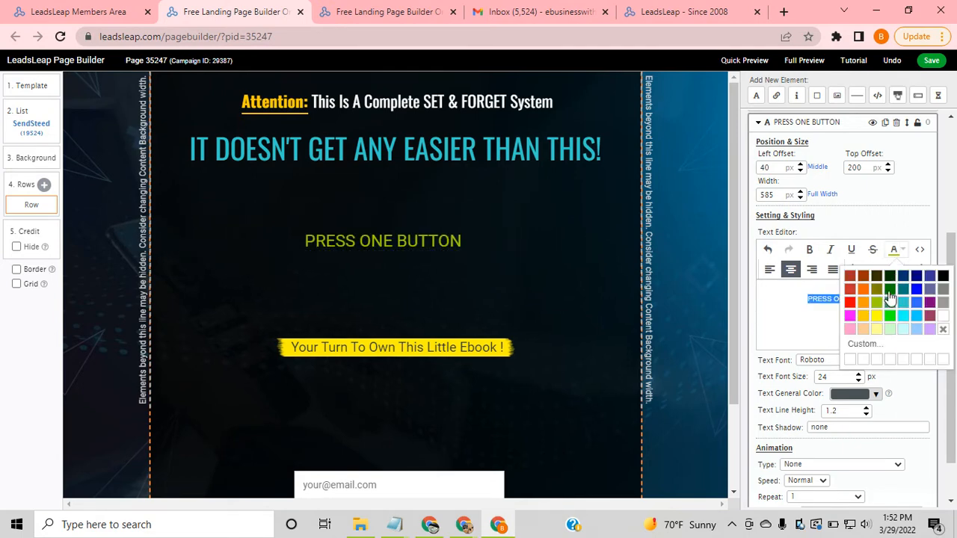
pyautogui.click(890, 298)
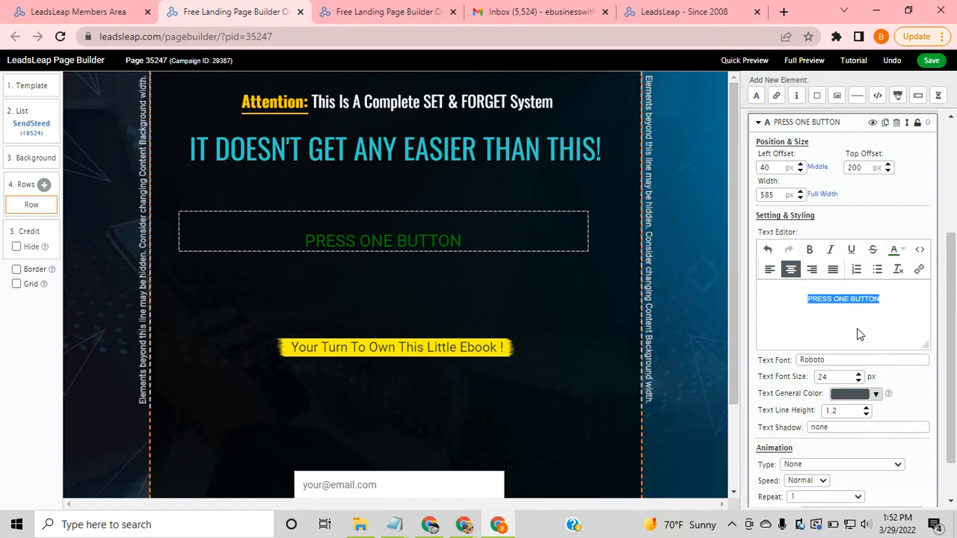
pyautogui.click(905, 251)
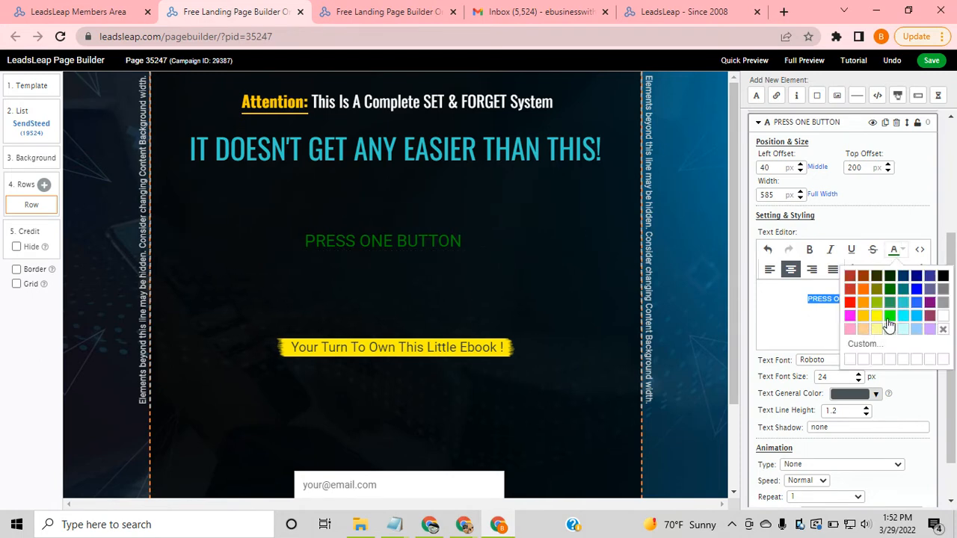
pyautogui.click(878, 304)
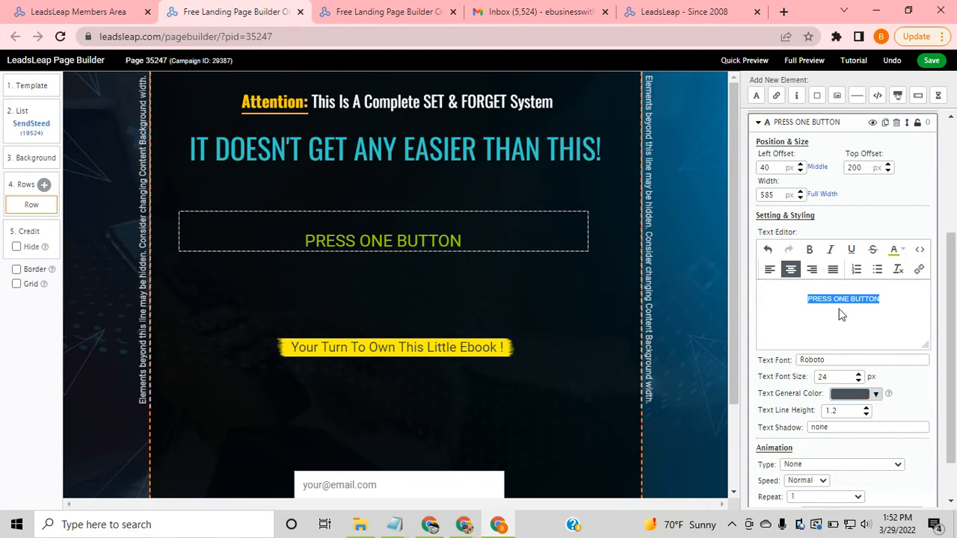
# - Enlarge the "PRESS ONE BUTTON" text to a 61 px font size so it fits on one line
pyautogui.click(859, 374)
pyautogui.click(859, 374)
pyautogui.click(859, 374)
pyautogui.click(858, 374)
pyautogui.click(859, 374)
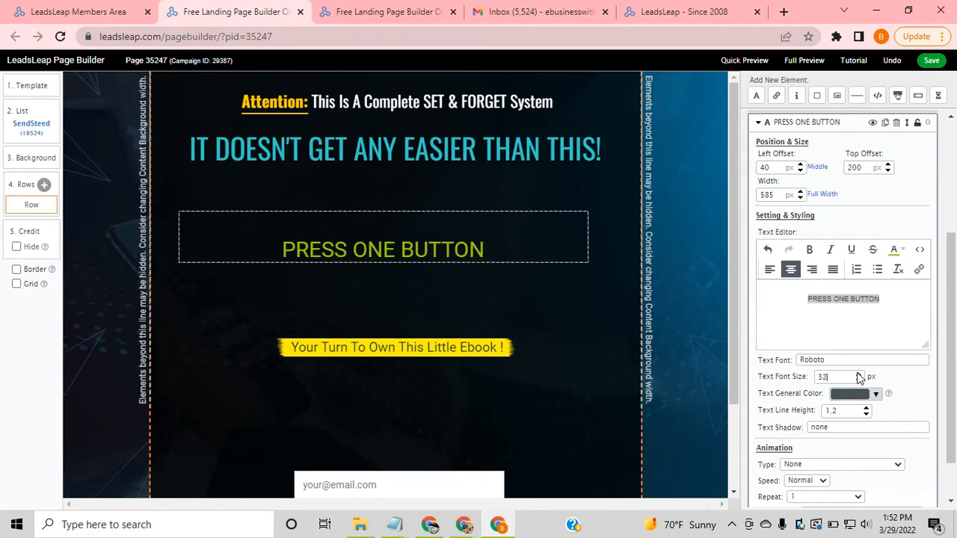
pyautogui.click(859, 374)
pyautogui.click(859, 374)
pyautogui.click(858, 374)
pyautogui.click(859, 374)
pyautogui.click(859, 374)
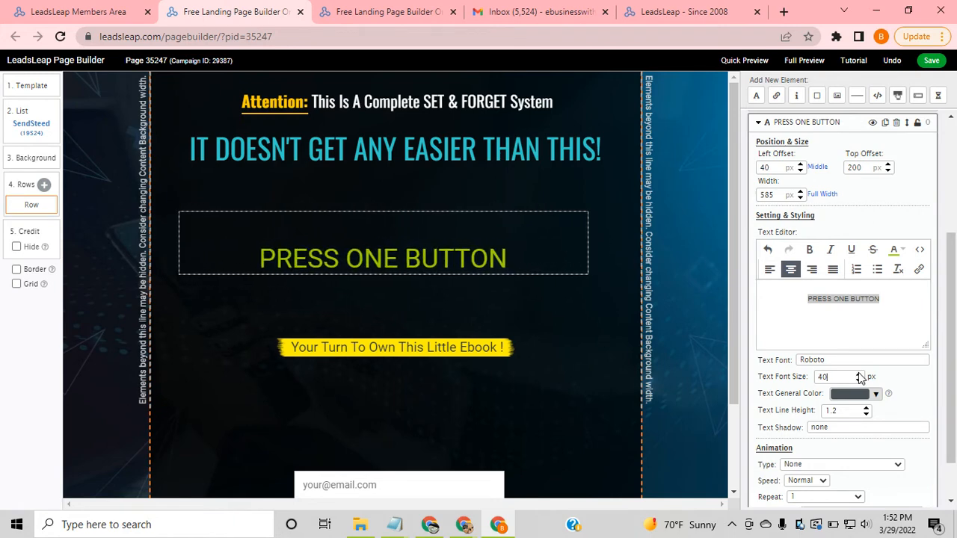
pyautogui.click(859, 374)
pyautogui.click(859, 374)
pyautogui.click(858, 374)
pyautogui.click(858, 374)
pyautogui.click(858, 374)
pyautogui.click(859, 374)
pyautogui.click(859, 374)
pyautogui.click(859, 374)
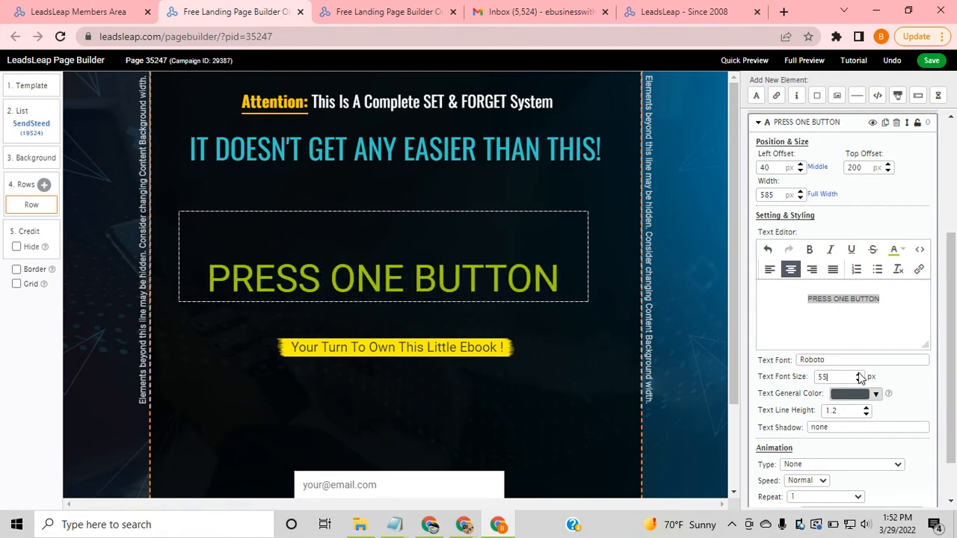
pyautogui.click(858, 374)
pyautogui.click(858, 374)
pyautogui.click(858, 374)
pyautogui.click(859, 374)
pyautogui.click(858, 374)
pyautogui.click(858, 374)
pyautogui.click(858, 374)
pyautogui.click(858, 374)
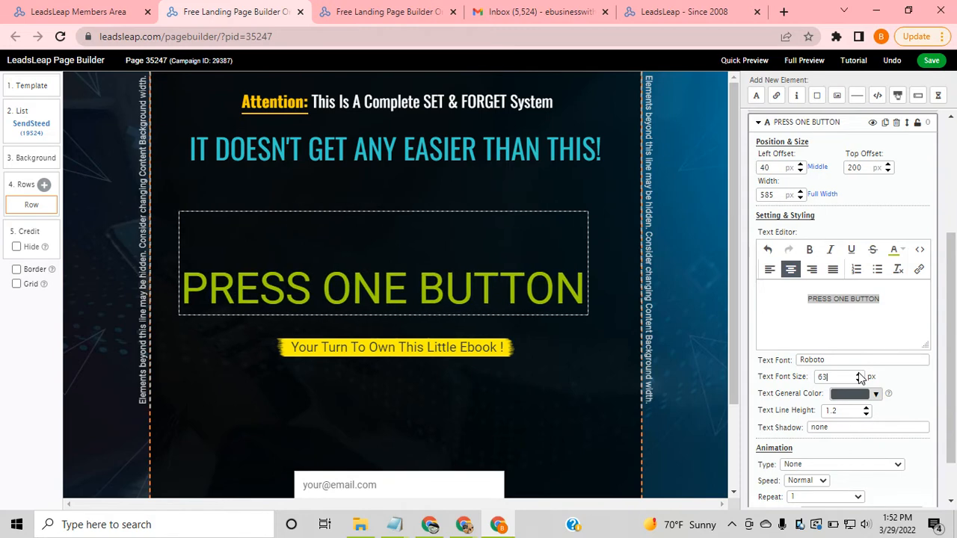
pyautogui.click(858, 374)
pyautogui.click(858, 373)
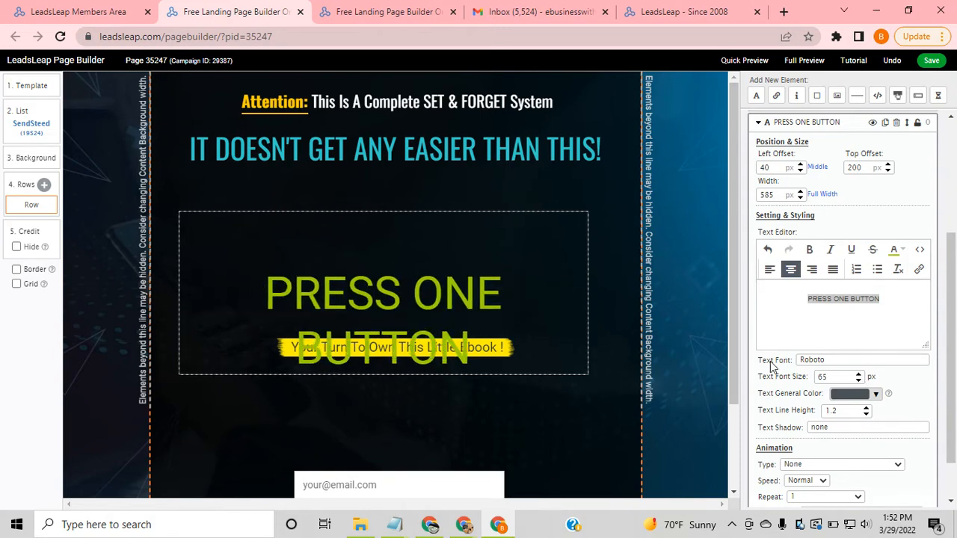
pyautogui.click(859, 380)
pyautogui.click(858, 381)
pyautogui.click(859, 381)
pyautogui.click(858, 381)
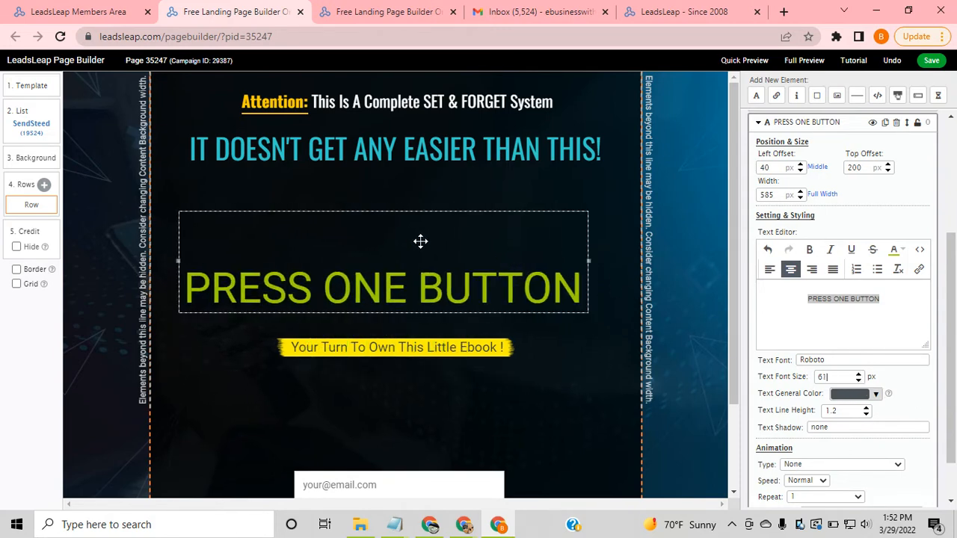
# - Remove the blank line above "PRESS ONE BUTTON" and place the element centered just below the teal headline at 150 px top offset
pyautogui.click(809, 298)
pyautogui.press('BackSpace')
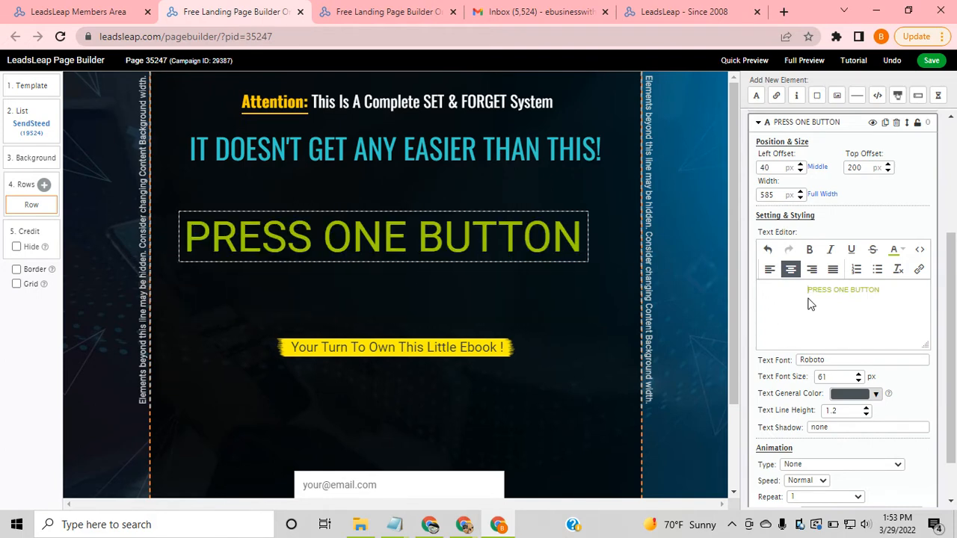
pyautogui.moveTo(395, 235); pyautogui.dragTo(405, 201)
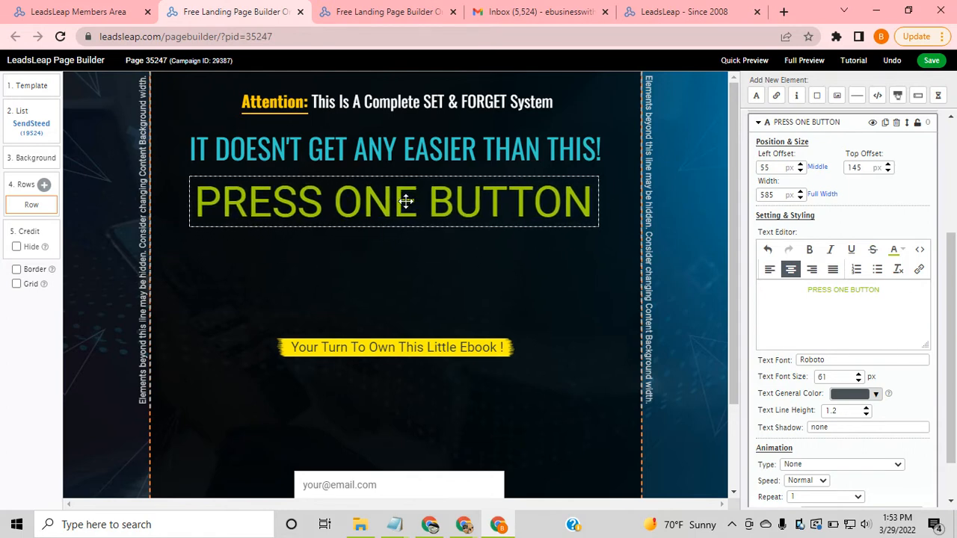
pyautogui.click(817, 167)
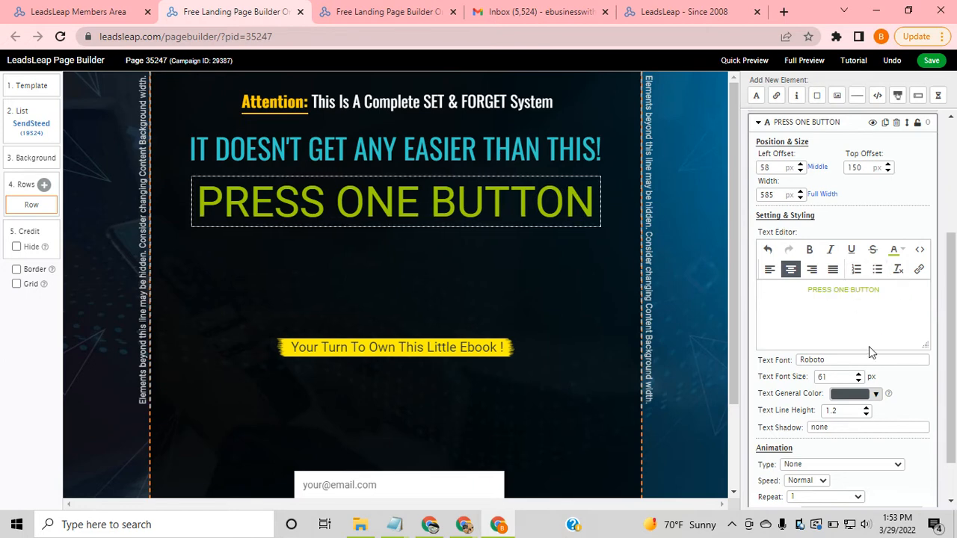
# - Compare several fonts on the "PRESS ONE BUTTON" text, including Audiowide, Cabin, Ranchers and Caveat Brush, and set it to Anton
pyautogui.click(843, 360)
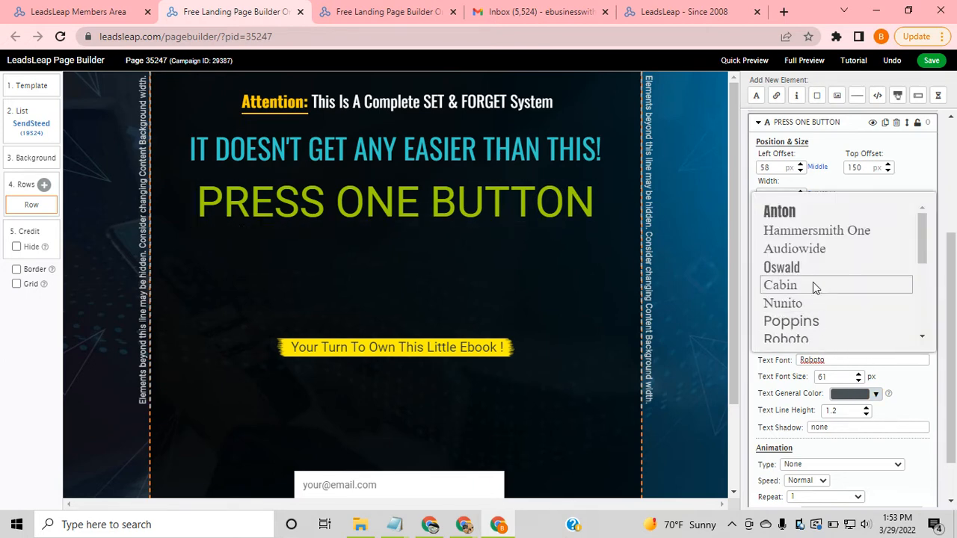
pyautogui.click(810, 251)
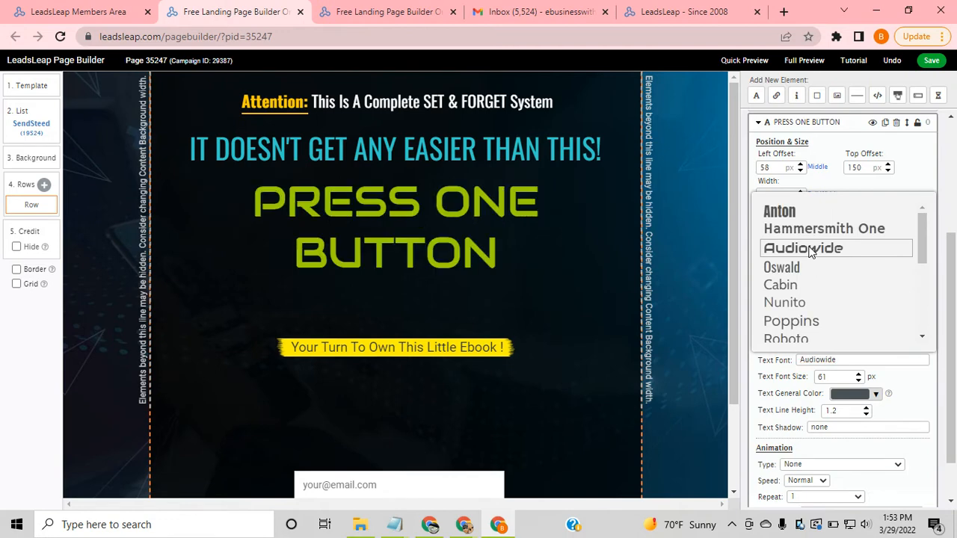
pyautogui.click(802, 232)
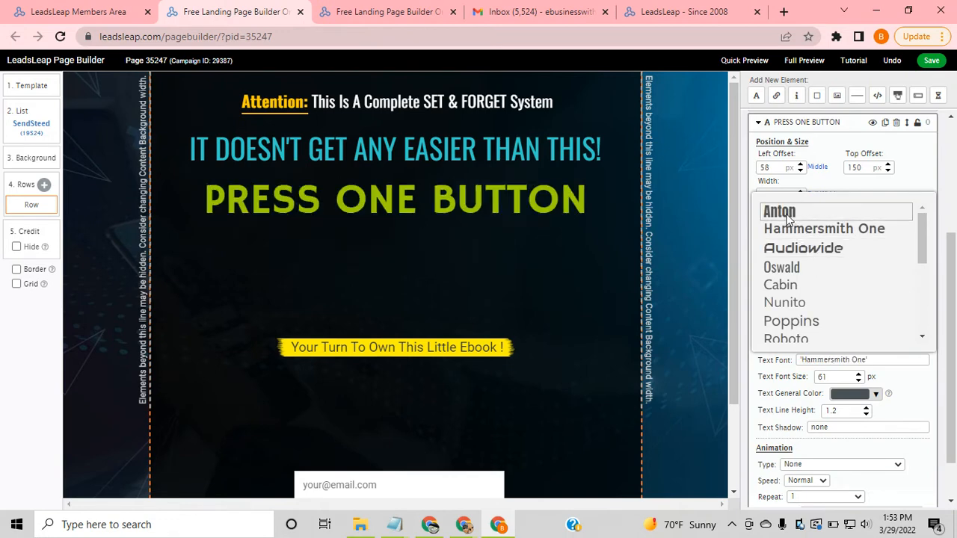
pyautogui.click(789, 217)
pyautogui.click(793, 284)
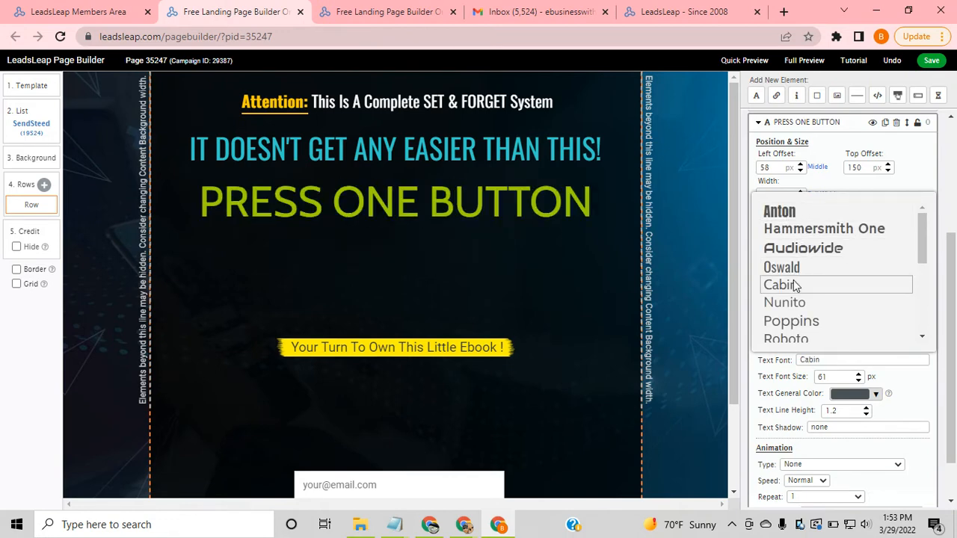
pyautogui.scroll(-3, 794, 299)
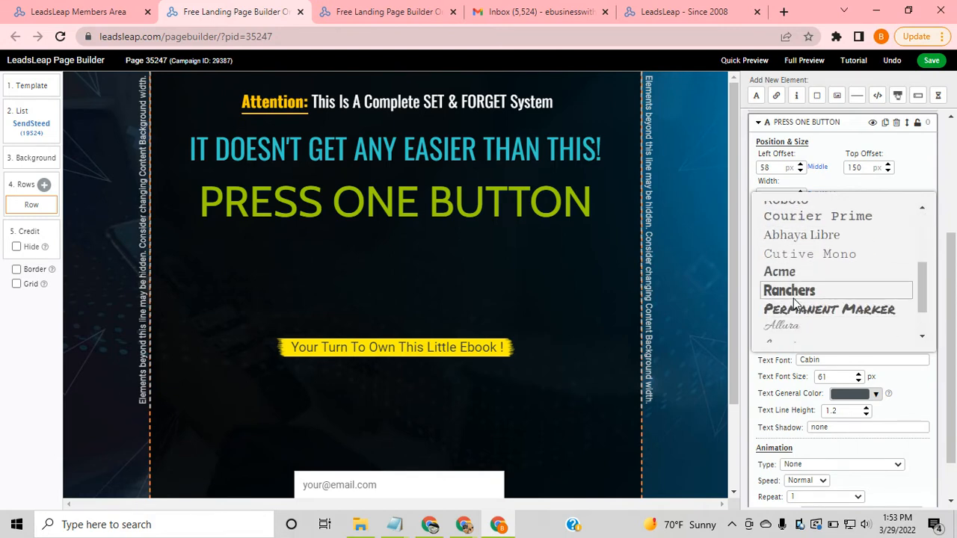
pyautogui.click(794, 296)
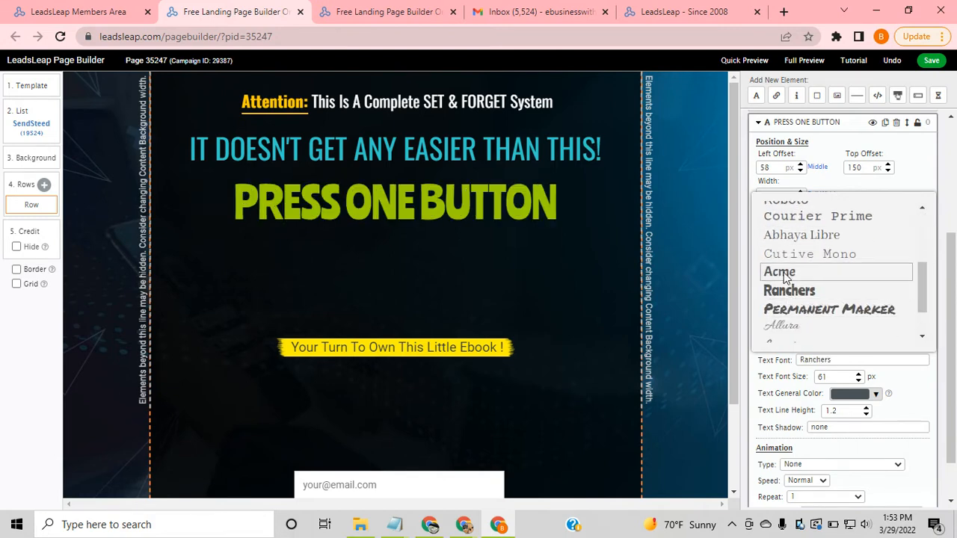
pyautogui.click(782, 272)
pyautogui.click(787, 257)
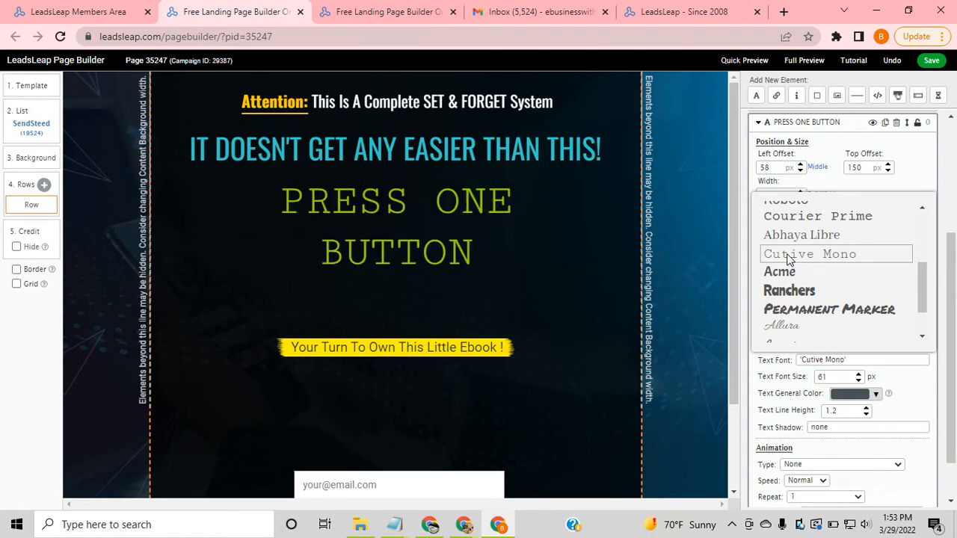
pyautogui.click(793, 235)
pyautogui.scroll(-2, 800, 284)
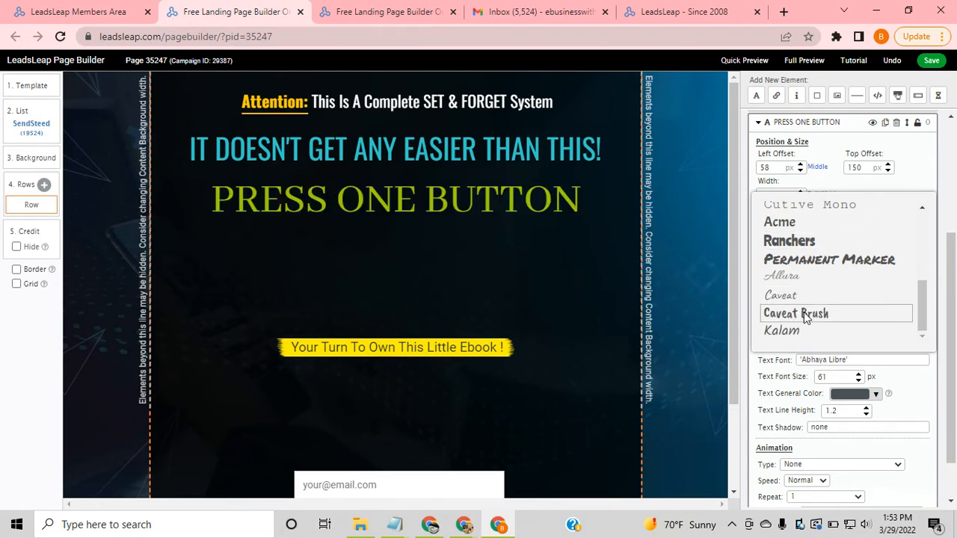
pyautogui.click(804, 314)
pyautogui.scroll(10, 804, 307)
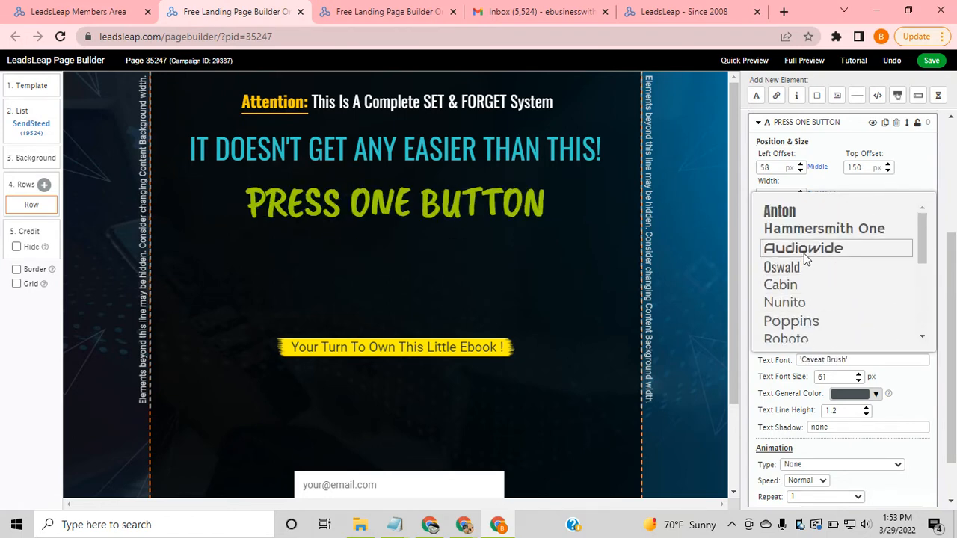
pyautogui.click(800, 232)
pyautogui.click(781, 212)
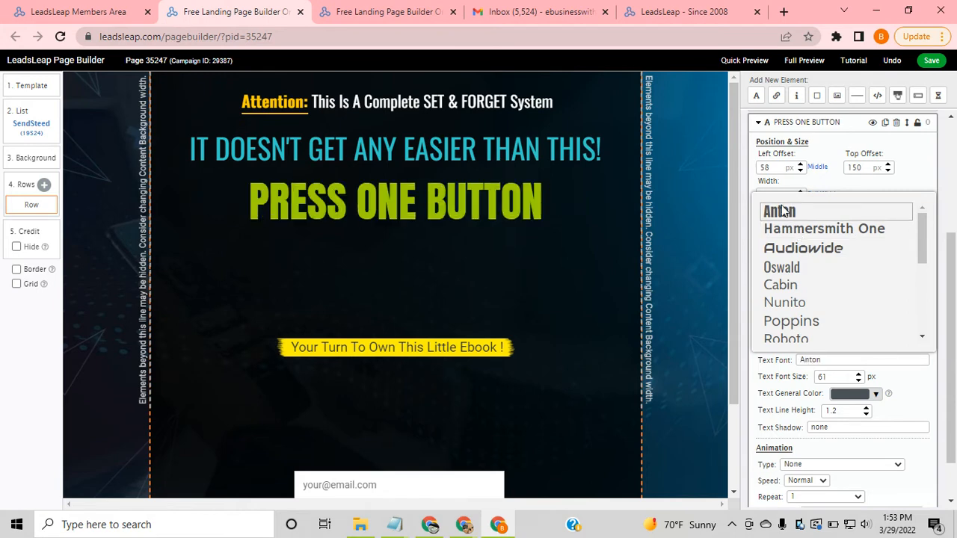
pyautogui.click(523, 209)
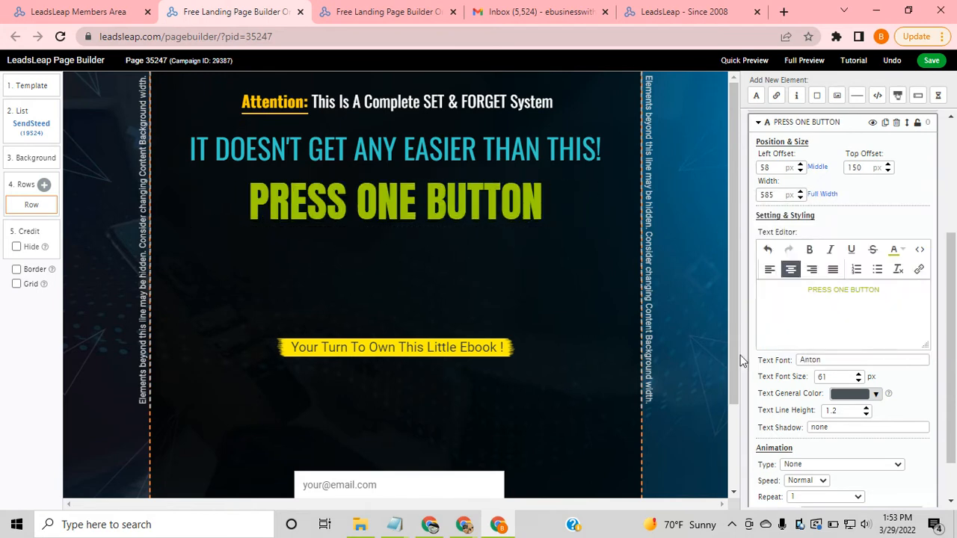
# - Increase the "PRESS ONE BUTTON" font size to 85 px so it fills the element's width on one line
pyautogui.click(860, 374)
pyautogui.click(859, 374)
pyautogui.click(860, 374)
pyautogui.click(859, 374)
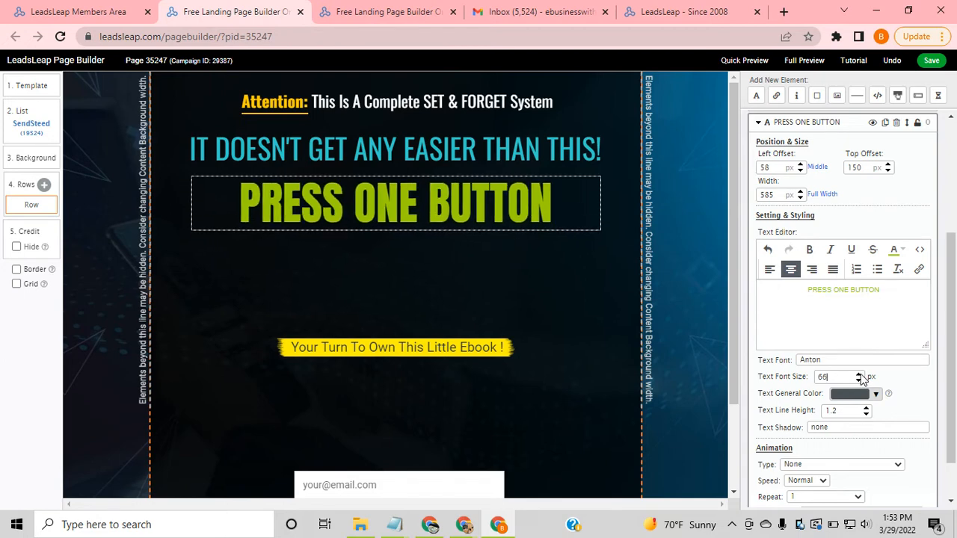
pyautogui.click(859, 374)
pyautogui.click(859, 374)
pyautogui.click(859, 374)
pyautogui.click(860, 374)
pyautogui.click(859, 375)
pyautogui.click(860, 375)
pyautogui.click(859, 374)
pyautogui.click(859, 374)
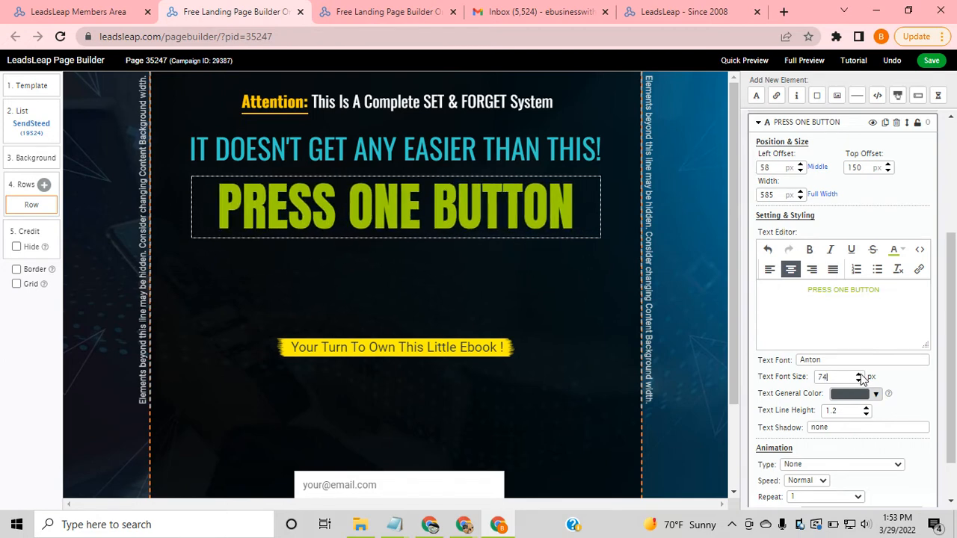
pyautogui.click(860, 374)
pyautogui.click(859, 374)
pyautogui.click(859, 374)
pyautogui.click(859, 375)
pyautogui.click(859, 374)
pyautogui.click(860, 375)
pyautogui.click(860, 374)
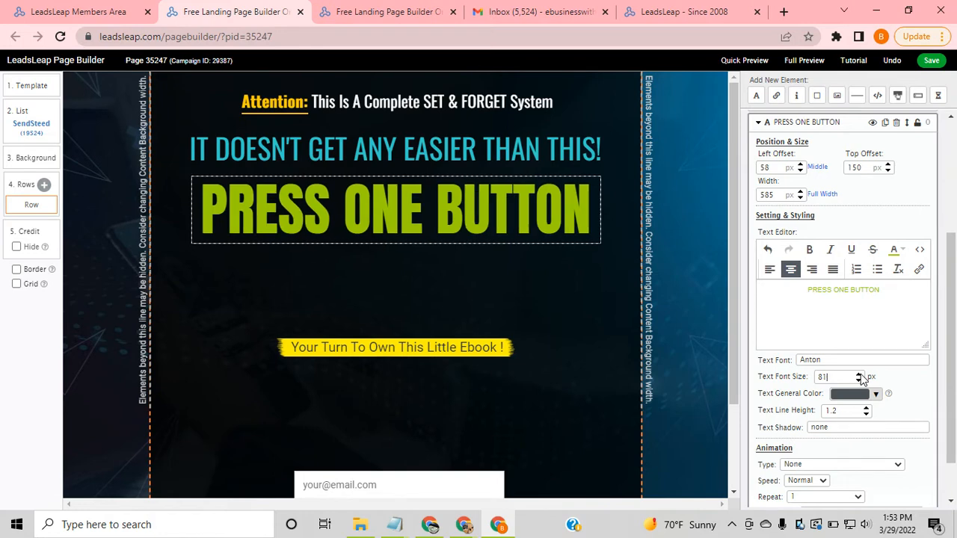
pyautogui.click(859, 375)
pyautogui.click(859, 374)
pyautogui.click(859, 374)
pyautogui.click(860, 374)
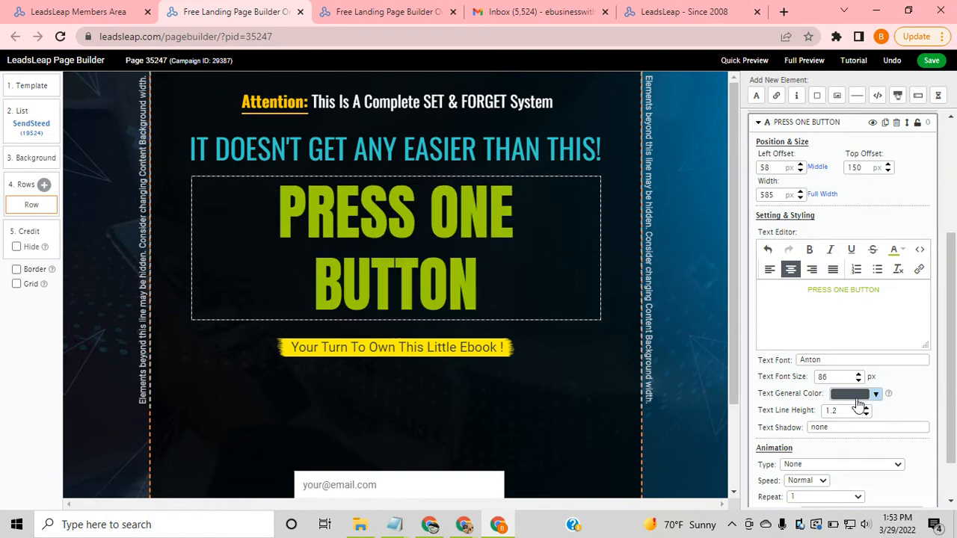
pyautogui.click(859, 380)
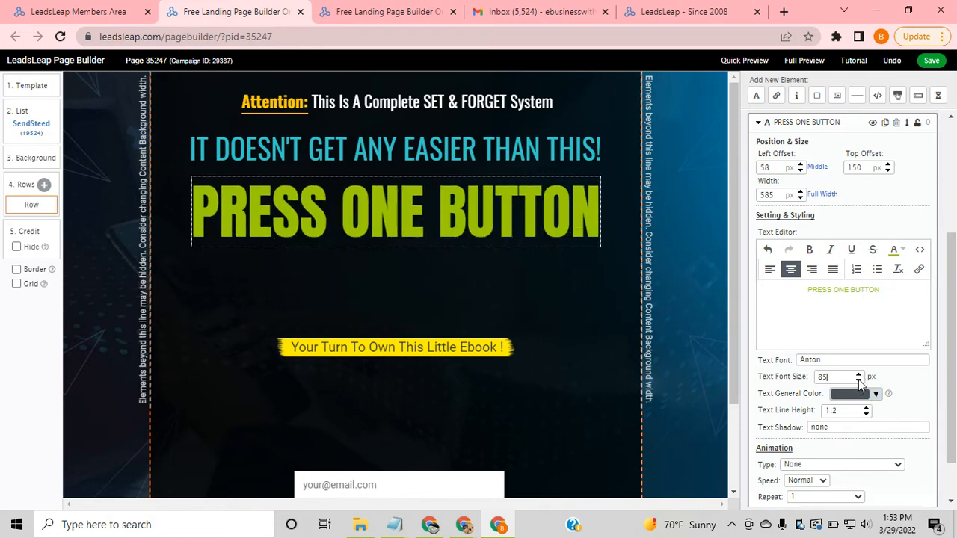
# - Add a new text element and place it between the yellow banner and the email field, at about 465 px top offset
pyautogui.click(535, 302)
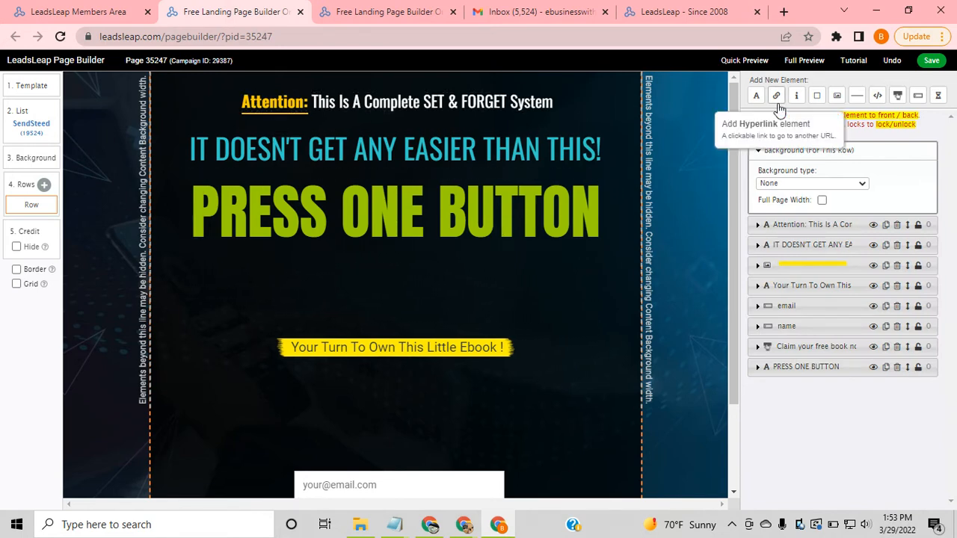
pyautogui.moveTo(230, 93); pyautogui.dragTo(554, 287)
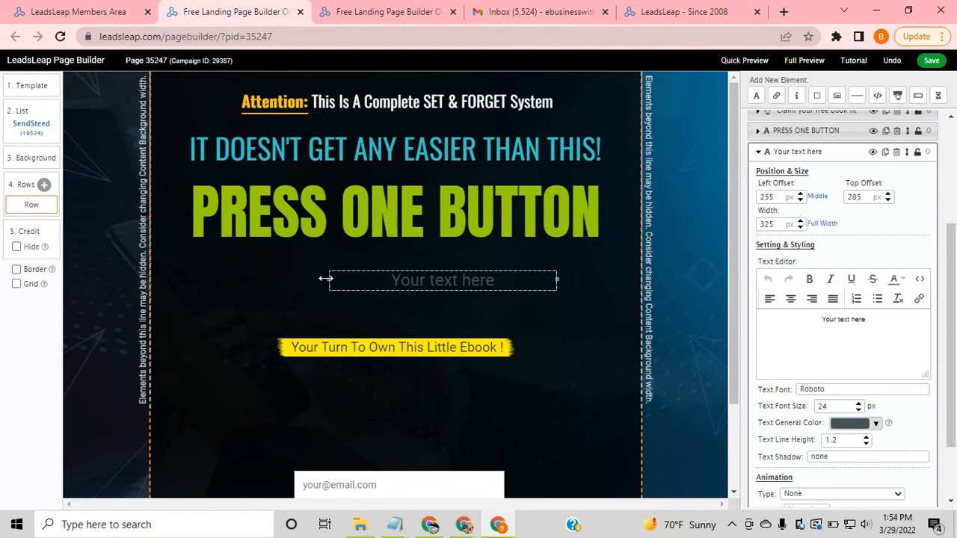
pyautogui.moveTo(325, 279); pyautogui.dragTo(272, 284)
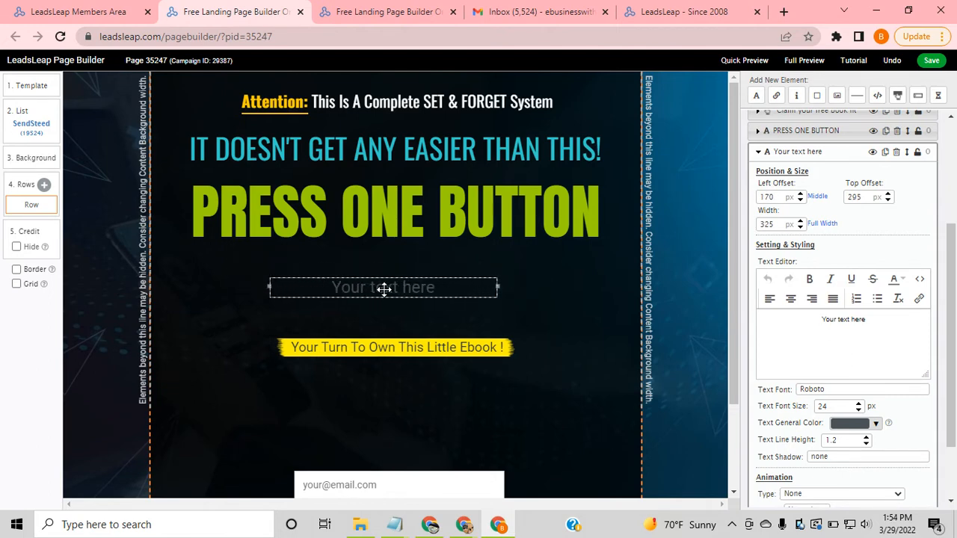
pyautogui.moveTo(383, 289); pyautogui.dragTo(408, 406)
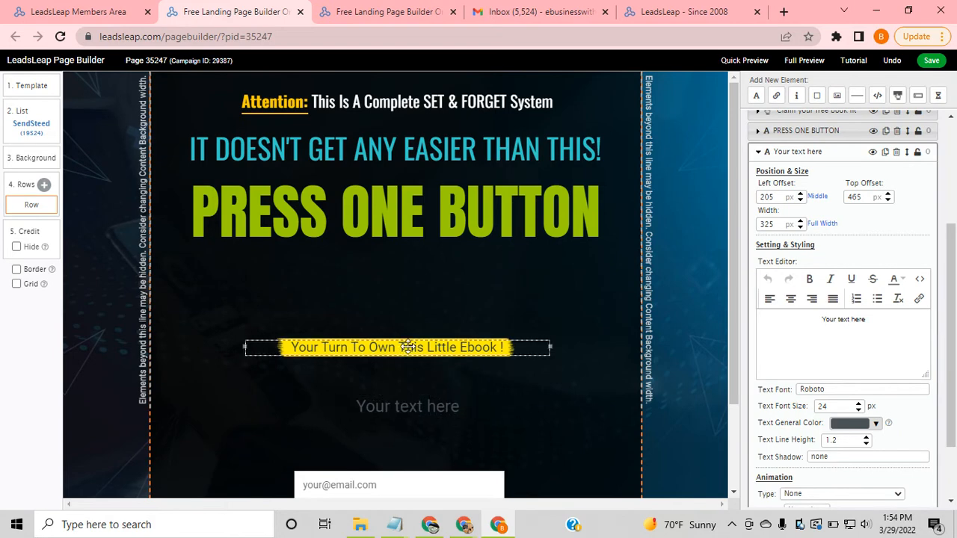
# - Move the yellow banner up to 297 px top offset, widen it to about 570 px, and place the ebook text over it
pyautogui.moveTo(408, 346); pyautogui.dragTo(439, 293)
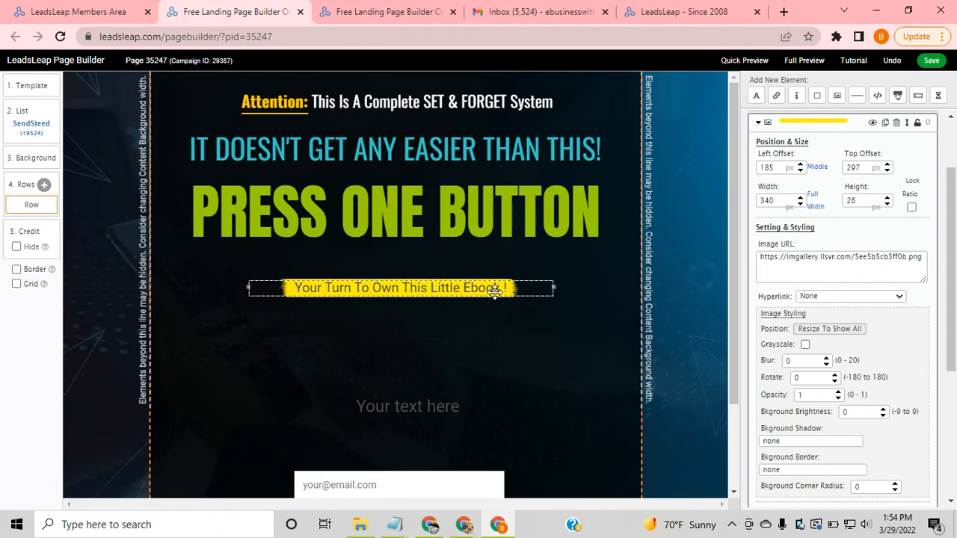
pyautogui.click(495, 292)
pyautogui.click(496, 313)
pyautogui.moveTo(492, 292); pyautogui.dragTo(599, 287)
pyautogui.moveTo(280, 287); pyautogui.dragTo(200, 287)
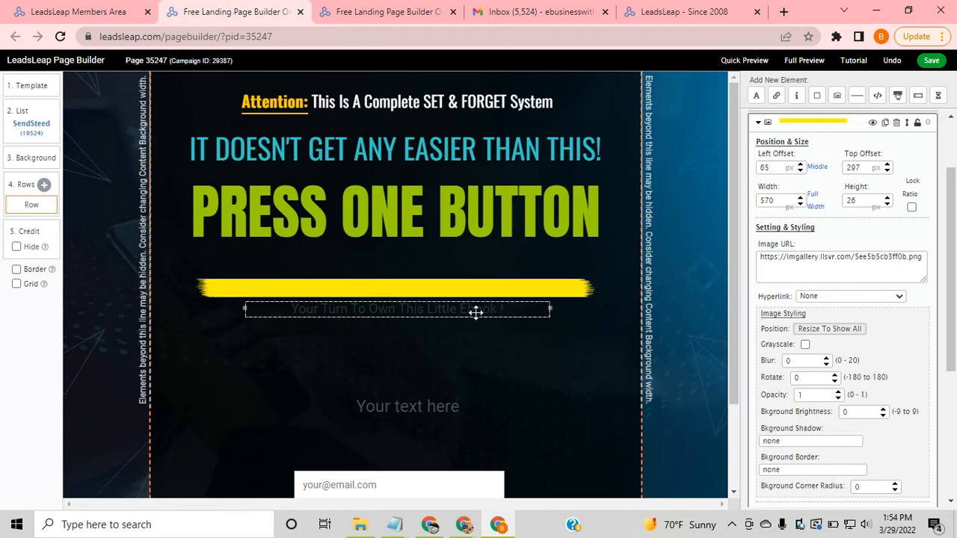
pyautogui.moveTo(474, 312); pyautogui.dragTo(470, 290)
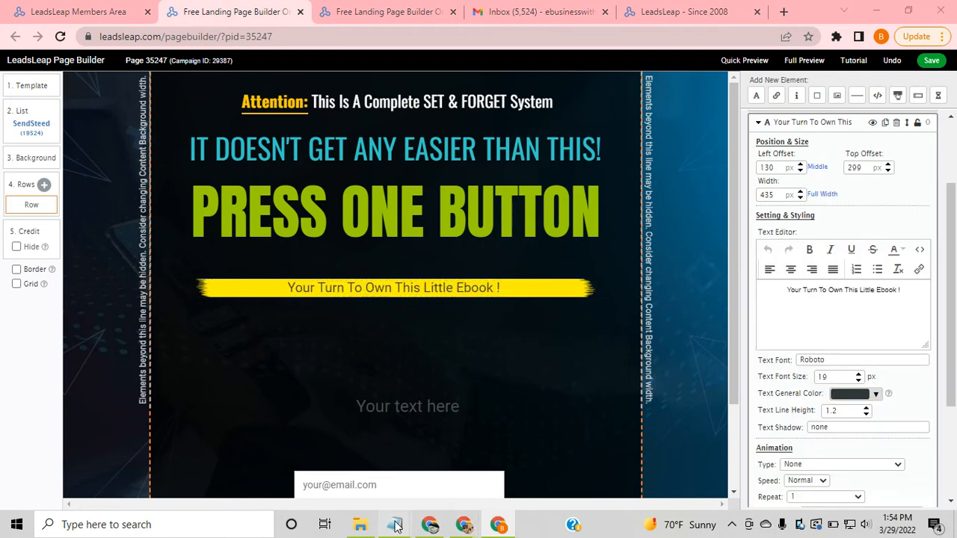
# - Replace the yellow banner's text with "AND ENJOY FREE DAILY TRAFFIC FOREVER", copied from the ad notes in Notepad
pyautogui.moveTo(394, 526)
pyautogui.click(437, 469)
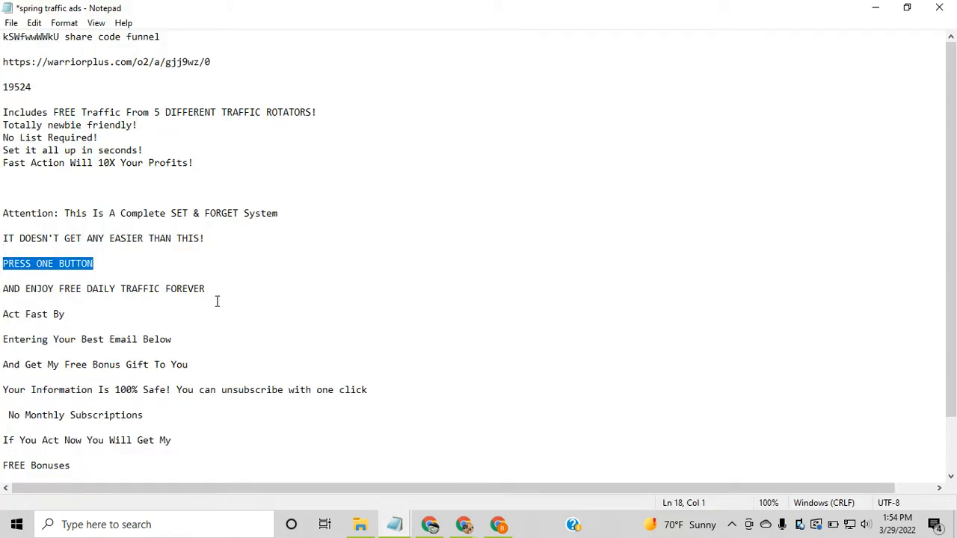
pyautogui.moveTo(213, 289); pyautogui.dragTo(34, 285)
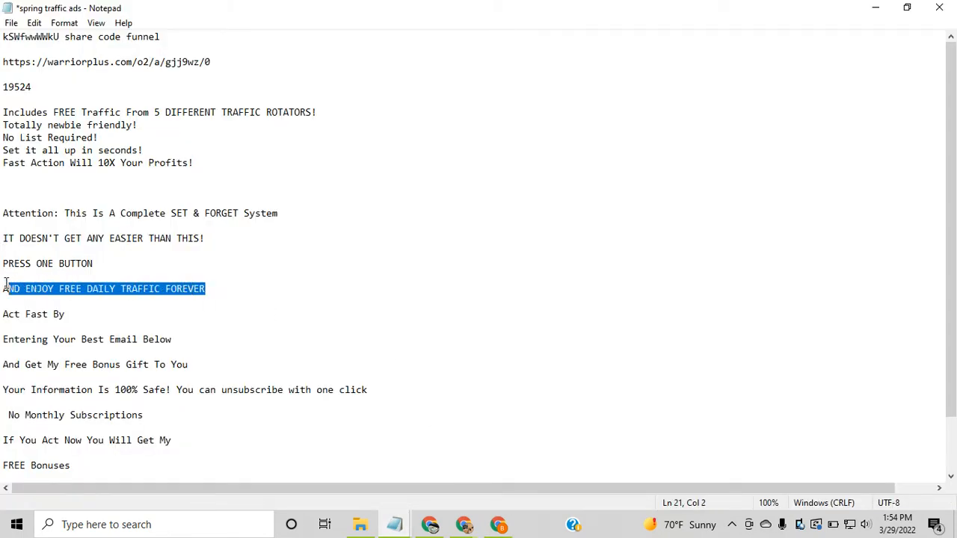
pyautogui.rightClick(10, 289)
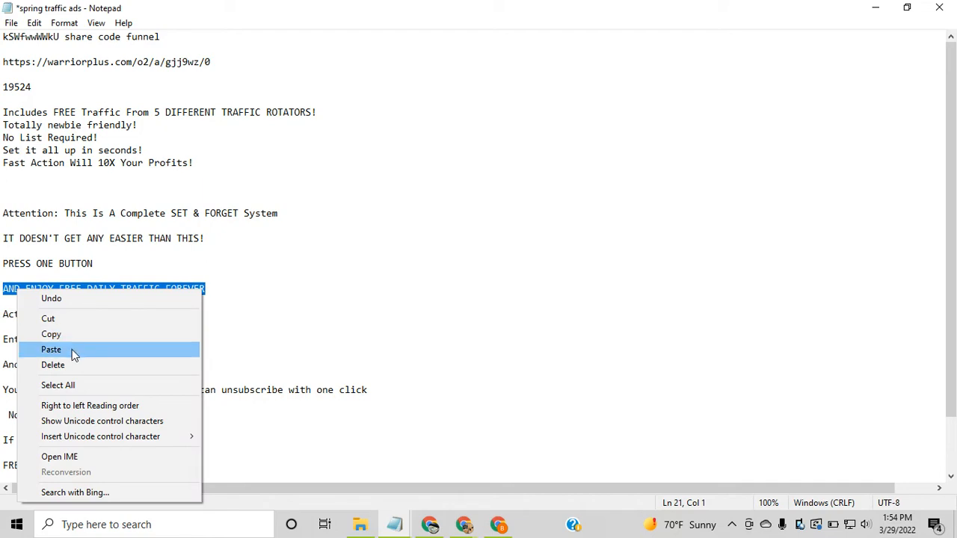
pyautogui.click(69, 336)
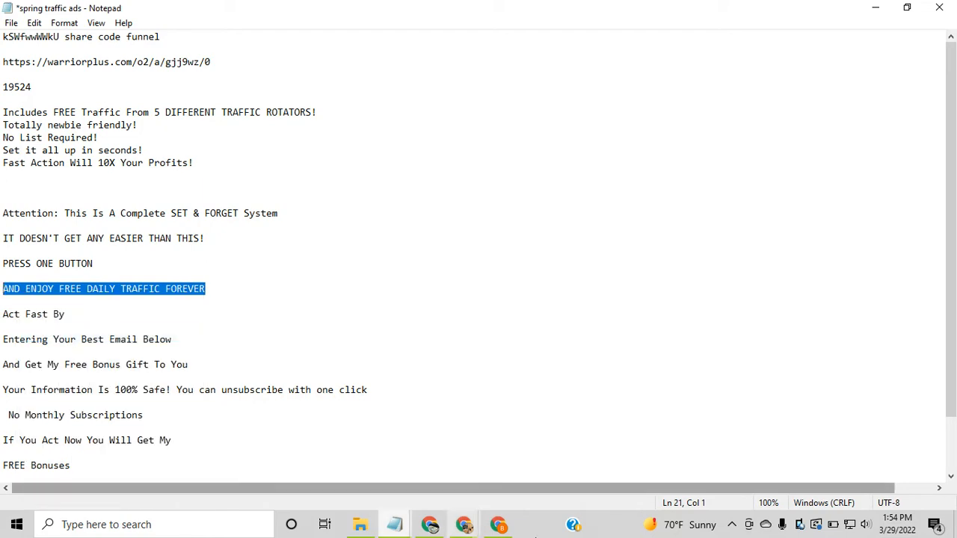
pyautogui.click(499, 526)
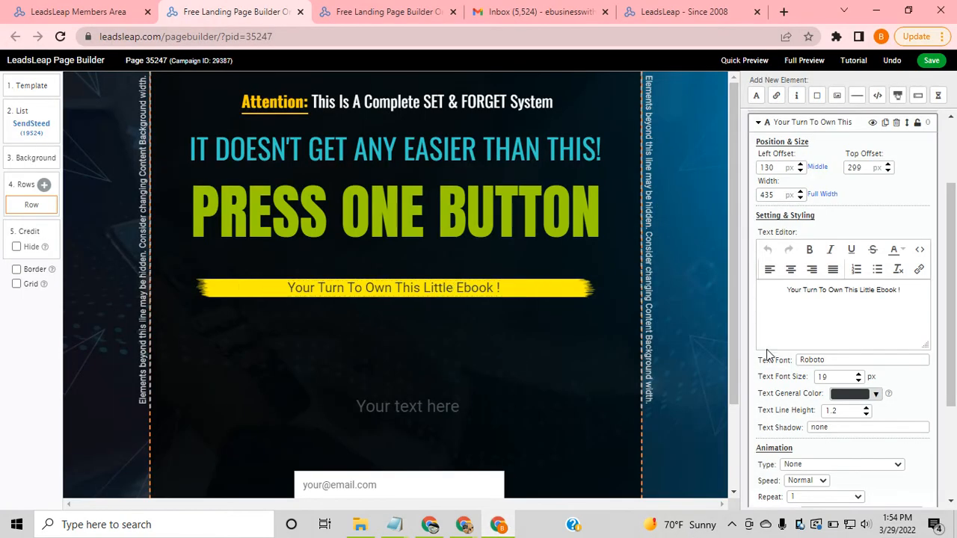
pyautogui.moveTo(907, 293); pyautogui.dragTo(774, 307)
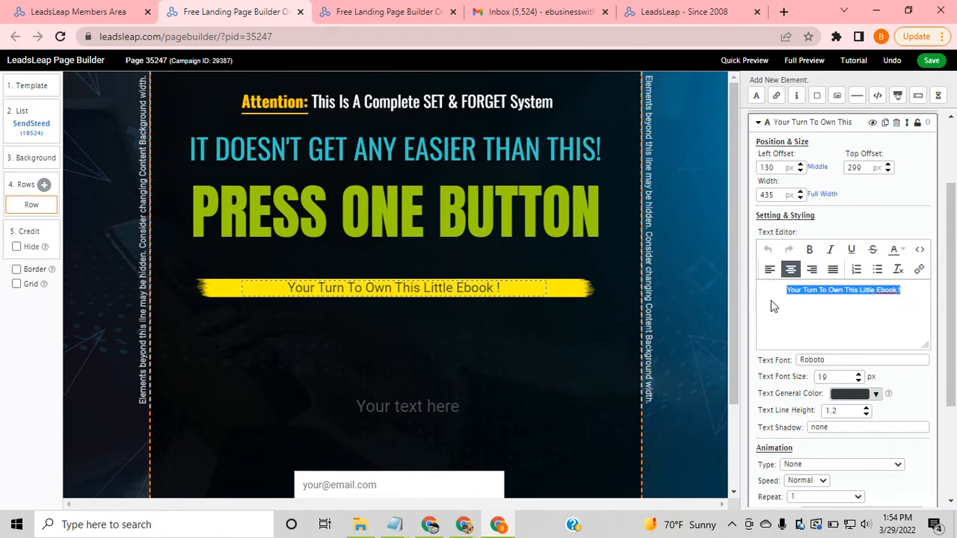
pyautogui.rightClick(844, 292)
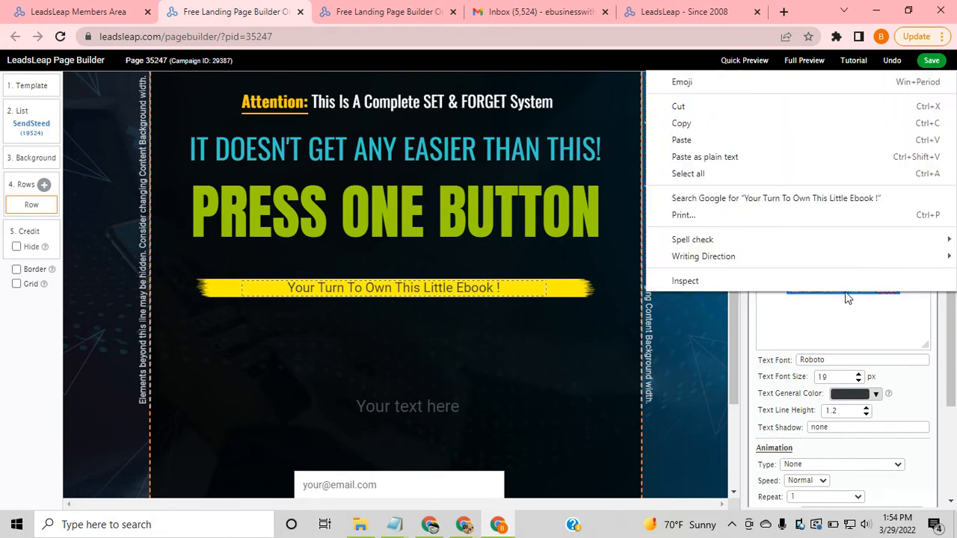
pyautogui.click(682, 140)
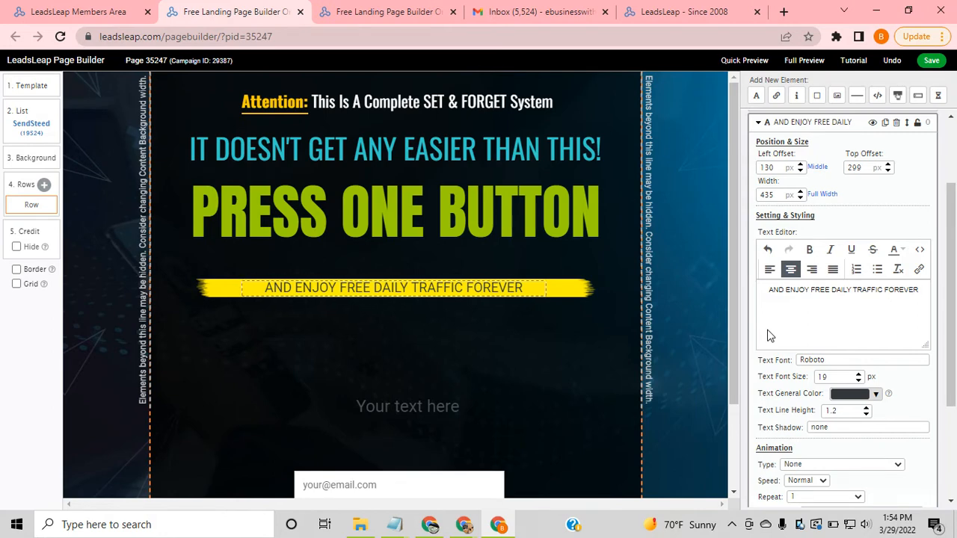
# - Move the yellow banner and its text up directly below "PRESS ONE BUTTON", with the text at 269 px top offset and centered horizontally
pyautogui.click(458, 350)
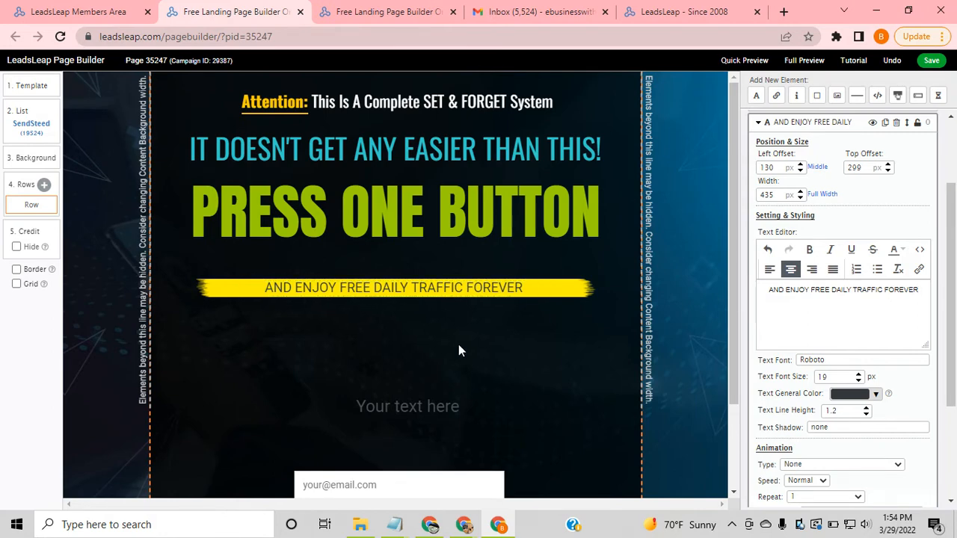
pyautogui.click(562, 280)
pyautogui.moveTo(563, 279); pyautogui.dragTo(516, 267)
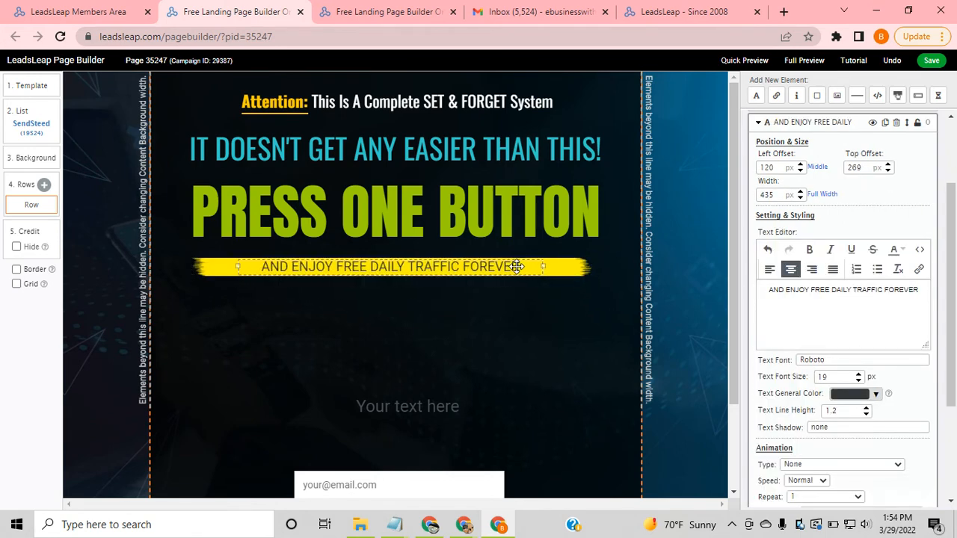
pyautogui.click(921, 289)
pyautogui.moveTo(911, 291); pyautogui.dragTo(756, 299)
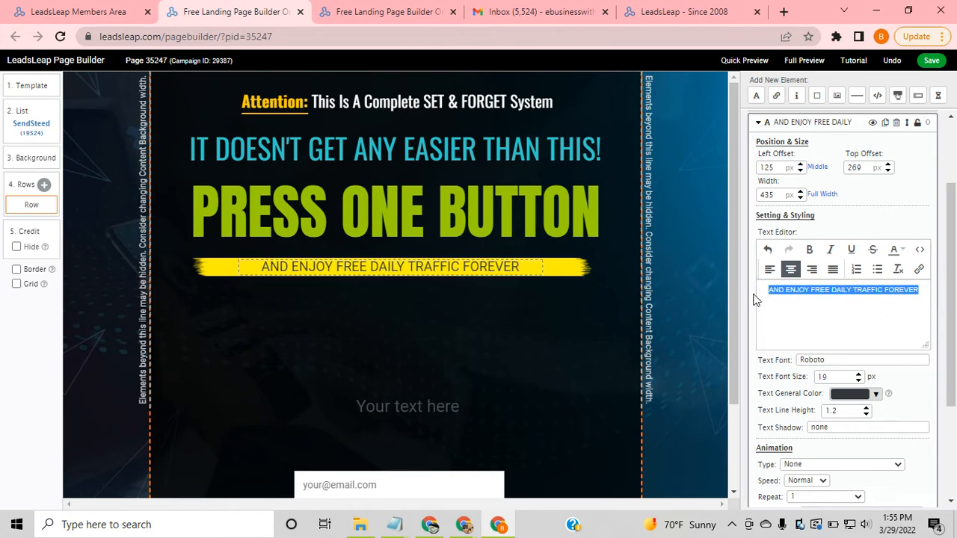
pyautogui.click(818, 168)
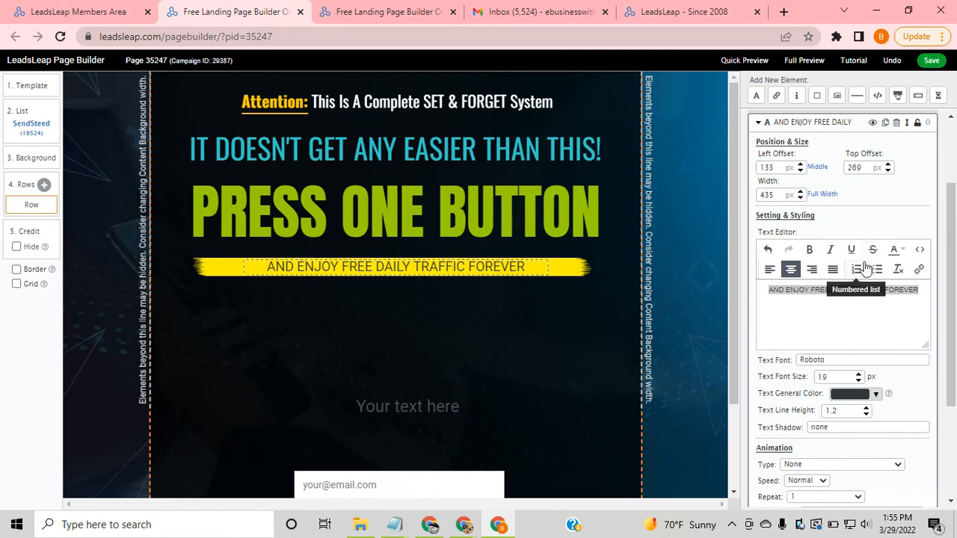
# - Try cyan and olive green on "AND ENJOY FREE DAILY TRAFFIC FOREVER", and make the text black and bold
pyautogui.click(899, 253)
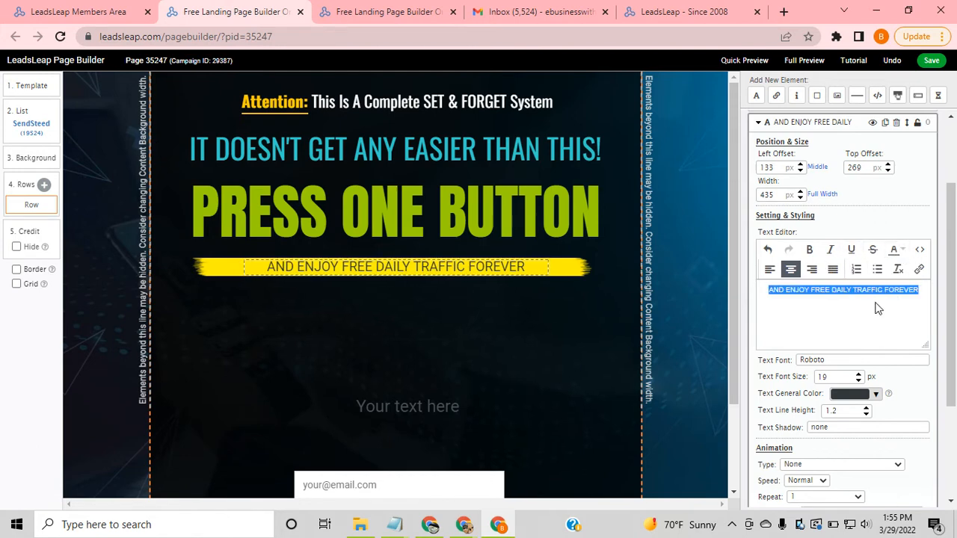
pyautogui.click(897, 251)
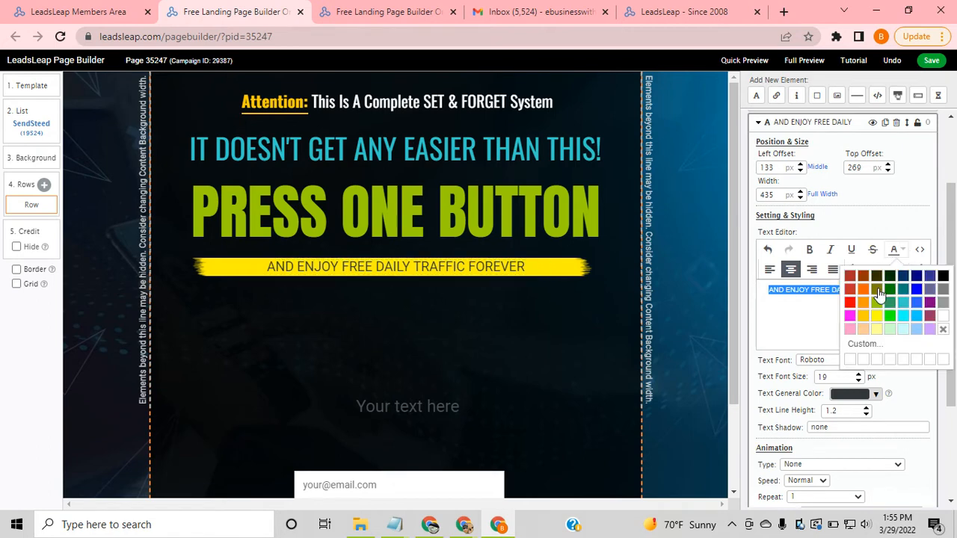
pyautogui.click(903, 318)
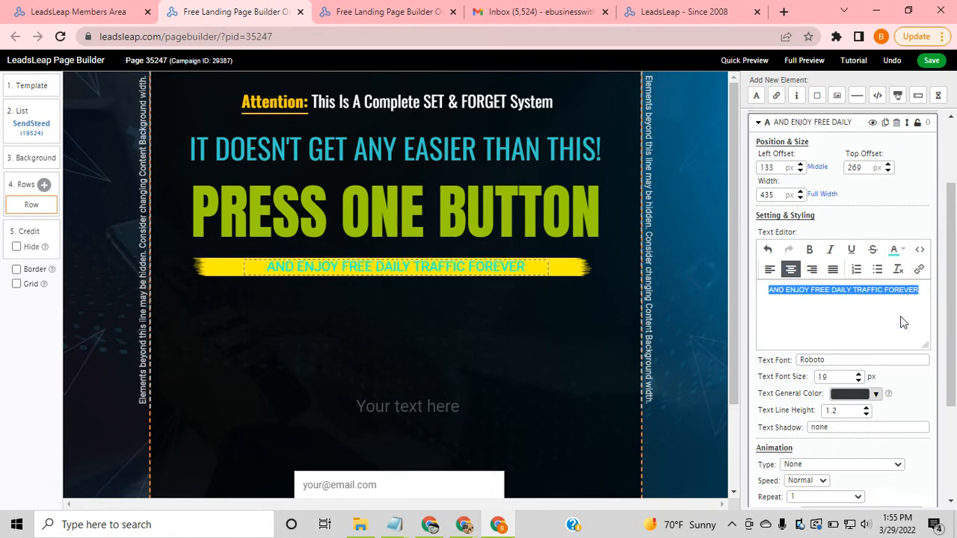
pyautogui.click(894, 250)
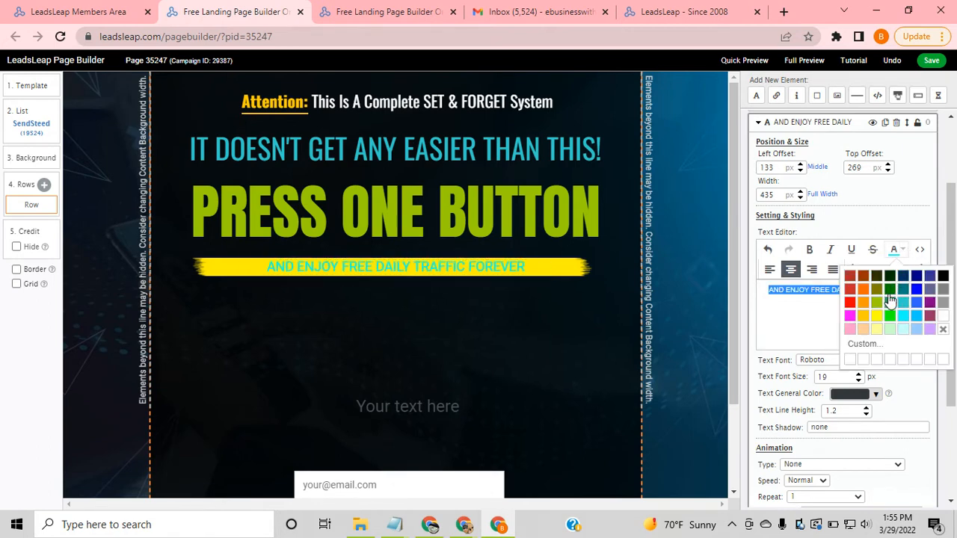
pyautogui.click(877, 304)
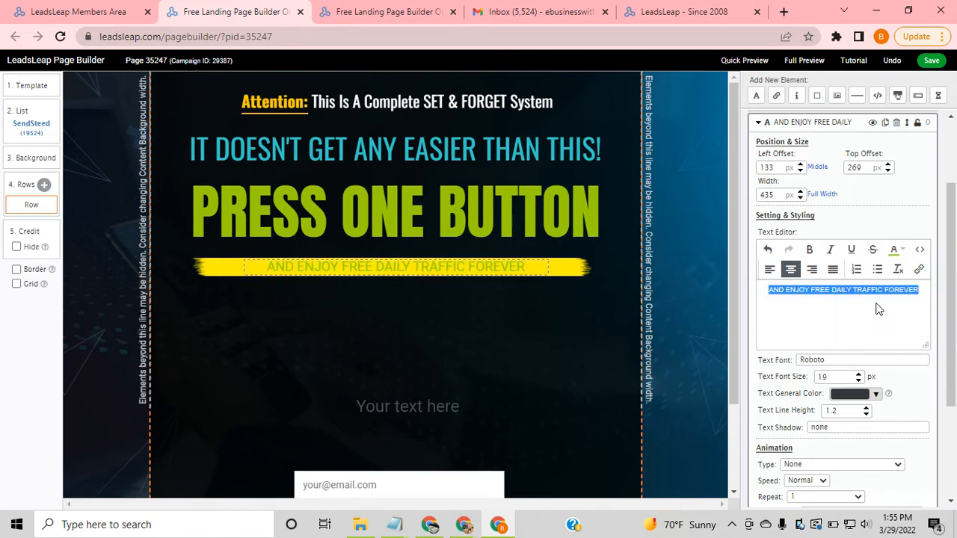
pyautogui.click(894, 250)
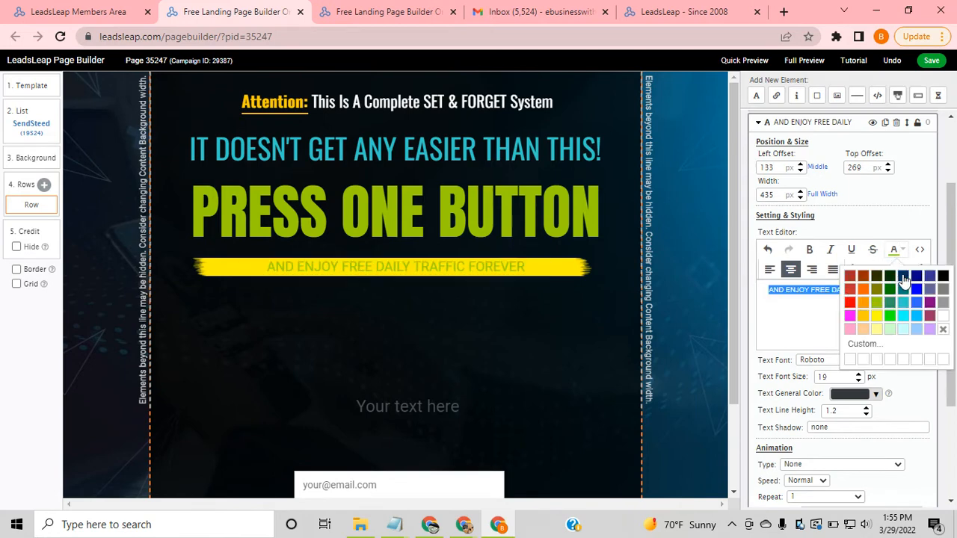
pyautogui.click(943, 277)
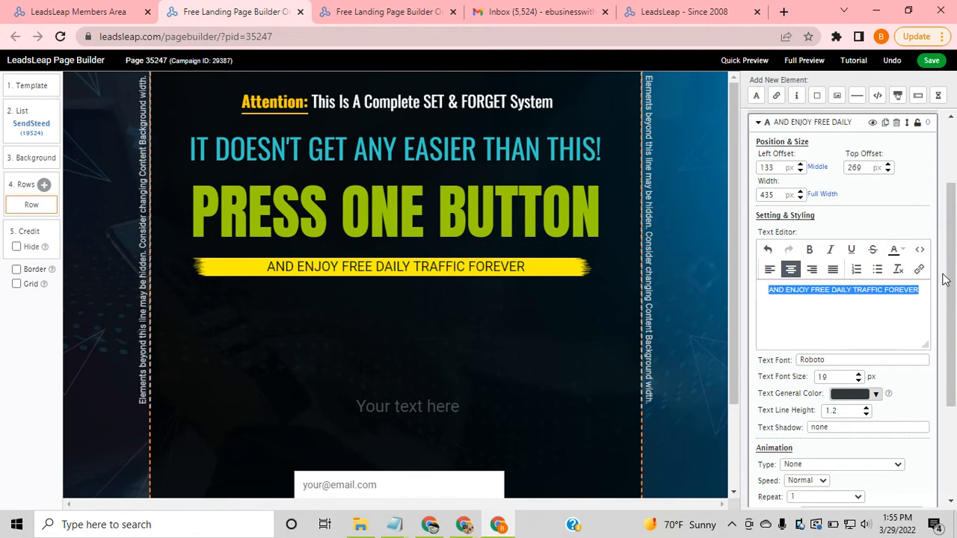
pyautogui.click(810, 253)
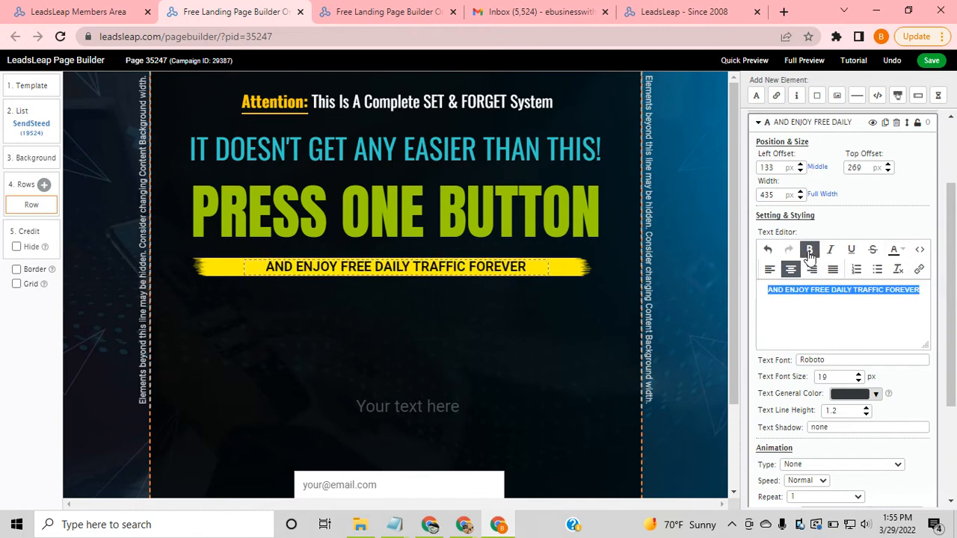
# - Compare the Permanent Marker, Allura and Caveat Brush fonts on the yellow banner's text, and set it to Kalam
pyautogui.click(847, 362)
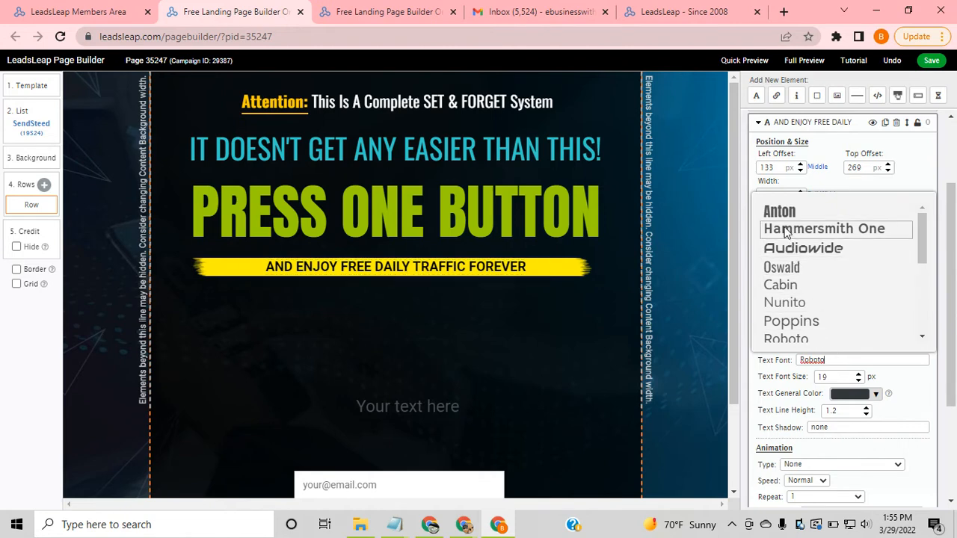
pyautogui.scroll(-2, 788, 254)
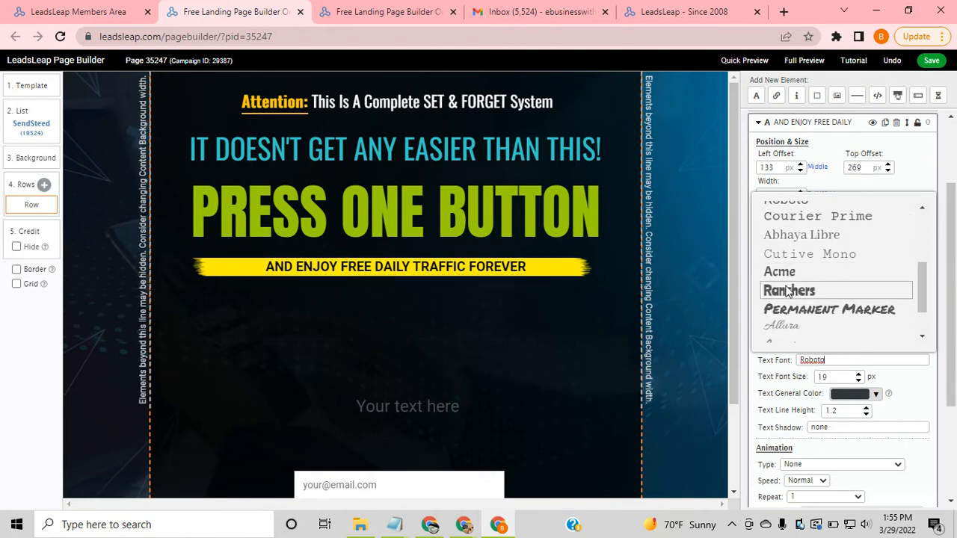
pyautogui.click(777, 310)
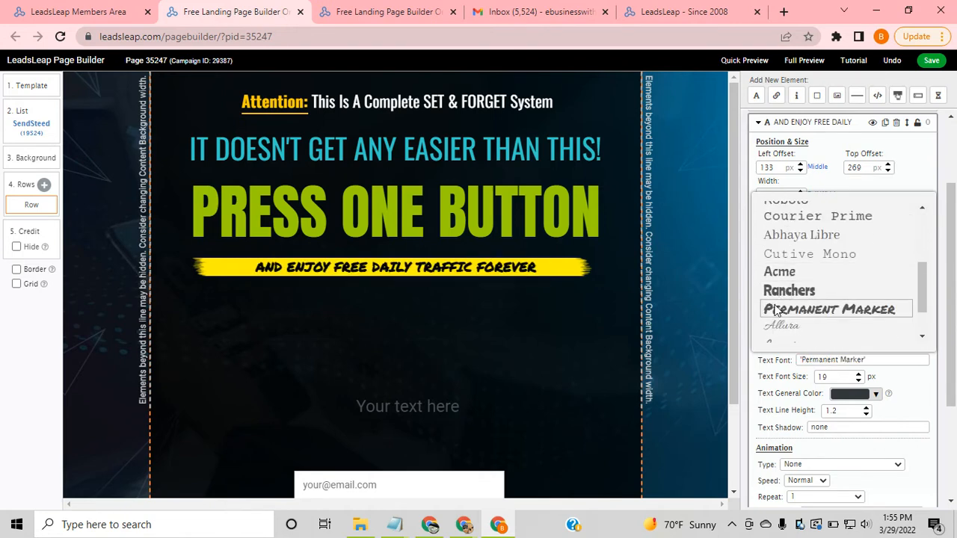
pyautogui.click(780, 325)
pyautogui.scroll(-1, 780, 321)
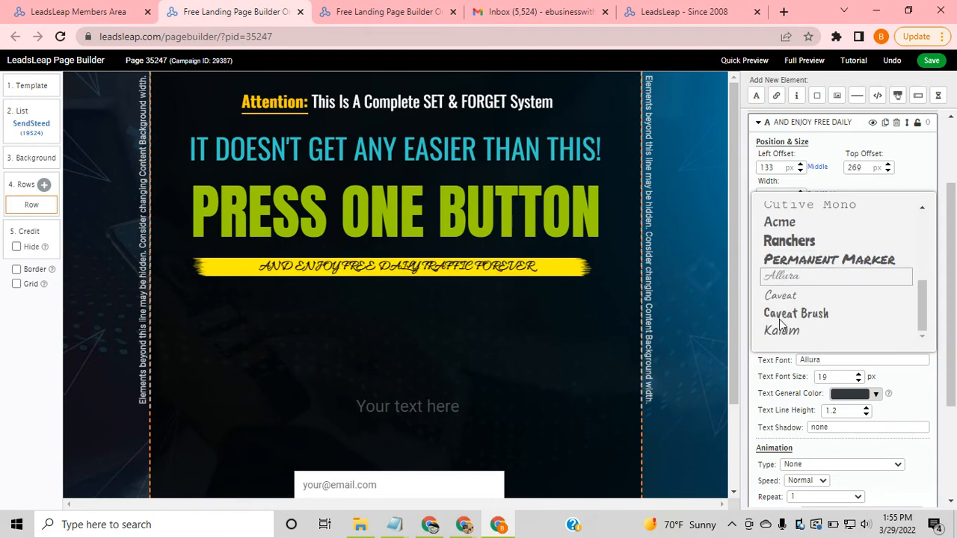
pyautogui.click(780, 320)
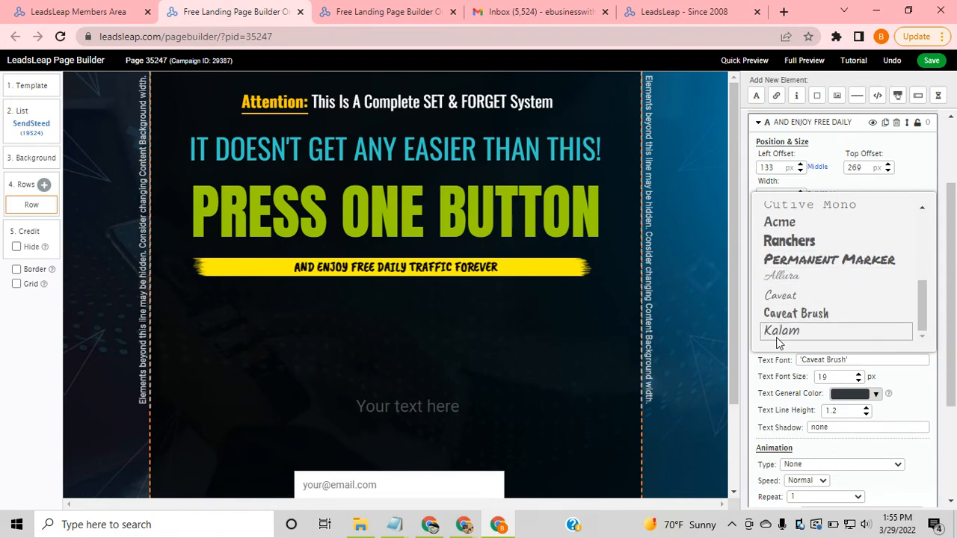
pyautogui.click(776, 335)
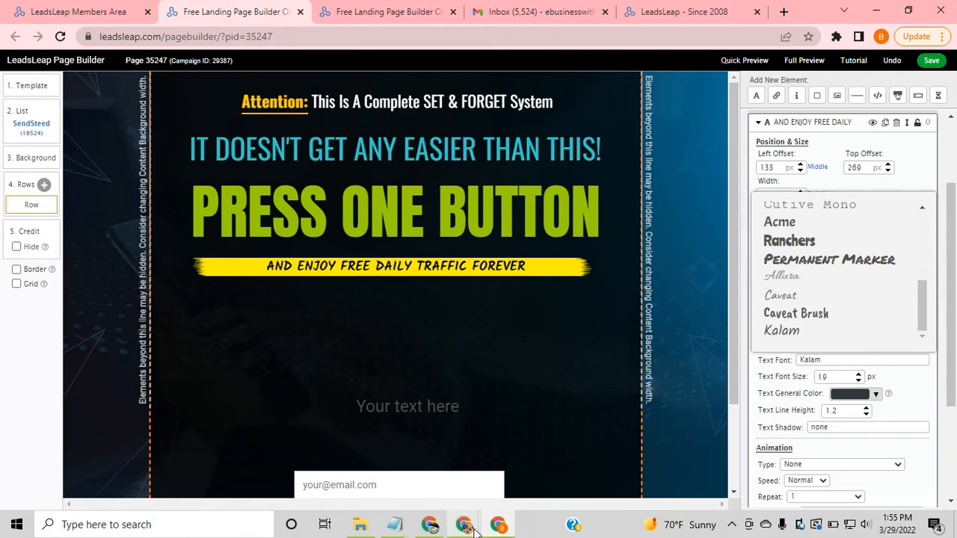
# - Review the headline area and bullet list of the Spring Traffic sales page, and return to the page builder
pyautogui.moveTo(473, 530)
pyautogui.click(374, 468)
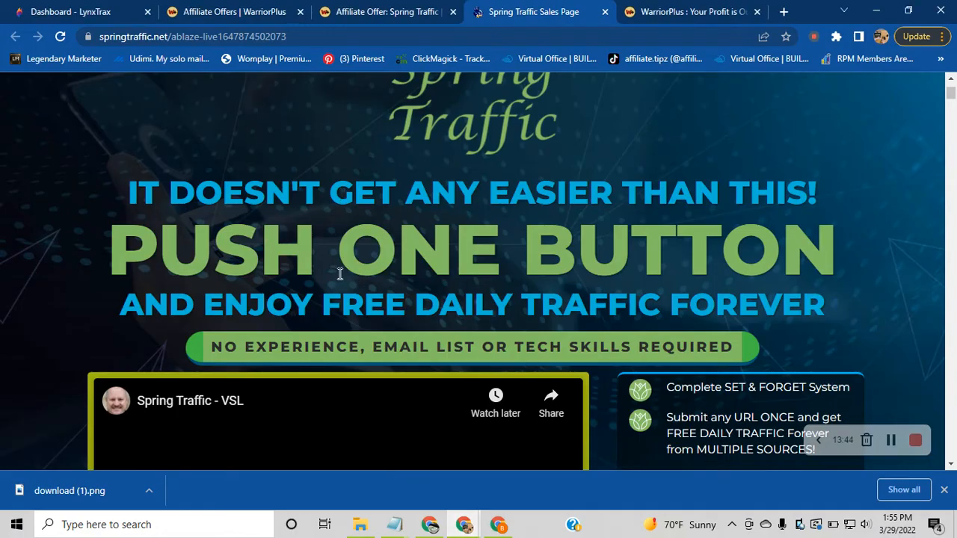
pyautogui.scroll(-2, 508, 270)
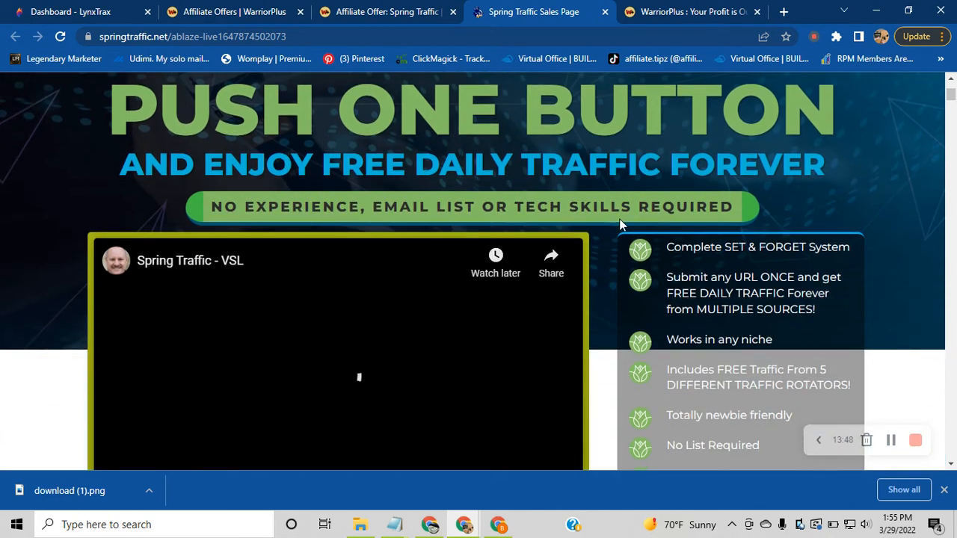
pyautogui.click(499, 527)
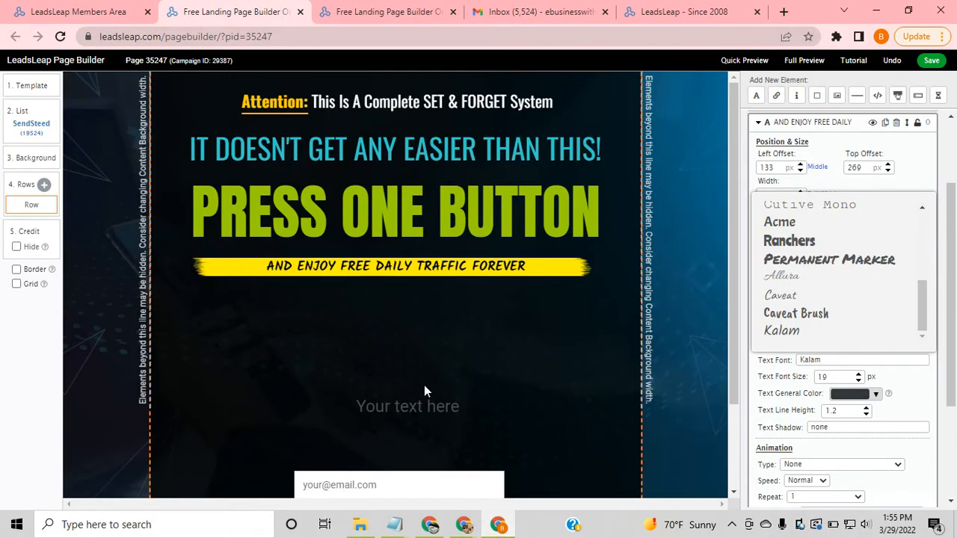
# - Move "Your text here" up below the yellow banner, at 340 px top and 45 px left offset, and widen it to 580 px
pyautogui.moveTo(414, 409); pyautogui.dragTo(406, 319)
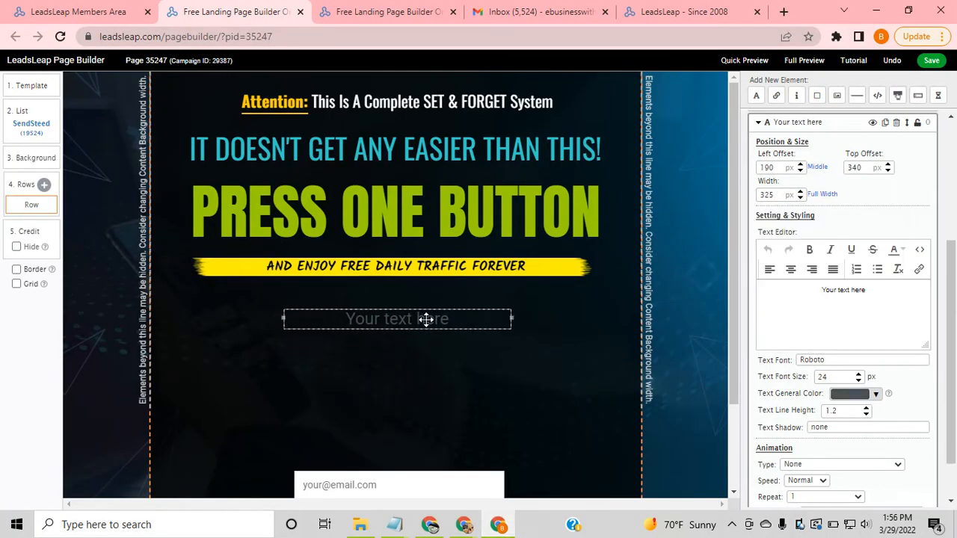
pyautogui.moveTo(510, 319); pyautogui.dragTo(594, 321)
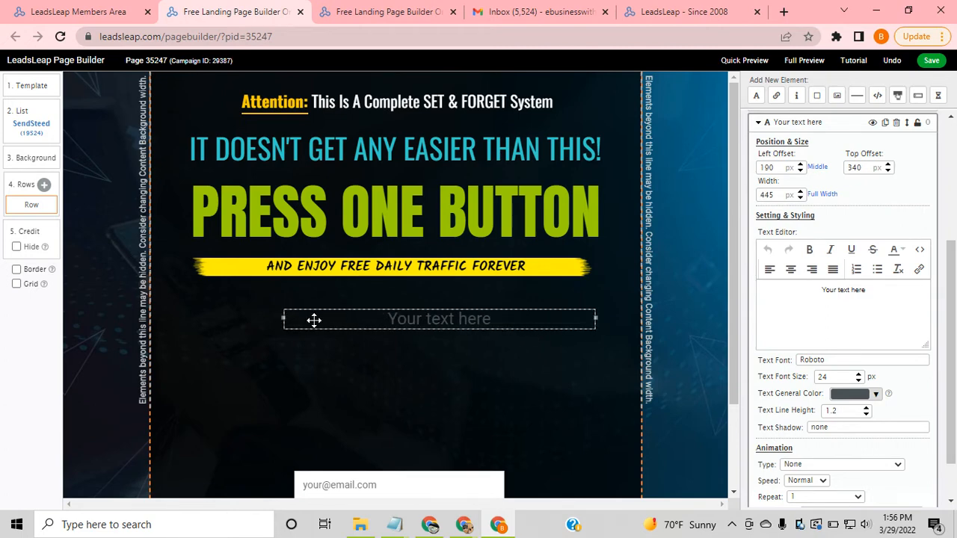
pyautogui.moveTo(284, 319); pyautogui.dragTo(189, 318)
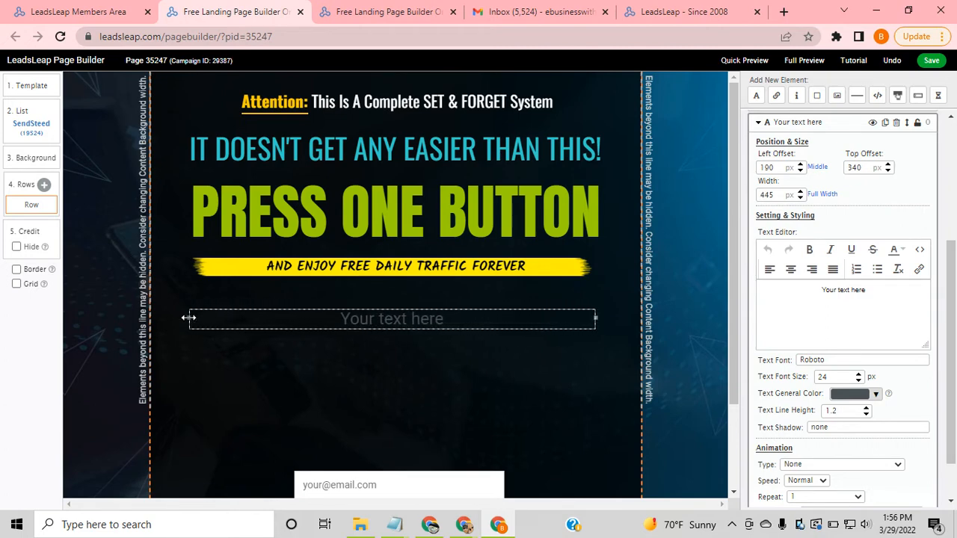
pyautogui.moveTo(400, 318); pyautogui.dragTo(392, 319)
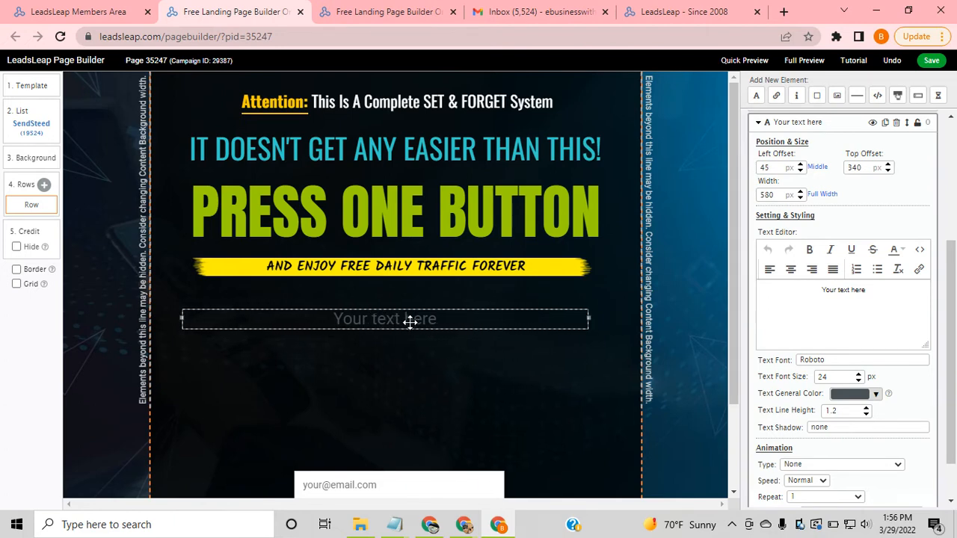
# - Replace "Your text here" with the three lines from "Act Fast By" to "And Get My Free Bonus Gift To You" in the spring traffic ads notes
pyautogui.moveTo(395, 523)
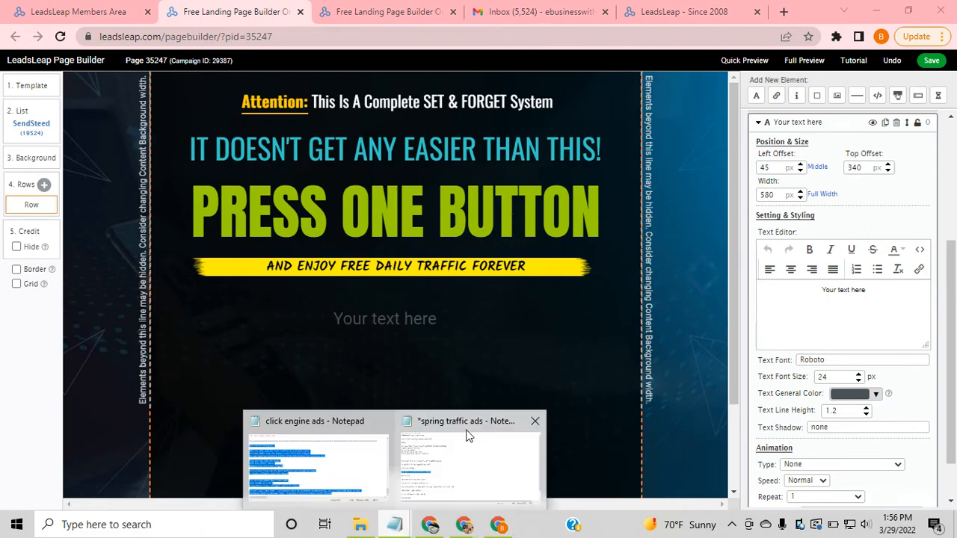
pyautogui.click(479, 453)
pyautogui.moveTo(3, 315); pyautogui.dragTo(208, 367)
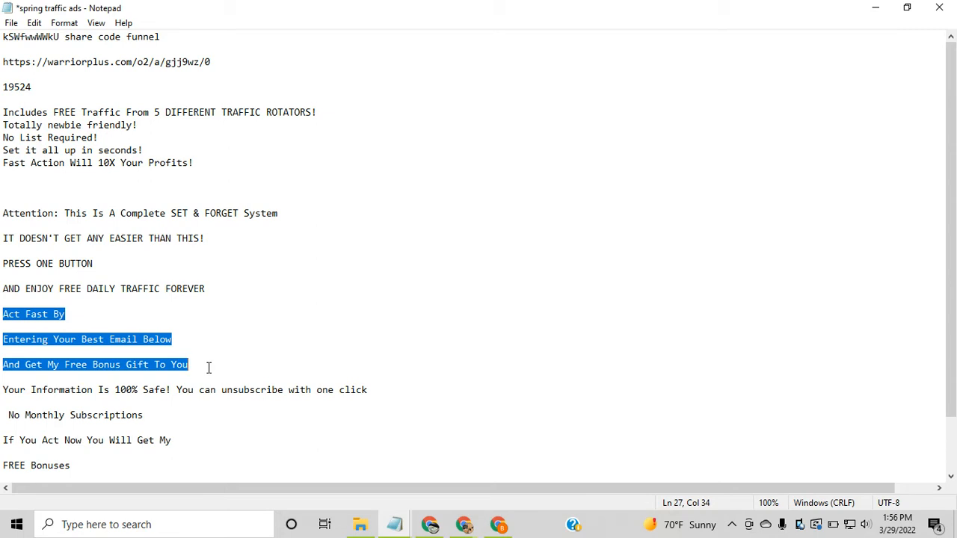
pyautogui.rightClick(92, 342)
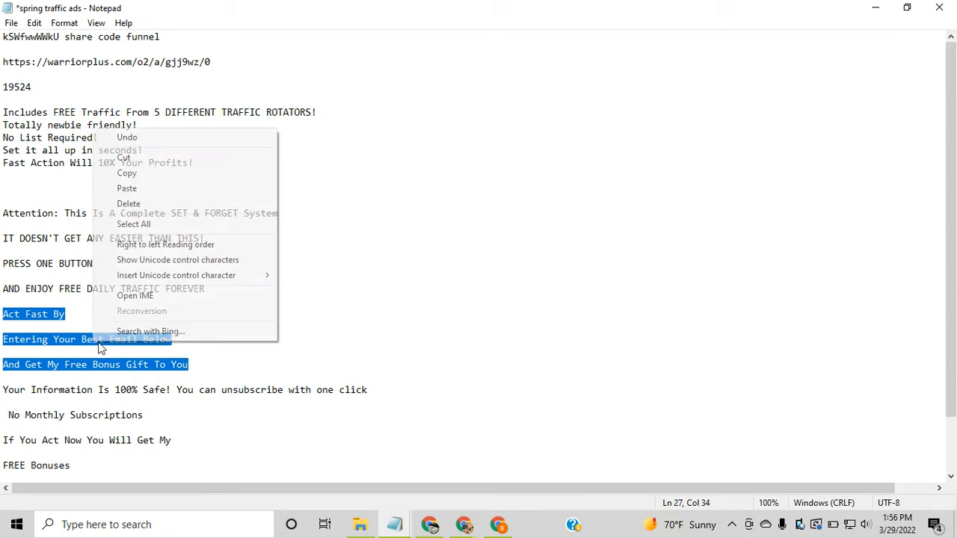
pyautogui.click(149, 173)
pyautogui.click(498, 525)
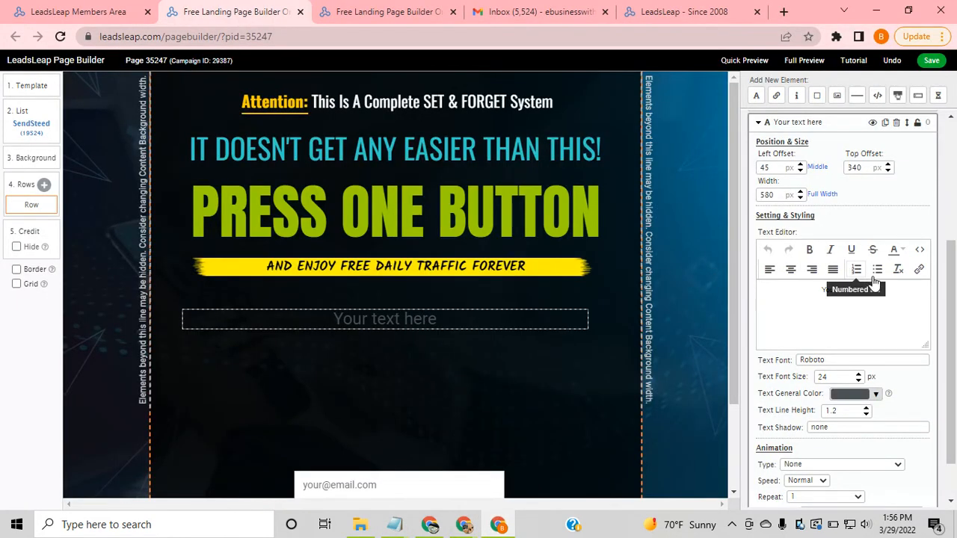
pyautogui.moveTo(891, 290); pyautogui.dragTo(812, 301)
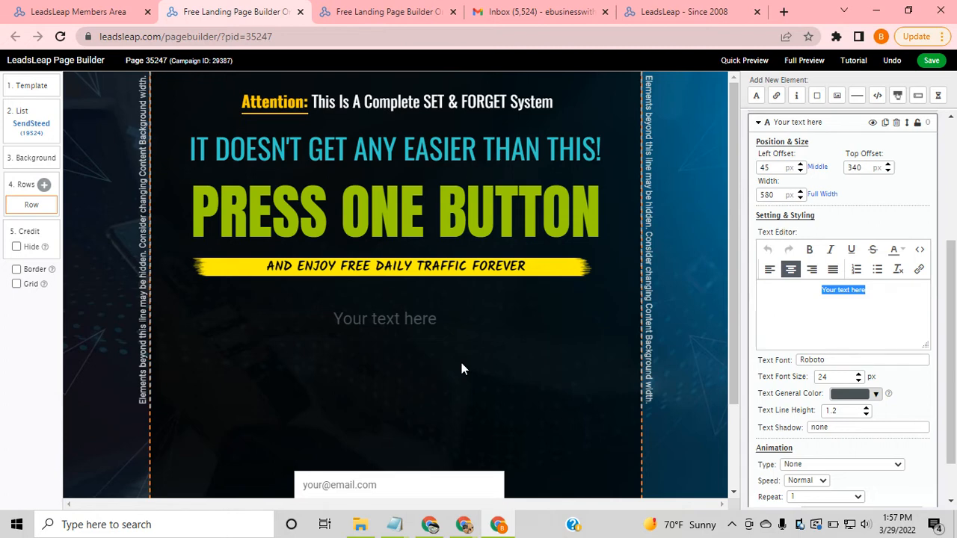
pyautogui.click(406, 320)
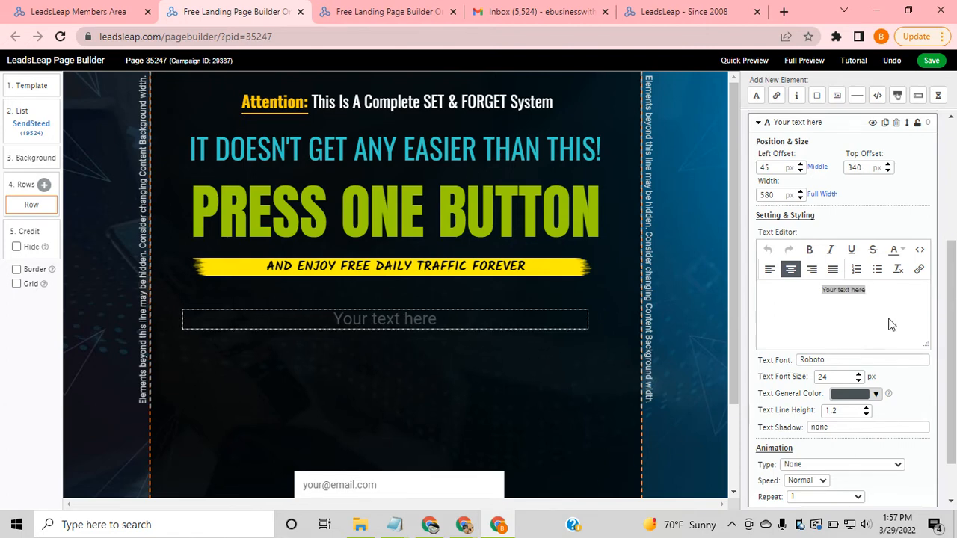
pyautogui.moveTo(861, 291)
pyautogui.mouseDown()
pyautogui.moveTo(850, 292)
pyautogui.moveTo(875, 292)
pyautogui.mouseUp()
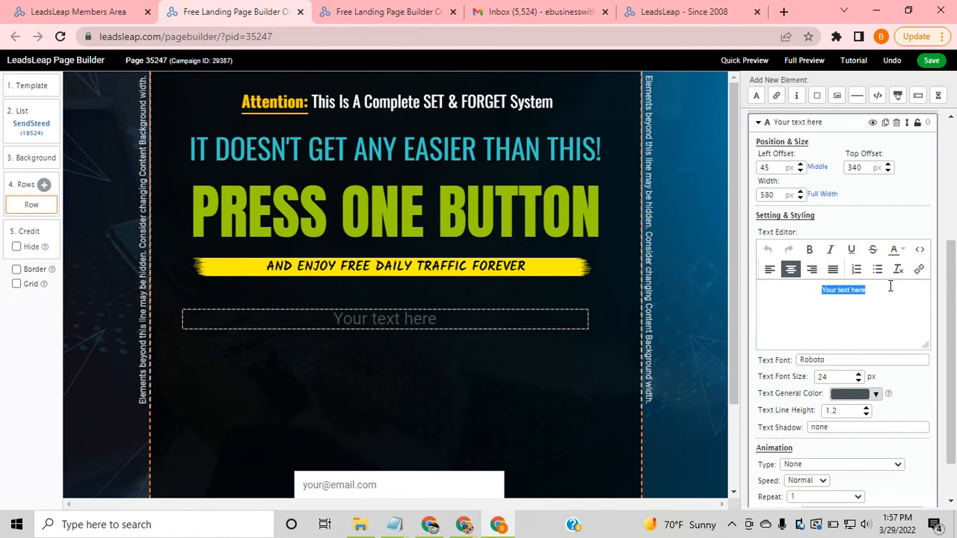
pyautogui.hotkey('ctrl', 'v')
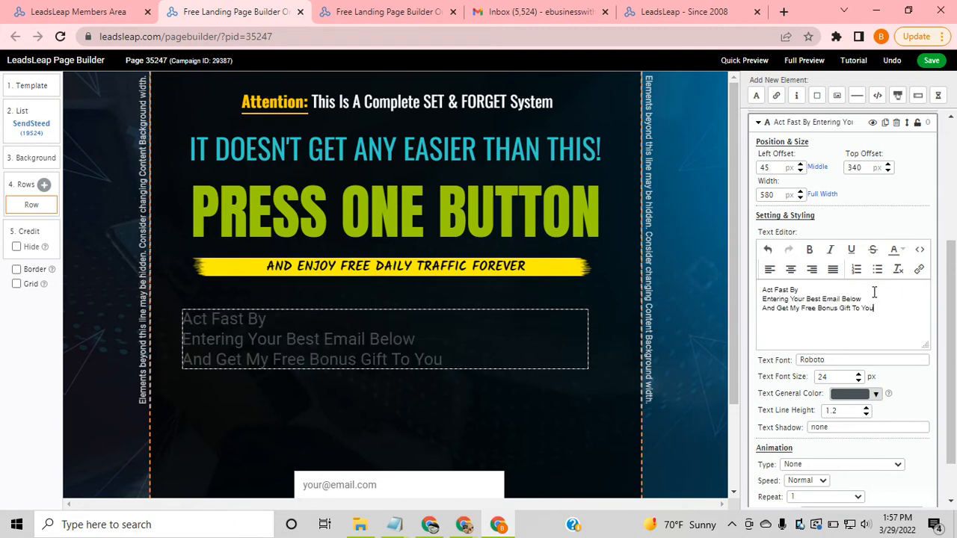
# - Center the three "Act Fast By" lines within their text box and open the color choices for them
pyautogui.moveTo(874, 308); pyautogui.dragTo(756, 290)
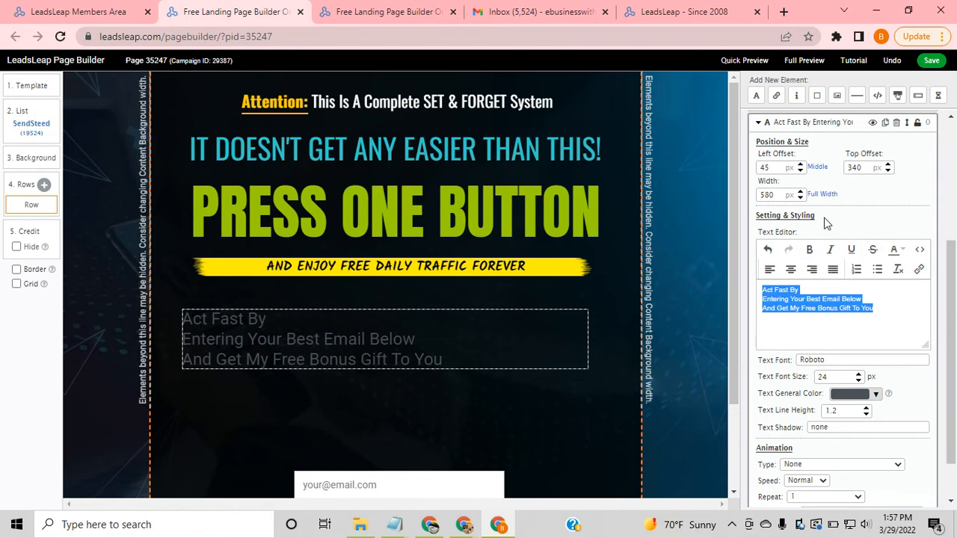
pyautogui.click(791, 270)
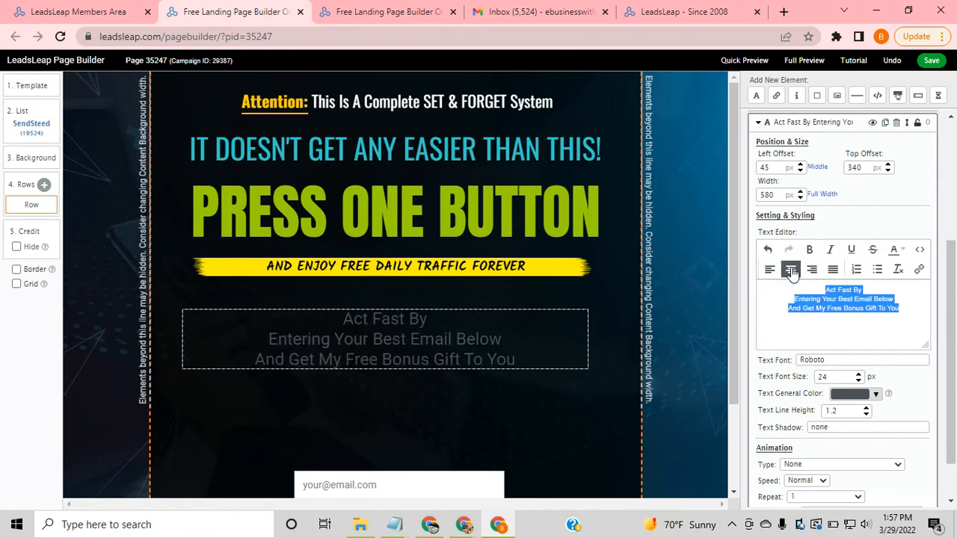
pyautogui.click(901, 252)
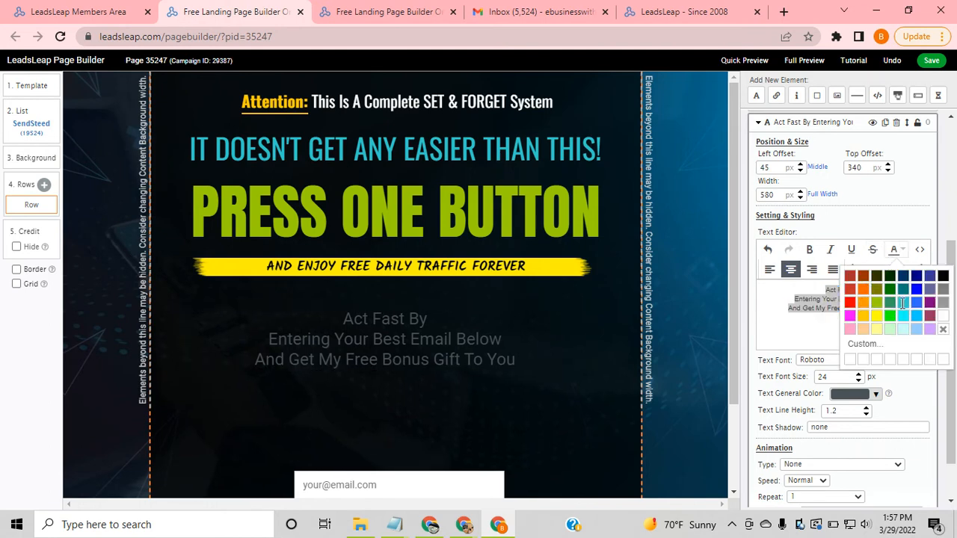
# - Color the "Act Fast By Entering Your Best Email Below" text teal and set its font to Kalam
pyautogui.click(903, 303)
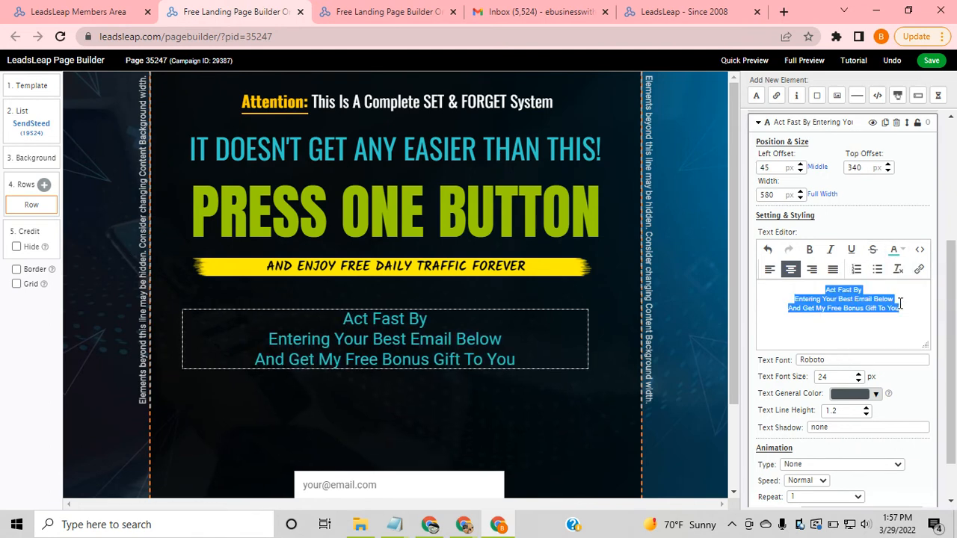
pyautogui.click(444, 343)
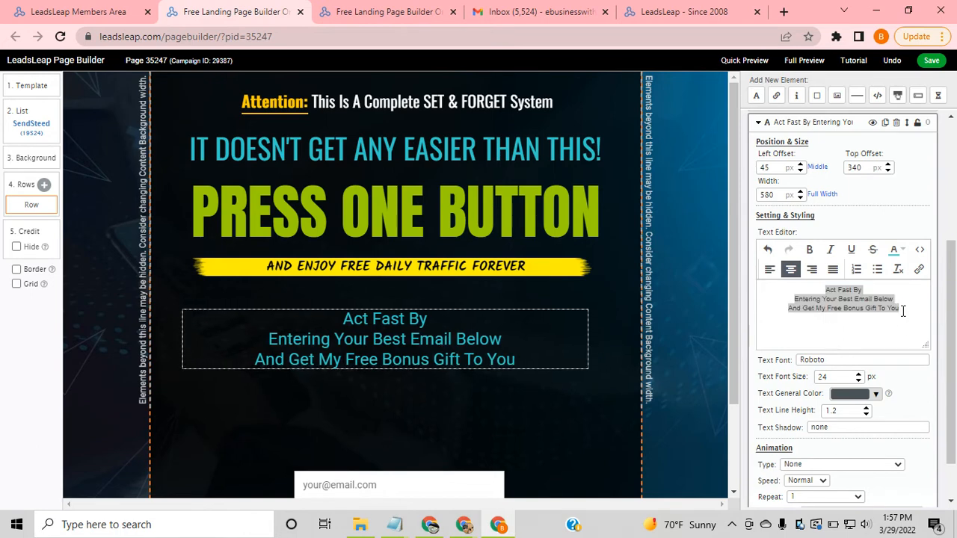
pyautogui.click(860, 362)
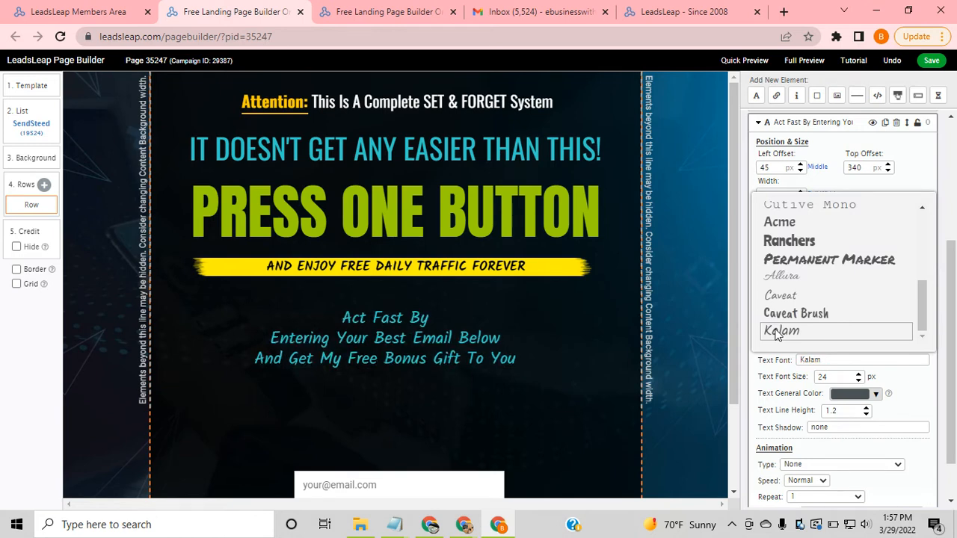
pyautogui.click(506, 338)
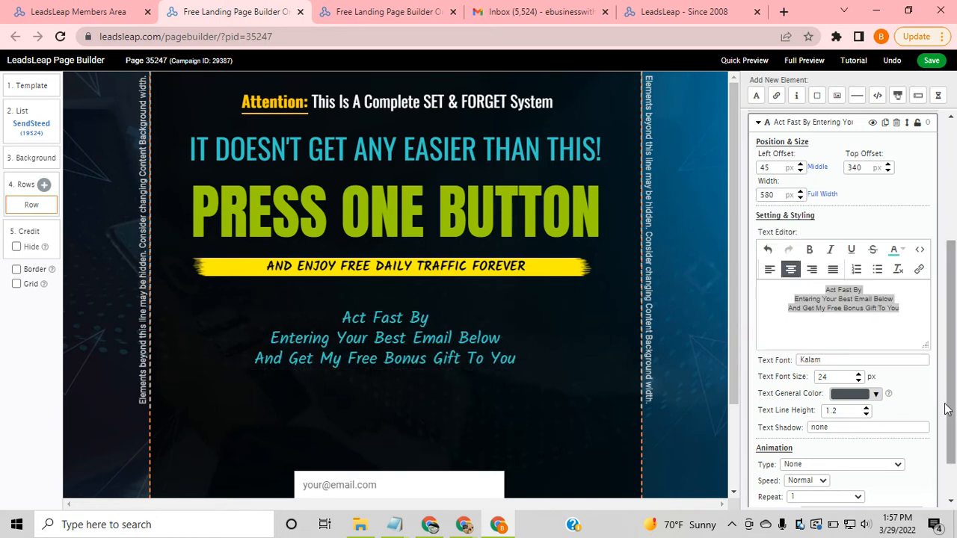
# - Increase the "Act Fast By" text's font size to 29 px and center its block horizontally in the row
pyautogui.click(858, 376)
pyautogui.click(858, 376)
pyautogui.click(859, 376)
pyautogui.click(859, 376)
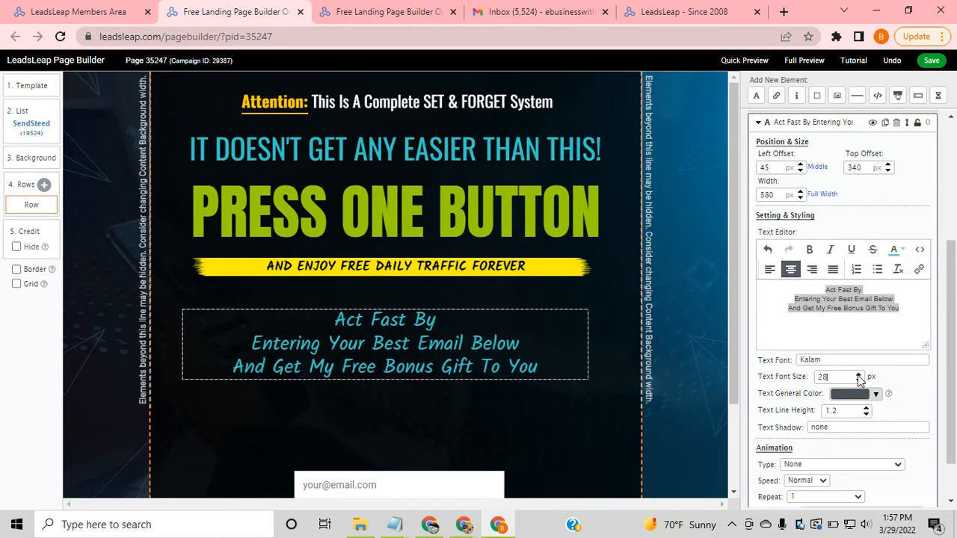
pyautogui.click(858, 375)
pyautogui.scroll(-3, 513, 381)
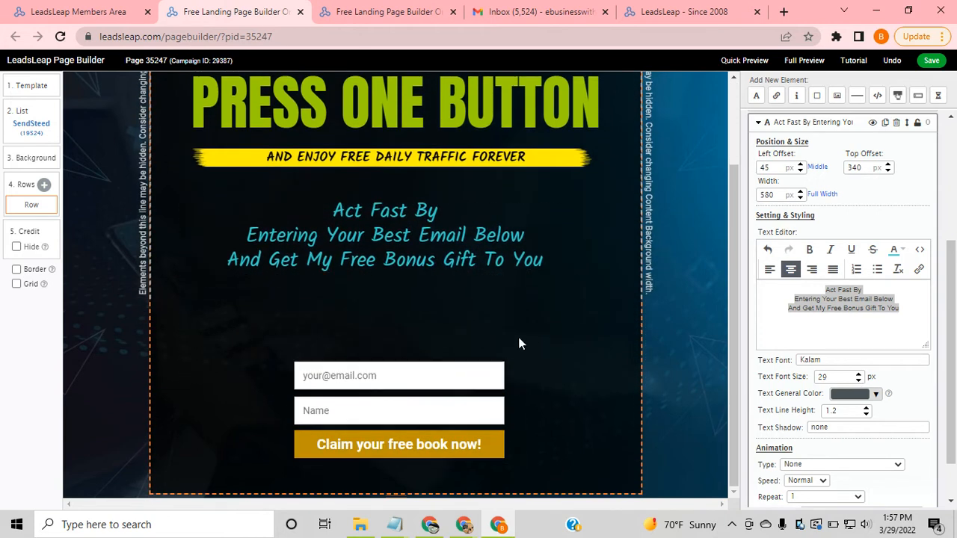
pyautogui.click(820, 168)
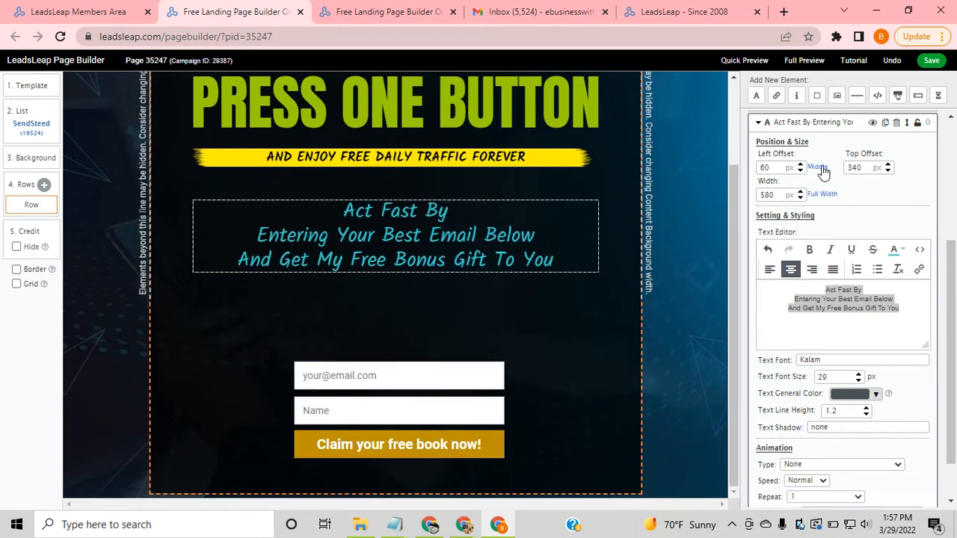
# - Add a countdown element and place it between the "Act Fast By" text and the email field
pyautogui.click(939, 98)
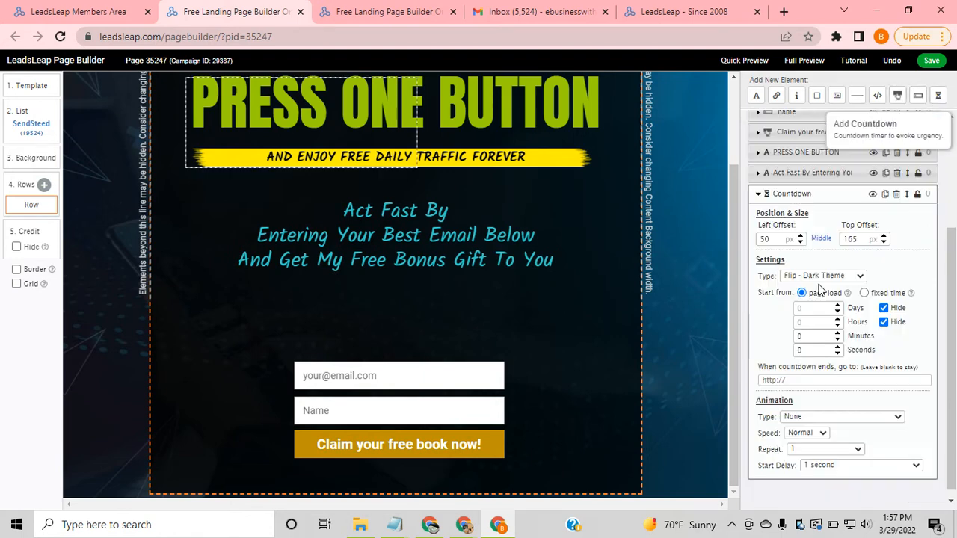
pyautogui.moveTo(370, 138); pyautogui.dragTo(473, 329)
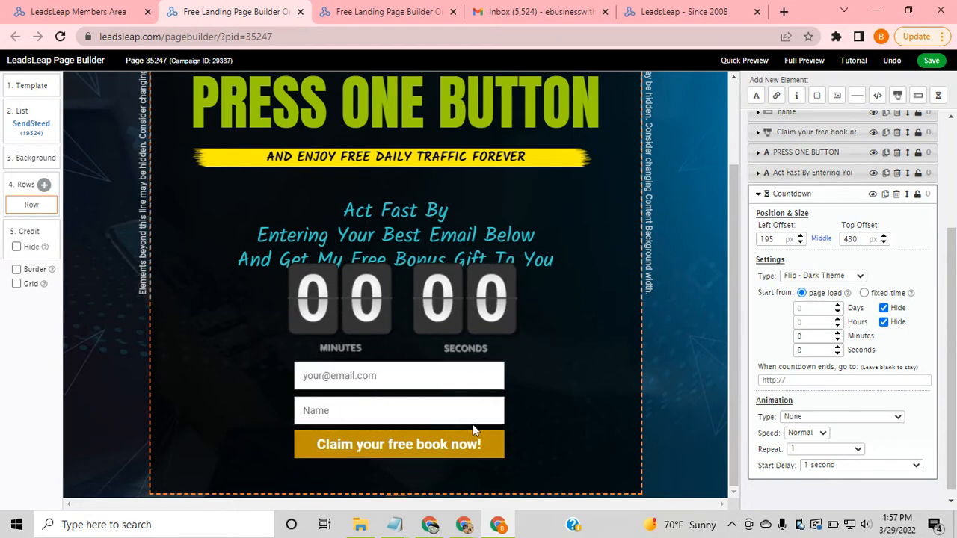
# - Move the submit button, name field and email field lower, and reposition the countdown at left offset 180 px, top offset 470 px
pyautogui.moveTo(439, 441); pyautogui.dragTo(434, 482)
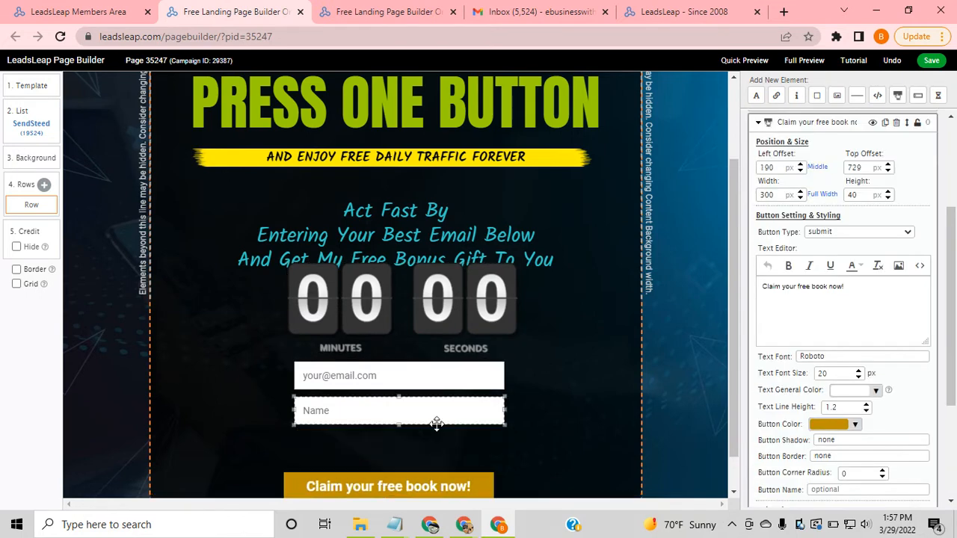
pyautogui.moveTo(437, 419); pyautogui.dragTo(401, 422)
pyautogui.click(416, 367)
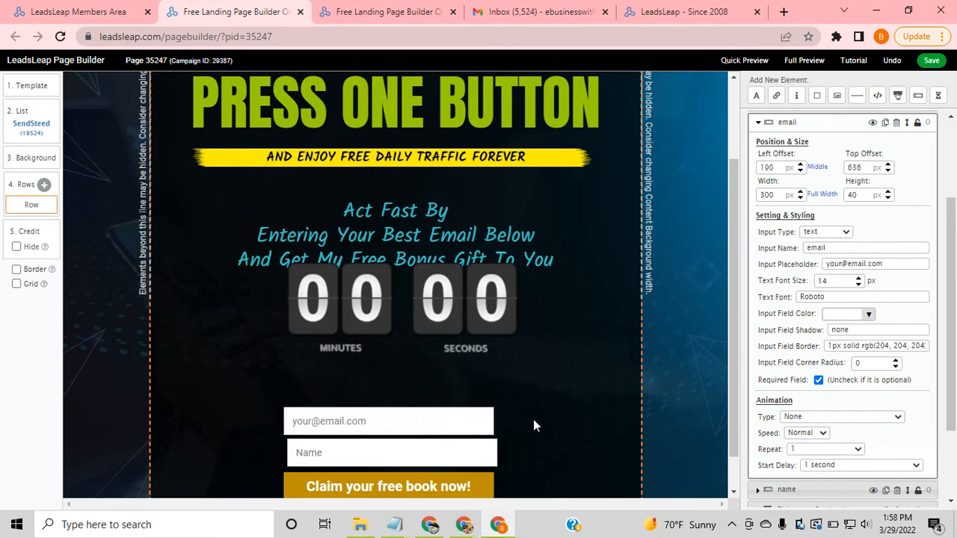
pyautogui.click(483, 329)
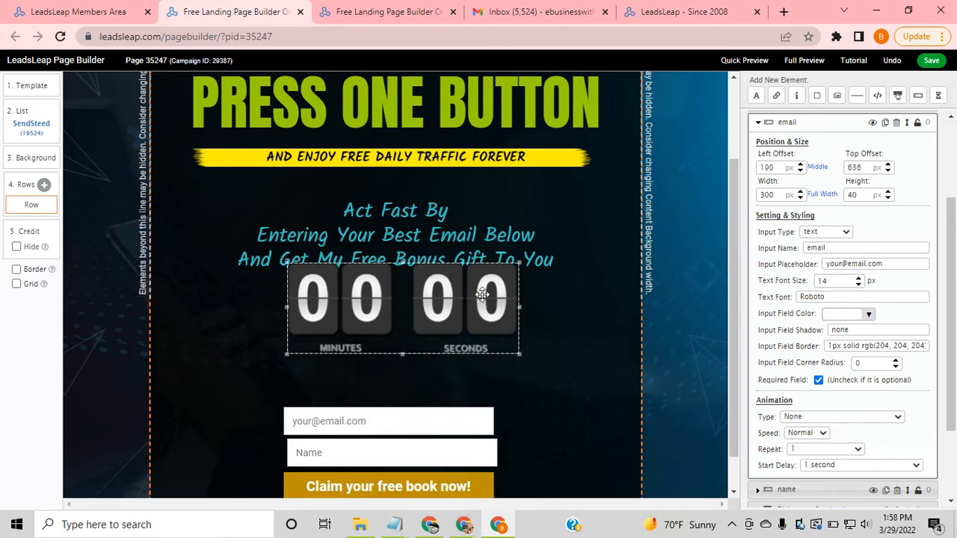
pyautogui.moveTo(452, 305); pyautogui.dragTo(442, 338)
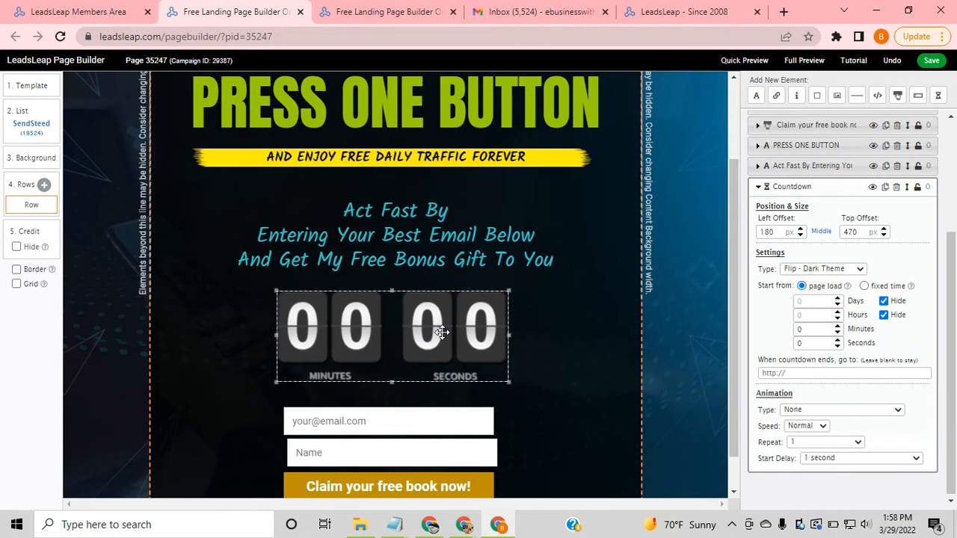
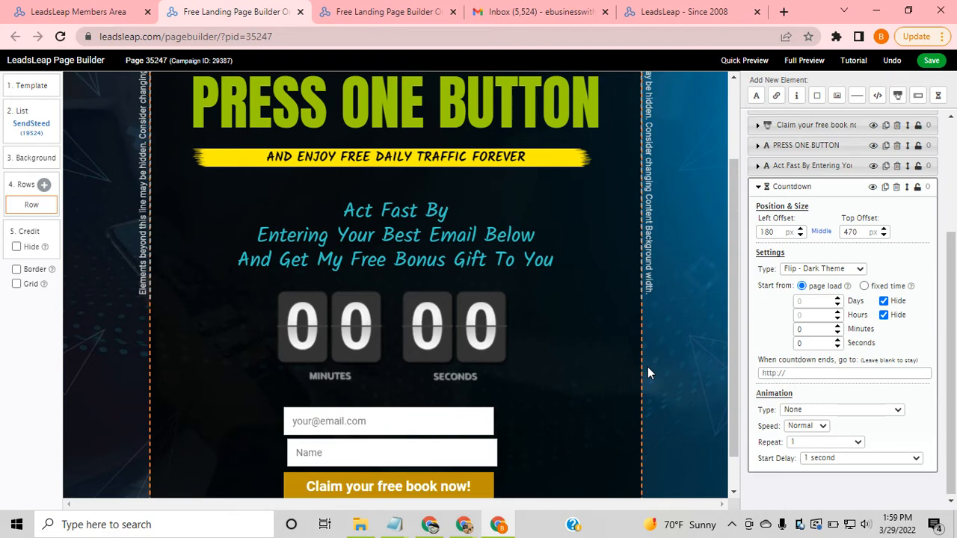
# - Switch the countdown to a fixed end time and set it to 04/09/2022 10:00 UTC
pyautogui.click(869, 286)
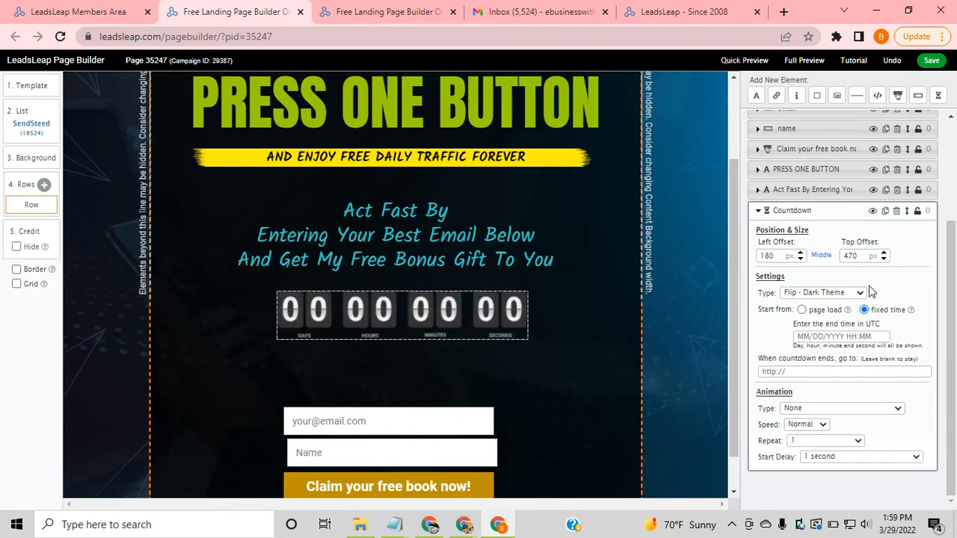
pyautogui.click(826, 337)
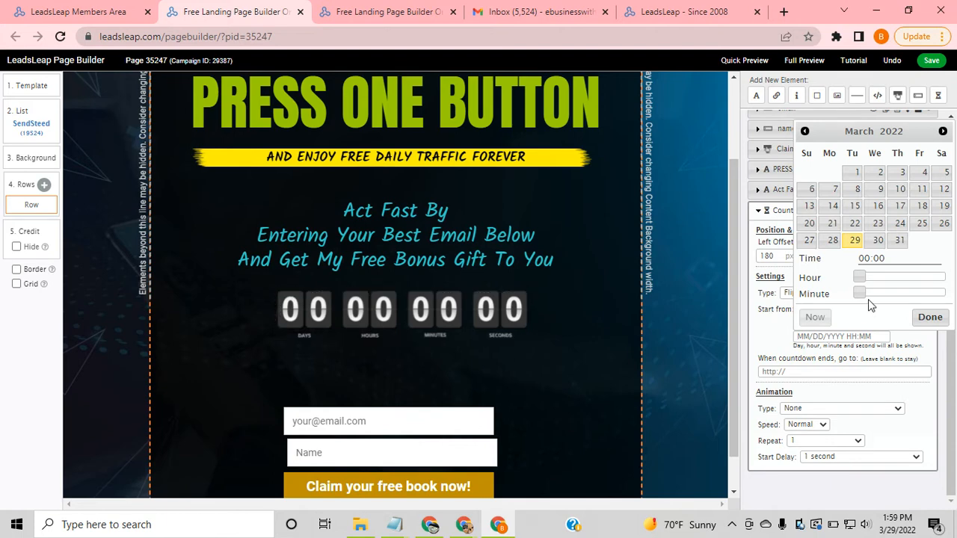
pyautogui.click(944, 132)
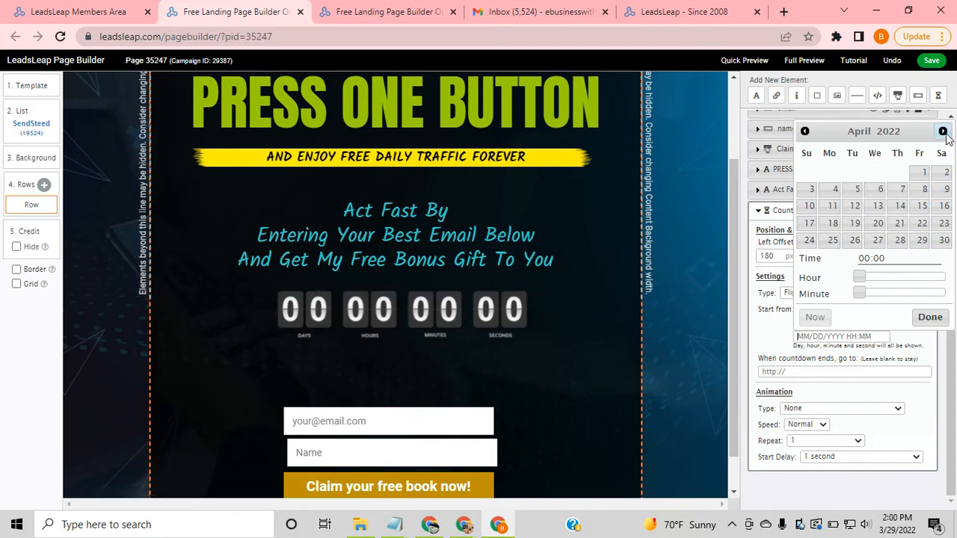
pyautogui.click(943, 192)
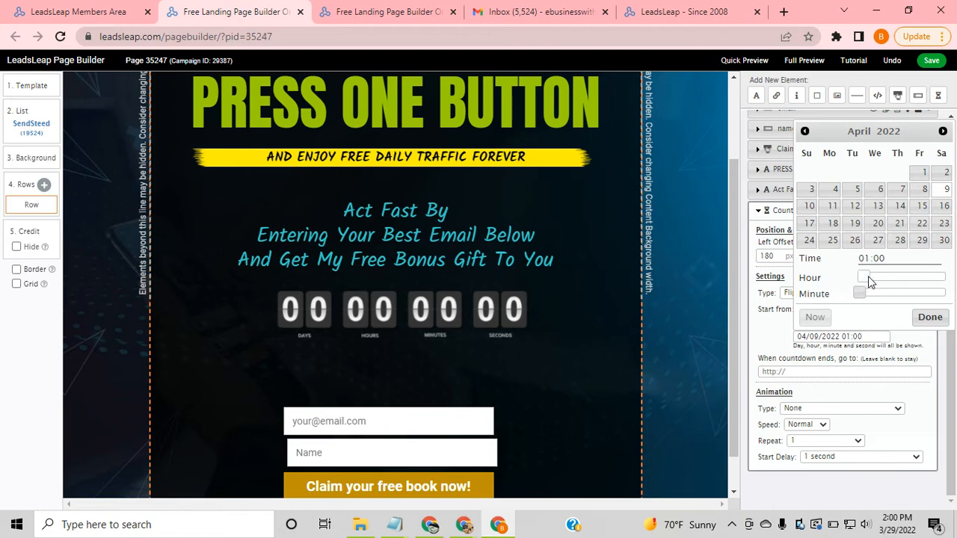
pyautogui.moveTo(868, 276); pyautogui.dragTo(899, 278)
pyautogui.click(930, 317)
# - Try to widen the countdown by stretching both of its sides
pyautogui.click(436, 308)
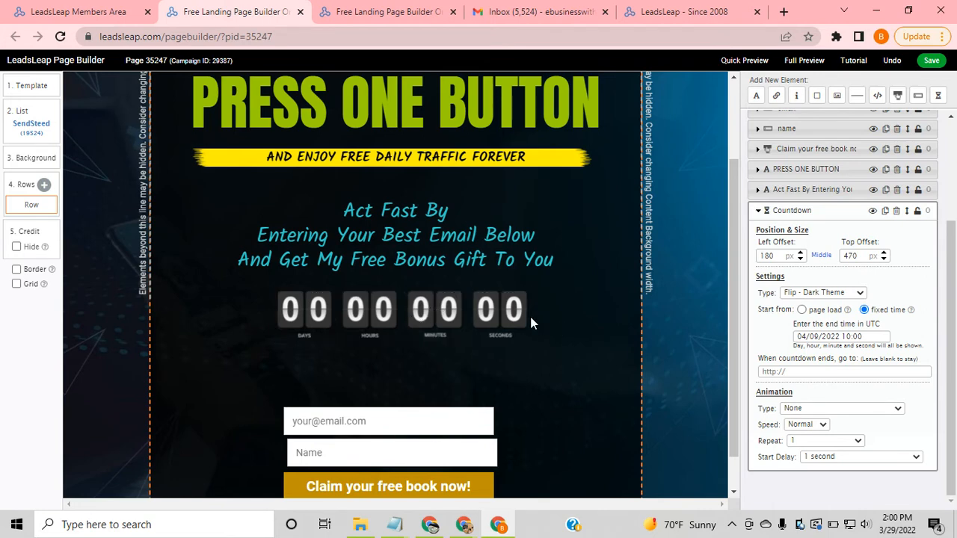
pyautogui.moveTo(532, 315); pyautogui.dragTo(580, 313)
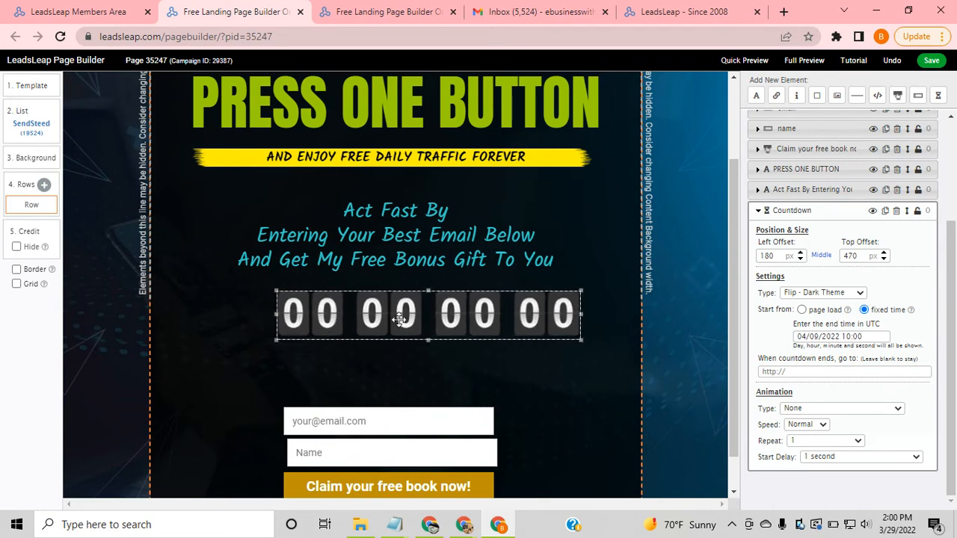
pyautogui.moveTo(276, 315); pyautogui.dragTo(220, 314)
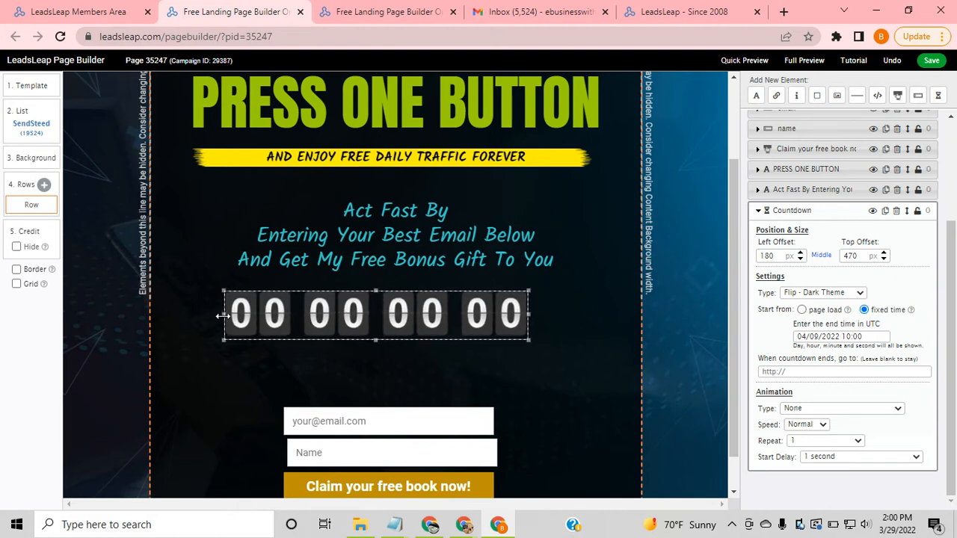
# - Reposition the countdown below the "Act Fast By" text at left offset 171 px and top offset 475 px
pyautogui.moveTo(391, 331); pyautogui.dragTo(439, 328)
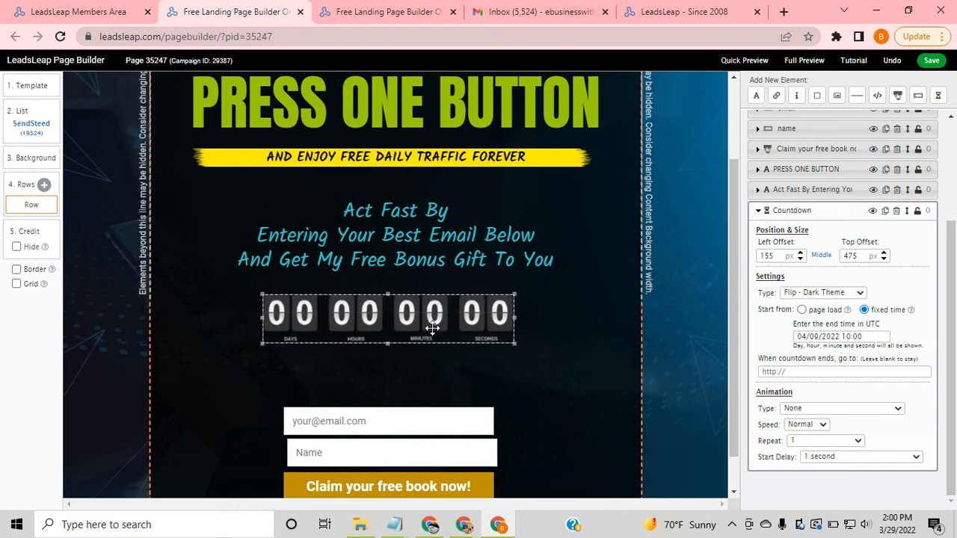
pyautogui.click(623, 299)
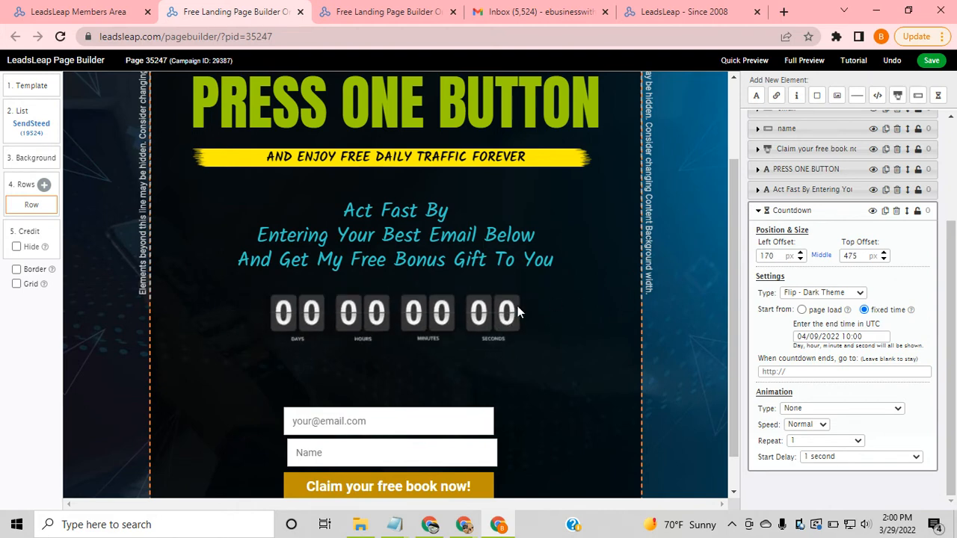
pyautogui.scroll(2, 823, 214)
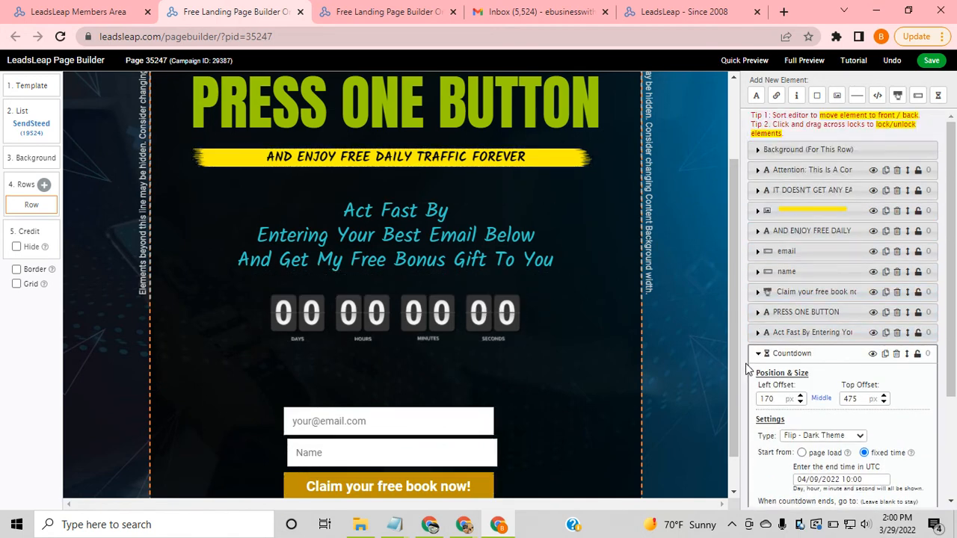
pyautogui.click(822, 398)
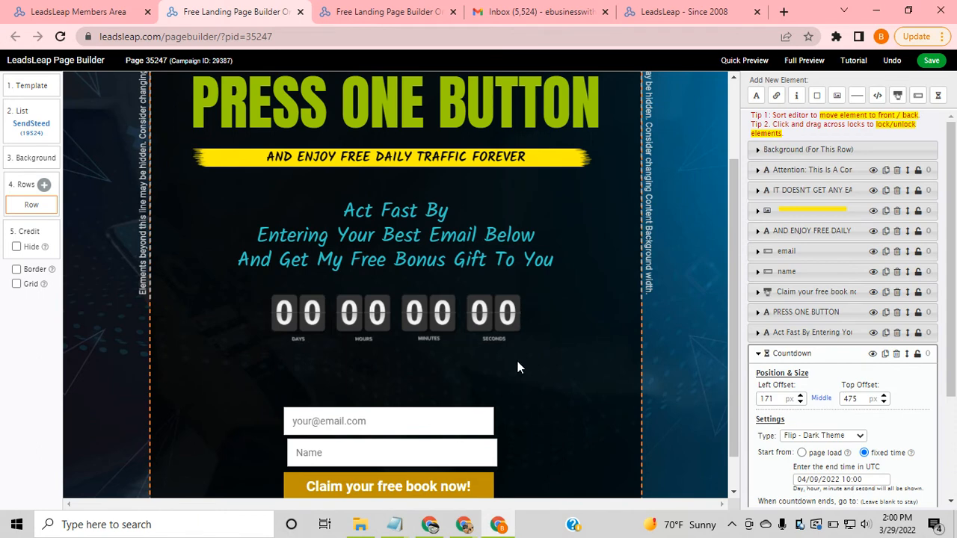
# - Delete the name field from the opt-in form
pyautogui.scroll(-1, 523, 363)
pyautogui.click(469, 372)
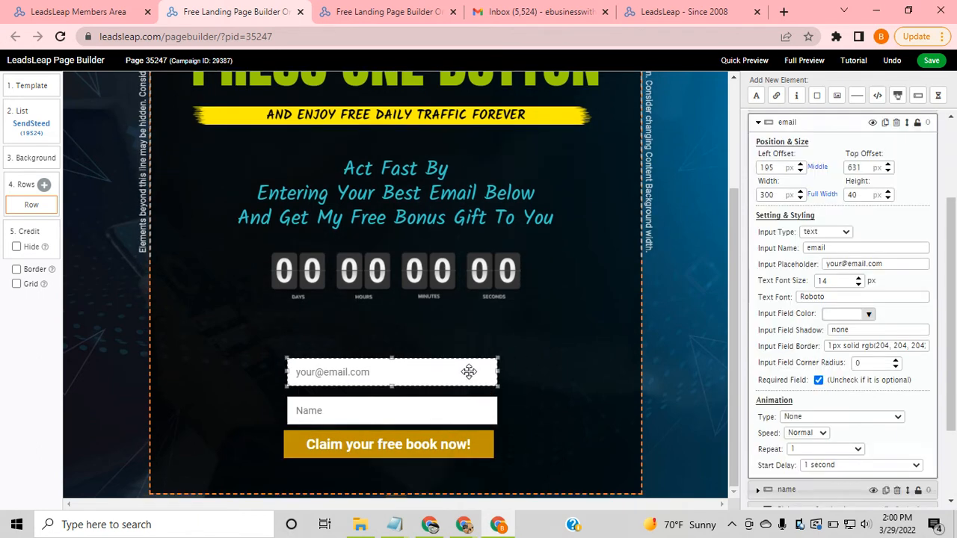
pyautogui.click(465, 401)
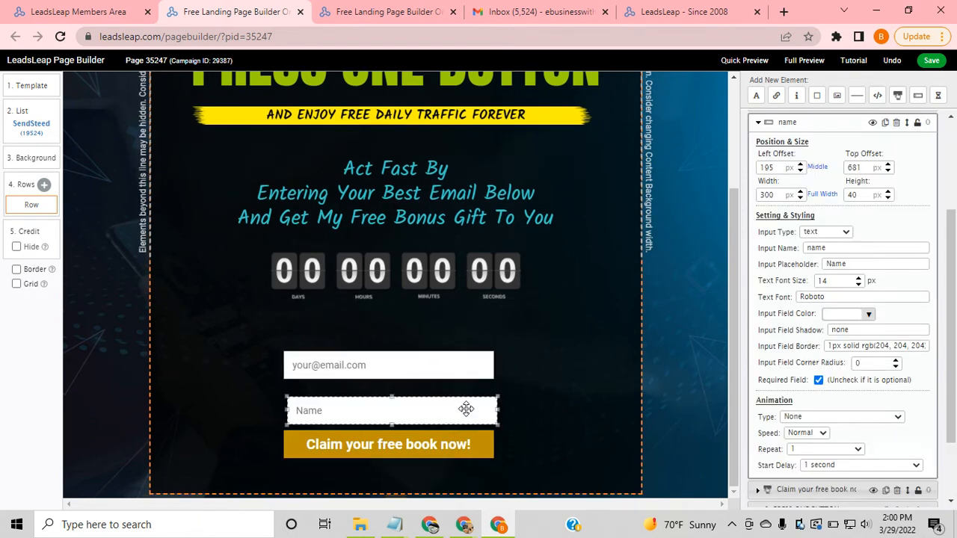
pyautogui.click(897, 124)
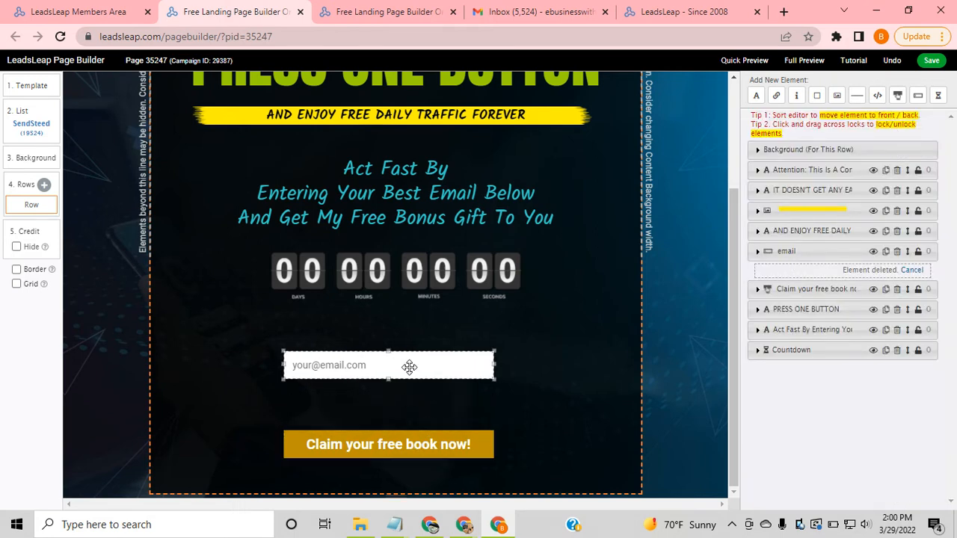
# - Move the email field up to just below the countdown and the "Claim your free book now!" button up beneath it
pyautogui.moveTo(409, 366); pyautogui.dragTo(412, 345)
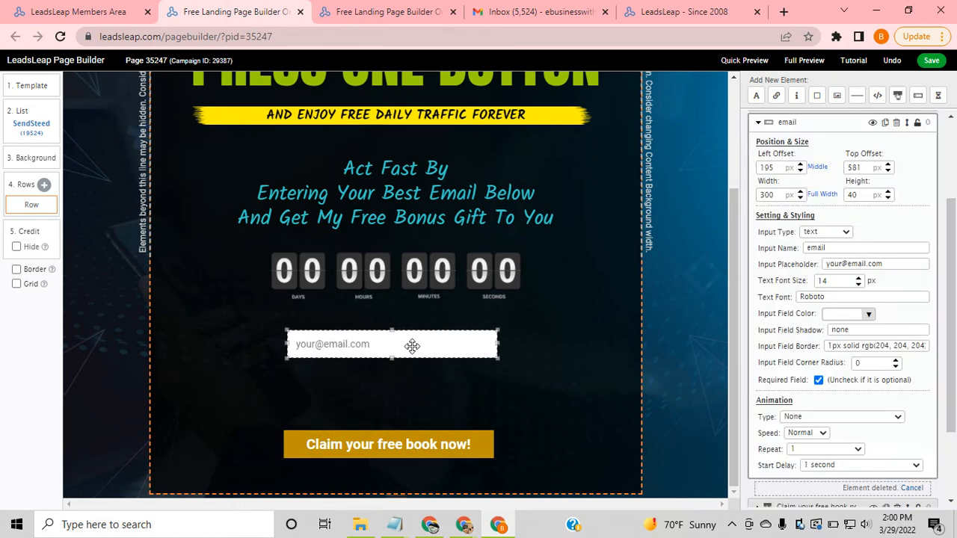
pyautogui.moveTo(404, 443); pyautogui.dragTo(414, 385)
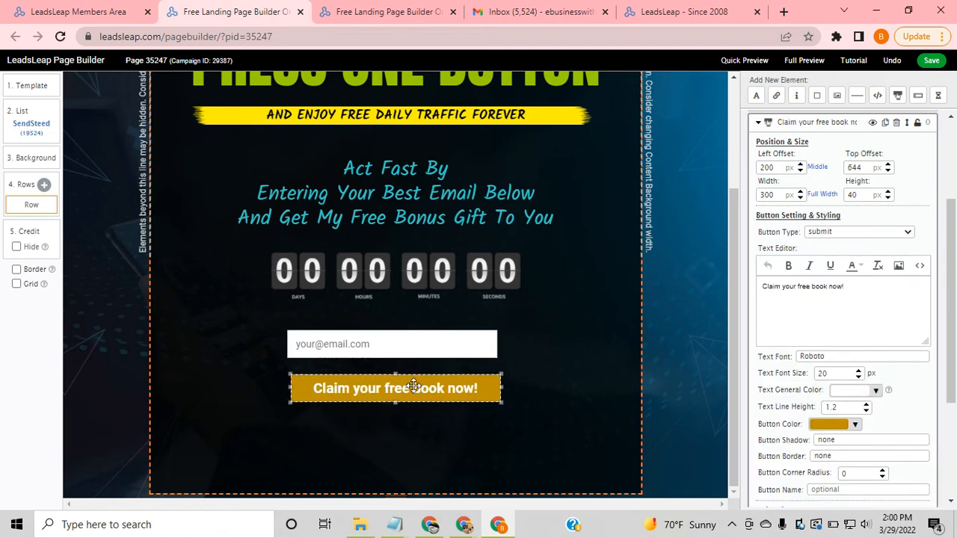
pyautogui.scroll(1, 410, 388)
# - Widen the email field to 390 px
pyautogui.click(489, 399)
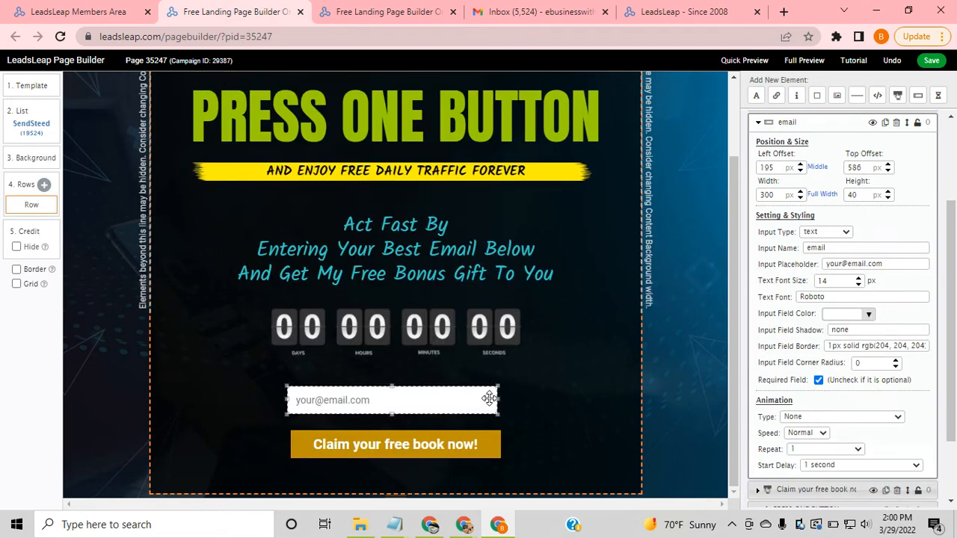
pyautogui.moveTo(489, 399); pyautogui.dragTo(561, 400)
pyautogui.click(503, 451)
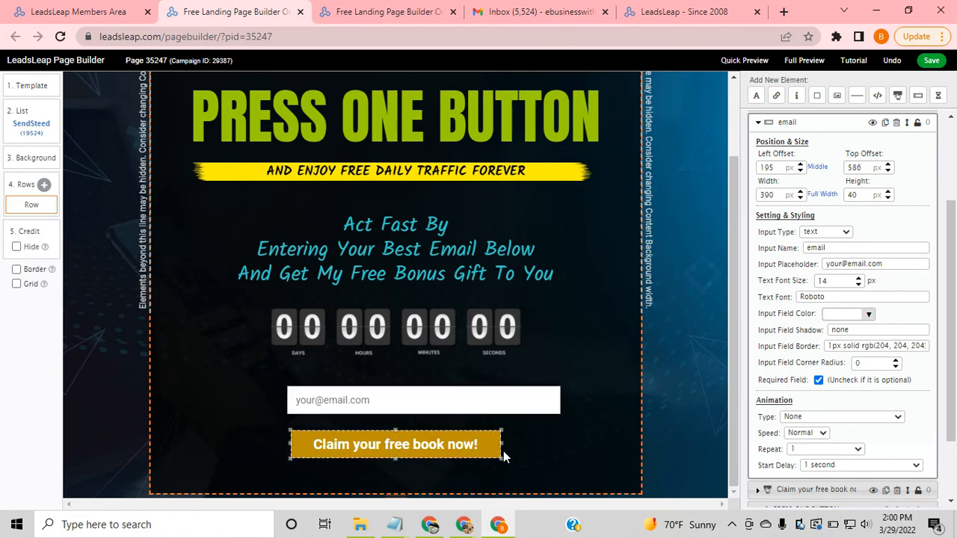
pyautogui.click(516, 401)
# - Set the "Claim your free book now!" button's width to 390 px
pyautogui.click(485, 454)
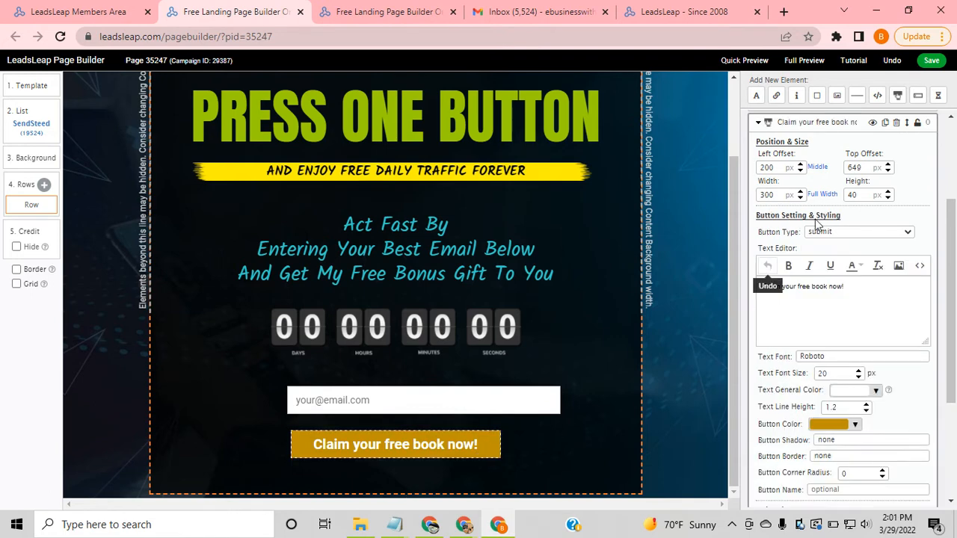
pyautogui.moveTo(787, 196); pyautogui.dragTo(735, 200)
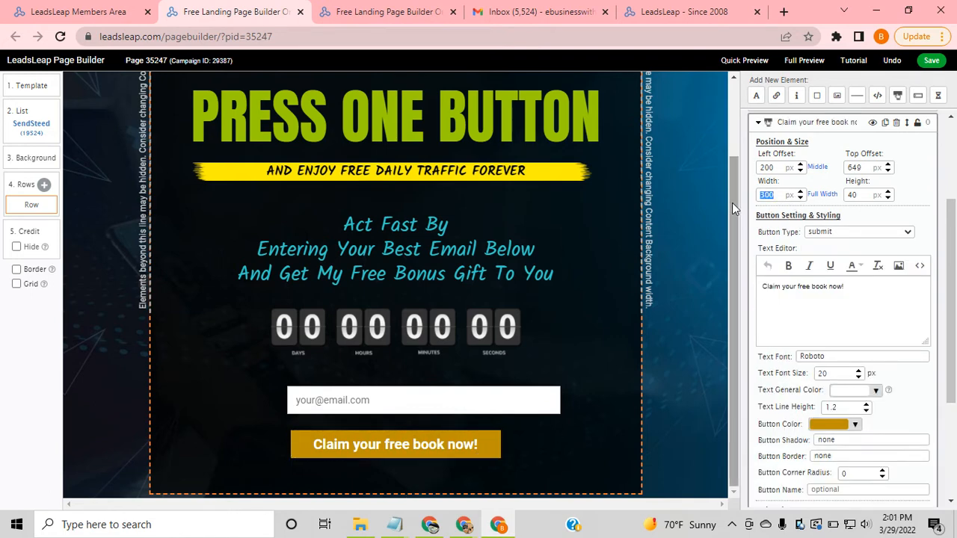
pyautogui.write('390')
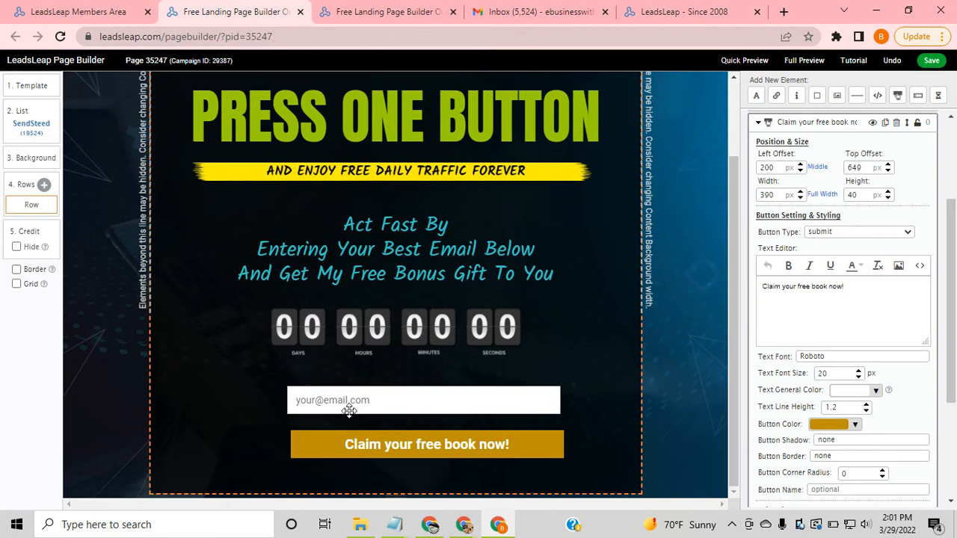
# - Align the email field and the "Claim your free book now!" button at a 155 px left offset, and increase the button's height to 85 px
pyautogui.moveTo(391, 402); pyautogui.dragTo(363, 394)
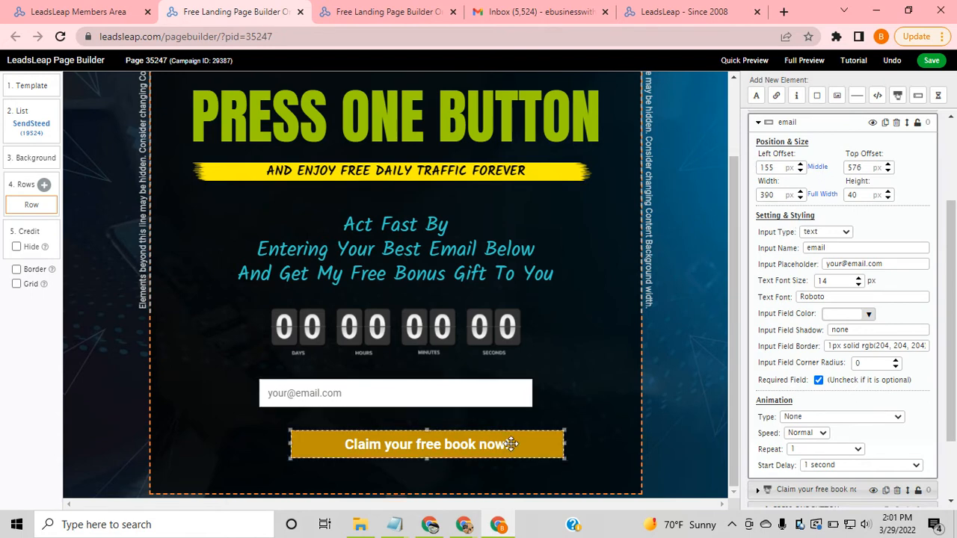
pyautogui.moveTo(509, 443); pyautogui.dragTo(466, 433)
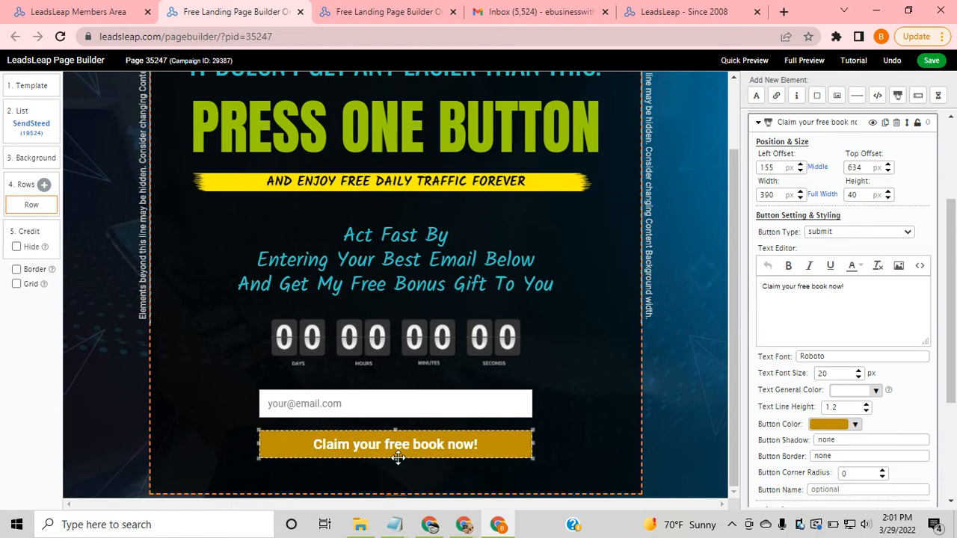
pyautogui.moveTo(396, 459); pyautogui.dragTo(395, 490)
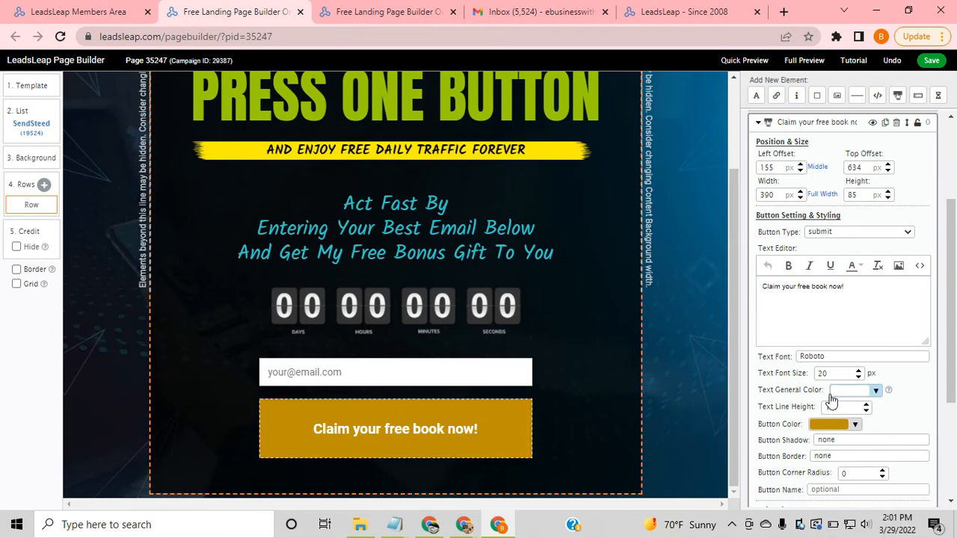
# - Round the "Claim your free book now!" button with a corner radius of 8
pyautogui.scroll(-2, 828, 392)
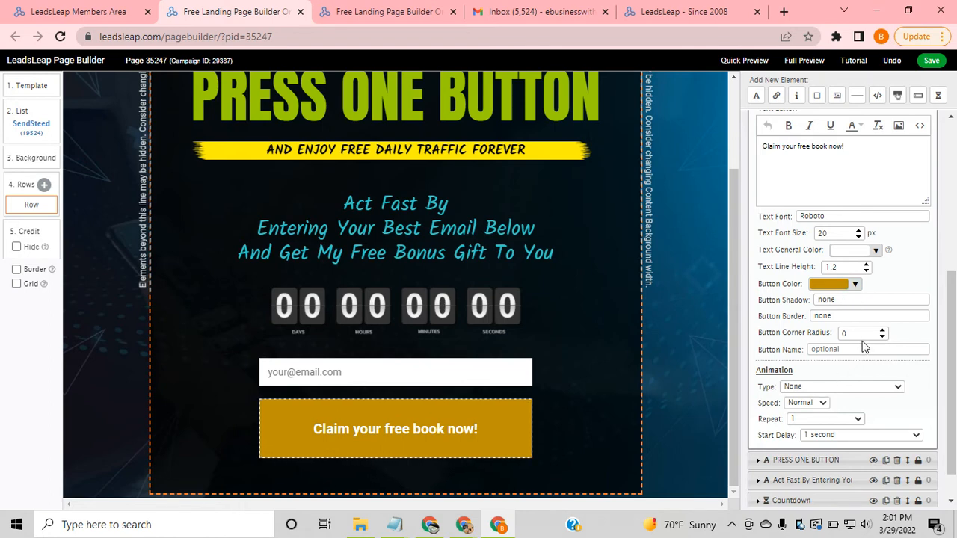
pyautogui.click(882, 331)
pyautogui.click(883, 331)
pyautogui.click(883, 331)
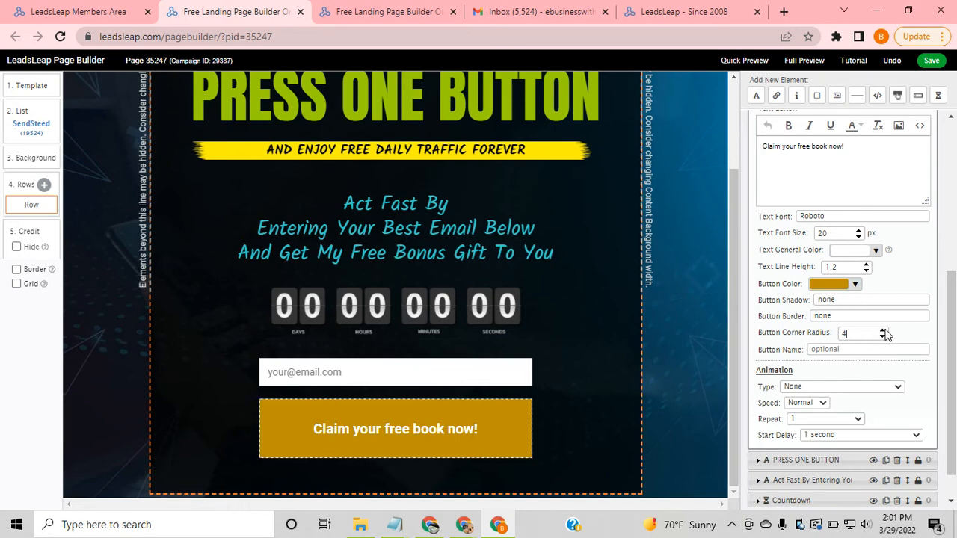
pyautogui.click(883, 331)
pyautogui.click(884, 331)
pyautogui.click(883, 331)
pyautogui.click(883, 330)
pyautogui.click(883, 331)
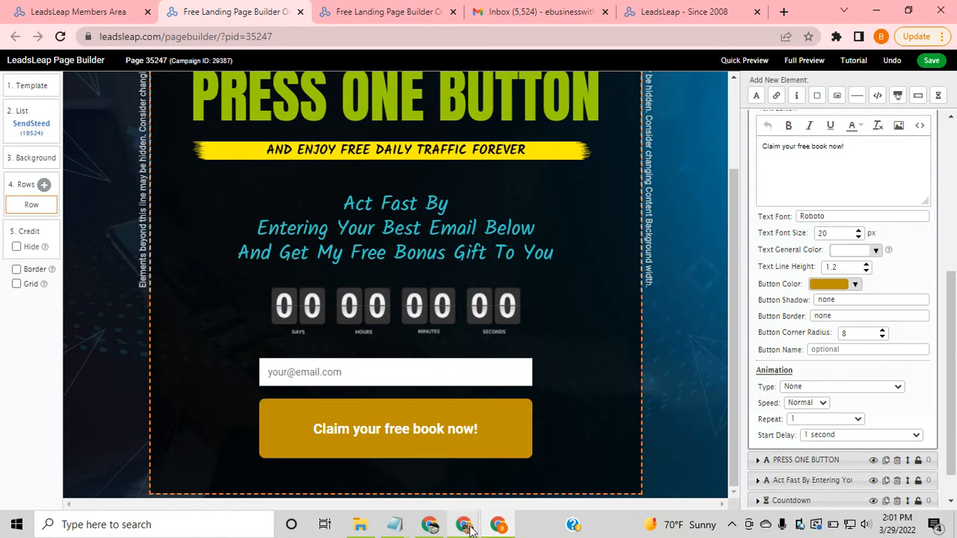
# - Switch to the Spring Traffic sales page and copy the "Click Here To Get Instant Access" text from its green button
pyautogui.moveTo(467, 528)
pyautogui.click(431, 446)
pyautogui.scroll(-8, 407, 398)
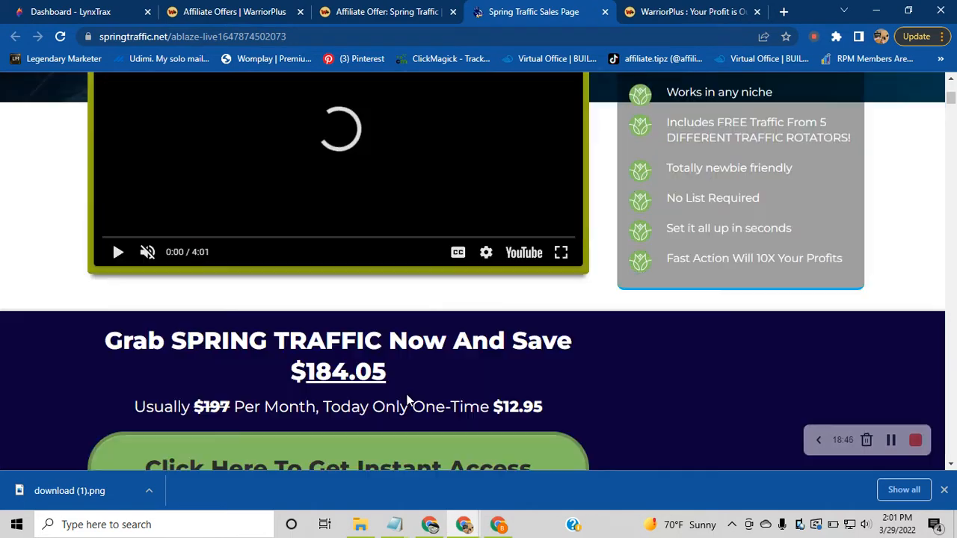
pyautogui.scroll(1, 299, 327)
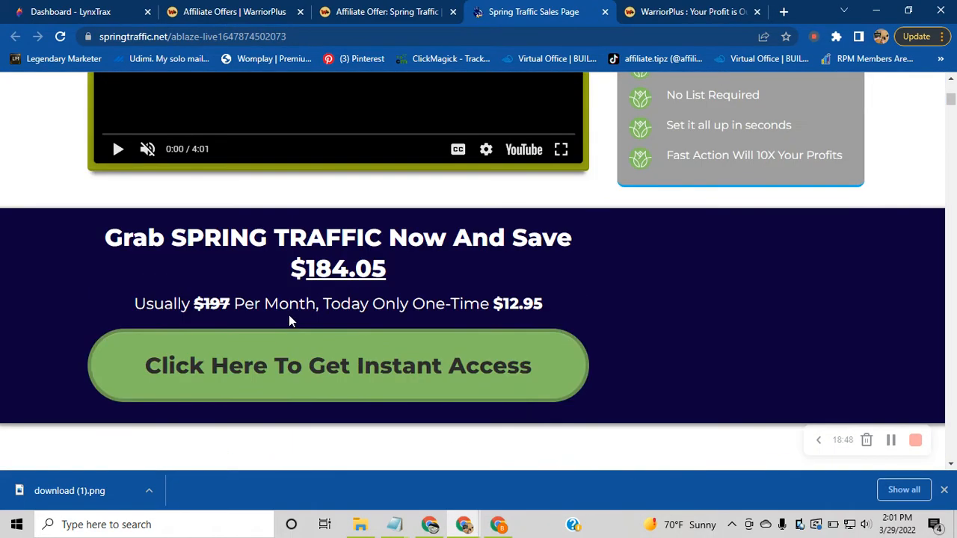
pyautogui.scroll(-1, 366, 395)
pyautogui.scroll(1, 389, 406)
pyautogui.moveTo(666, 342); pyautogui.dragTo(175, 384)
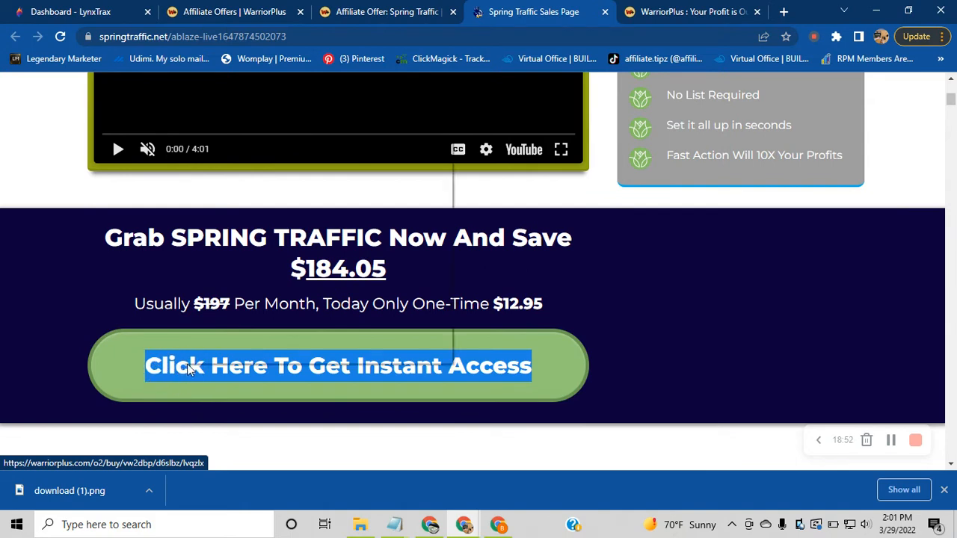
pyautogui.rightClick(178, 374)
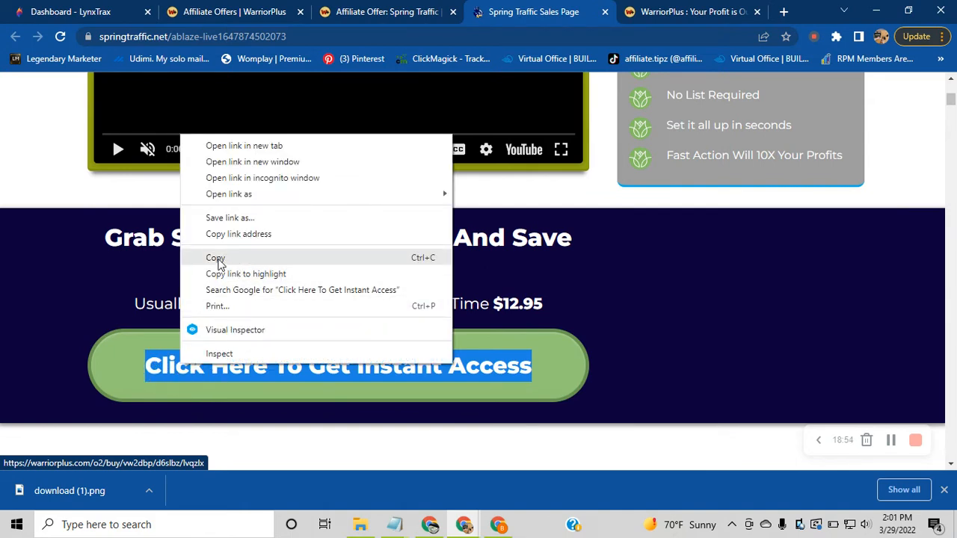
pyautogui.click(217, 258)
# - Return to the LeadsLeap page builder and replace the submit button's text with "Click Here To Get Instant Access"
pyautogui.moveTo(465, 527)
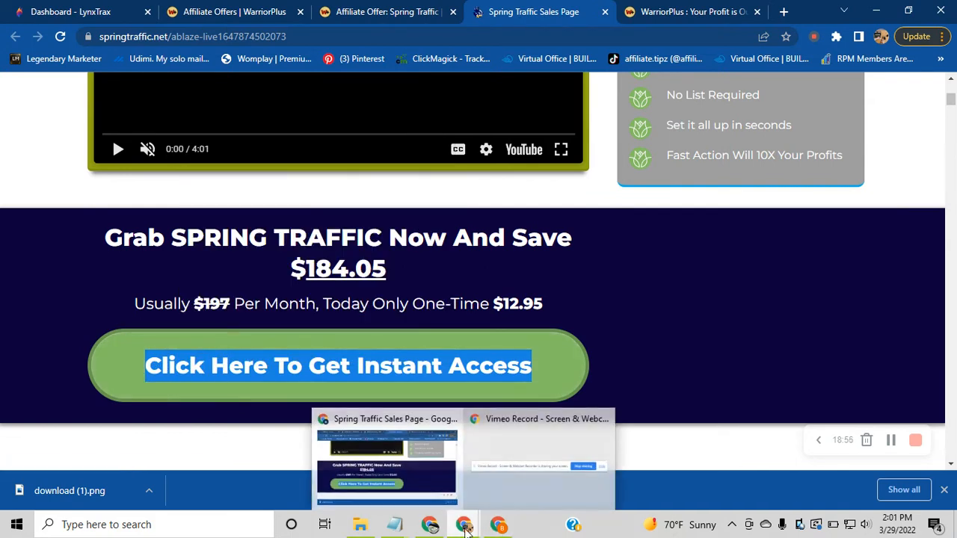
pyautogui.click(403, 456)
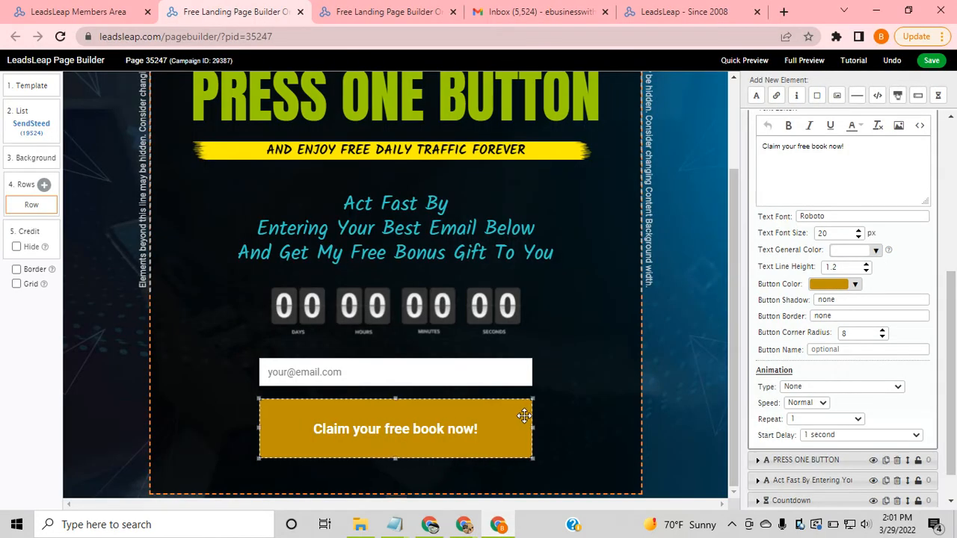
pyautogui.scroll(2, 847, 312)
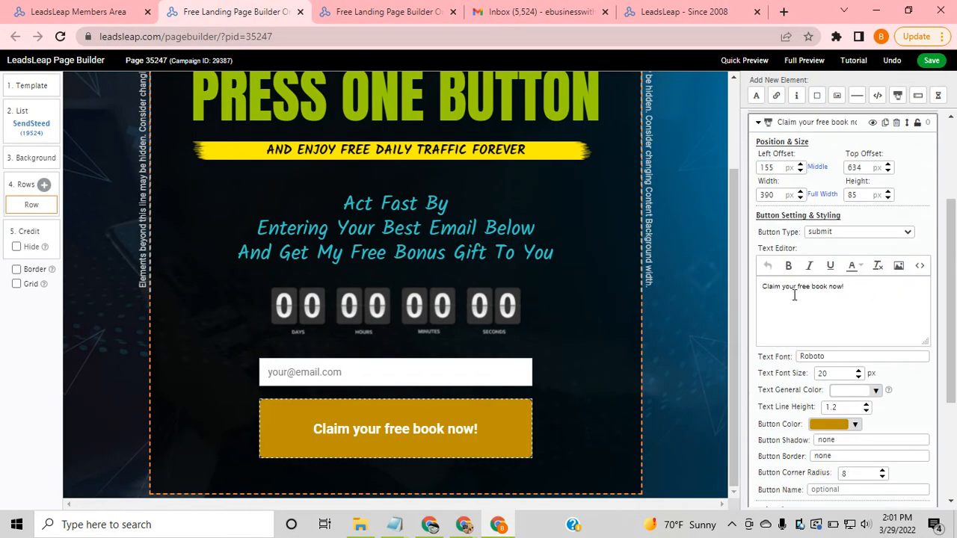
pyautogui.moveTo(794, 295); pyautogui.dragTo(739, 299)
pyautogui.hotkey('ctrl', 'v')
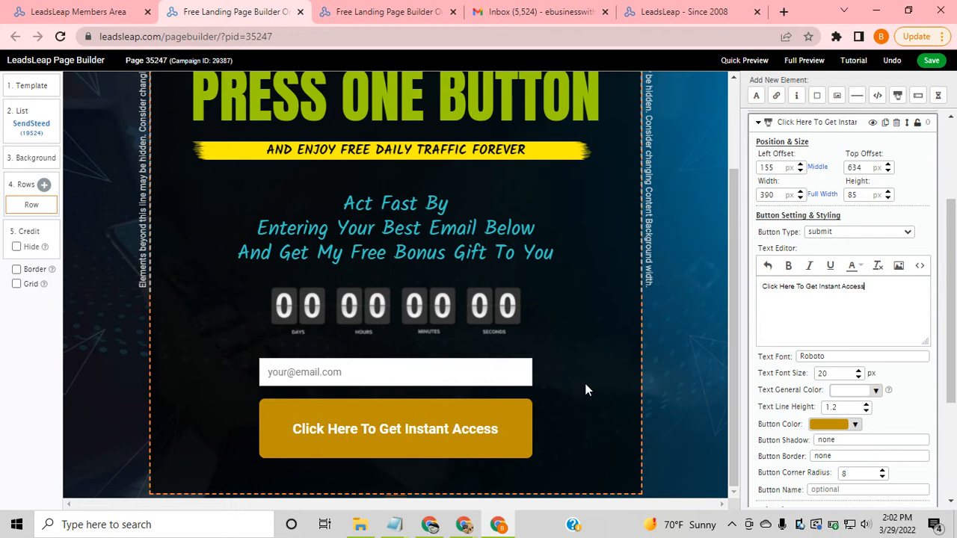
pyautogui.scroll(2, 584, 385)
pyautogui.scroll(-2, 587, 388)
pyautogui.scroll(2, 606, 298)
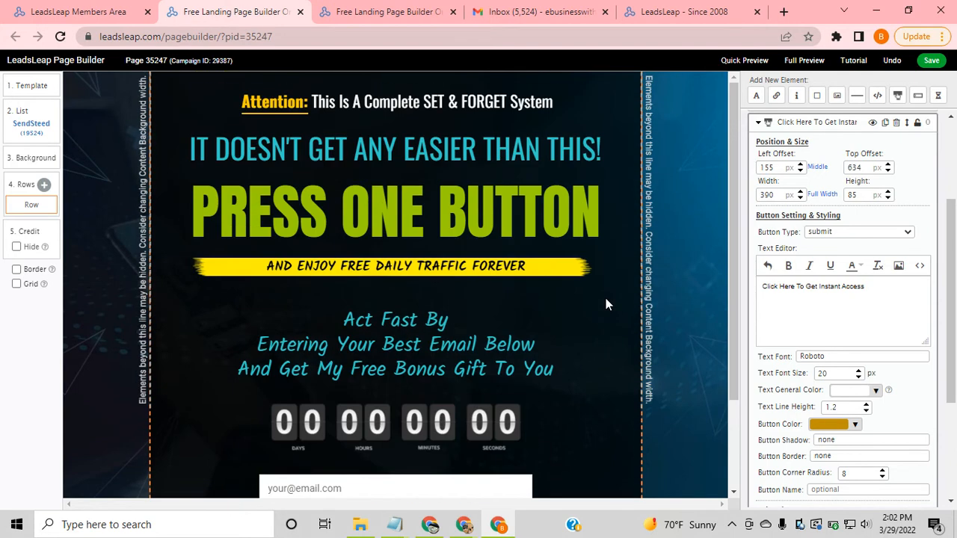
pyautogui.scroll(-2, 606, 304)
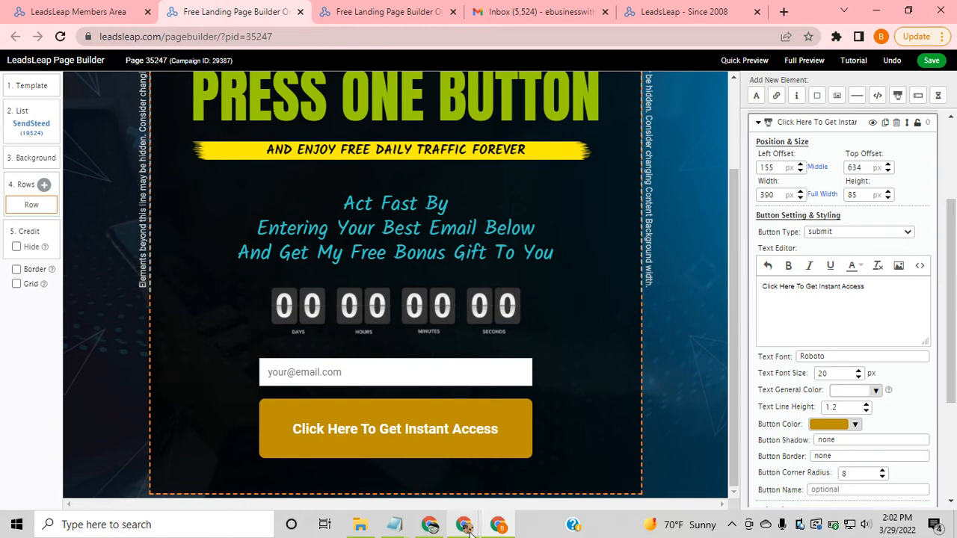
pyautogui.moveTo(466, 521)
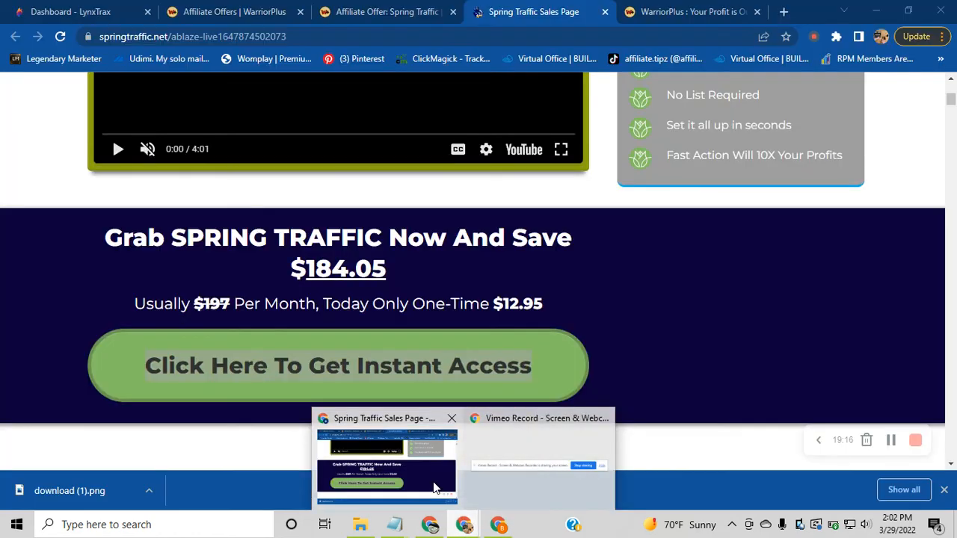
pyautogui.click(434, 486)
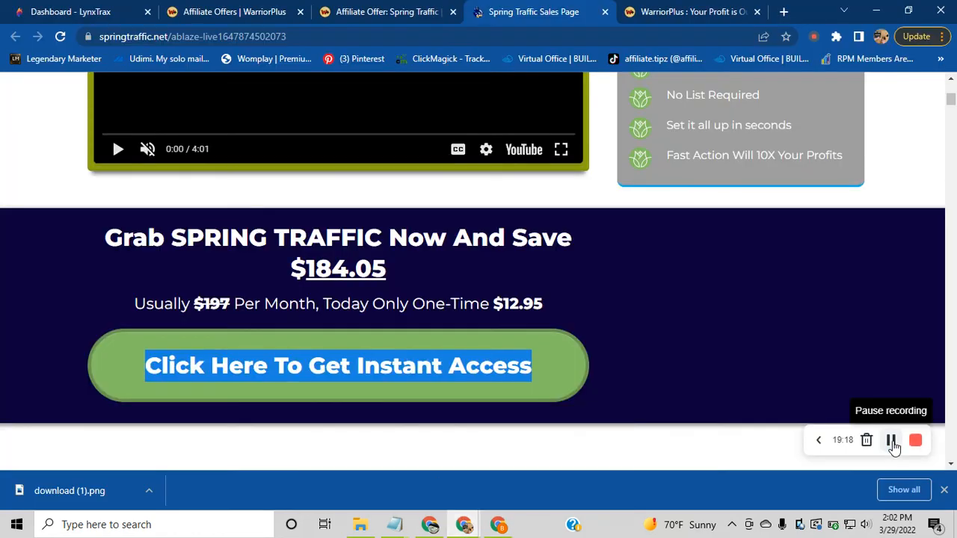
pyautogui.click(892, 442)
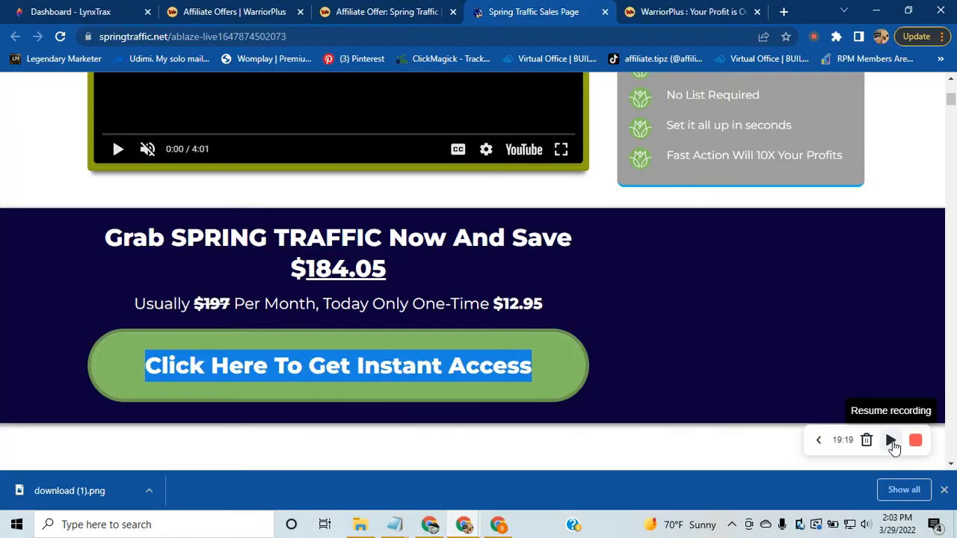
pyautogui.click(892, 442)
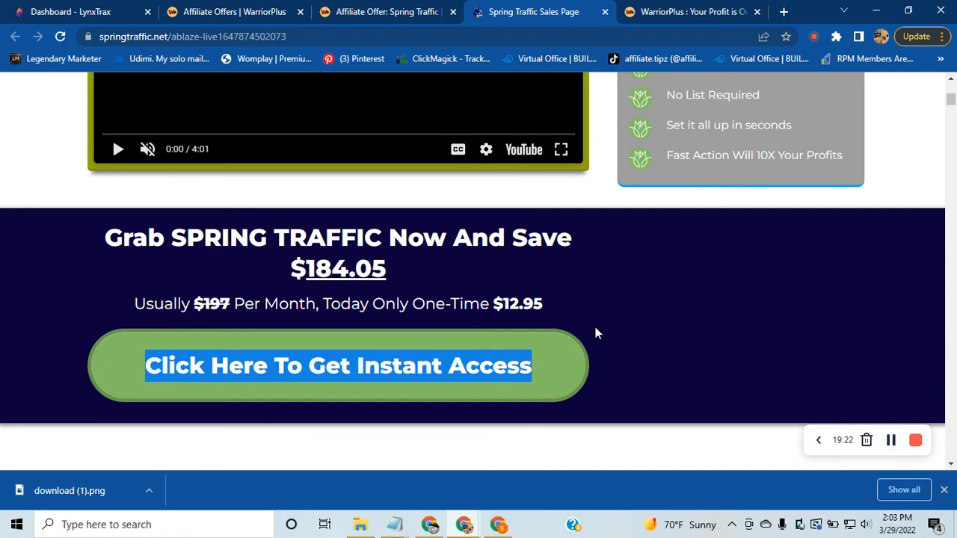
pyautogui.click(497, 524)
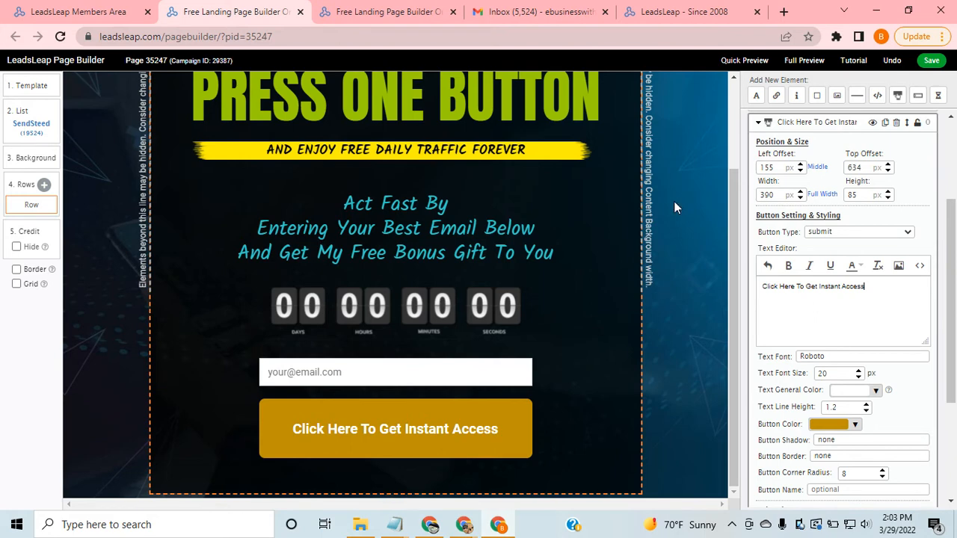
# - Add an image element and move it well below the submit button, to a left offset of about 55 px and top offset of 920 px
pyautogui.scroll(3, 764, 193)
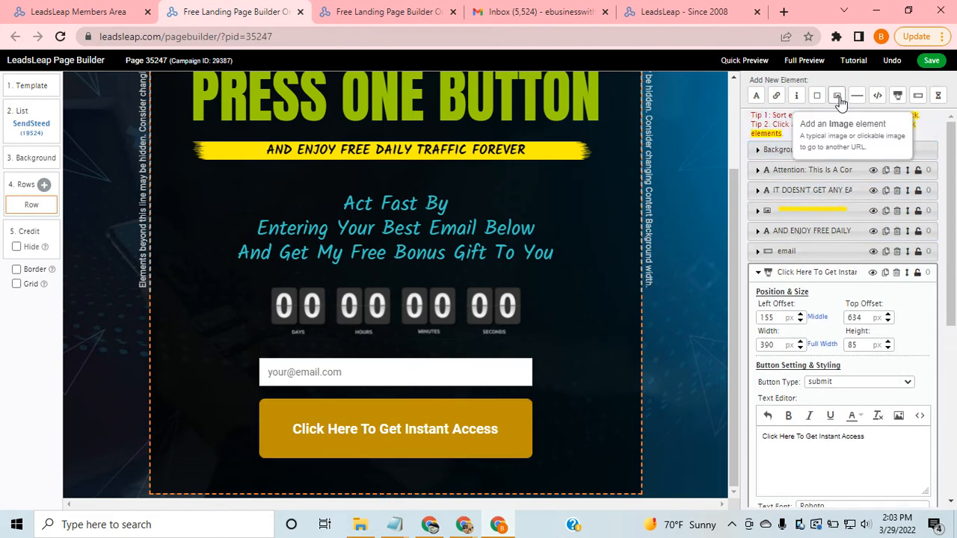
pyautogui.click(838, 96)
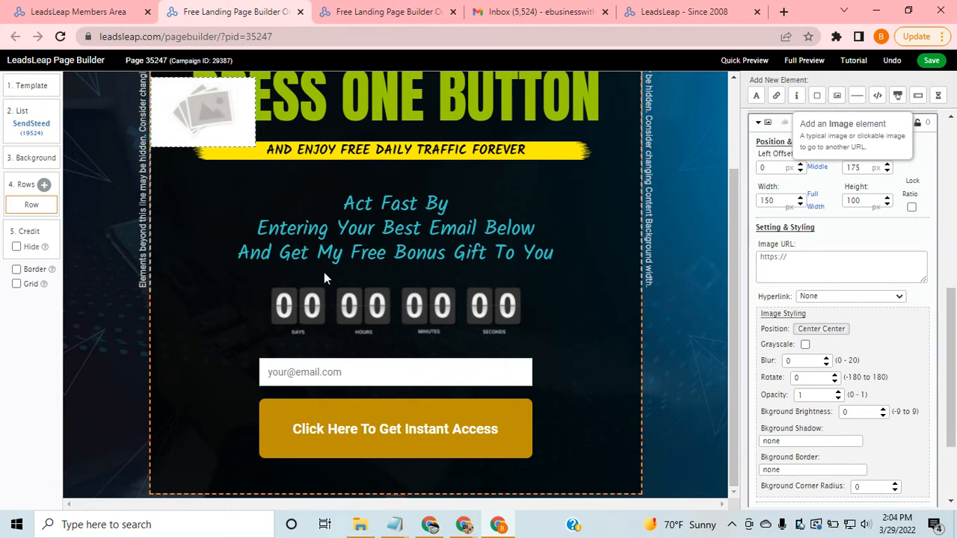
pyautogui.moveTo(220, 133); pyautogui.dragTo(274, 493)
pyautogui.scroll(-1, 376, 482)
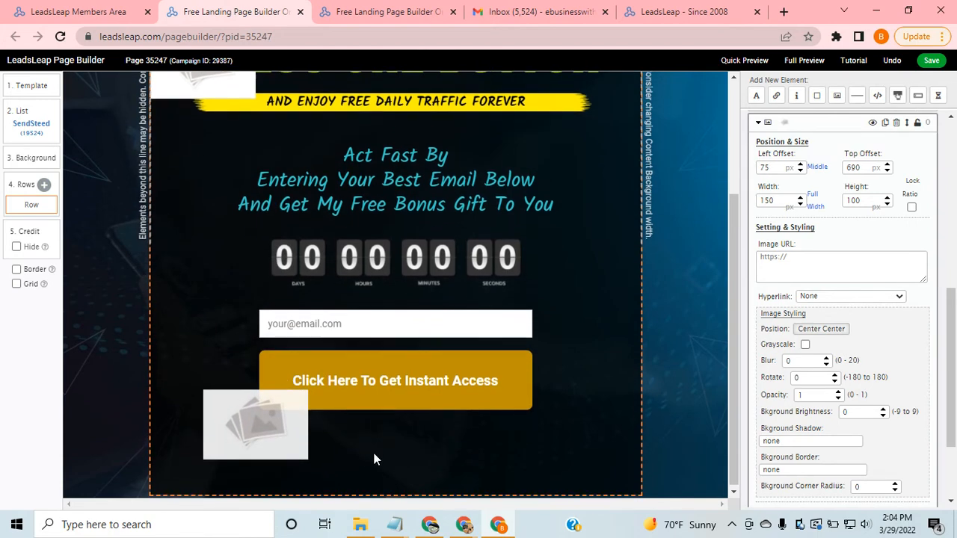
pyautogui.moveTo(285, 422); pyautogui.dragTo(247, 506)
pyautogui.scroll(-1, 355, 459)
pyautogui.scroll(-1, 360, 427)
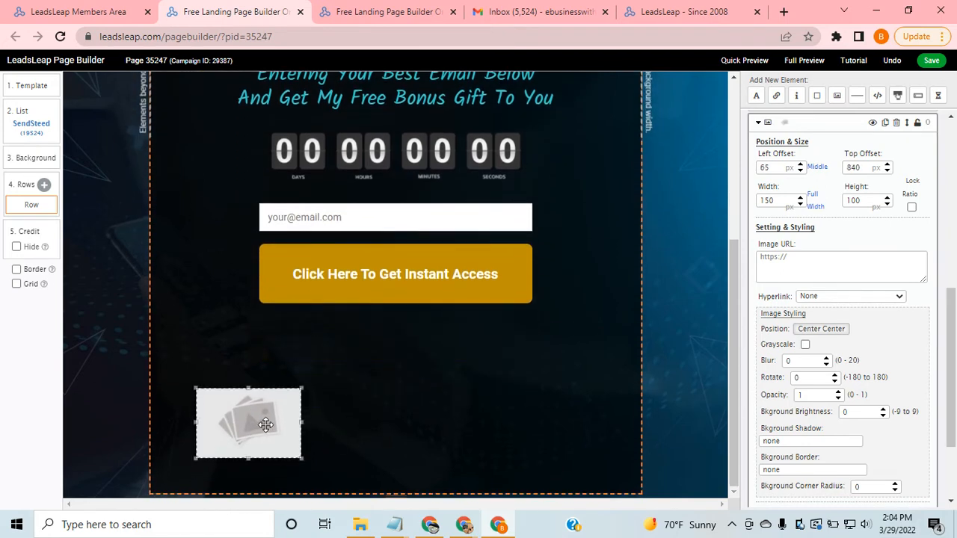
pyautogui.moveTo(265, 426); pyautogui.dragTo(258, 482)
pyautogui.scroll(-1, 338, 426)
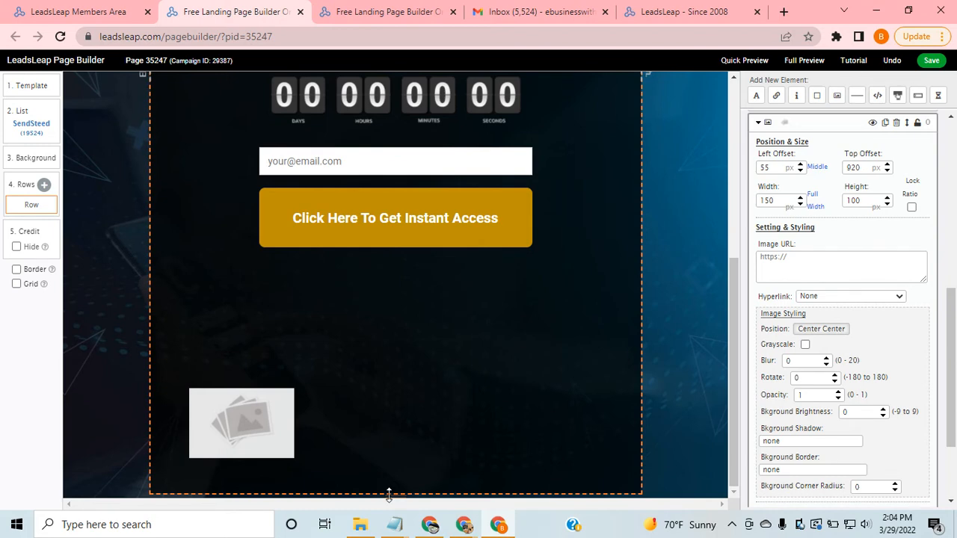
pyautogui.scroll(-1, 412, 435)
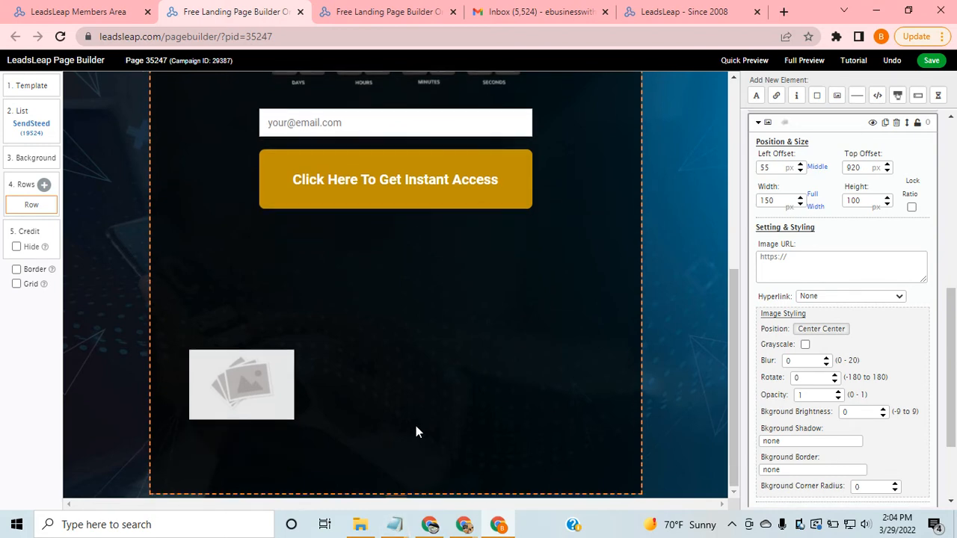
# - Move the image placeholder up to a 95 px left and 775 px top offset and enlarge it to about 165 × 110 px
pyautogui.moveTo(284, 397); pyautogui.dragTo(315, 291)
pyautogui.scroll(2, 319, 326)
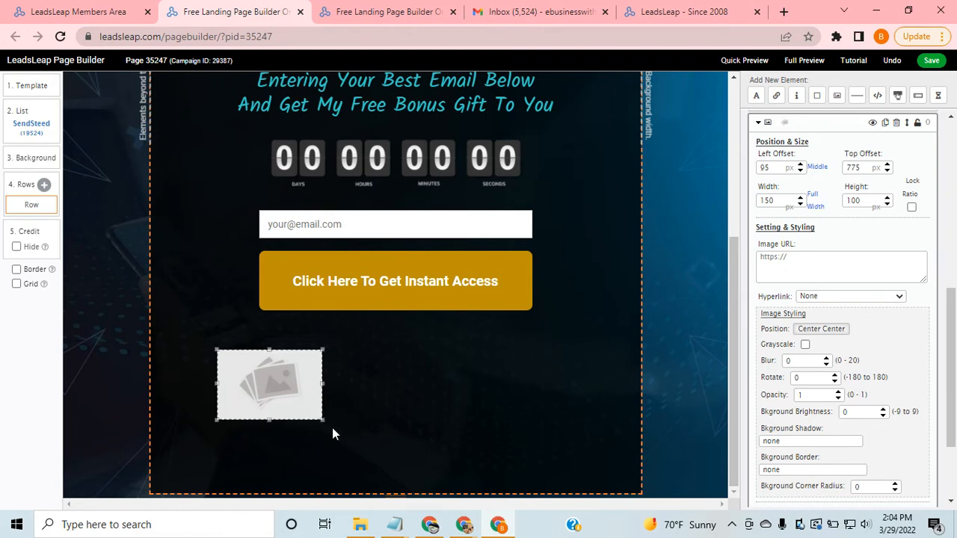
pyautogui.moveTo(323, 421); pyautogui.dragTo(332, 427)
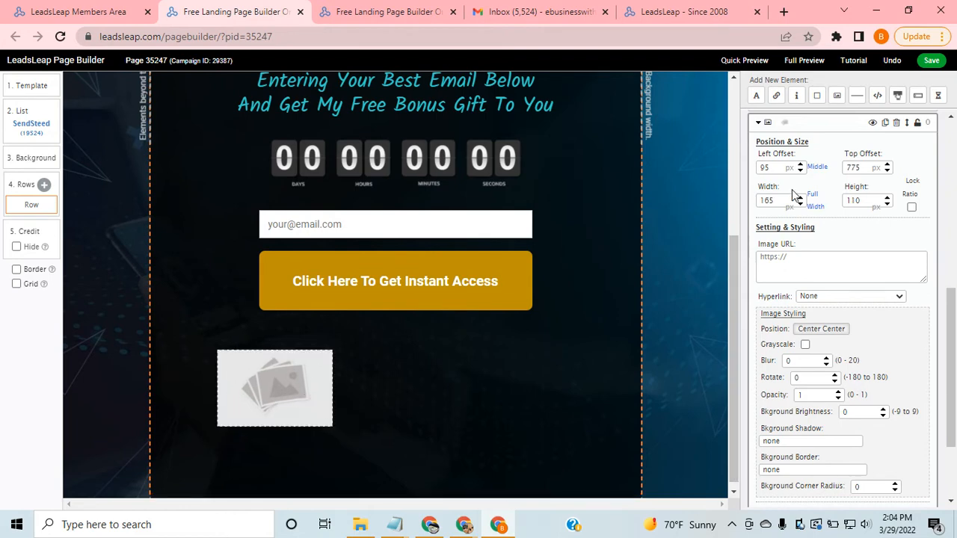
pyautogui.click(299, 396)
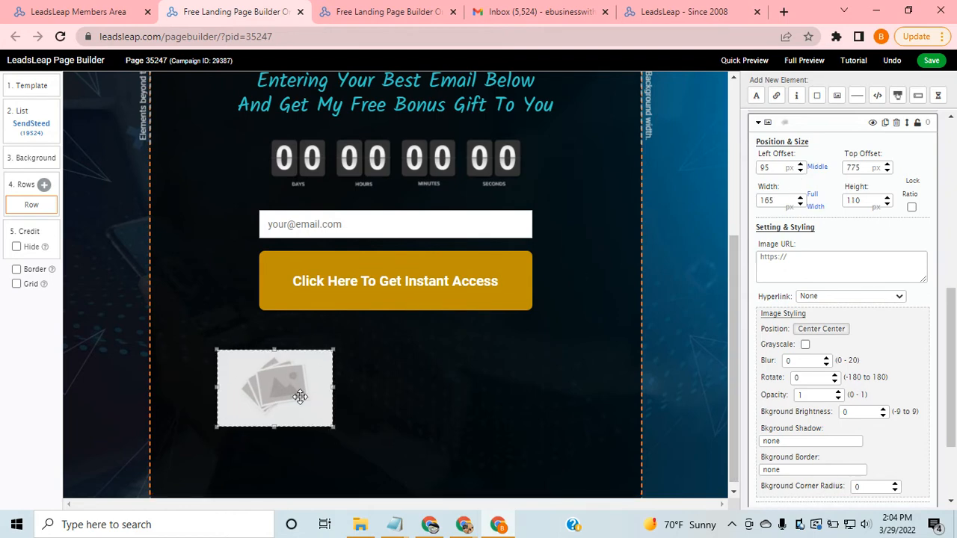
# - Fill the image placeholder with the Bonus #1 "10K A Month Online" picture from the personal image gallery
pyautogui.click(796, 265)
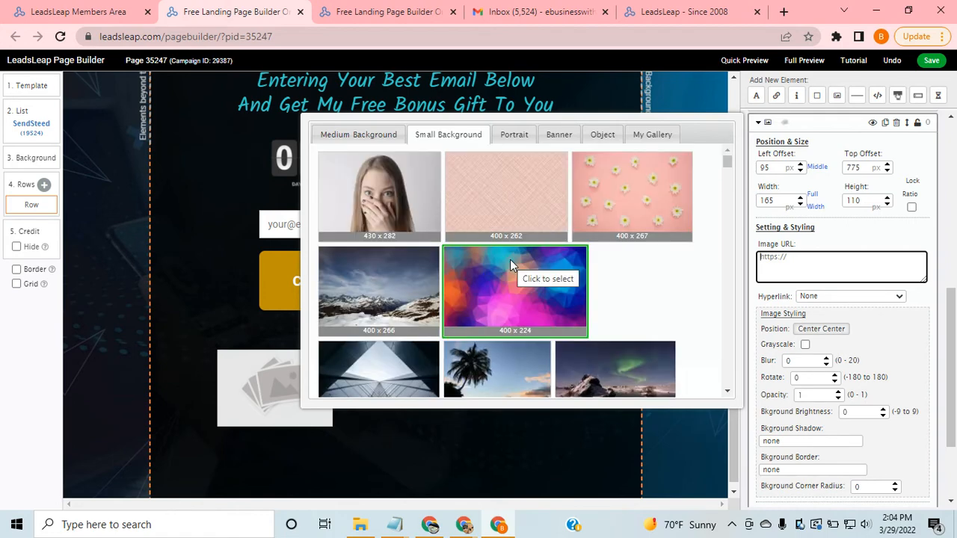
pyautogui.scroll(-5, 516, 319)
pyautogui.scroll(5, 522, 318)
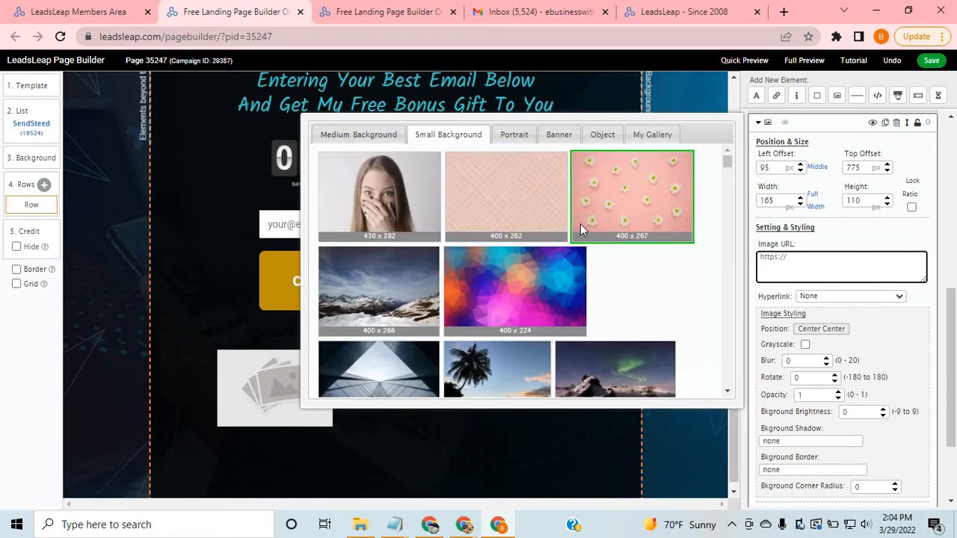
pyautogui.click(656, 137)
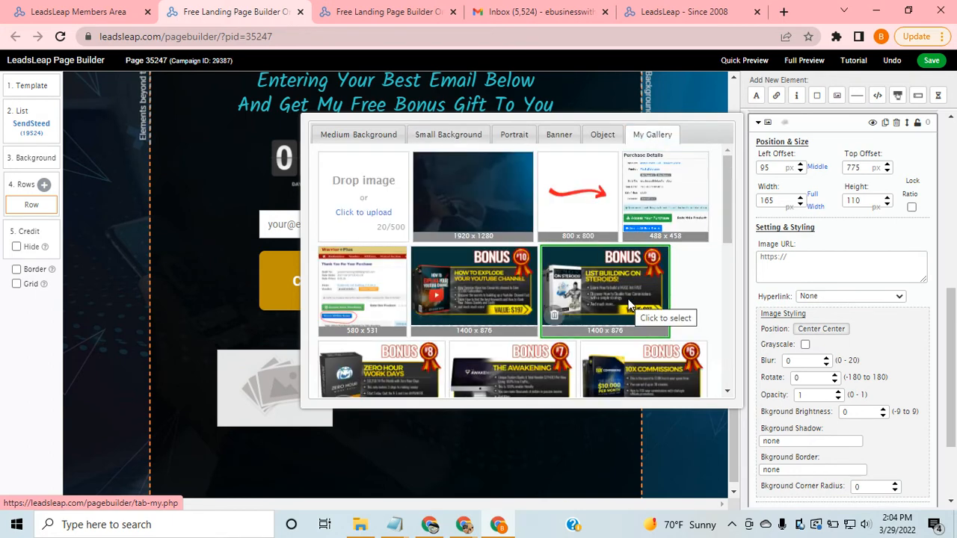
pyautogui.scroll(-4, 627, 302)
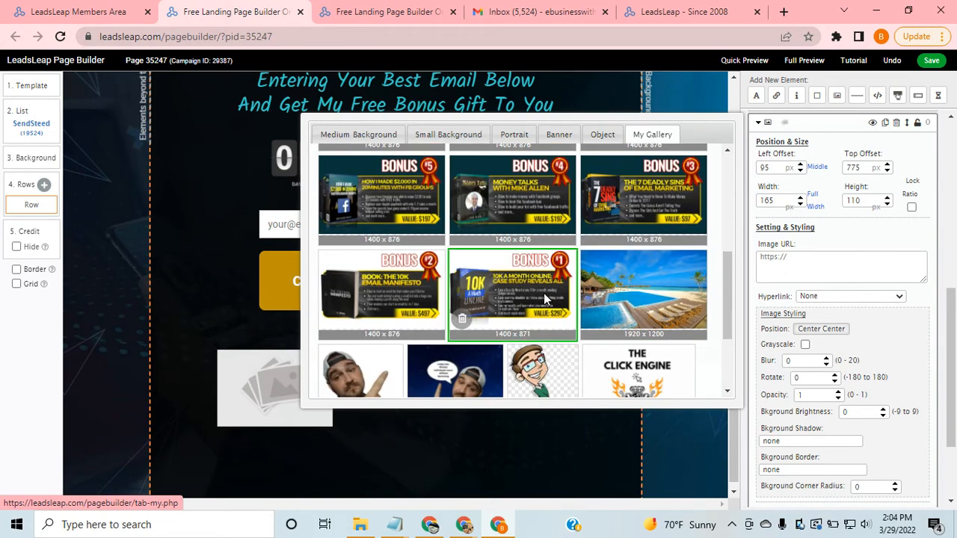
pyautogui.click(544, 293)
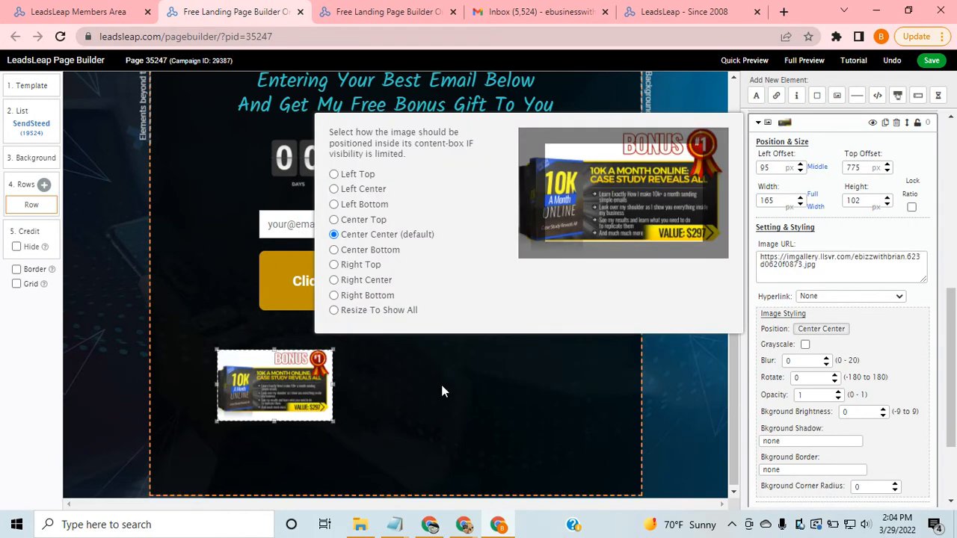
# - Enlarge the Bonus #1 image to about 295 × 182 px and move it to a 40 px left and 755 px top offset
pyautogui.click(441, 390)
pyautogui.click(331, 419)
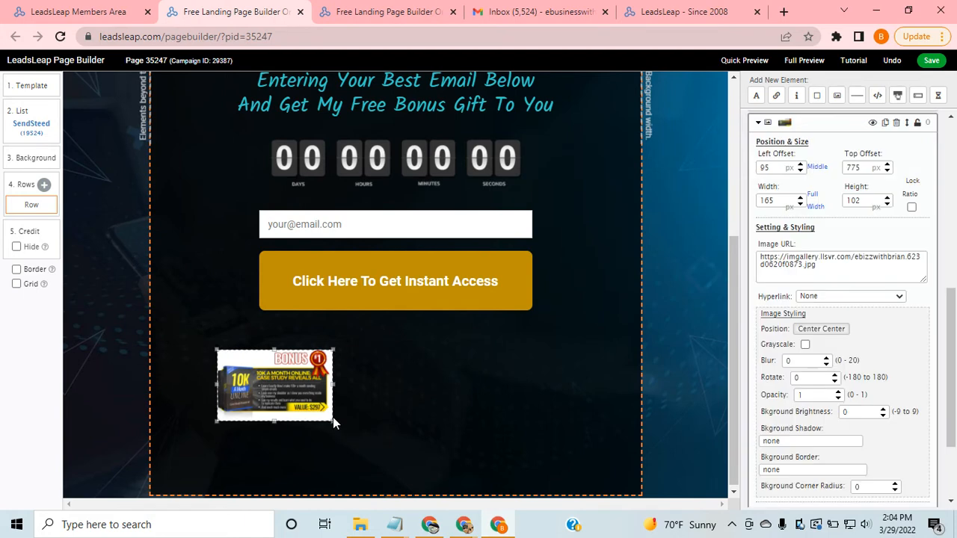
pyautogui.moveTo(333, 424); pyautogui.dragTo(427, 481)
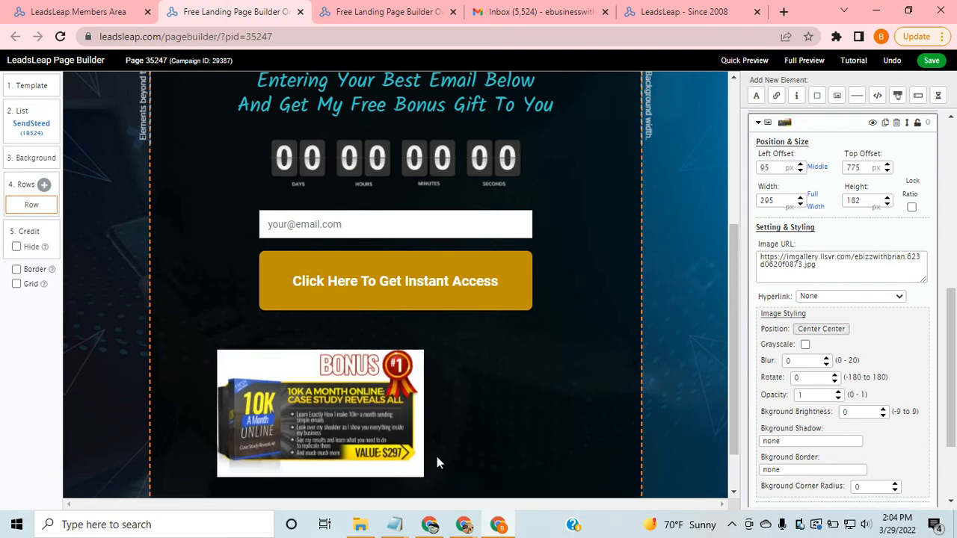
pyautogui.moveTo(384, 429); pyautogui.dragTo(357, 413)
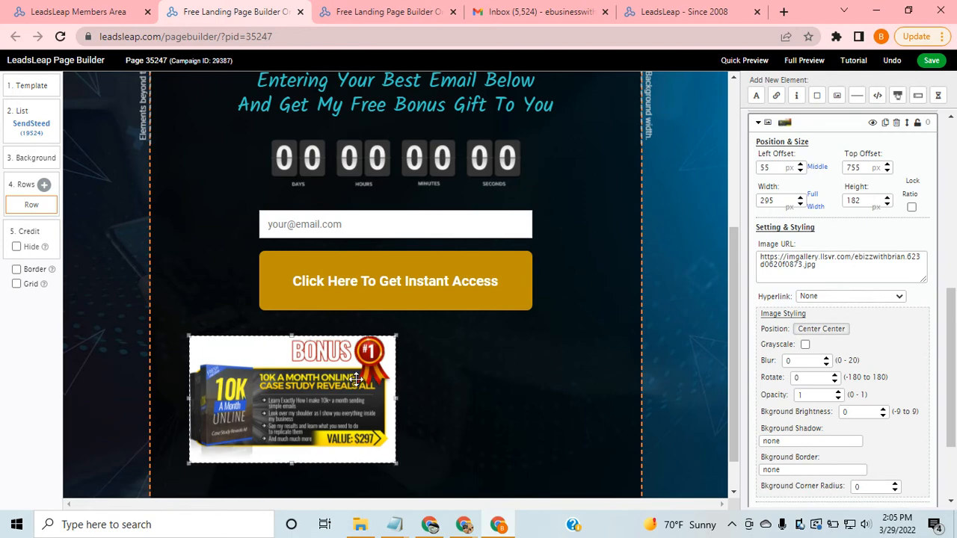
pyautogui.moveTo(355, 381); pyautogui.dragTo(347, 382)
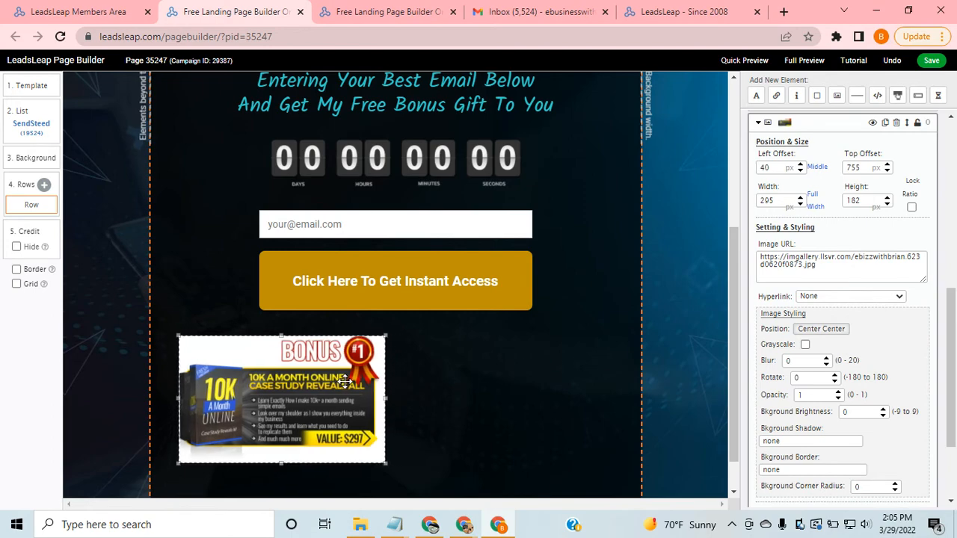
# - Move the next image placeholder beside Bonus #1, to about 410 px left and 779 px top offset, and fill it with the gallery's Bonus #2 picture
pyautogui.scroll(4, 449, 216)
pyautogui.moveTo(246, 225); pyautogui.dragTo(528, 354)
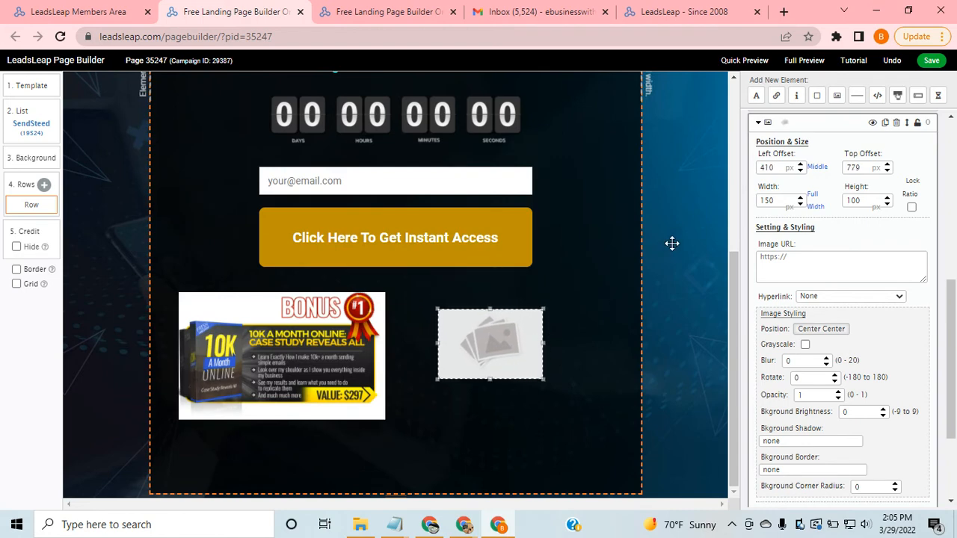
pyautogui.click(809, 270)
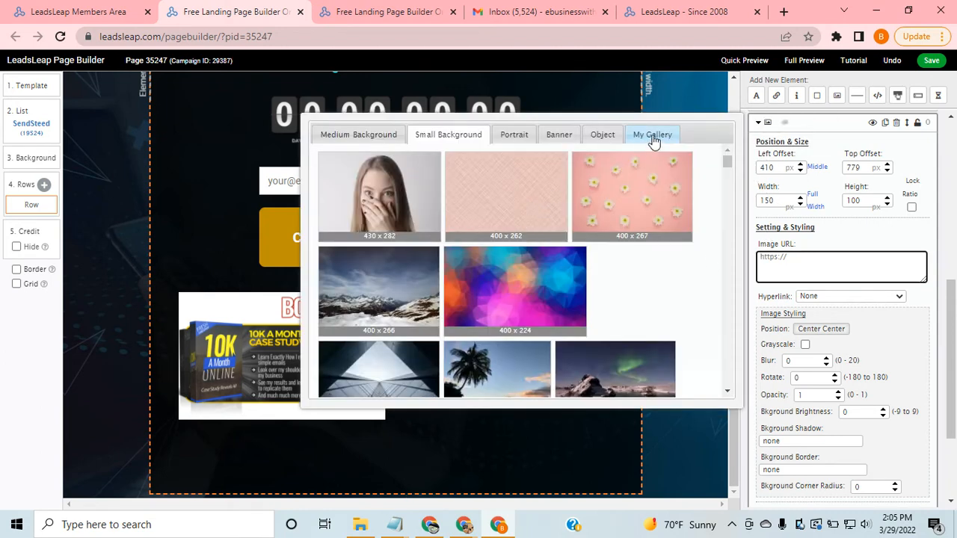
pyautogui.click(652, 137)
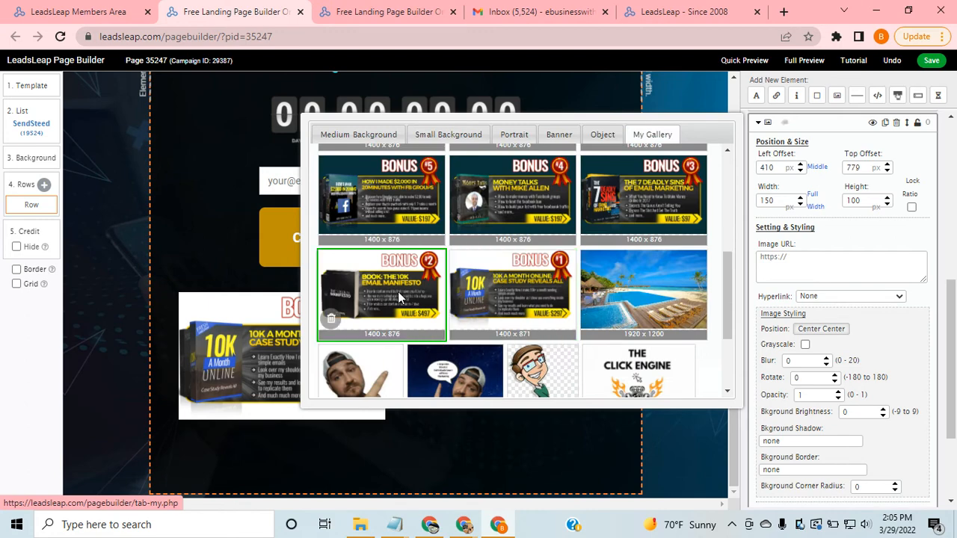
pyautogui.click(397, 292)
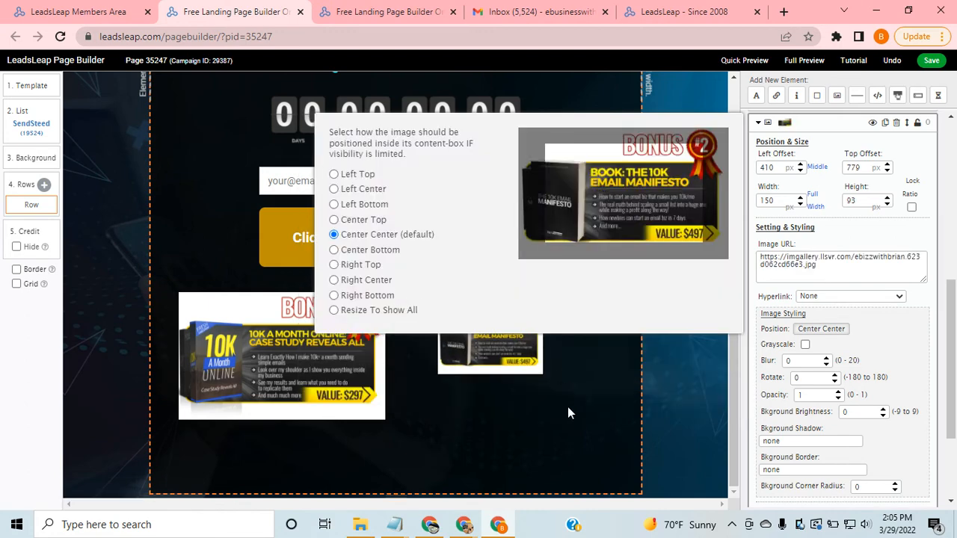
pyautogui.click(526, 378)
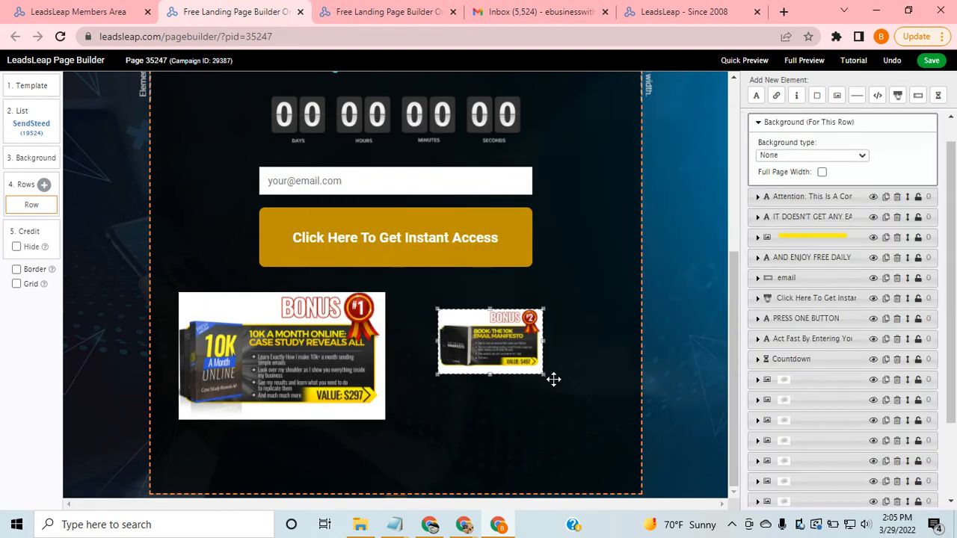
# - Set the Bonus #2 image to 295 × 182 px and align it beside Bonus #1 at about 370 px left and 754 px top offset
pyautogui.click(332, 351)
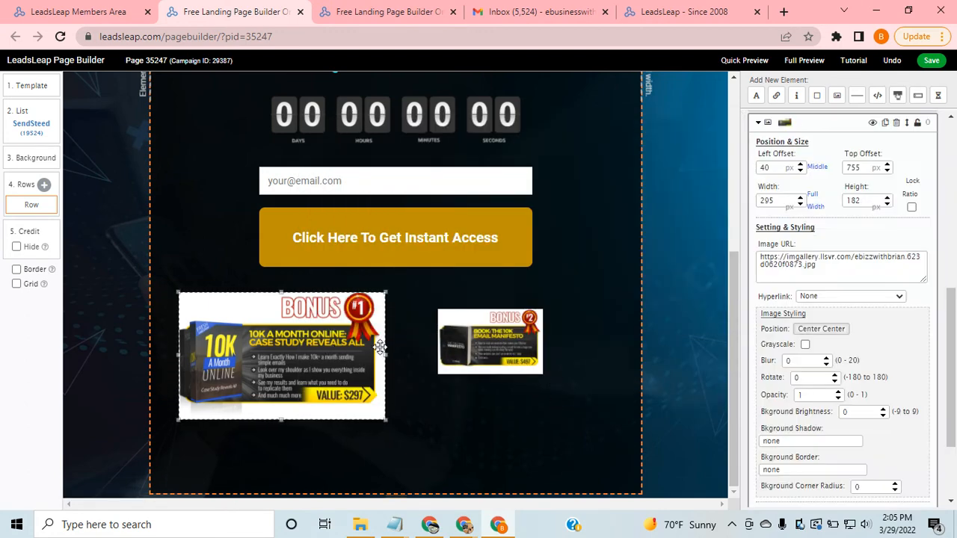
pyautogui.click(459, 333)
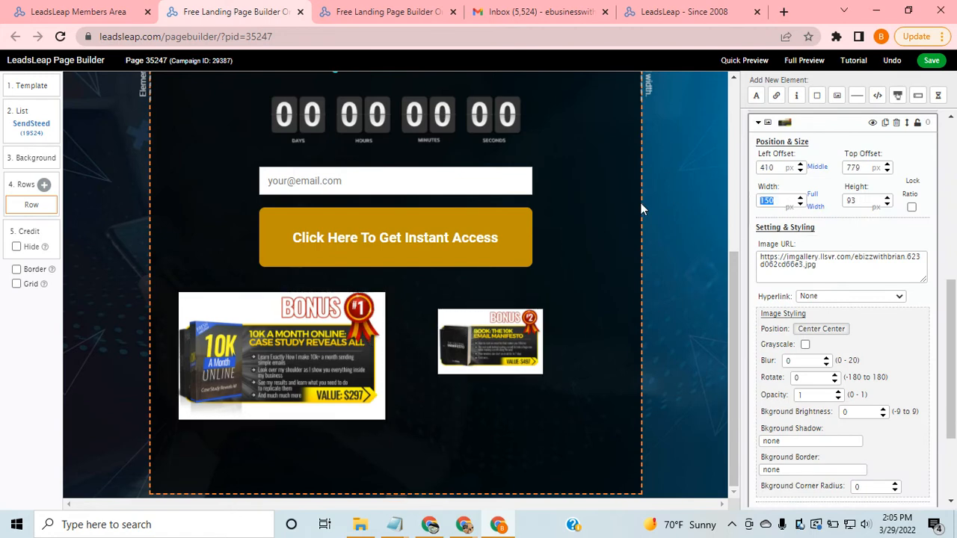
pyautogui.write('295')
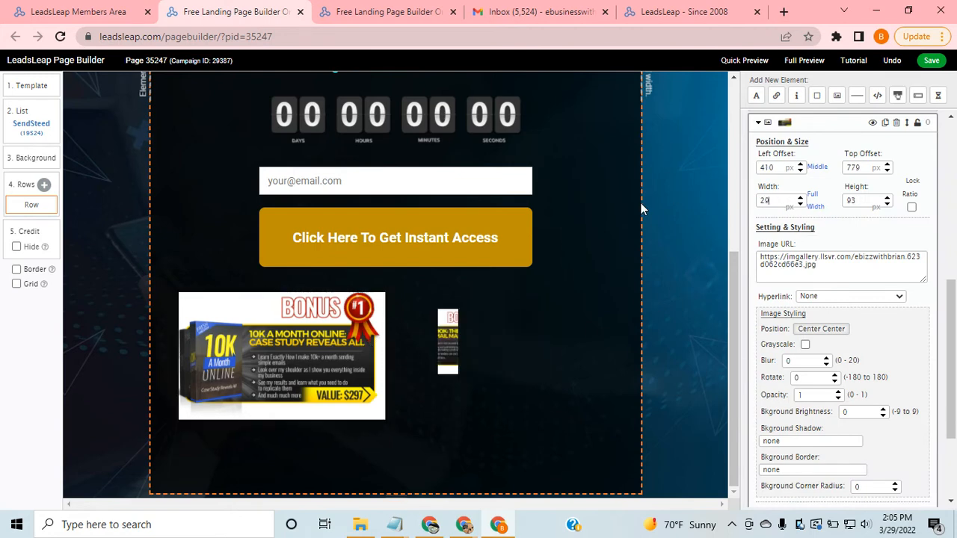
pyautogui.doubleClick(864, 201)
pyautogui.write('1')
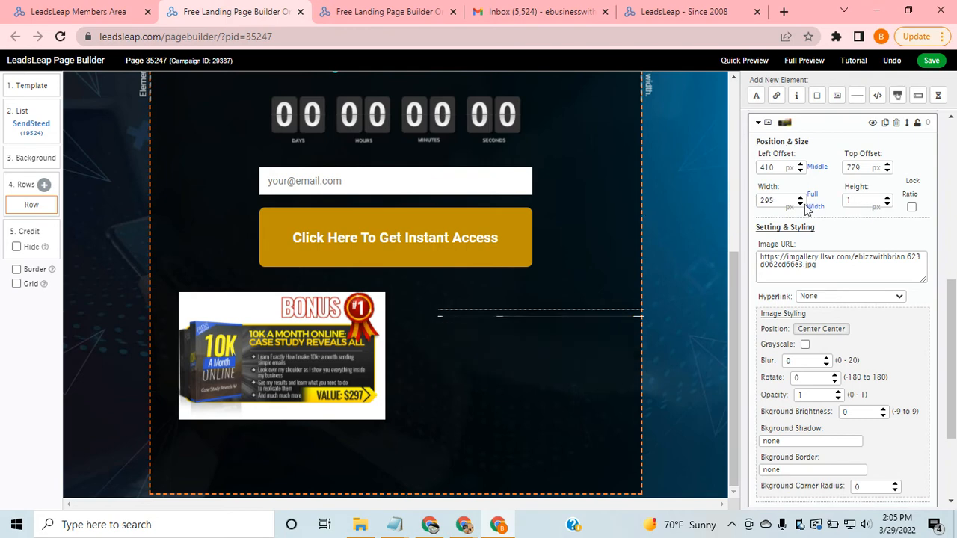
pyautogui.write('82')
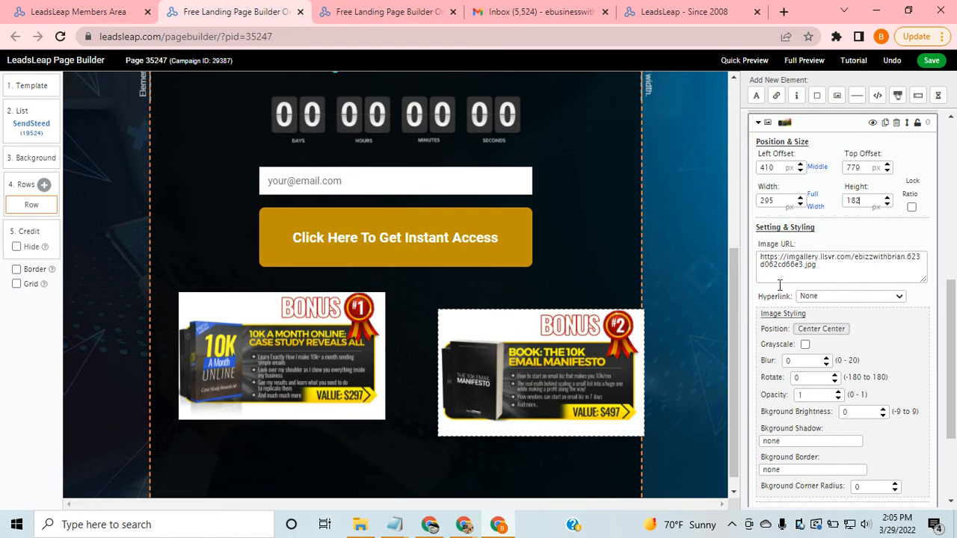
pyautogui.moveTo(560, 355); pyautogui.dragTo(531, 337)
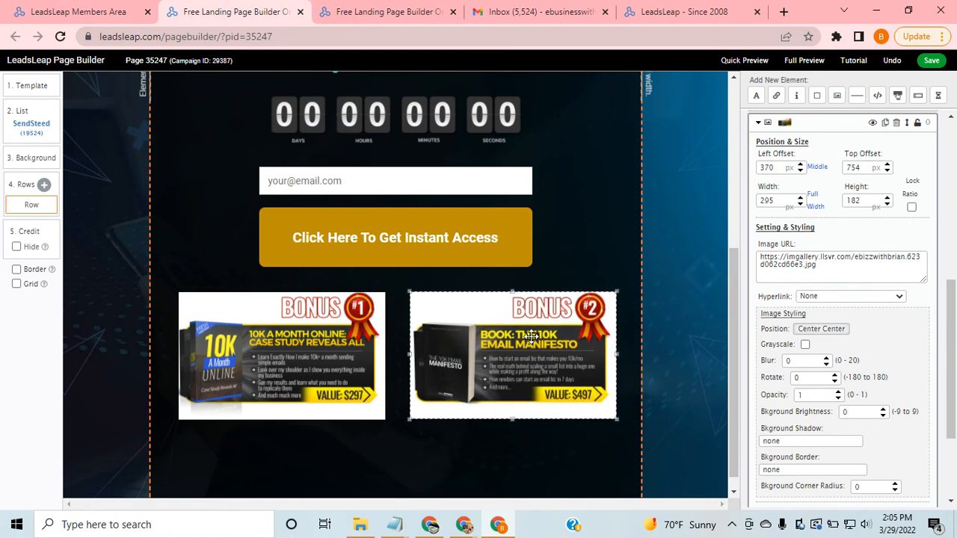
pyautogui.click(553, 276)
# - Move the image placeholder covering the "PRESS ONE BUTTON" headline below the Bonus #1 image, to about 125 px left and 1009 px top offset
pyautogui.scroll(4, 557, 347)
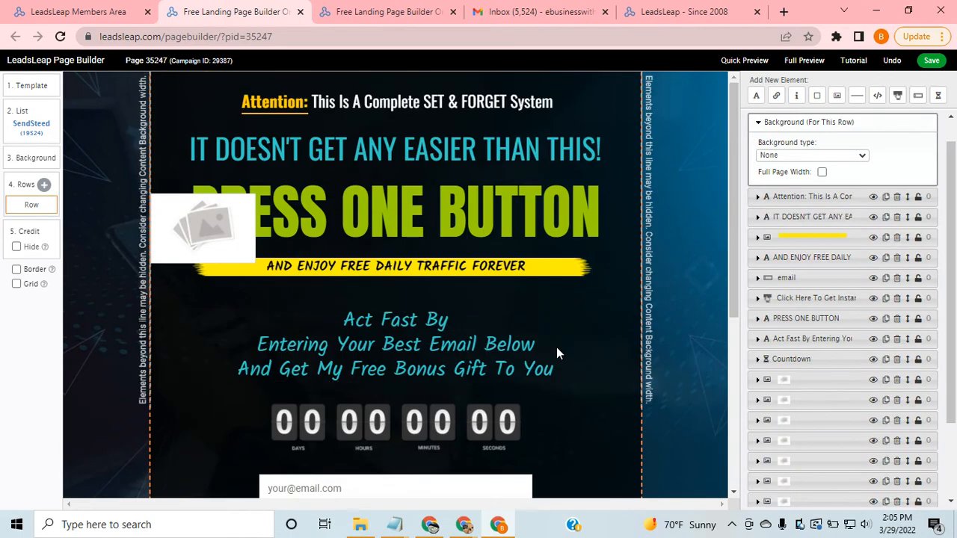
pyautogui.scroll(-4, 556, 345)
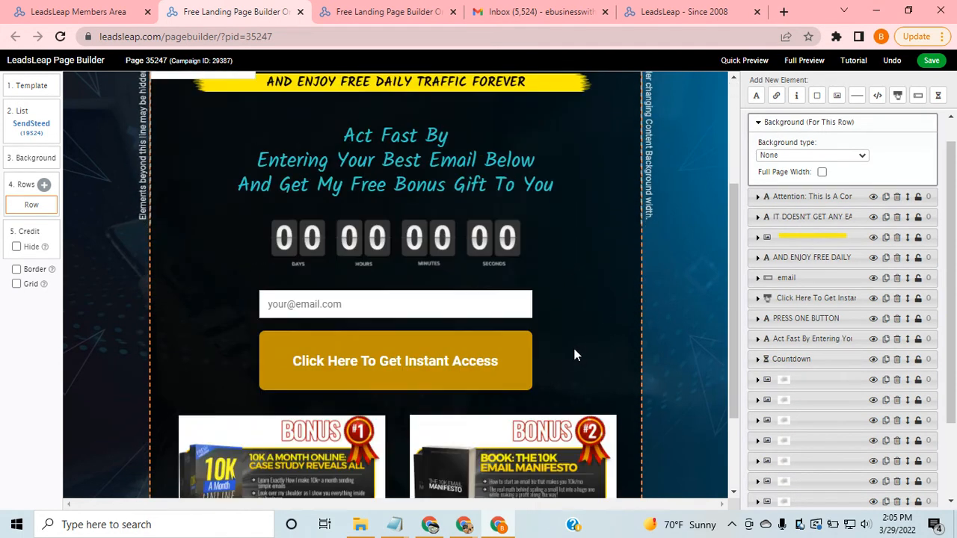
pyautogui.scroll(3, 292, 196)
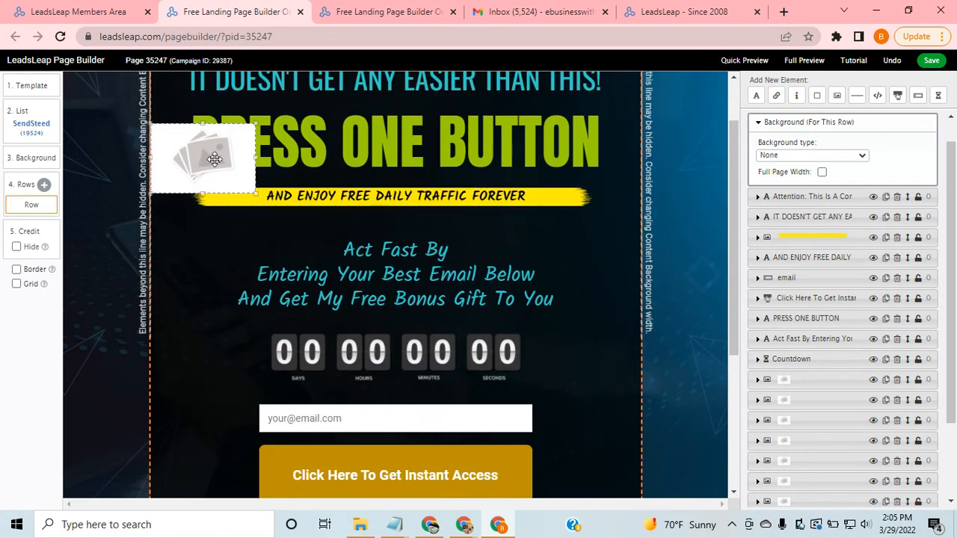
pyautogui.moveTo(212, 150); pyautogui.dragTo(275, 255)
pyautogui.scroll(-3, 284, 224)
pyautogui.moveTo(265, 367); pyautogui.dragTo(304, 447)
pyautogui.scroll(-2, 456, 441)
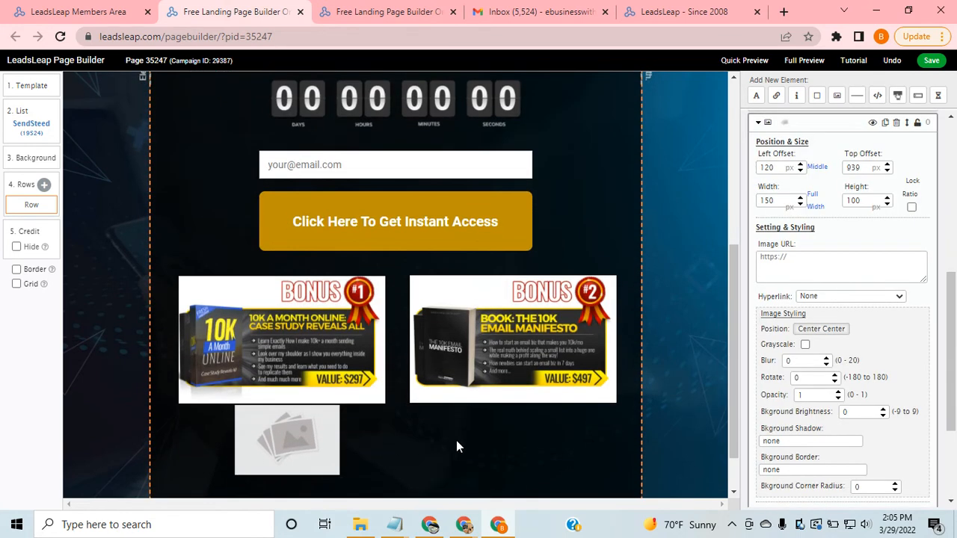
pyautogui.moveTo(297, 383); pyautogui.dragTo(269, 450)
pyautogui.scroll(-1, 364, 407)
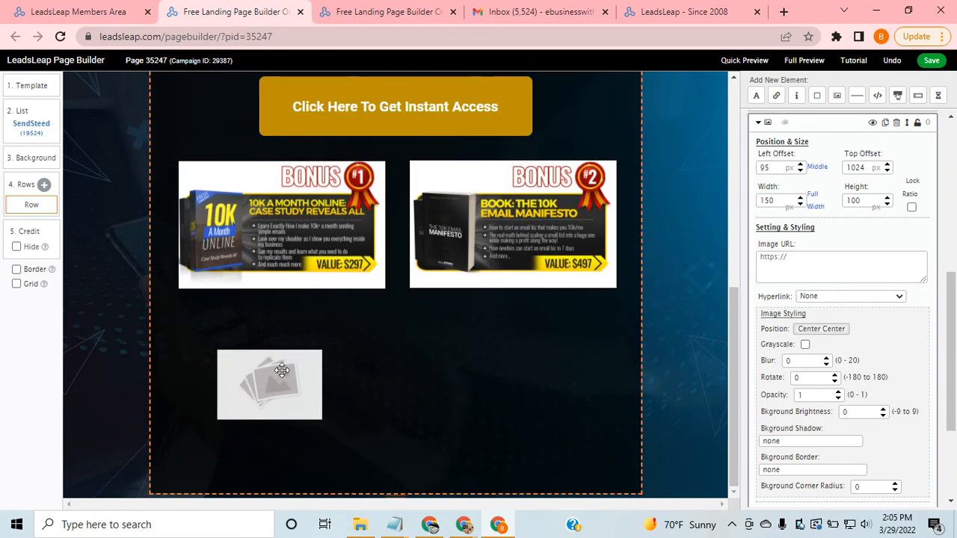
pyautogui.moveTo(275, 376); pyautogui.dragTo(281, 437)
pyautogui.scroll(-1, 373, 398)
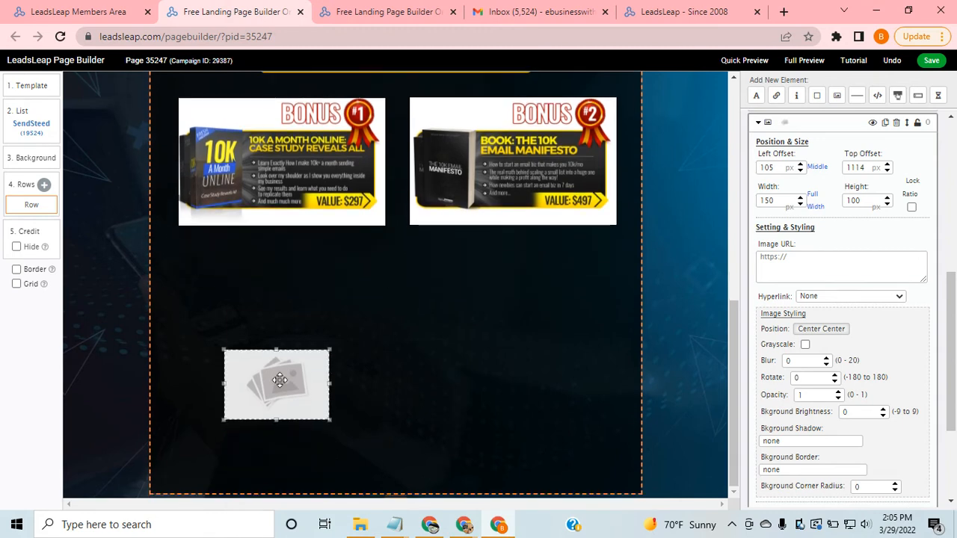
pyautogui.moveTo(279, 382); pyautogui.dragTo(279, 448)
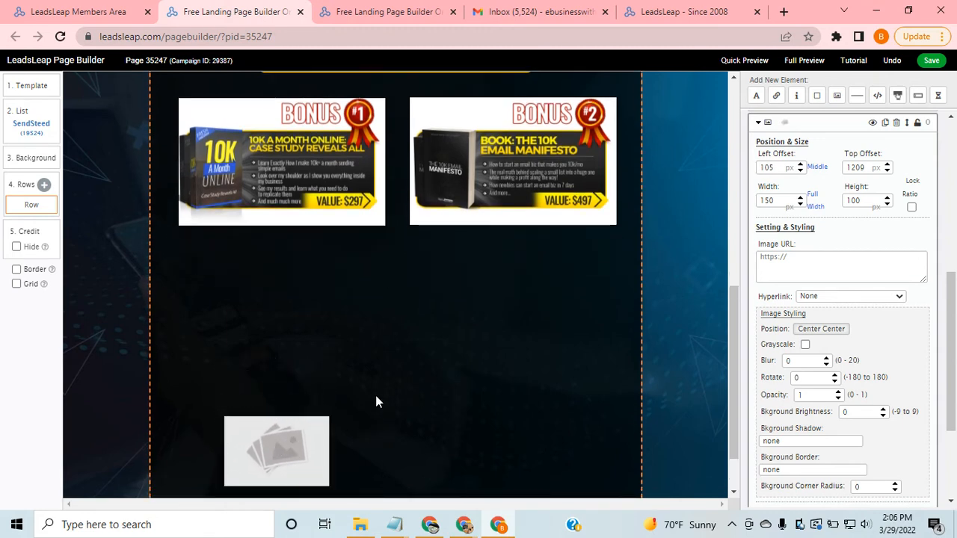
pyautogui.scroll(-1, 375, 400)
pyautogui.moveTo(289, 406); pyautogui.dragTo(304, 246)
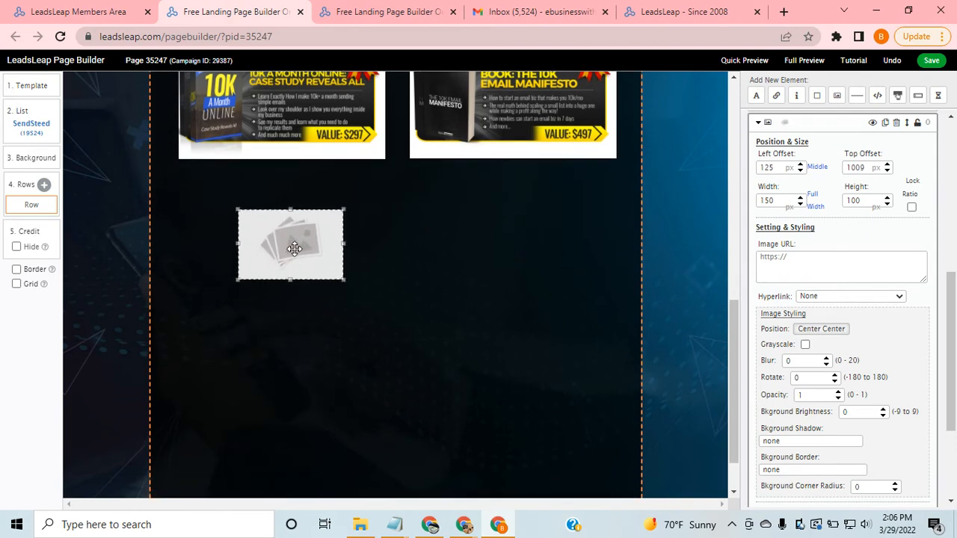
pyautogui.scroll(2, 295, 249)
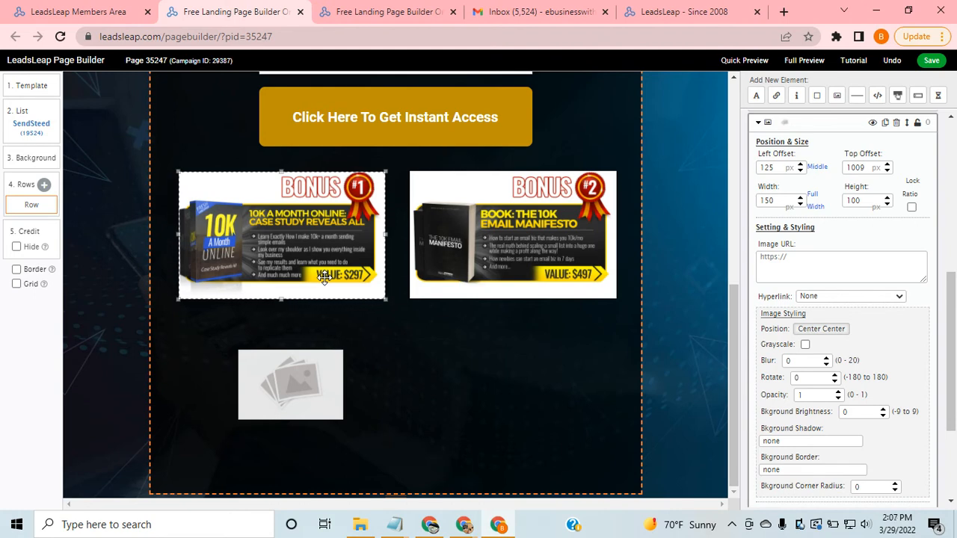
# - Fill the image placeholder below Bonus #1 with the Bonus #3 "The 7 Deadly Sins of Email Marketing" picture from the personal image gallery
pyautogui.click(296, 394)
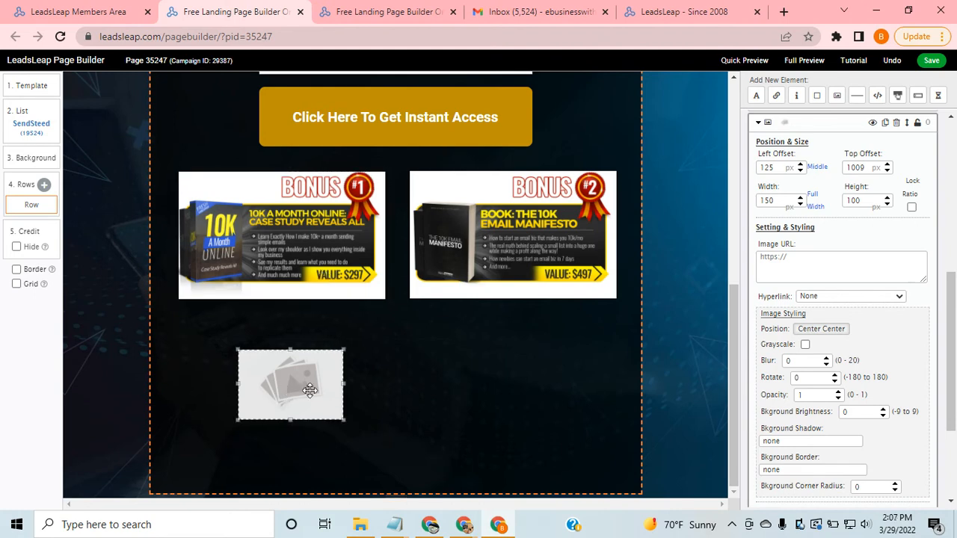
pyautogui.click(800, 266)
pyautogui.click(636, 137)
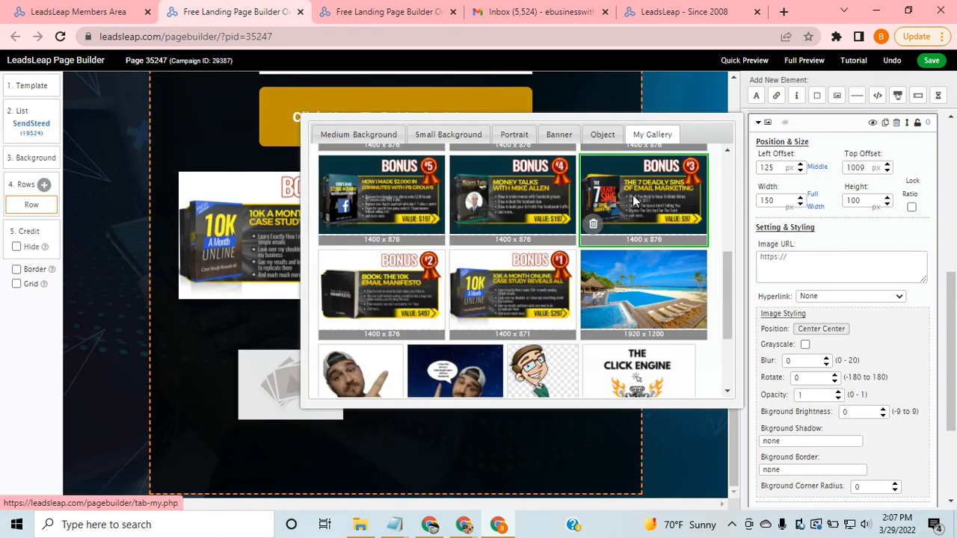
pyautogui.click(633, 195)
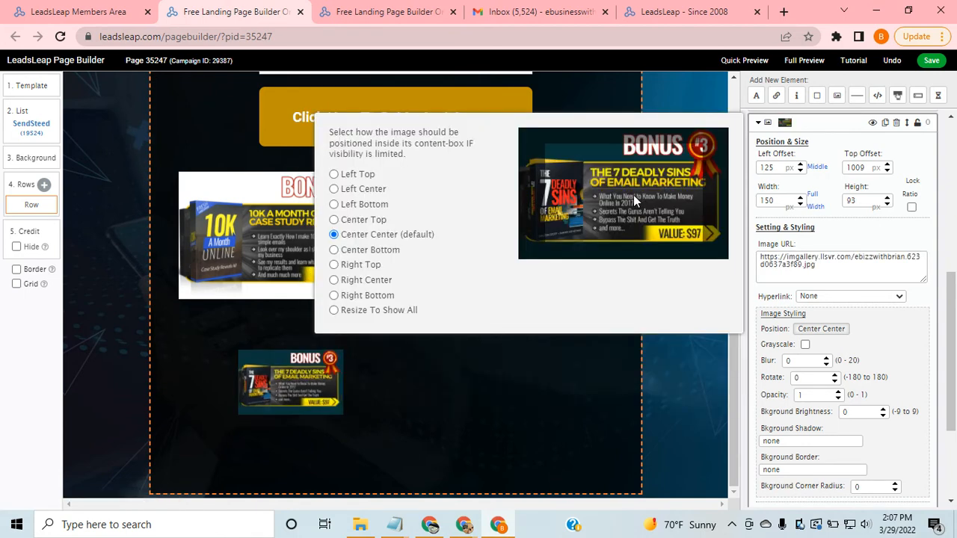
pyautogui.click(395, 373)
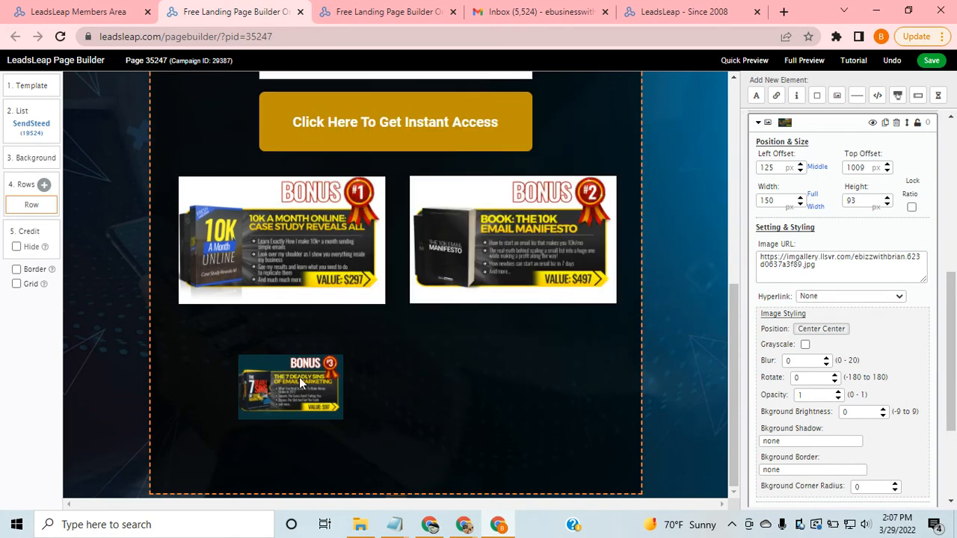
# - Set the Bonus #3 image to 295 × 182 px and align it under Bonus #1 at about 40 px left and 954 px top offset
pyautogui.doubleClick(760, 201)
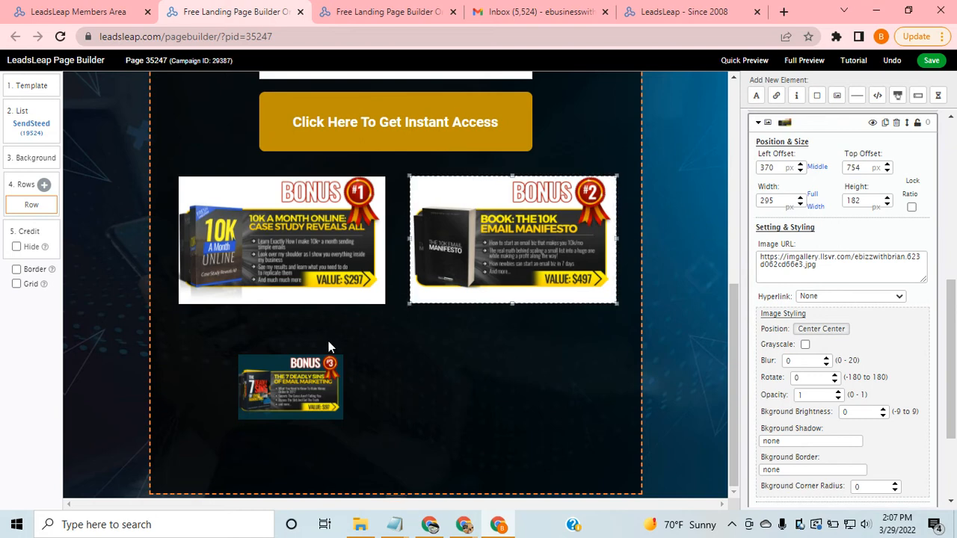
pyautogui.click(303, 381)
pyautogui.moveTo(782, 200); pyautogui.dragTo(725, 211)
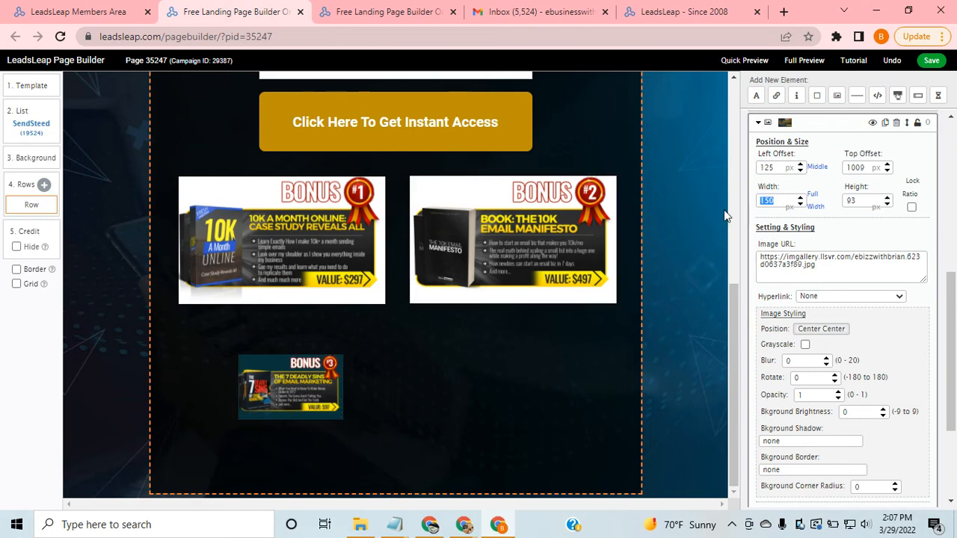
pyautogui.write('295')
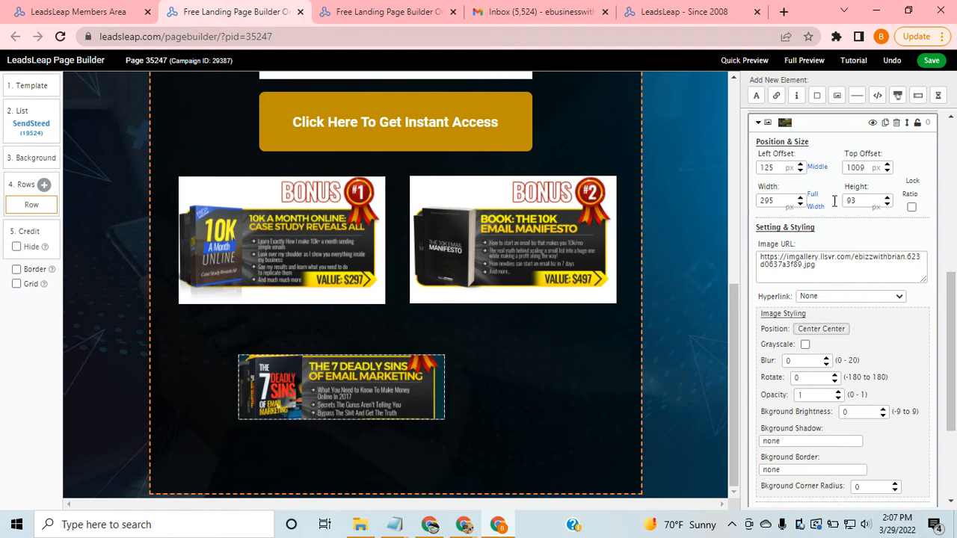
pyautogui.moveTo(860, 200); pyautogui.dragTo(836, 206)
pyautogui.write('182')
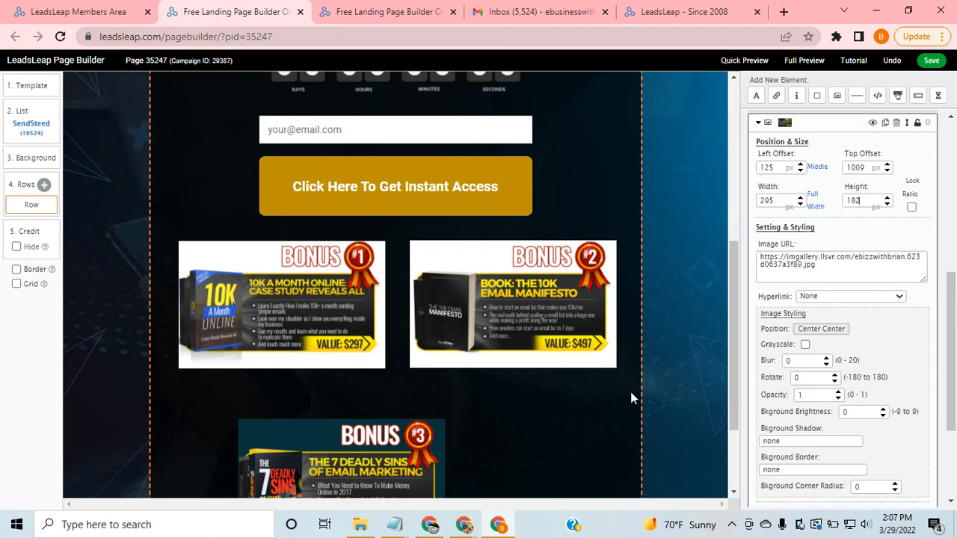
pyautogui.scroll(-2, 528, 400)
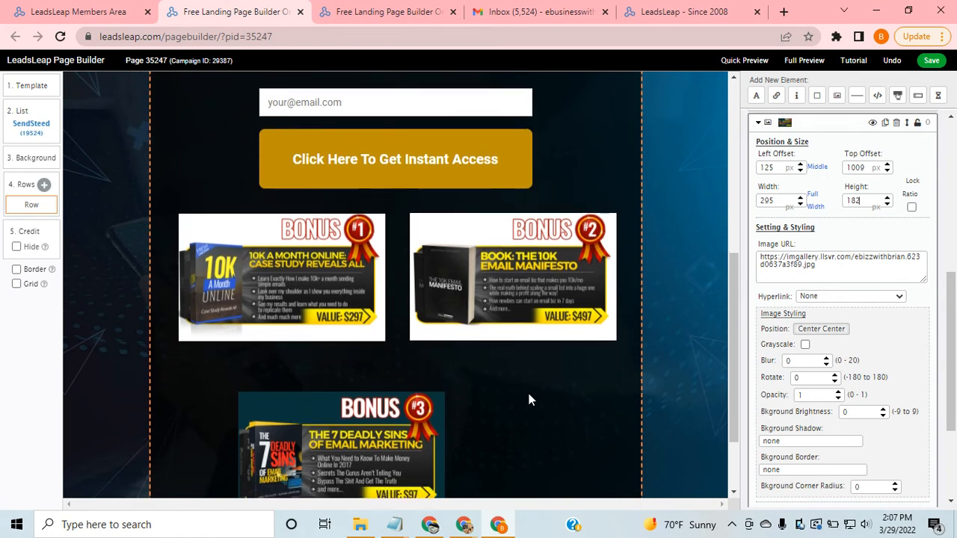
pyautogui.moveTo(336, 369); pyautogui.dragTo(311, 349)
pyautogui.scroll(1, 555, 372)
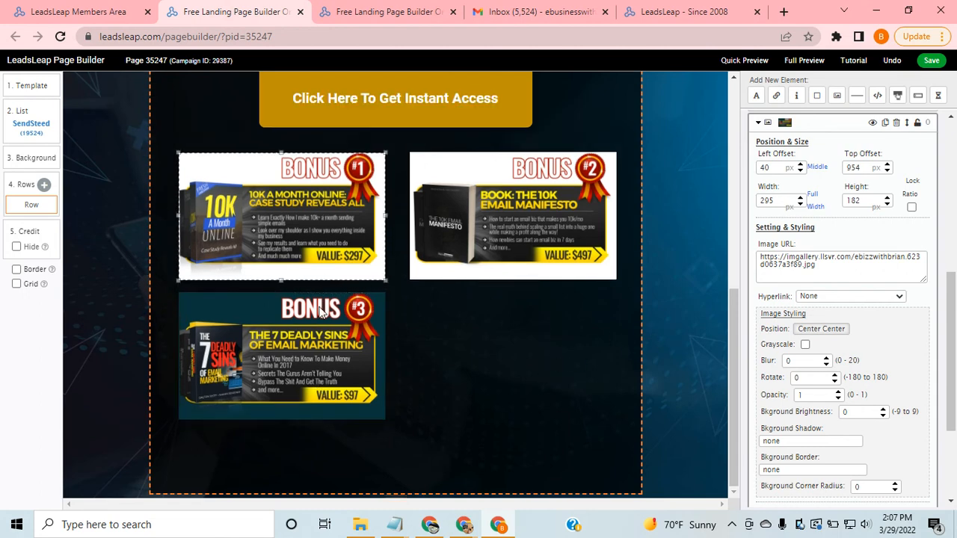
pyautogui.scroll(7, 215, 175)
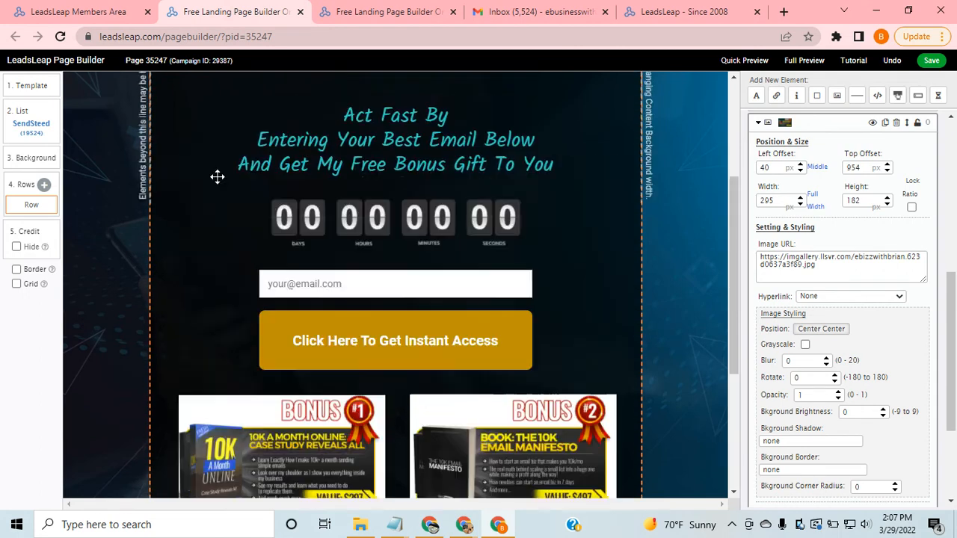
# - Move the image placeholder near the "Act Fast By" headline beside the Bonus #3 image, to about 430 px left and 985 px top offset
pyautogui.moveTo(211, 91); pyautogui.dragTo(516, 374)
pyautogui.scroll(-1, 310, 261)
pyautogui.scroll(-5, 498, 336)
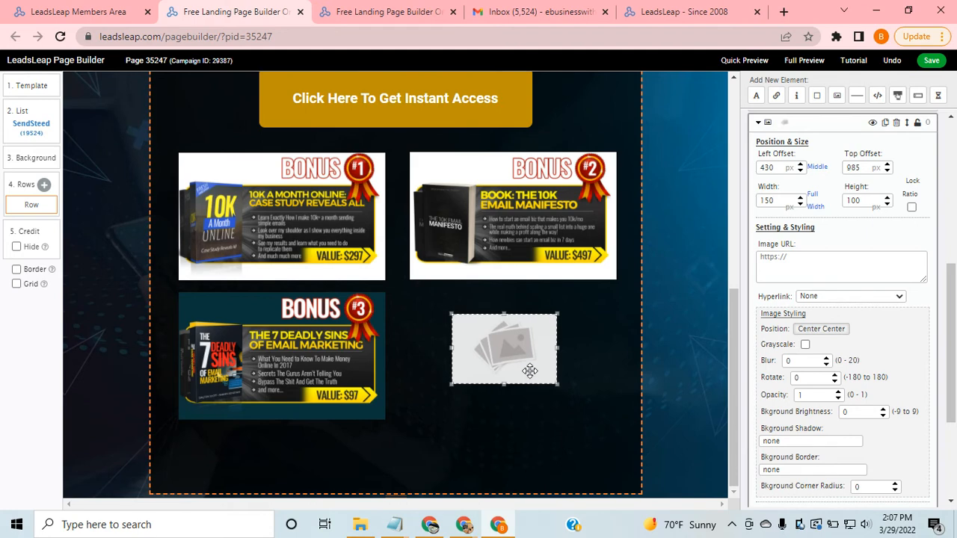
# - Fill the image placeholder beside Bonus #3 with the Bonus #4 "Money Talks" picture from the personal image gallery, keeping Center Center positioning
pyautogui.click(800, 259)
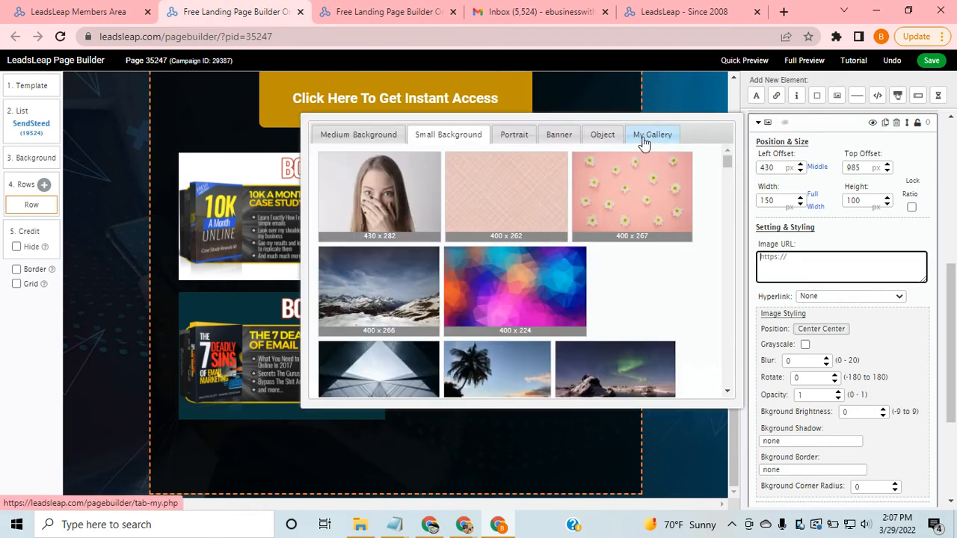
pyautogui.click(645, 140)
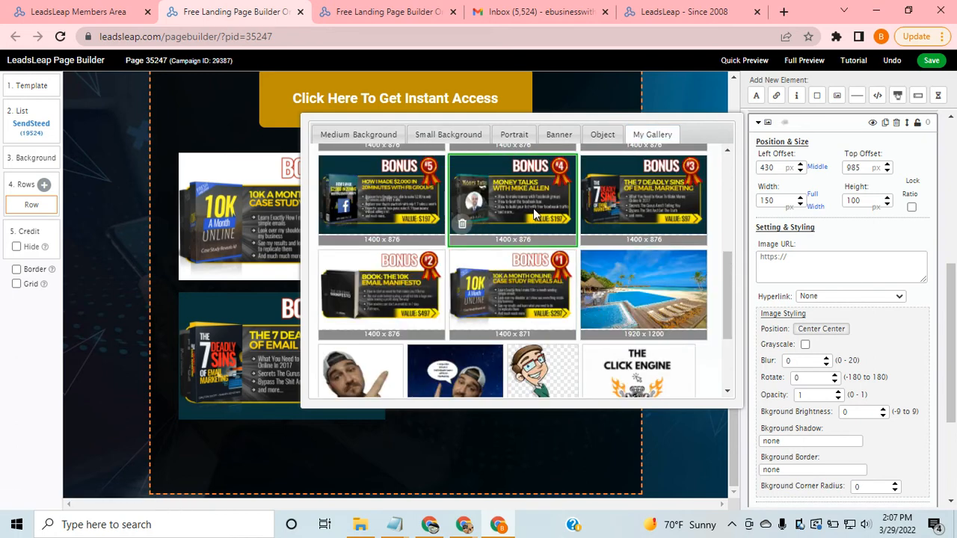
pyautogui.click(528, 186)
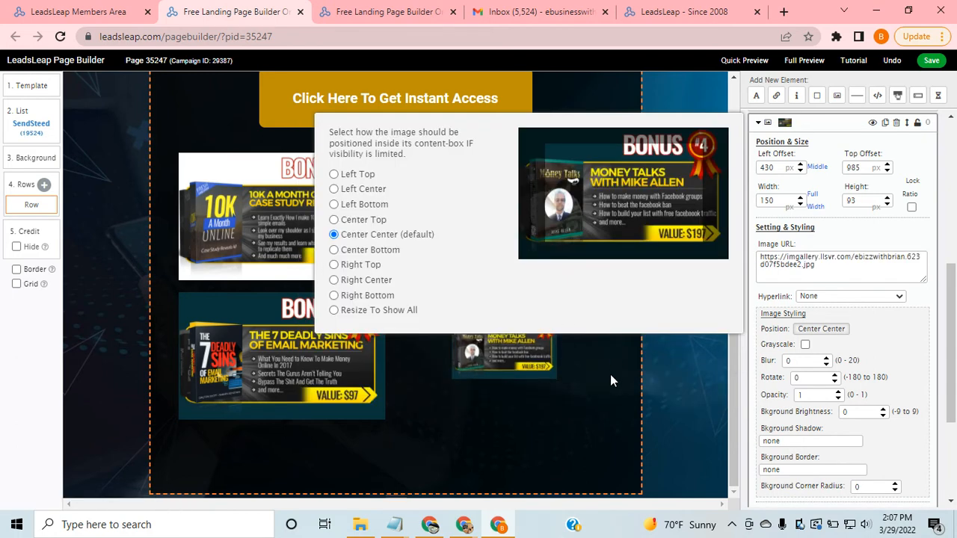
pyautogui.click(597, 389)
# - Set the Bonus #4 image to 295 × 182 px and align it beside Bonus #3 at about 370 px left and 955 px top offset
pyautogui.click(535, 359)
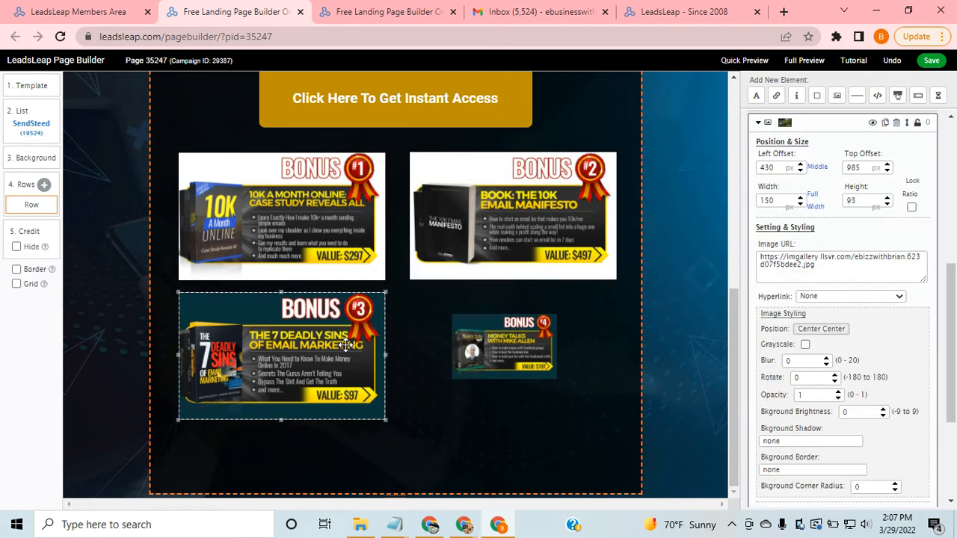
pyautogui.click(499, 336)
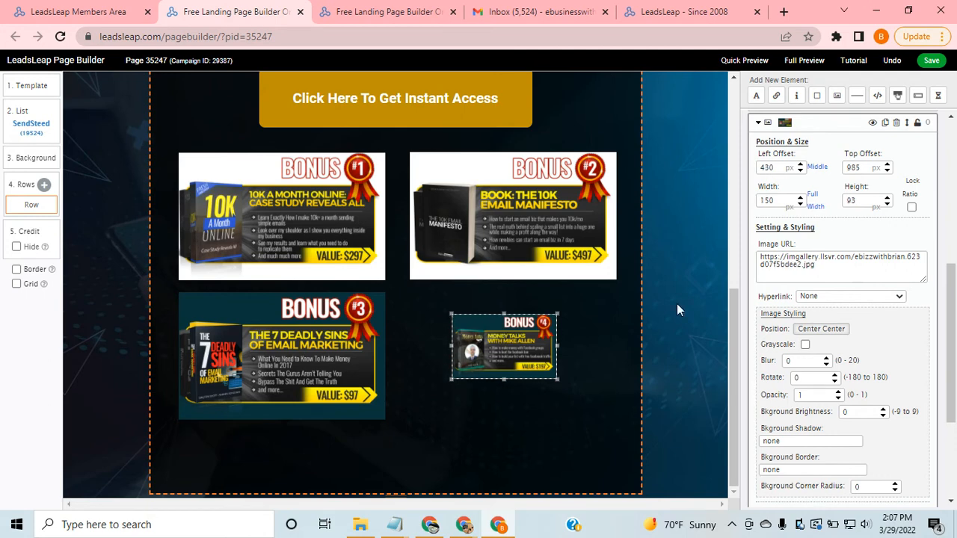
pyautogui.moveTo(778, 204); pyautogui.dragTo(715, 213)
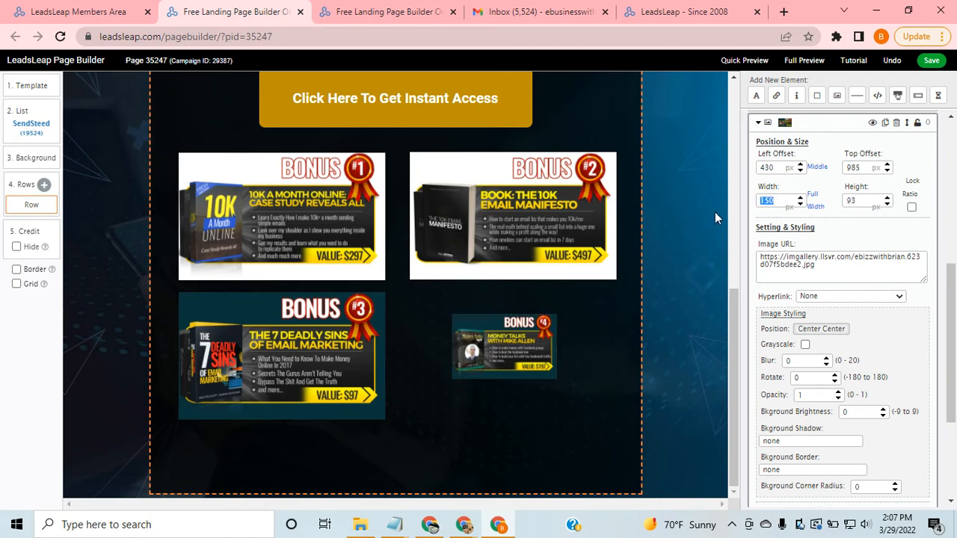
pyautogui.write('295')
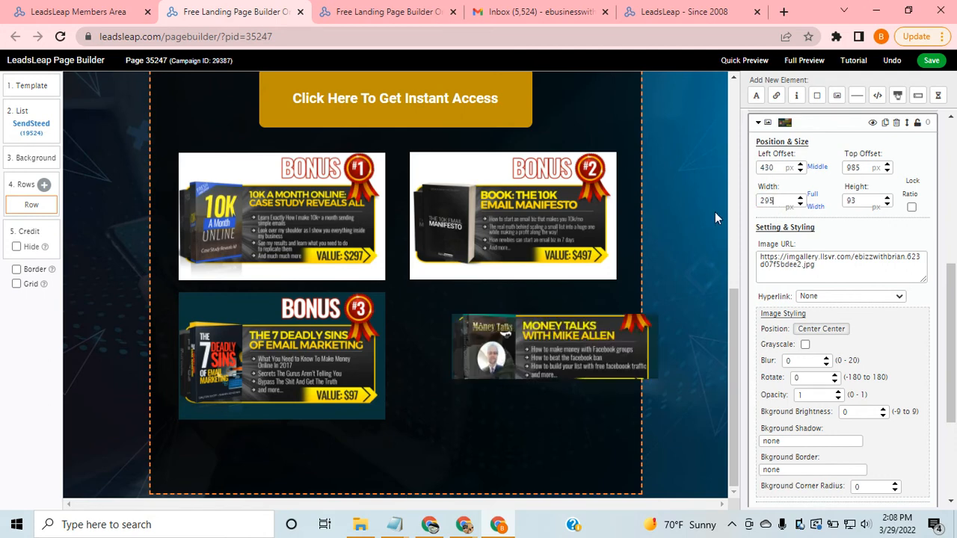
pyautogui.press('Tab')
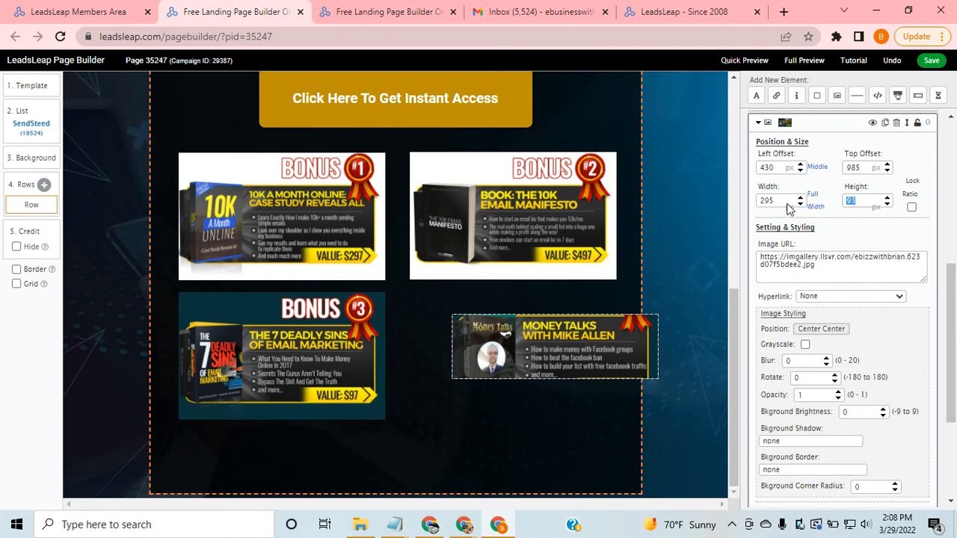
pyautogui.write('182')
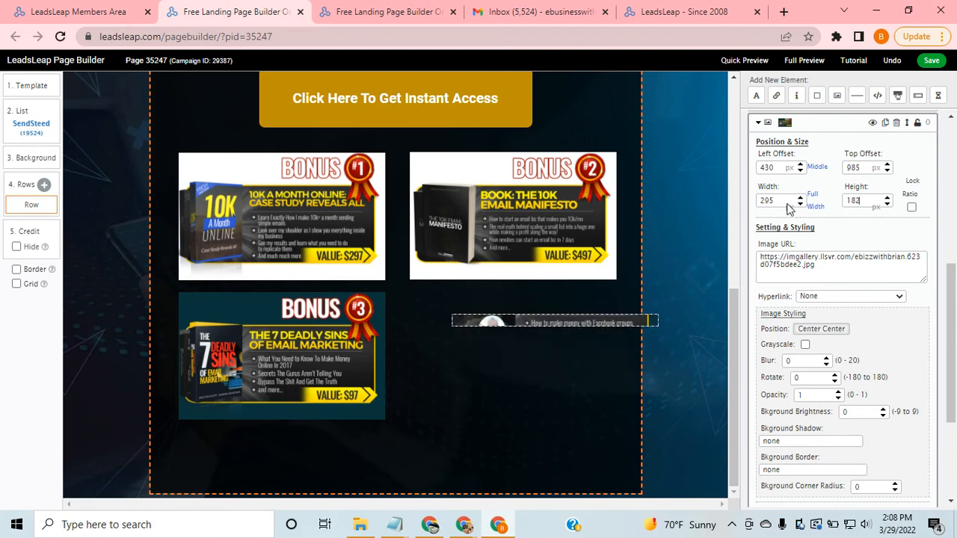
pyautogui.moveTo(547, 344)
pyautogui.mouseDown()
pyautogui.moveTo(487, 317)
pyautogui.moveTo(543, 337)
pyautogui.mouseUp()
pyautogui.click(493, 446)
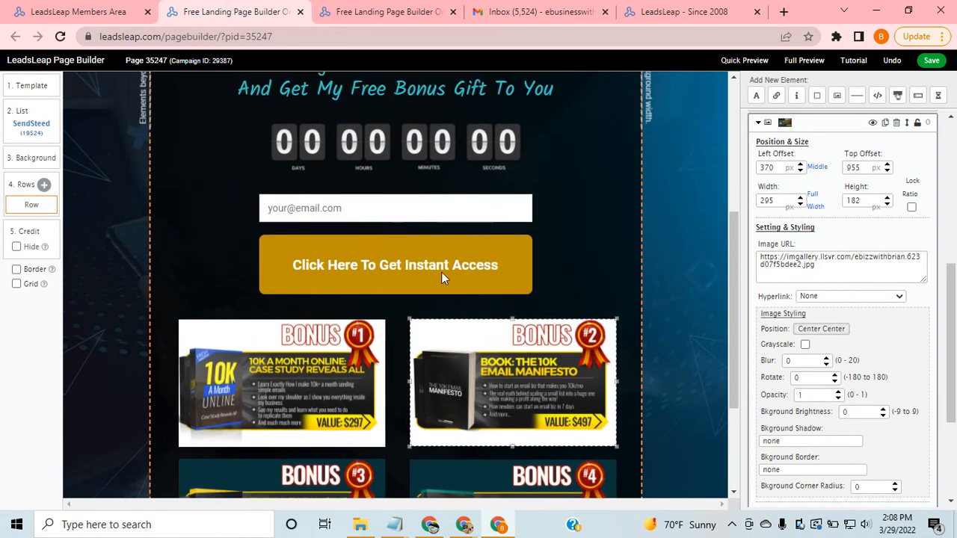
# - Duplicate the countdown timer and place the copy below the bonus images at about 181 px left and 1189 px top offset
pyautogui.click(434, 151)
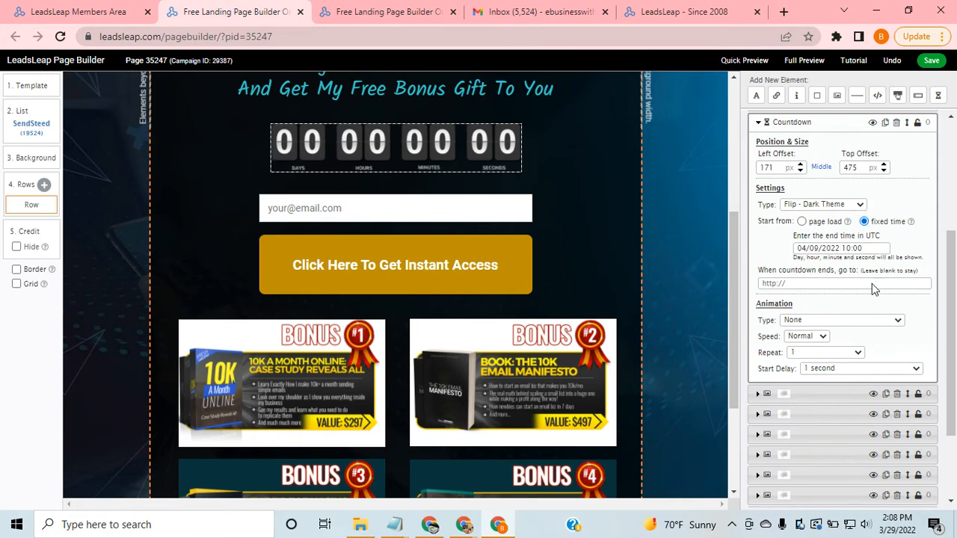
pyautogui.click(887, 125)
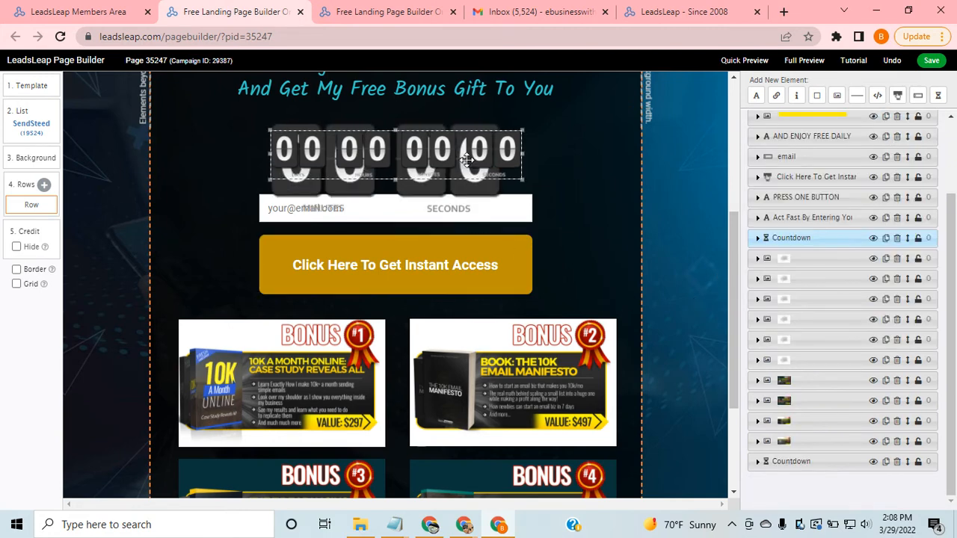
pyautogui.moveTo(471, 188); pyautogui.dragTo(478, 489)
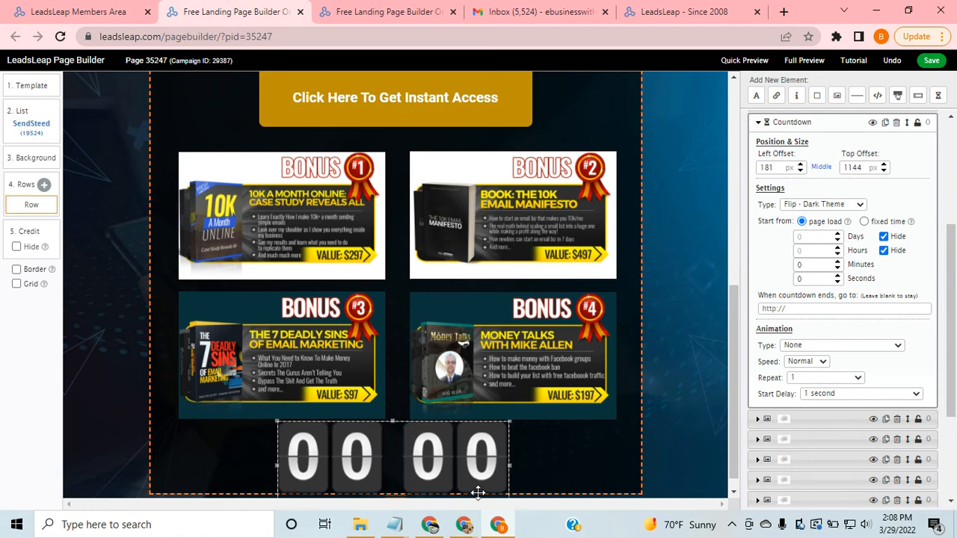
pyautogui.scroll(-2, 540, 453)
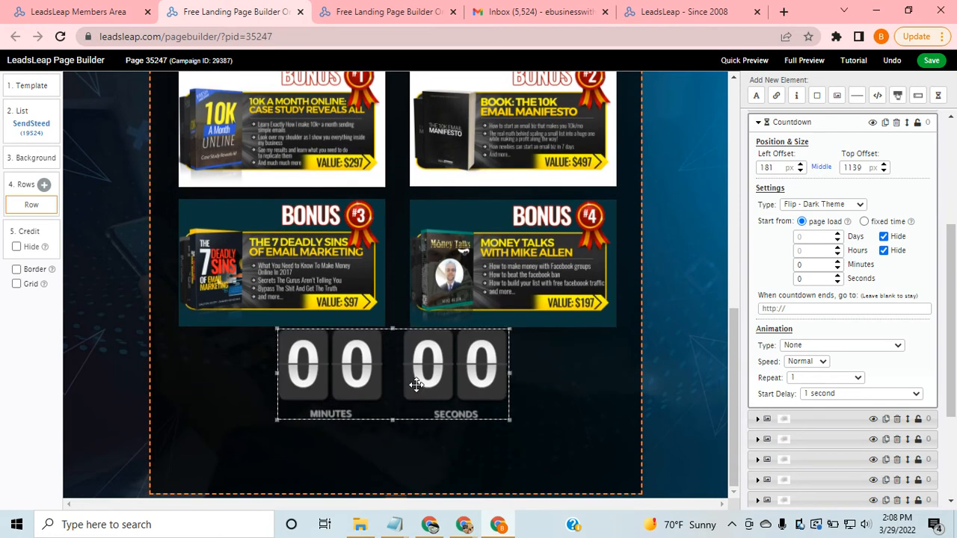
pyautogui.moveTo(417, 386); pyautogui.dragTo(418, 420)
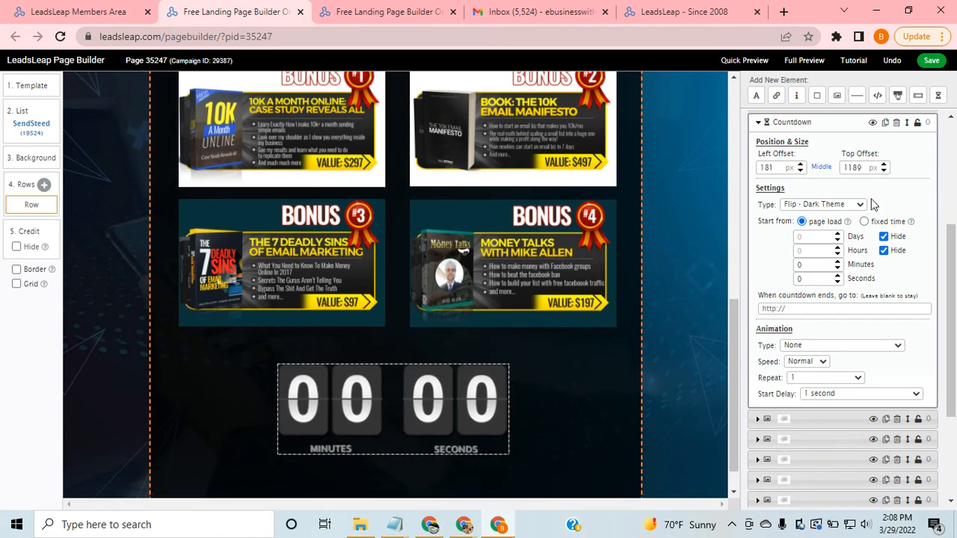
# - Set the duplicated countdown to the fixed end time 04/09/2022 10:00 UTC and centre it horizontally
pyautogui.click(865, 222)
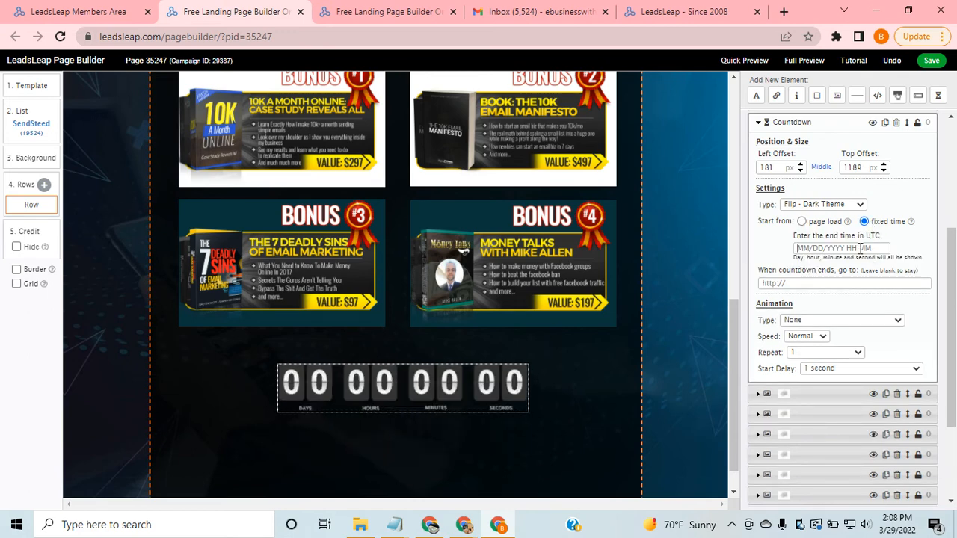
pyautogui.click(860, 248)
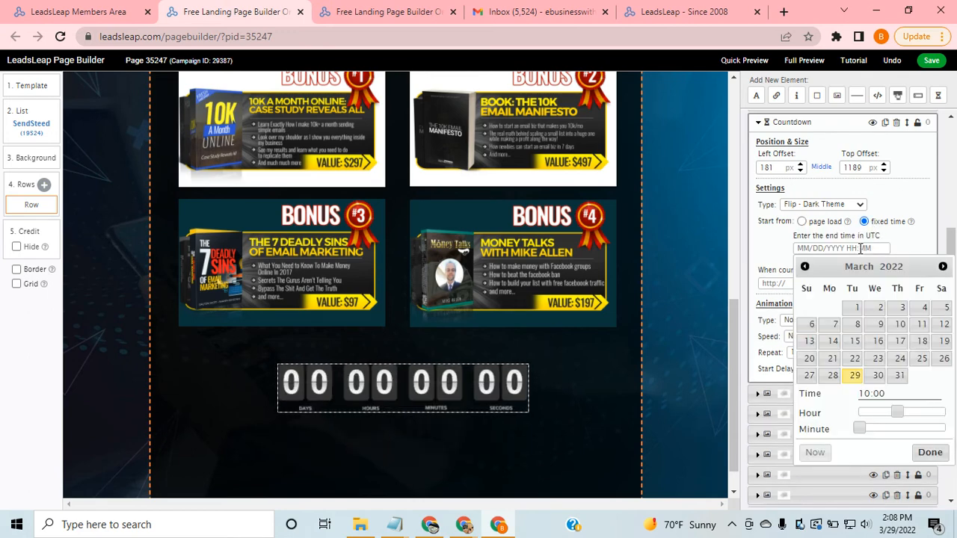
pyautogui.click(943, 267)
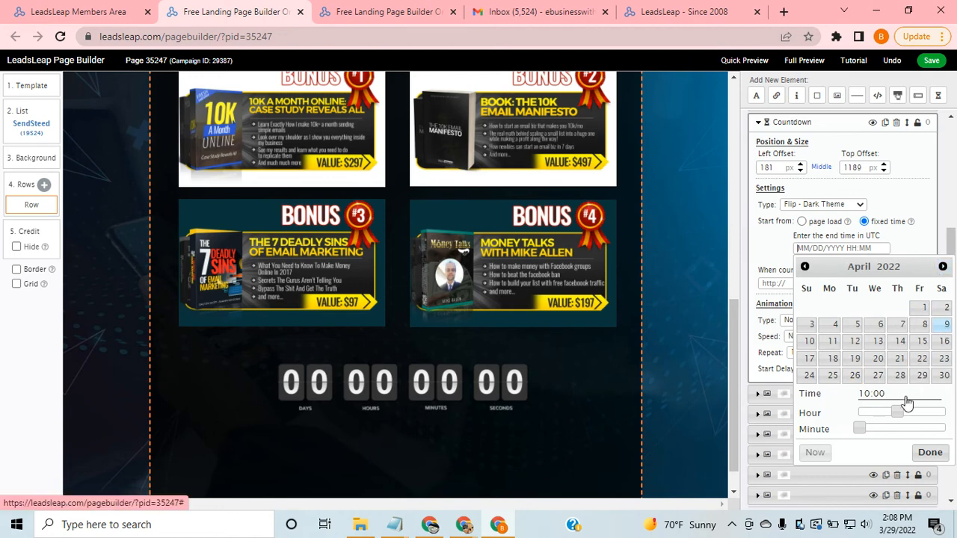
pyautogui.click(930, 453)
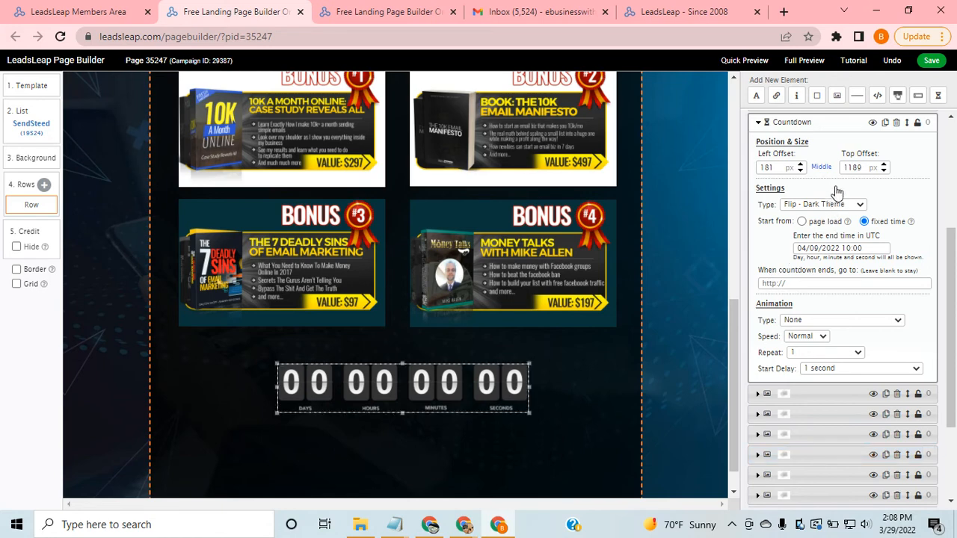
pyautogui.click(821, 166)
pyautogui.scroll(-1, 546, 407)
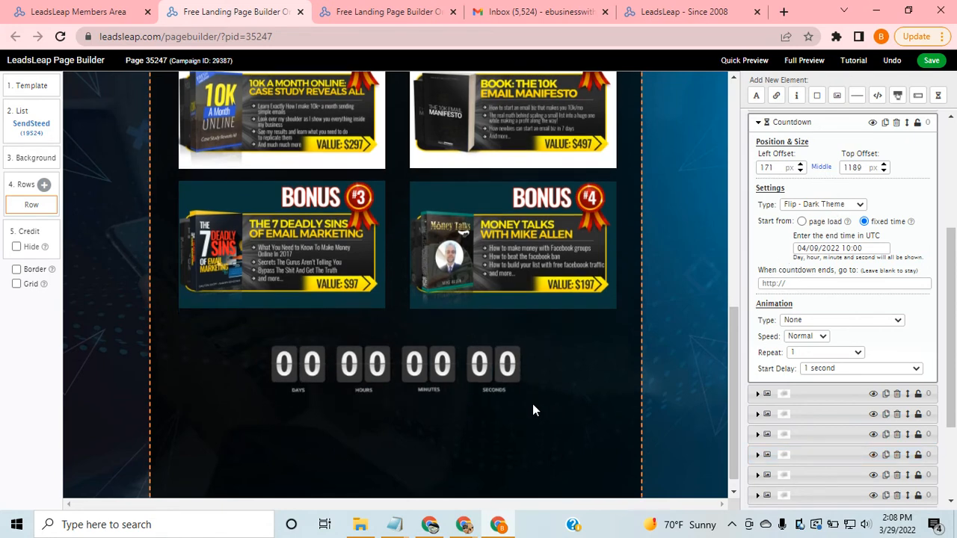
pyautogui.scroll(-1, 533, 410)
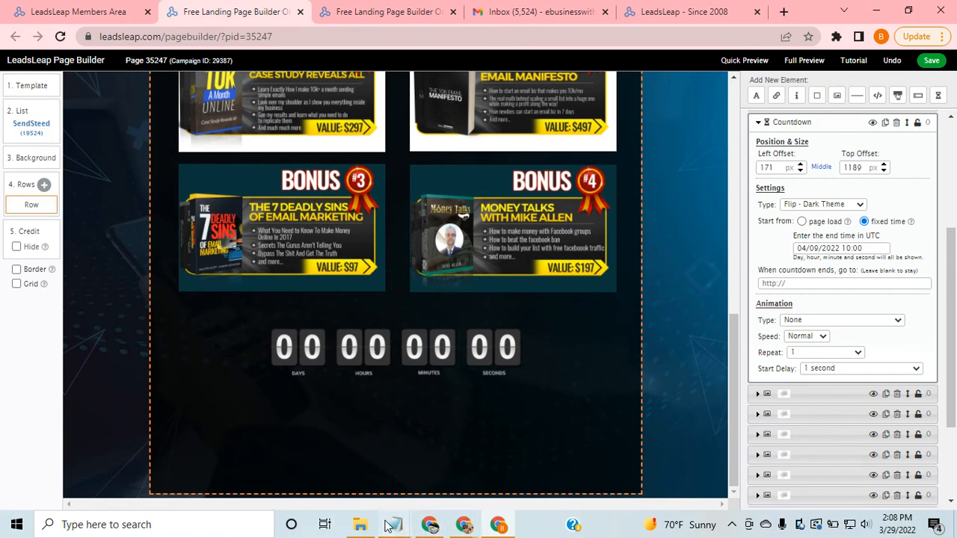
# - Switch to the "spring traffic ads" Notepad file and copy the lines from "If You Act Now You Will Get My" through "Before Time Runs Out"
pyautogui.moveTo(394, 525)
pyautogui.click(480, 481)
pyautogui.scroll(-1, 235, 314)
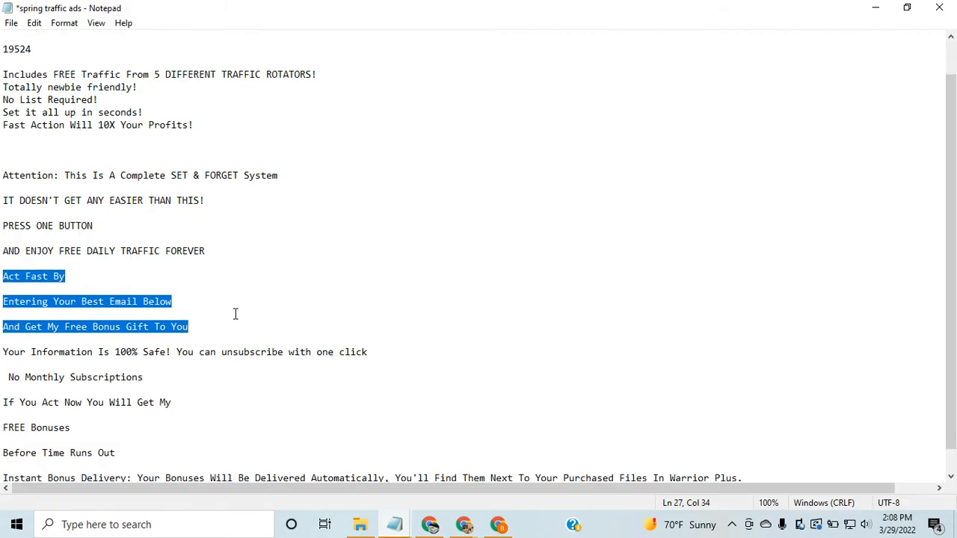
pyautogui.scroll(-1, 235, 314)
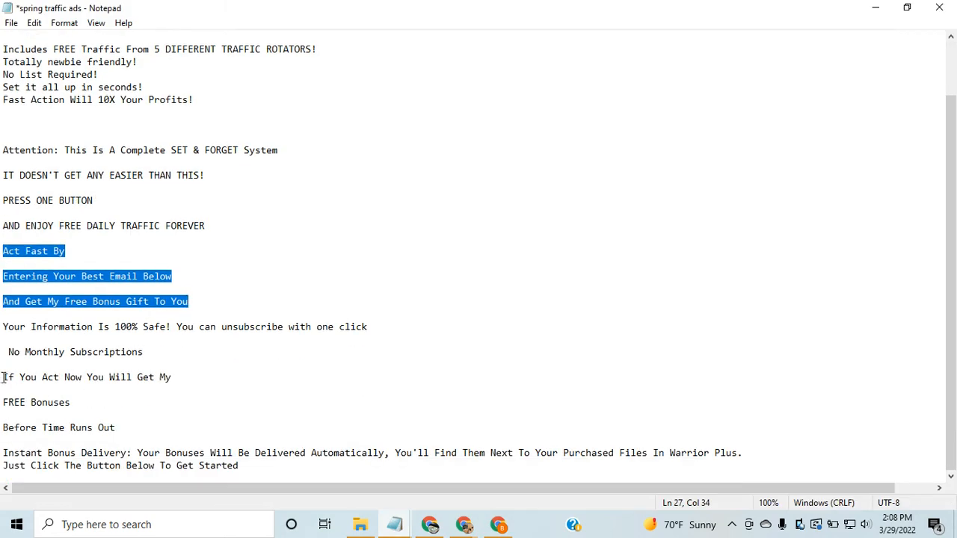
pyautogui.moveTo(4, 378); pyautogui.dragTo(132, 427)
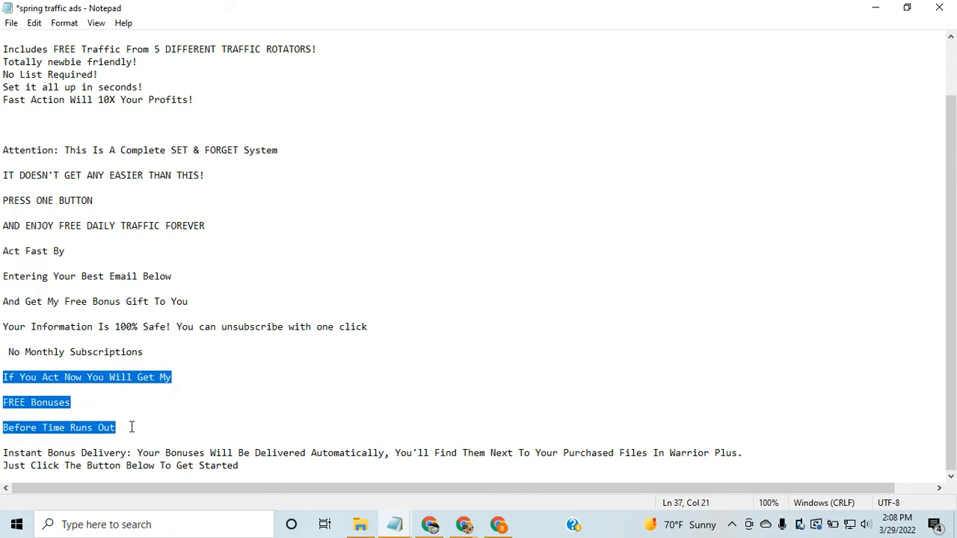
pyautogui.rightClick(57, 399)
pyautogui.click(91, 229)
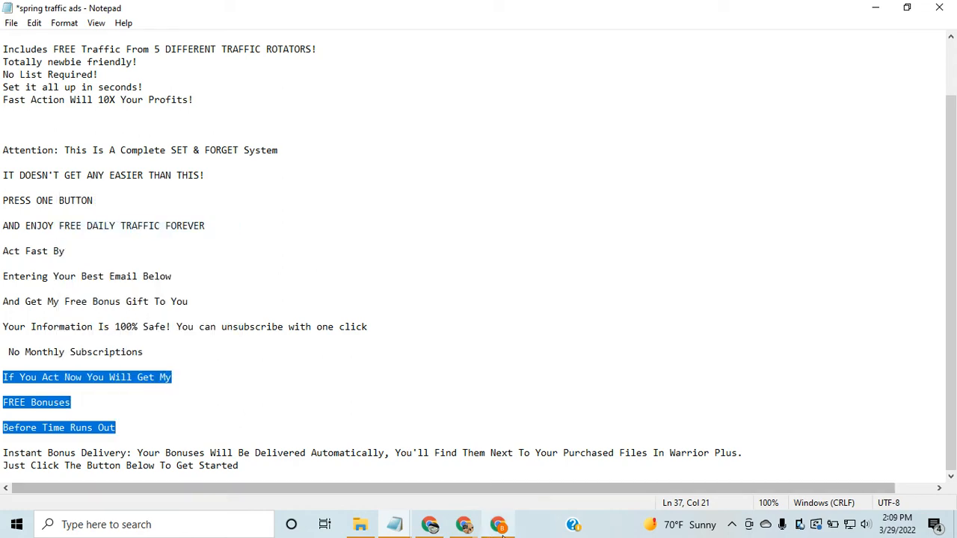
# - Back in the page builder, add a text element under the lower countdown at about 255 px left, 1290 px top, containing the copied lines
pyautogui.click(500, 527)
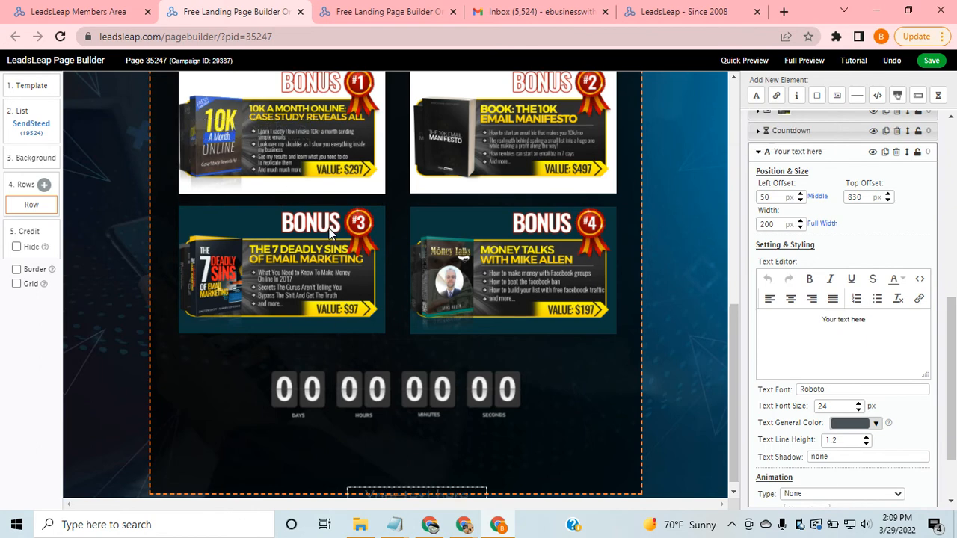
pyautogui.moveTo(418, 482); pyautogui.dragTo(409, 451)
pyautogui.scroll(7, 462, 374)
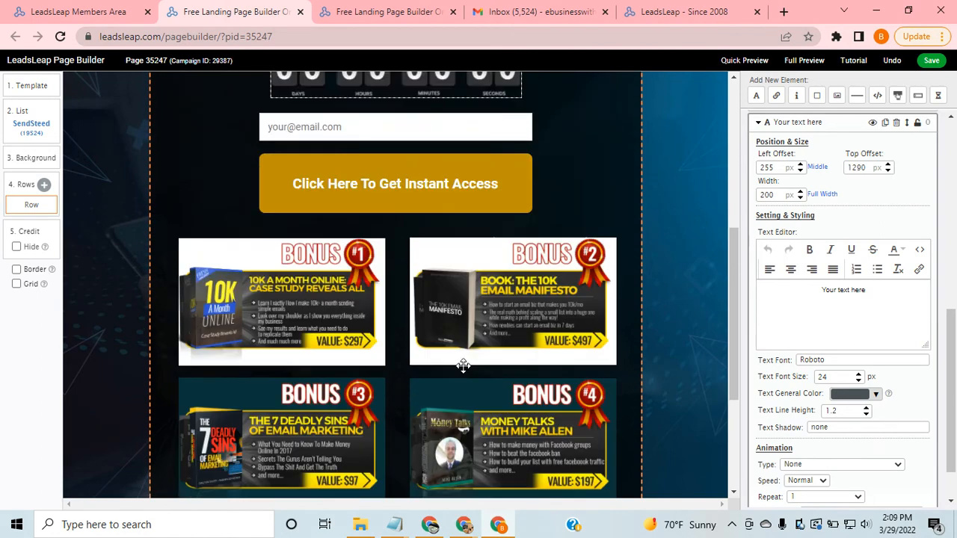
pyautogui.scroll(-7, 502, 310)
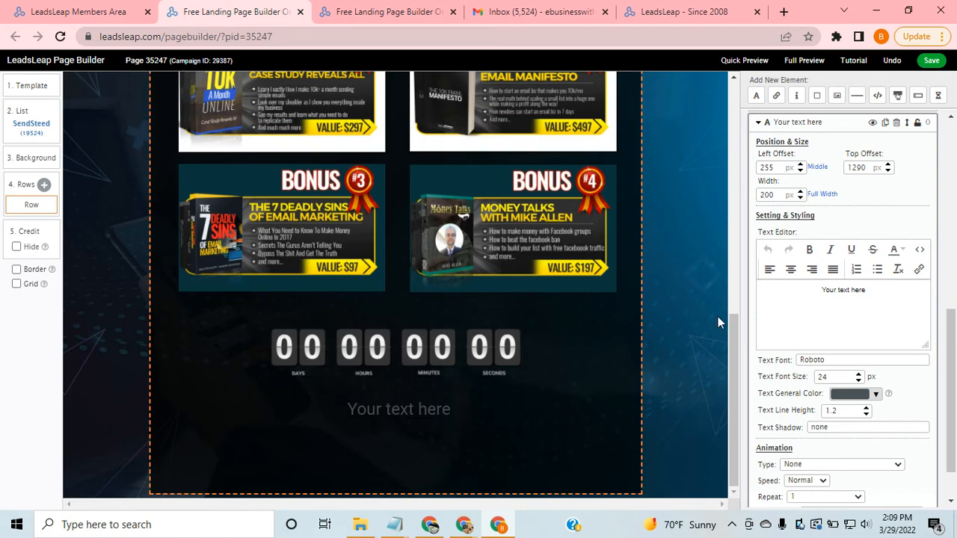
pyautogui.moveTo(879, 290); pyautogui.dragTo(792, 294)
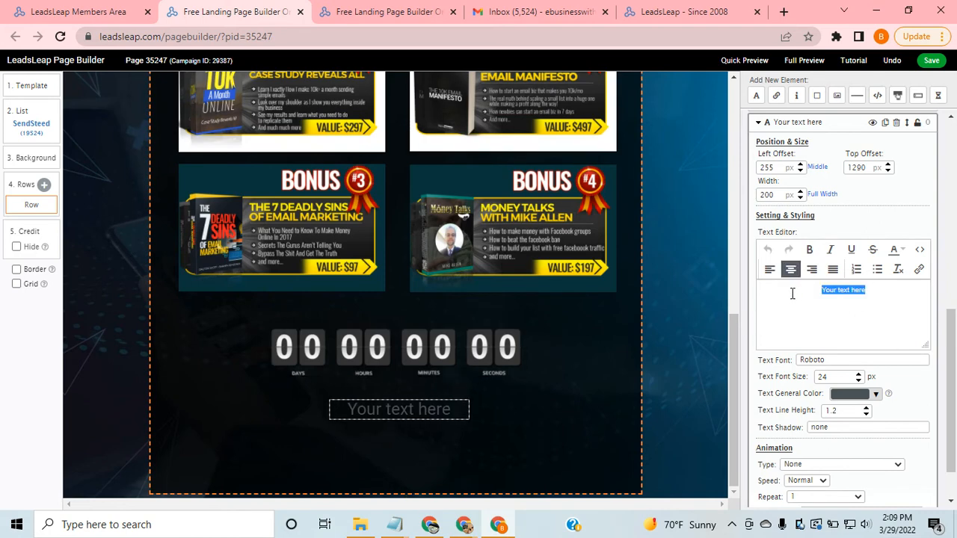
pyautogui.hotkey('ctrl', 'v')
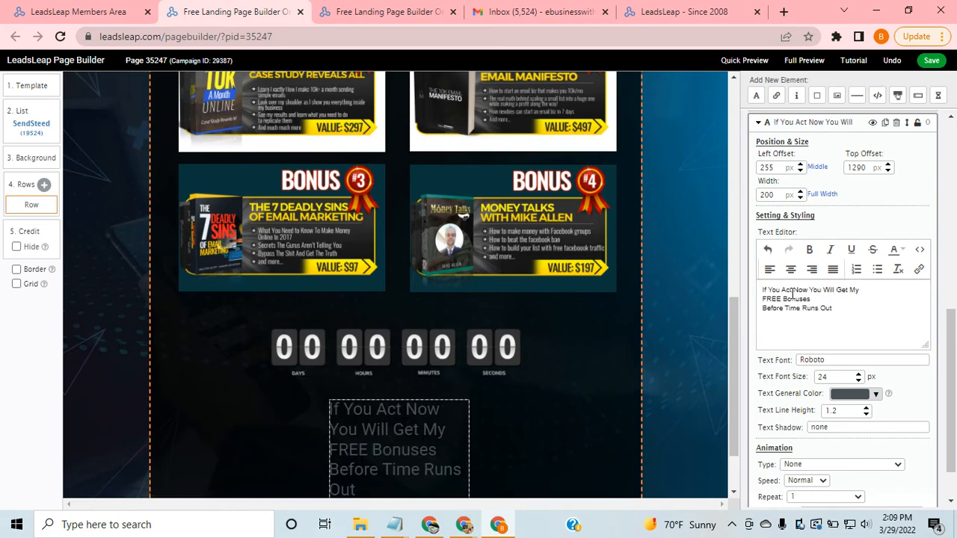
# - Widen the "If You Act Now" text box to about 575 px and extend it to about 65 px left offset
pyautogui.scroll(-2, 478, 418)
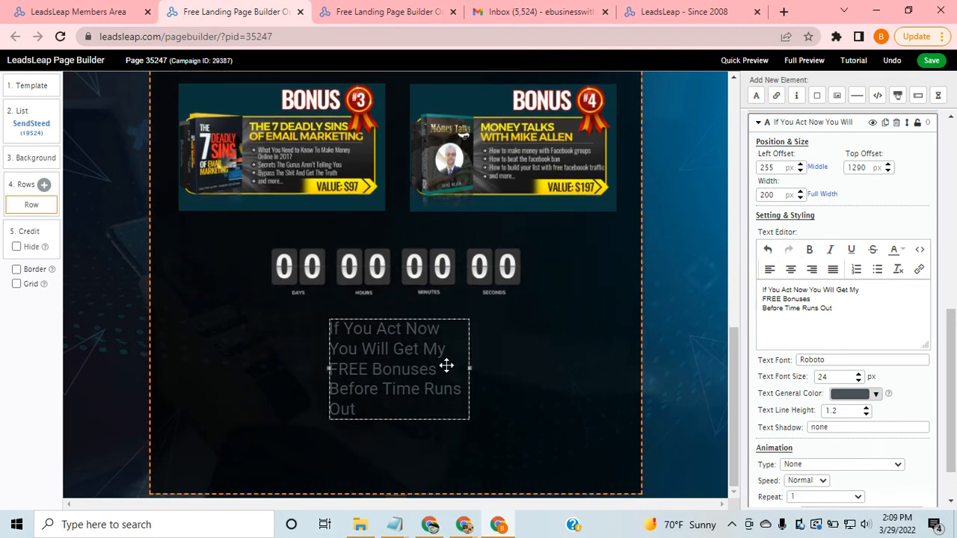
pyautogui.moveTo(471, 370); pyautogui.dragTo(601, 373)
pyautogui.click(357, 362)
pyautogui.scroll(1, 336, 350)
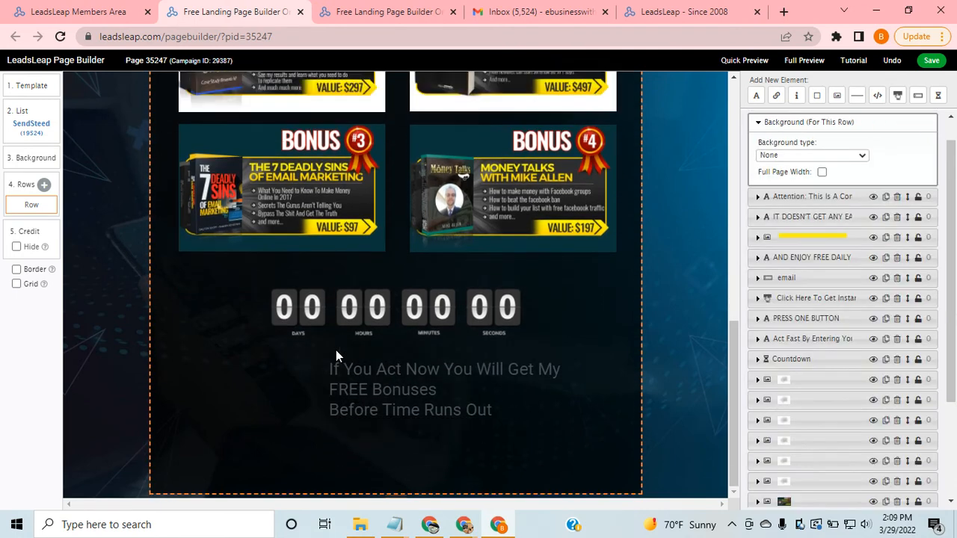
pyautogui.moveTo(329, 388); pyautogui.dragTo(194, 380)
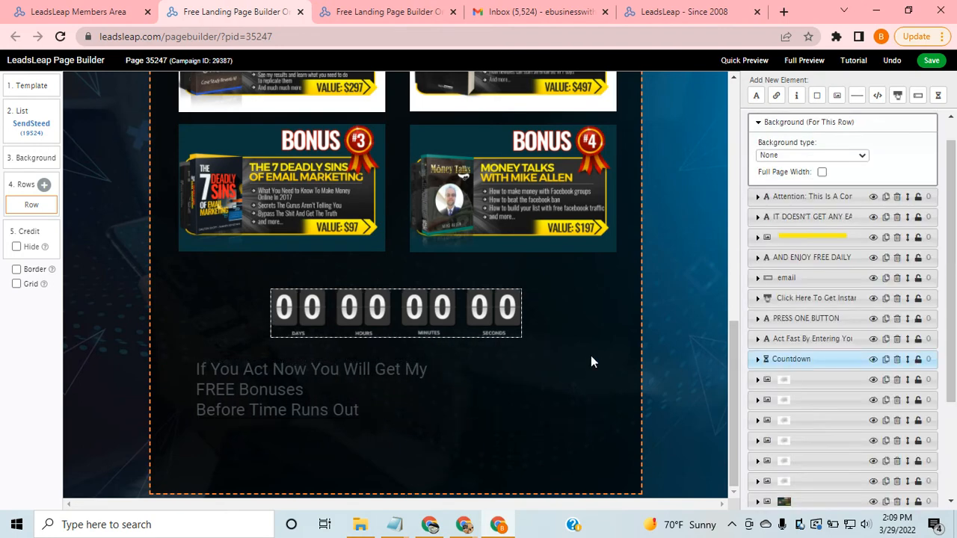
pyautogui.click(374, 387)
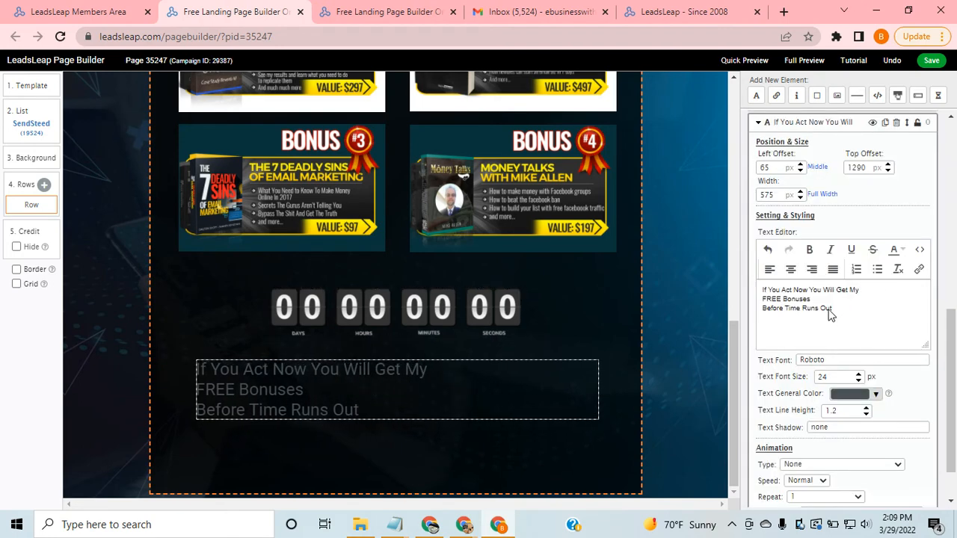
# - Centre-align the "If You Act Now" text, colour all its lines cyan and set the font to Kalam
pyautogui.moveTo(832, 309); pyautogui.dragTo(761, 289)
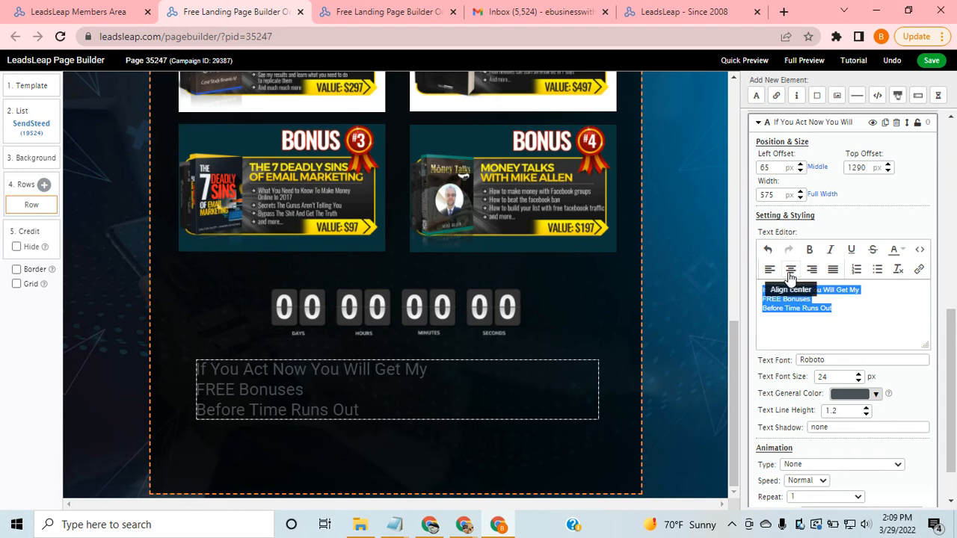
pyautogui.click(790, 273)
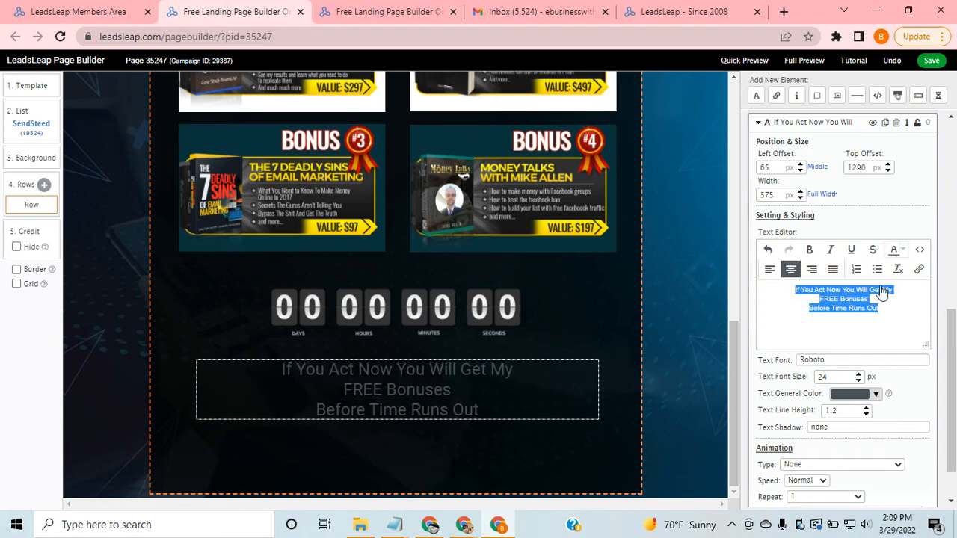
pyautogui.click(895, 250)
pyautogui.click(904, 317)
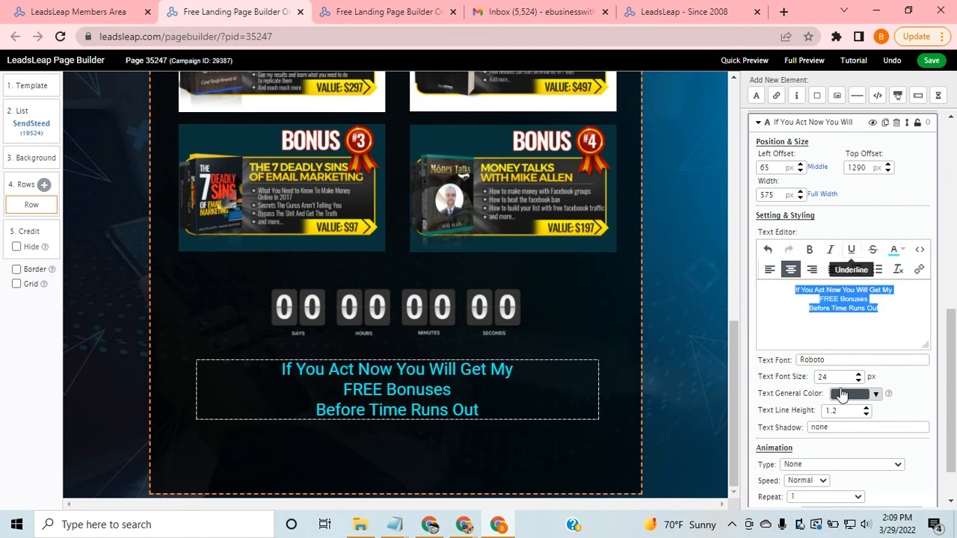
pyautogui.click(859, 359)
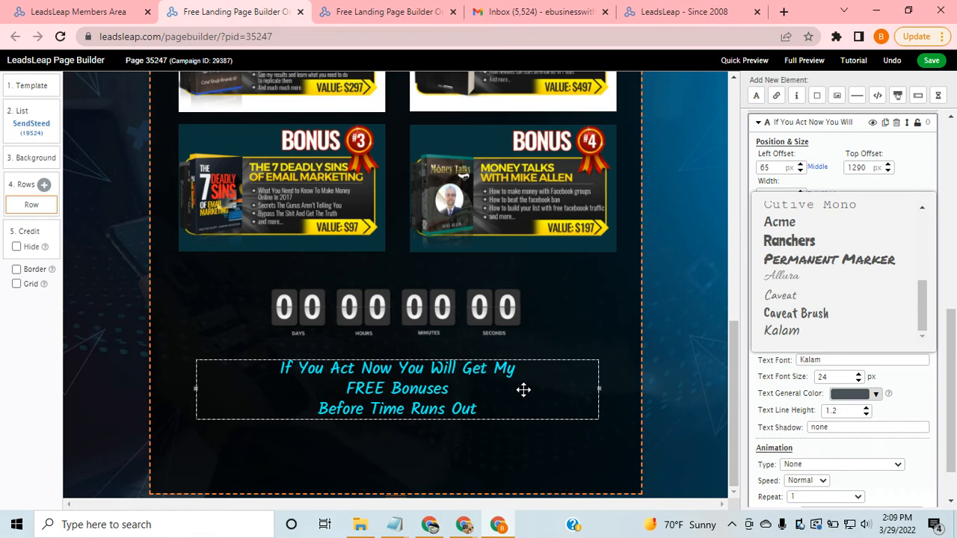
# - Place the "If You Act Now" text above the lower countdown at about 1165 px top and the countdown at about 1284 px, both centred horizontally
pyautogui.moveTo(422, 303); pyautogui.dragTo(403, 316)
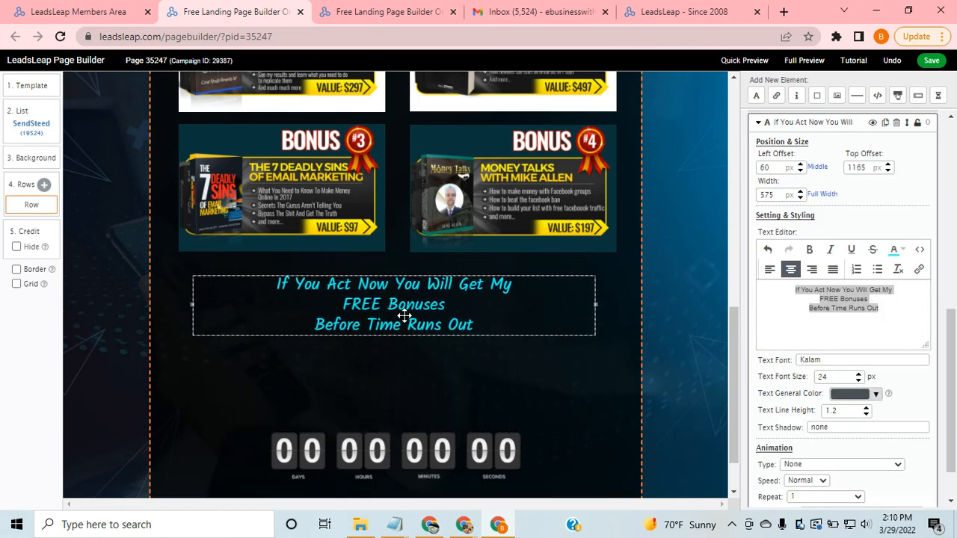
pyautogui.click(819, 169)
pyautogui.moveTo(445, 427); pyautogui.dragTo(451, 377)
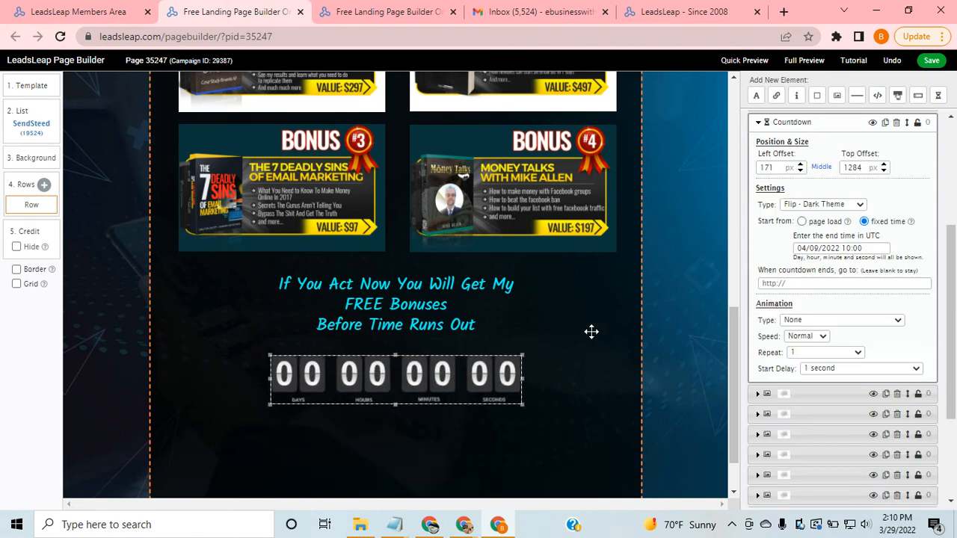
pyautogui.click(827, 168)
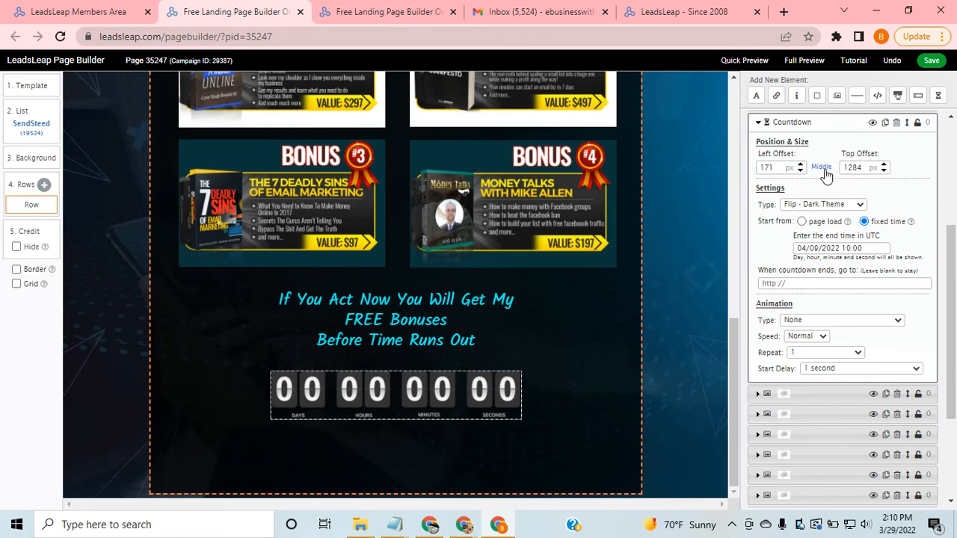
# - Move the "Click Here To Get Instant Access" button up slightly to a top offset of about 629 px
pyautogui.scroll(5, 523, 346)
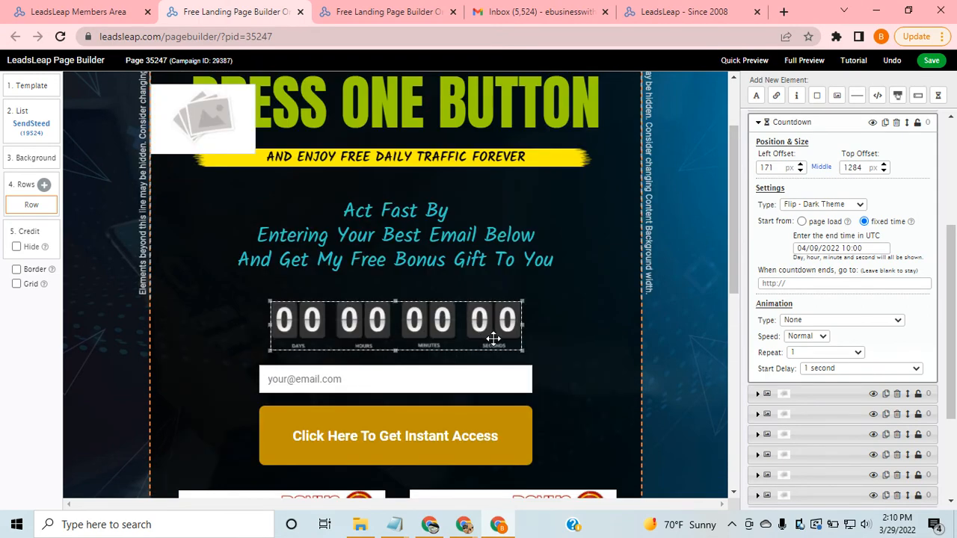
pyautogui.scroll(-2, 498, 344)
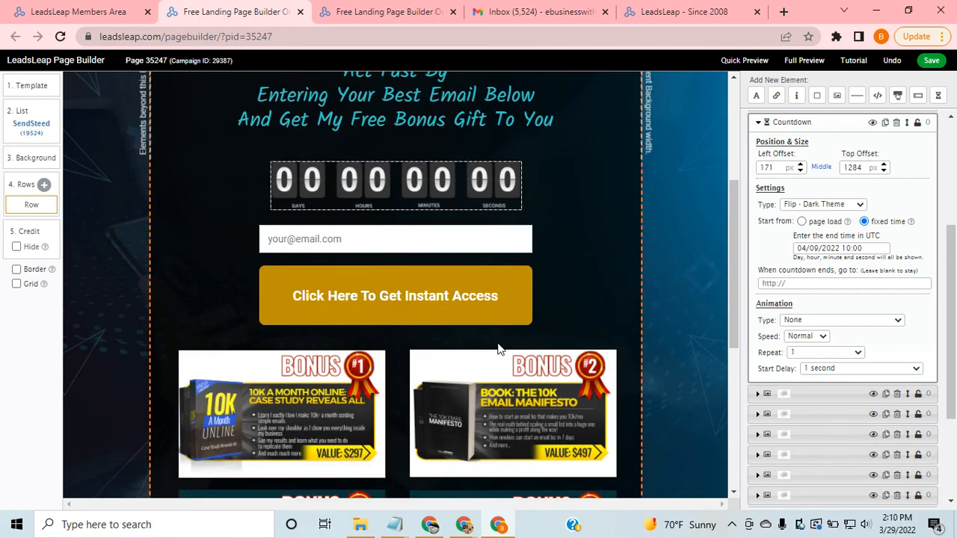
pyautogui.scroll(-6, 498, 349)
pyautogui.scroll(5, 494, 329)
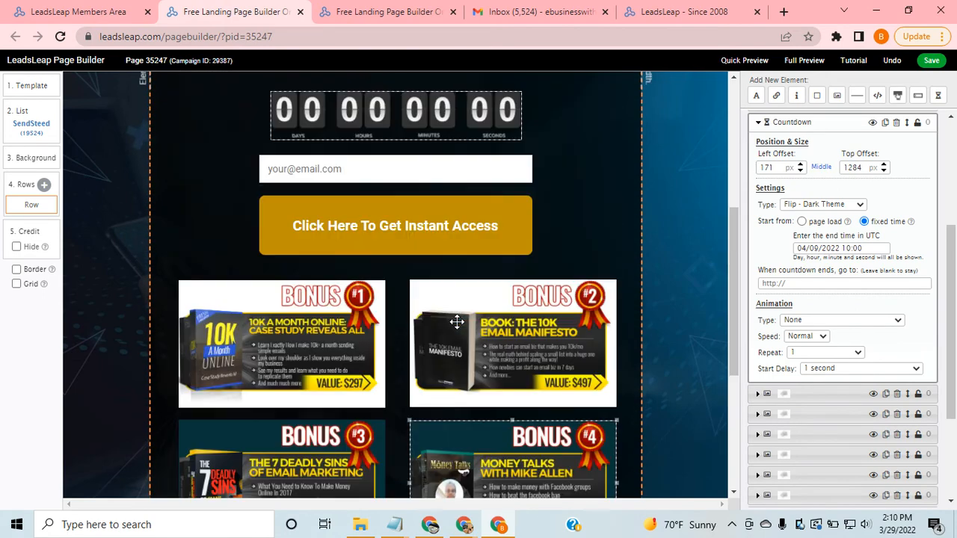
pyautogui.click(412, 236)
pyautogui.moveTo(412, 236); pyautogui.dragTo(412, 232)
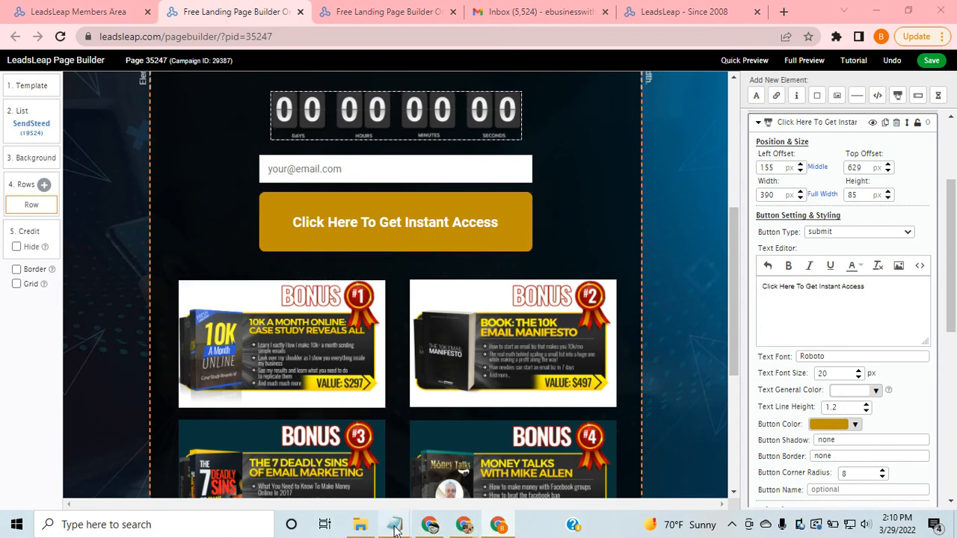
# - Switch to the "spring traffic ads" Notepad file and copy the line "Your Information Is 100% Safe! You can unsubscribe with one click"
pyautogui.moveTo(376, 510)
pyautogui.click(455, 479)
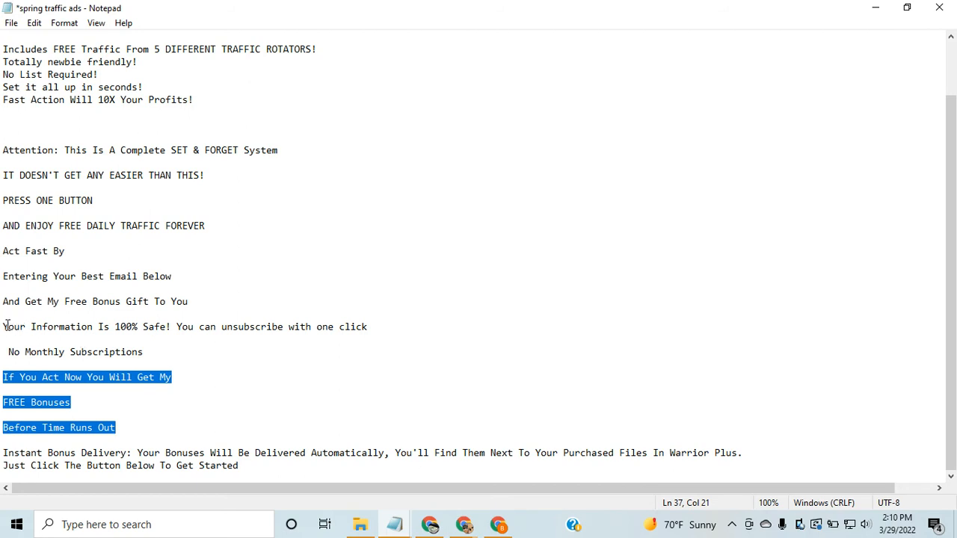
pyautogui.moveTo(4, 327); pyautogui.dragTo(373, 333)
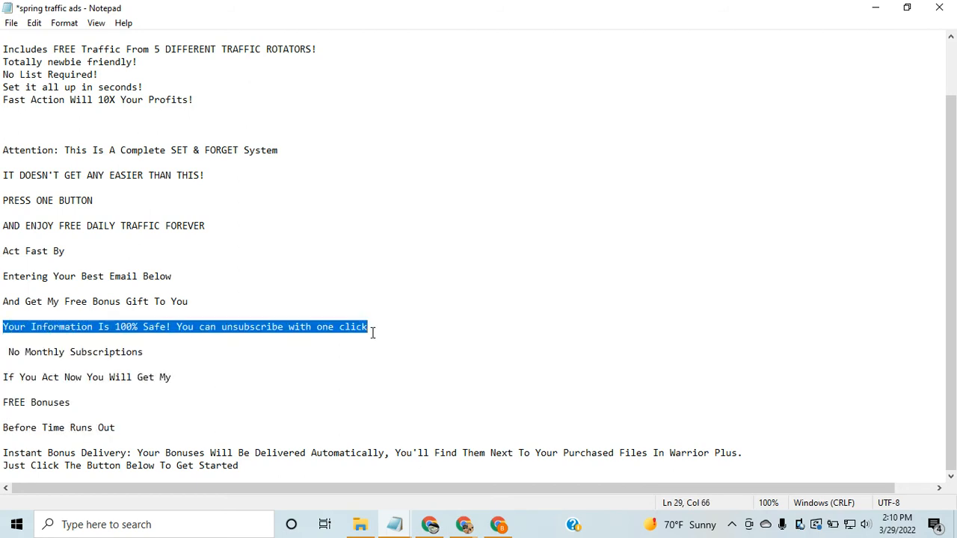
pyautogui.rightClick(299, 327)
pyautogui.click(352, 158)
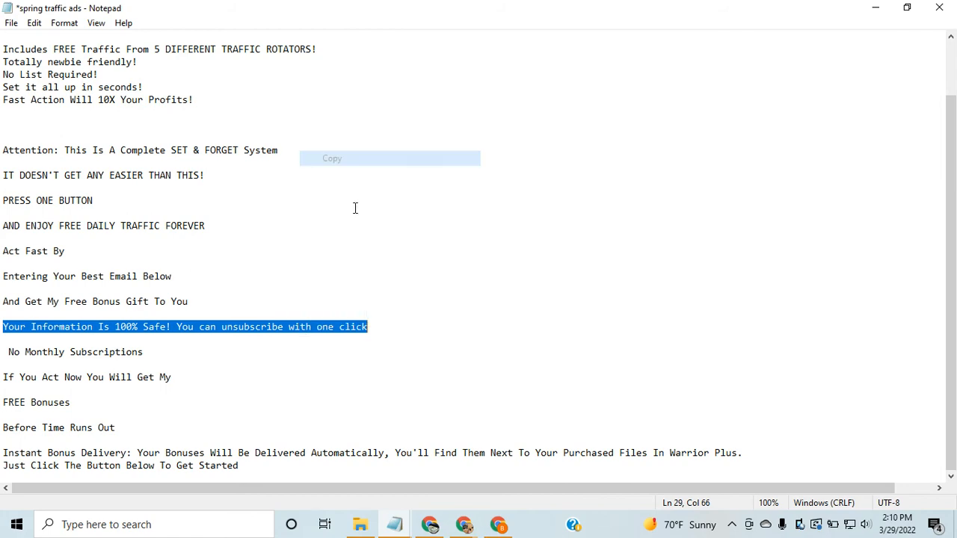
# - Back in the page builder, add a text element below the submit button, about 415 px wide at 140 px left and 720 px top
pyautogui.click(497, 524)
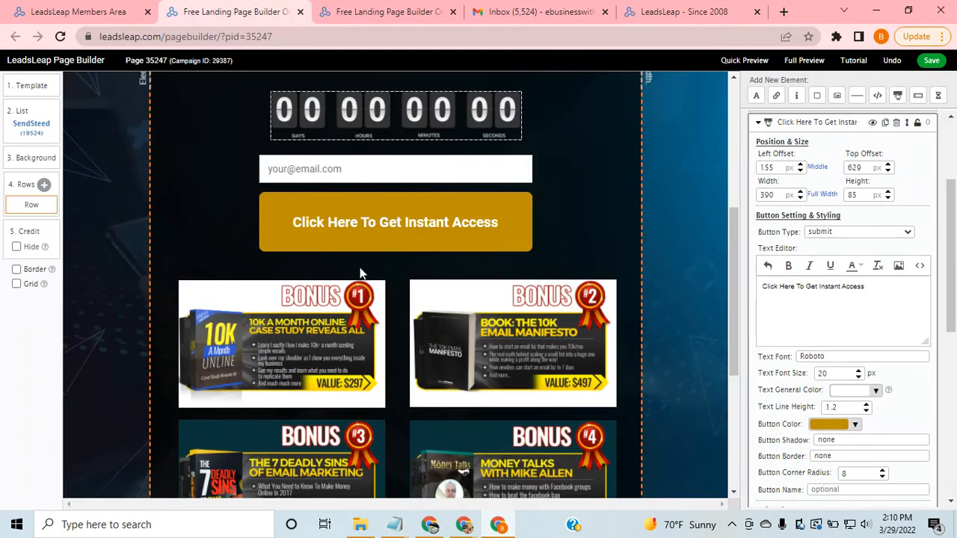
pyautogui.click(495, 292)
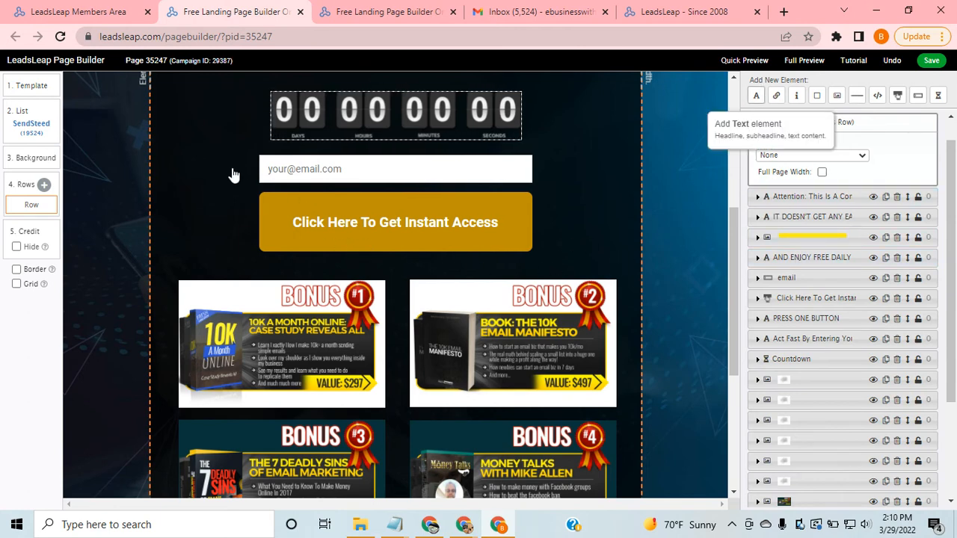
pyautogui.click(758, 96)
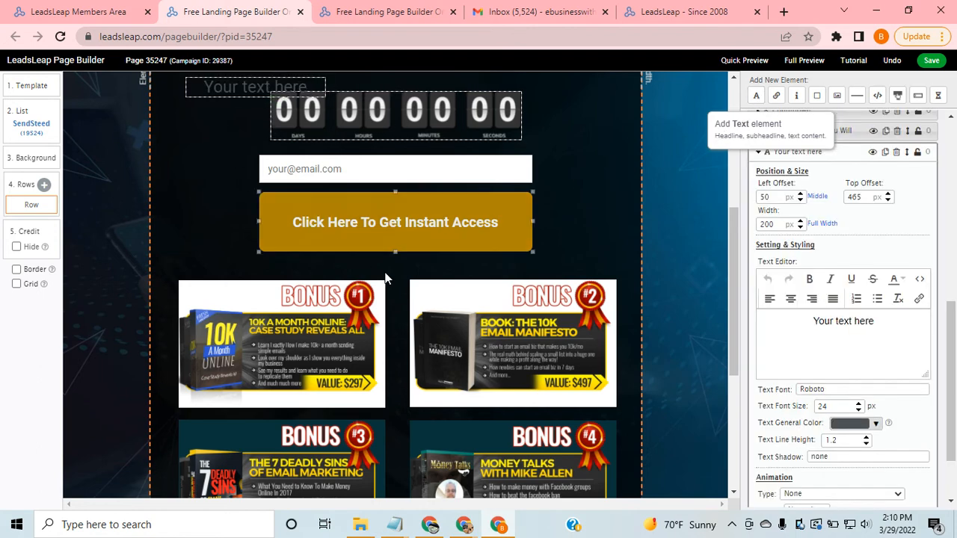
pyautogui.moveTo(289, 87); pyautogui.dragTo(541, 265)
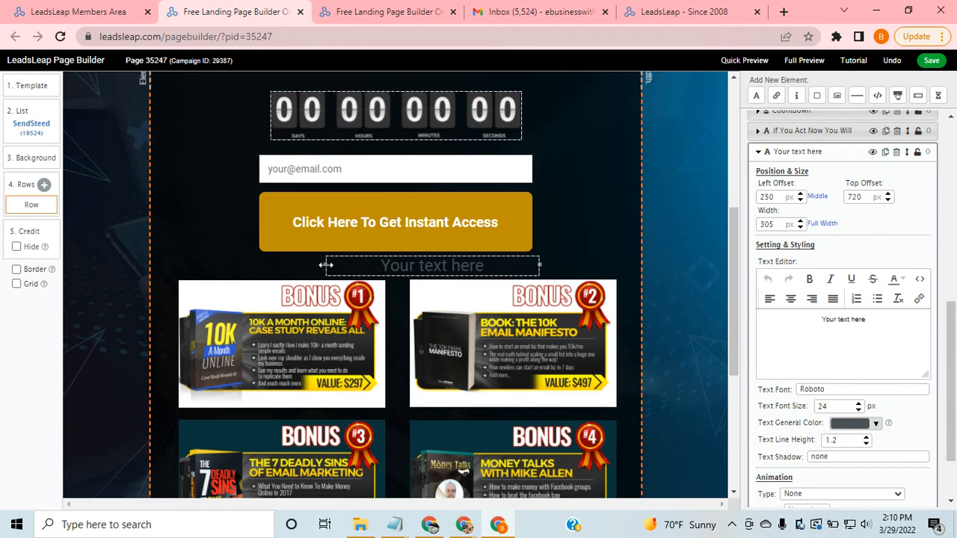
pyautogui.moveTo(308, 266); pyautogui.dragTo(251, 262)
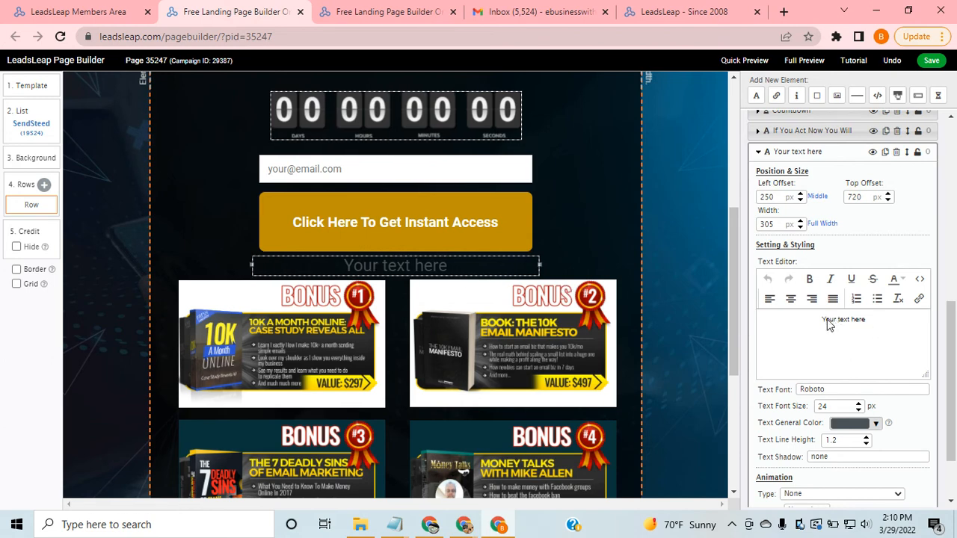
# - Replace the new element's placeholder text with the copied "Your Information Is 100% Safe! You can unsubscribe with one click"
pyautogui.moveTo(788, 321); pyautogui.dragTo(855, 331)
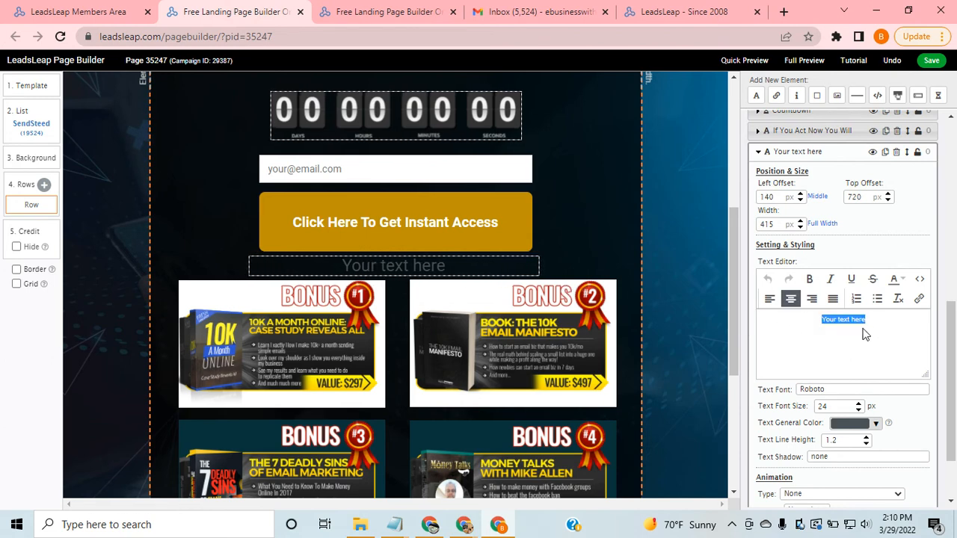
pyautogui.click(863, 335)
pyautogui.hotkey('ctrl', 'a')
pyautogui.hotkey('ctrl', 'v')
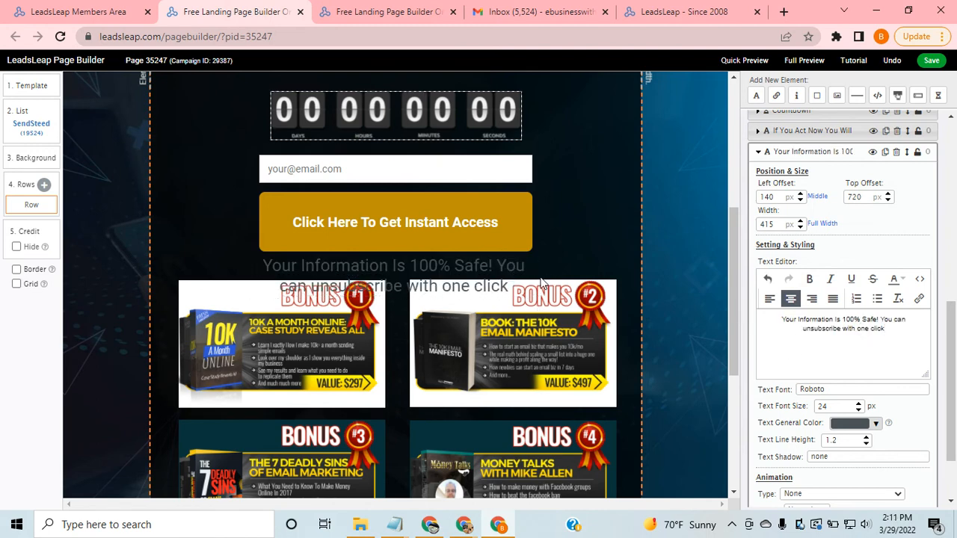
# - Widen the "Your Information Is 100% Safe!" text box to about 520 px and set its font size to 12 px
pyautogui.moveTo(539, 275); pyautogui.dragTo(581, 267)
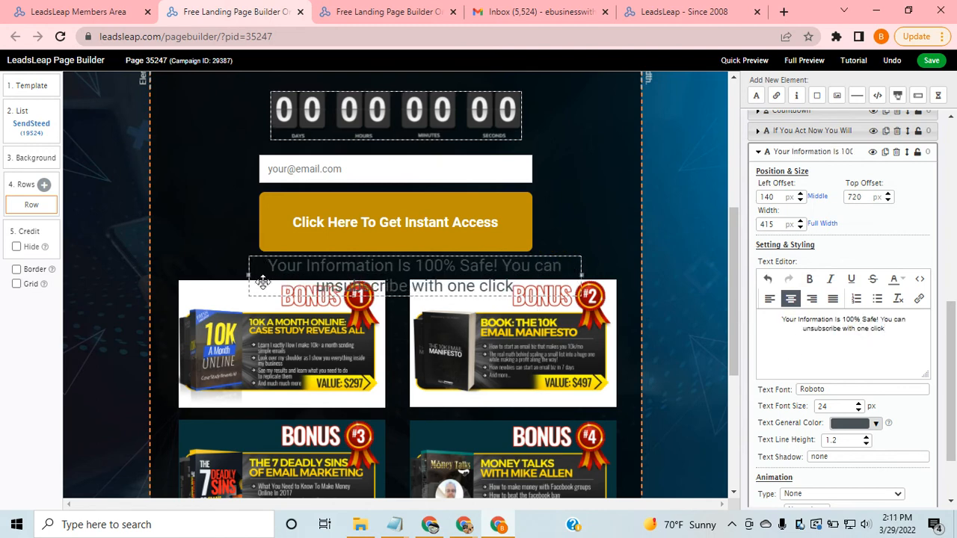
pyautogui.moveTo(263, 281); pyautogui.dragTo(217, 272)
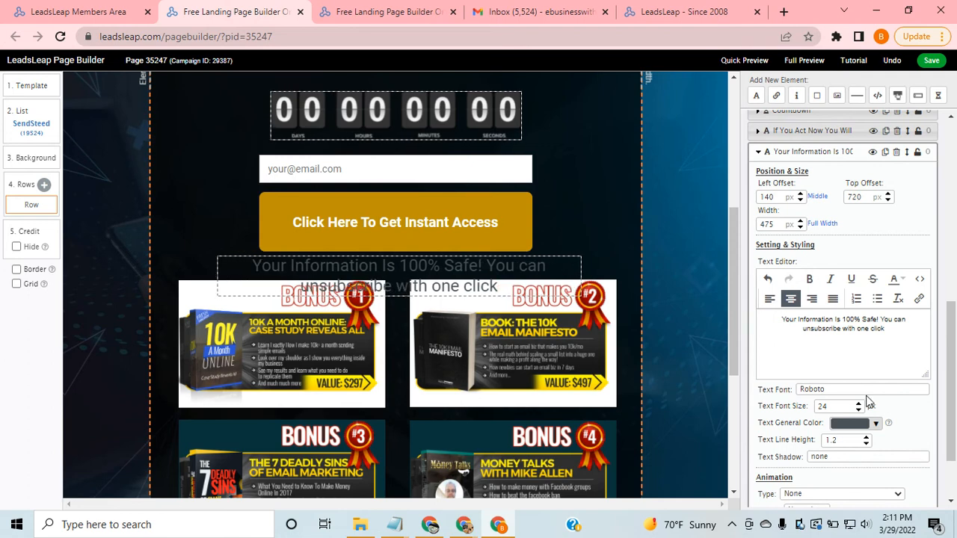
pyautogui.click(859, 410)
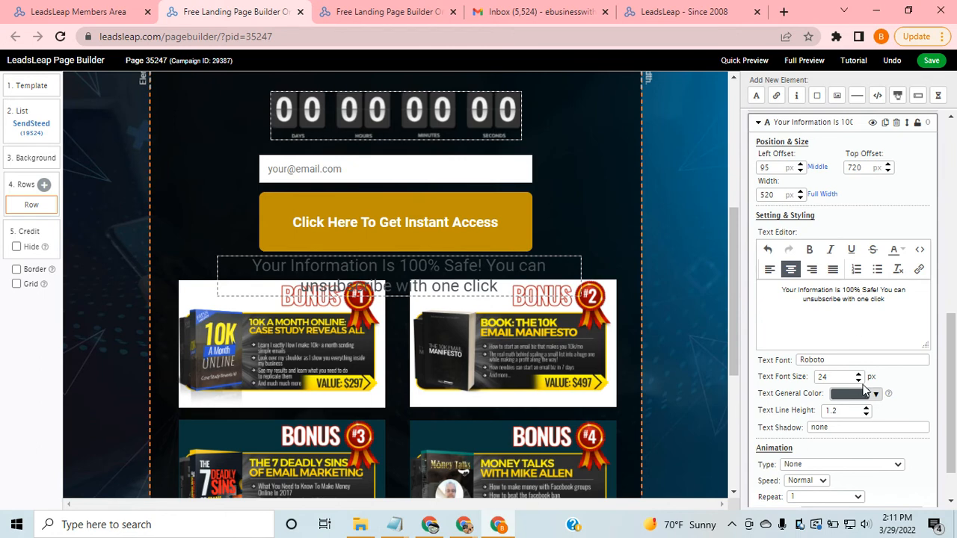
pyautogui.click(858, 380)
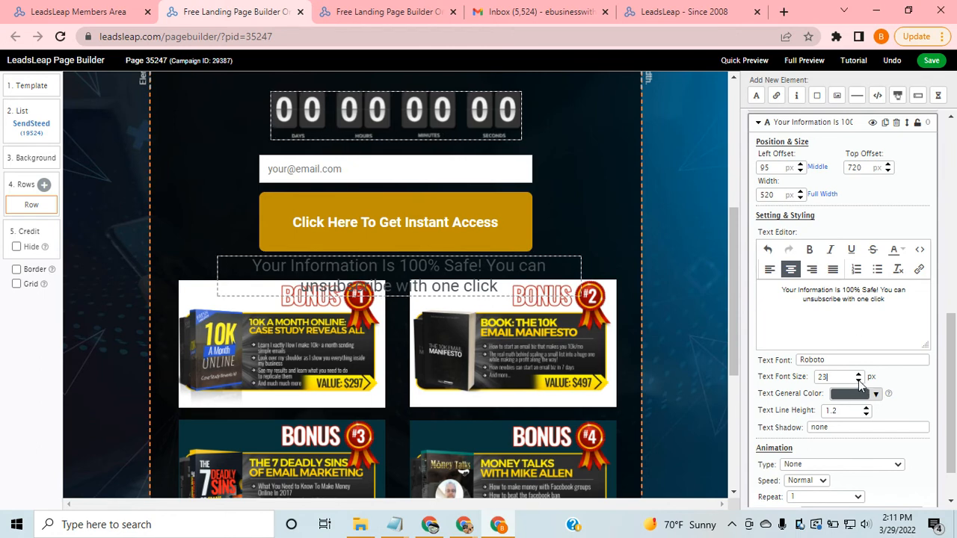
pyautogui.click(858, 380)
pyautogui.click(858, 380)
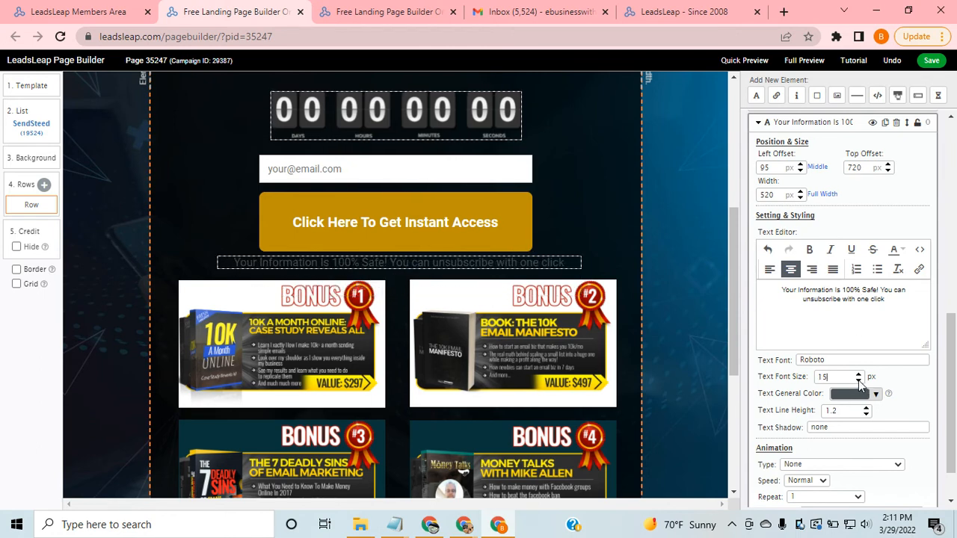
pyautogui.click(859, 380)
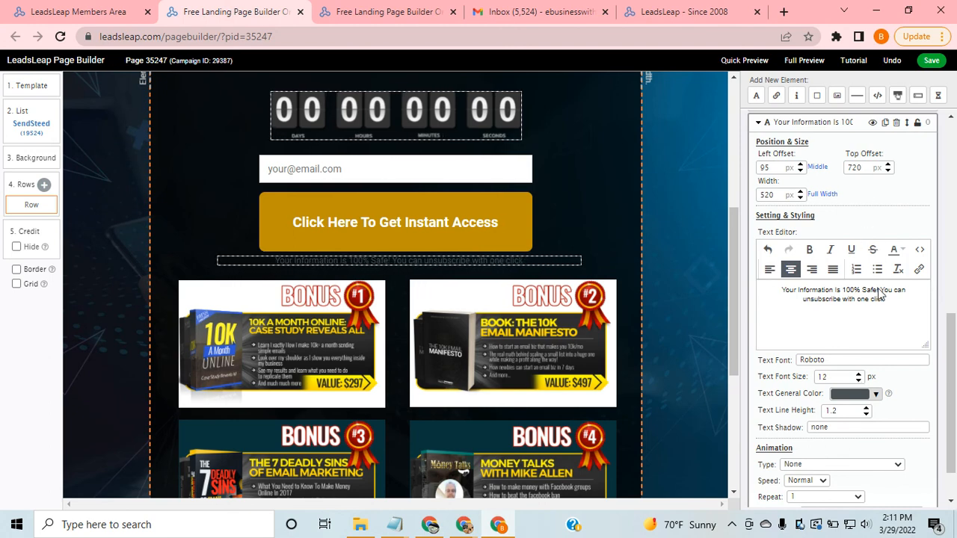
# - Colour the whole "Your Information Is 100% Safe!" line golden yellow and centre its text box horizontally
pyautogui.click(895, 250)
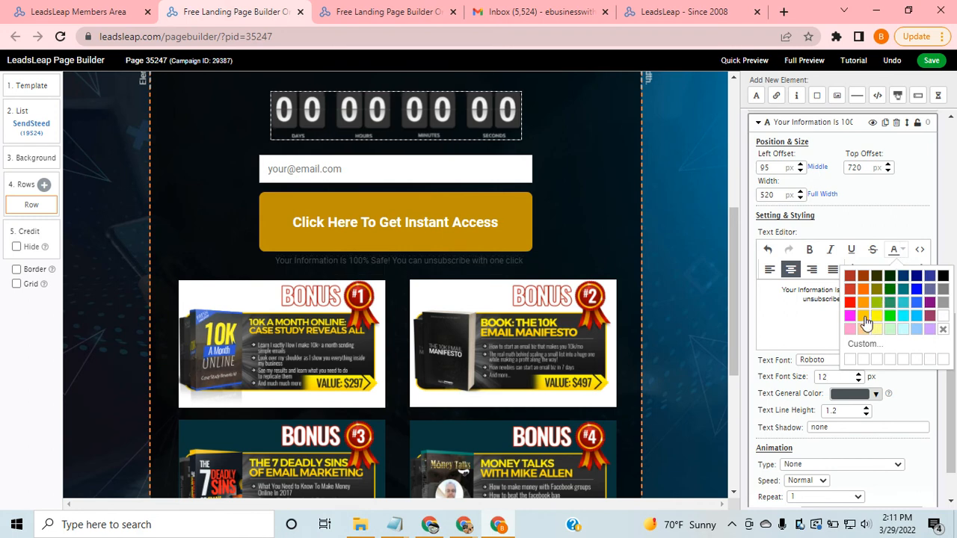
pyautogui.click(864, 317)
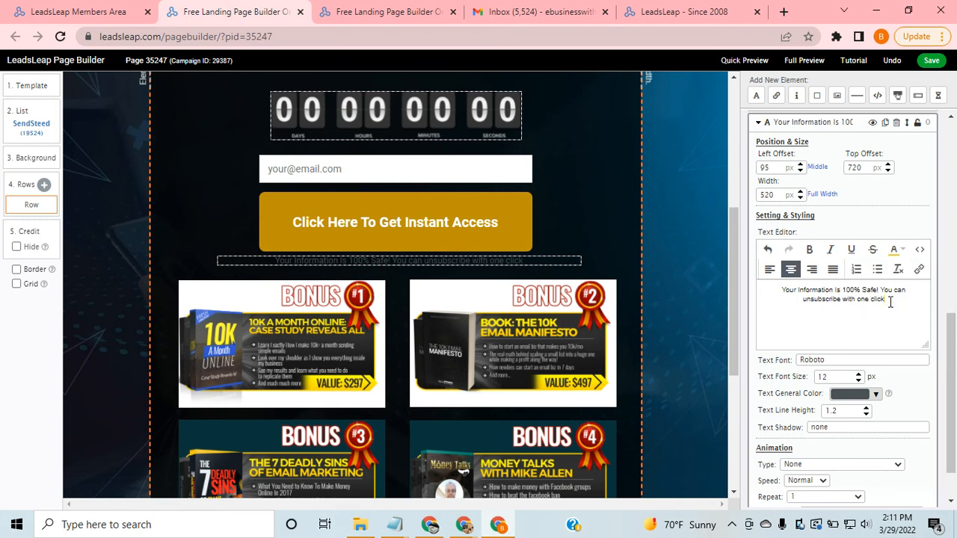
pyautogui.moveTo(888, 300); pyautogui.dragTo(778, 289)
pyautogui.click(903, 250)
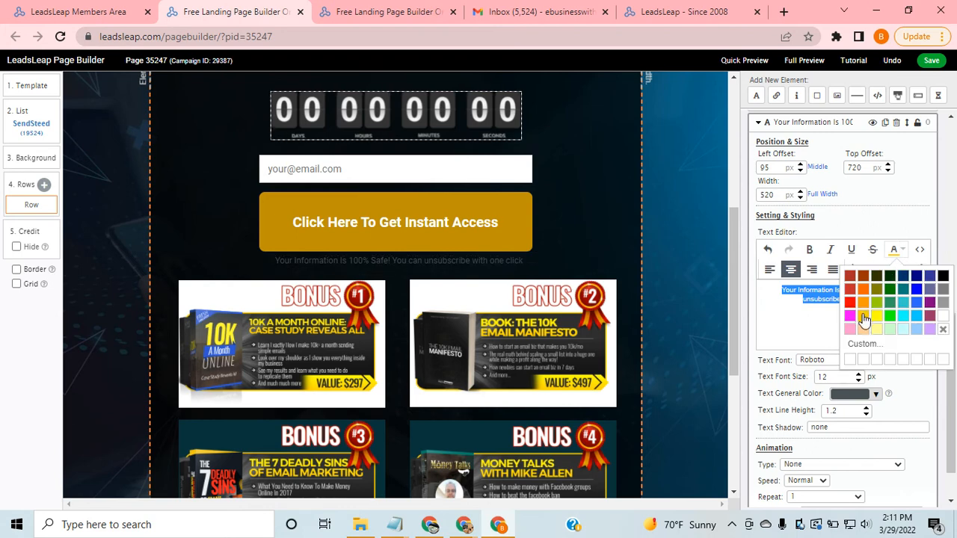
pyautogui.click(866, 316)
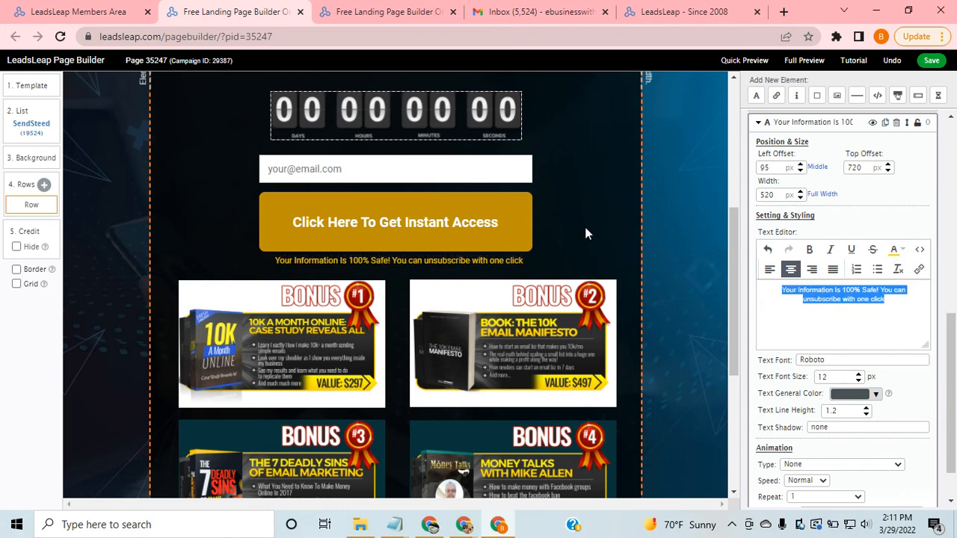
pyautogui.click(466, 259)
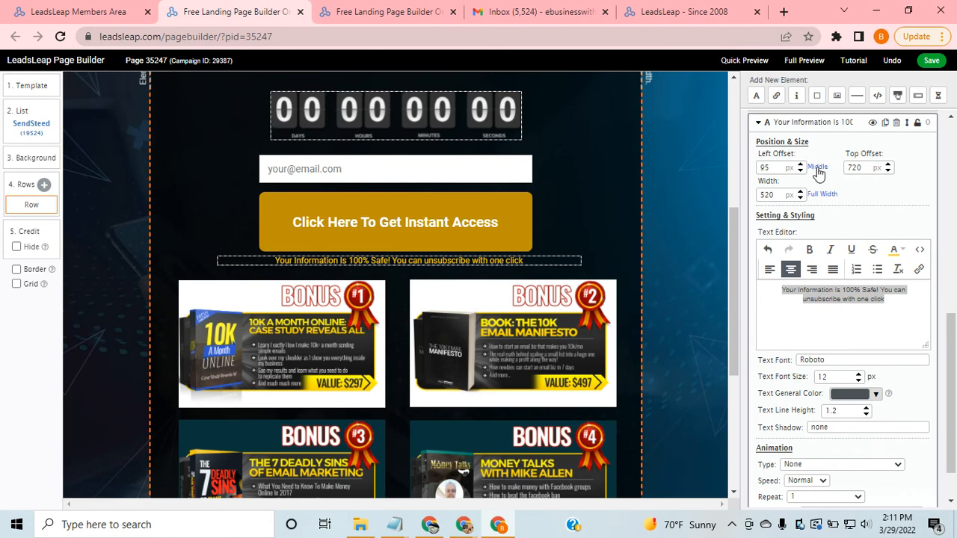
pyautogui.click(816, 168)
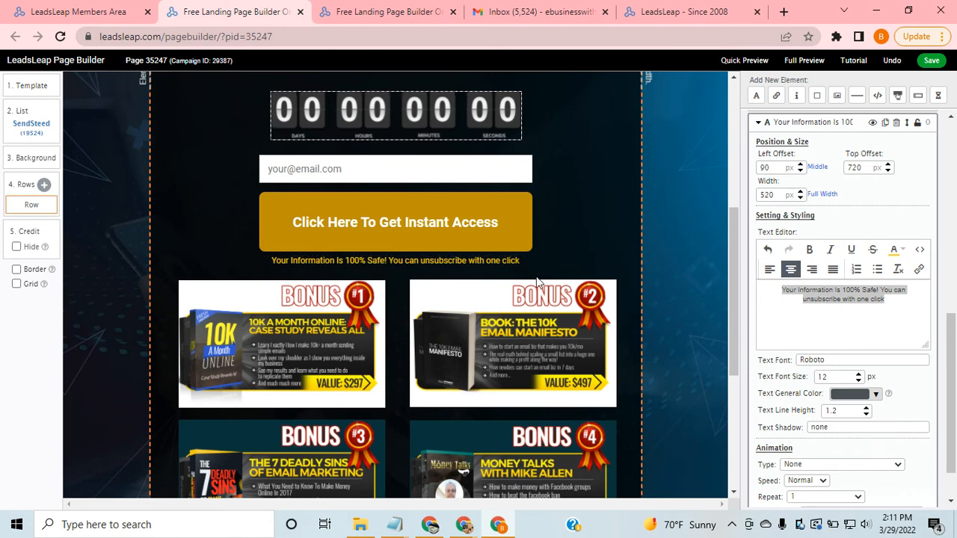
# - Check which button types are available for the "Click Here To Get Instant Access" submit button
pyautogui.scroll(-2, 583, 285)
pyautogui.scroll(-2, 522, 305)
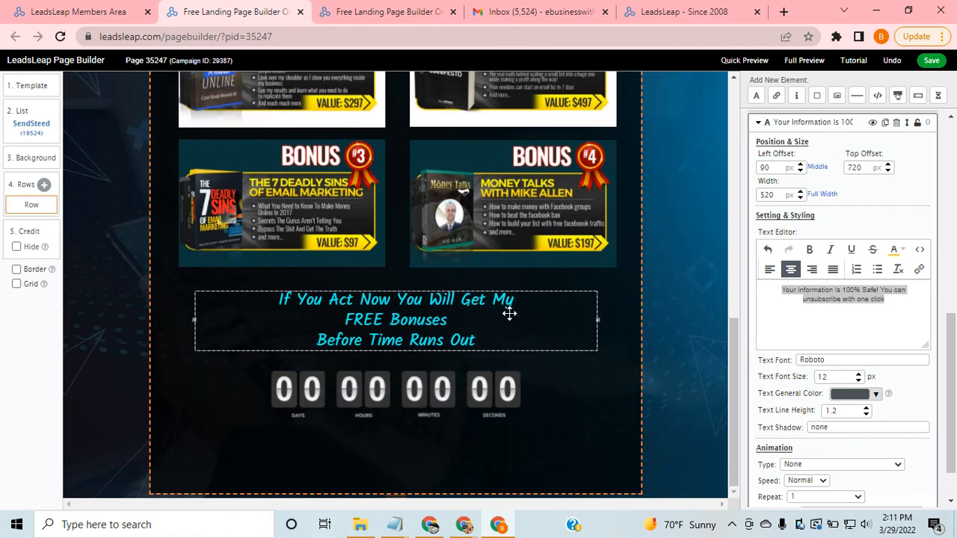
pyautogui.scroll(5, 502, 329)
pyautogui.click(459, 292)
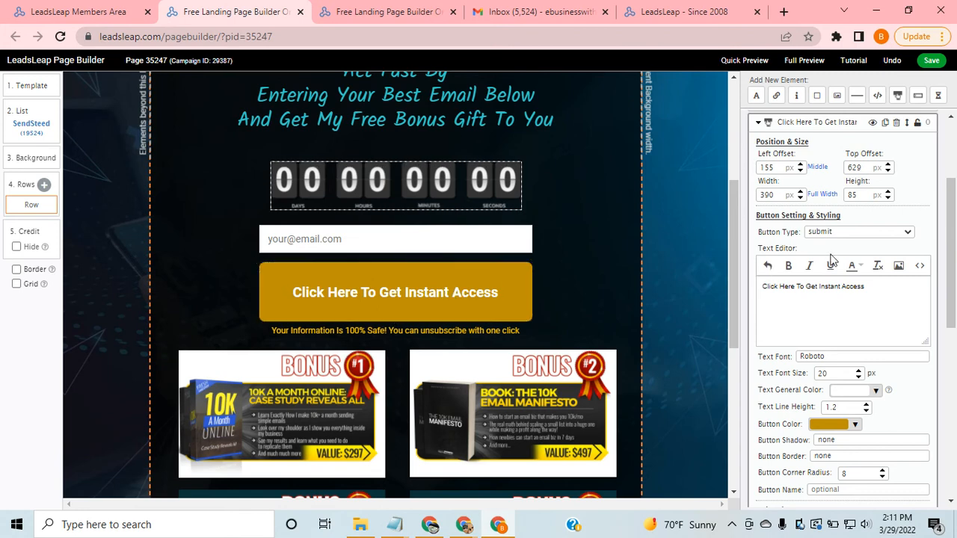
pyautogui.click(856, 233)
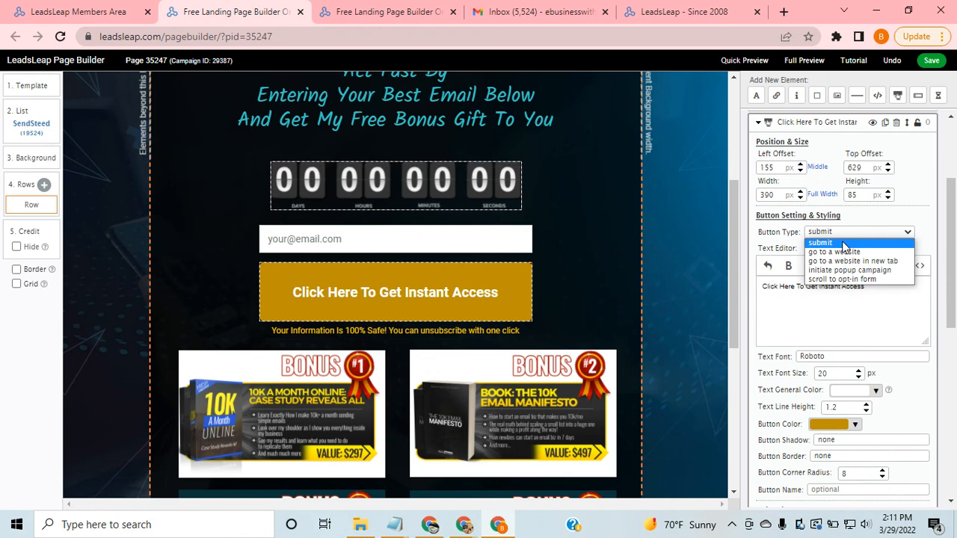
pyautogui.click(414, 239)
# - Duplicate the "Click Here To Get Instant Access" submit button
pyautogui.click(487, 291)
pyautogui.click(490, 290)
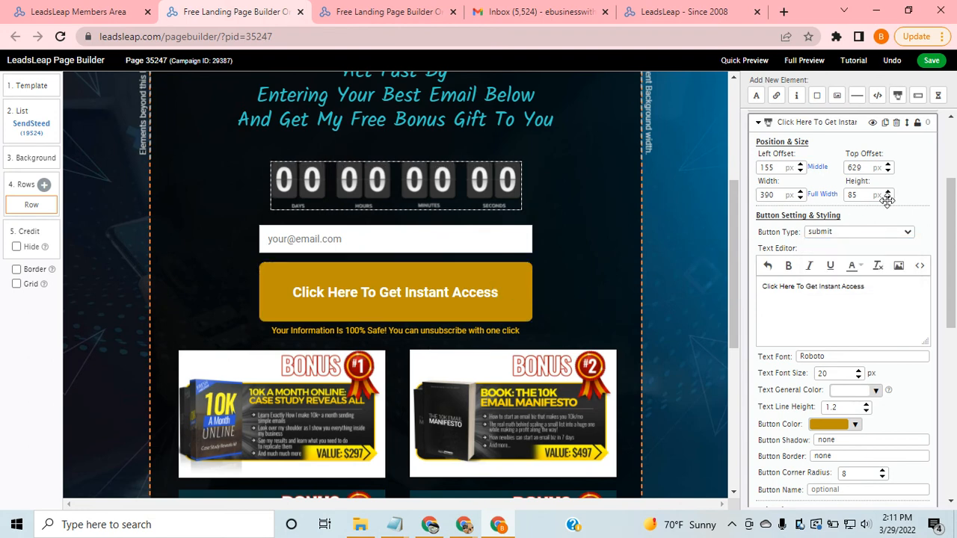
pyautogui.click(886, 125)
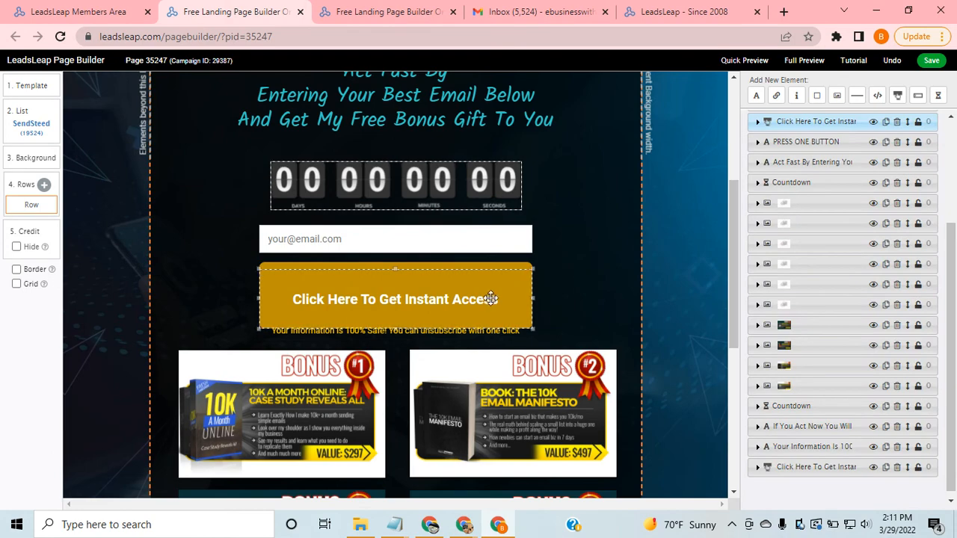
pyautogui.click(505, 329)
pyautogui.scroll(-5, 491, 387)
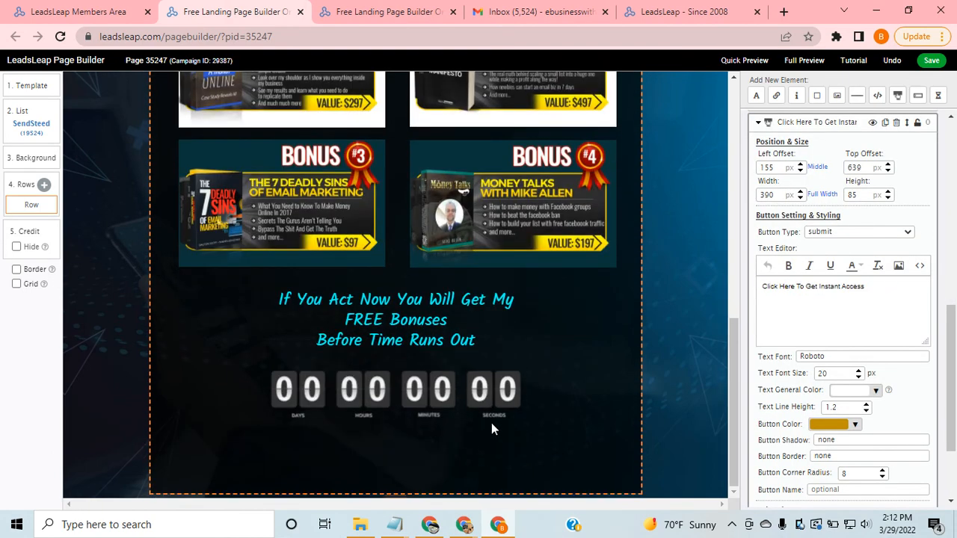
# - Move the duplicated button below the closing countdown at about 1379 px top offset and centre it horizontally
pyautogui.moveTo(473, 457); pyautogui.dragTo(491, 533)
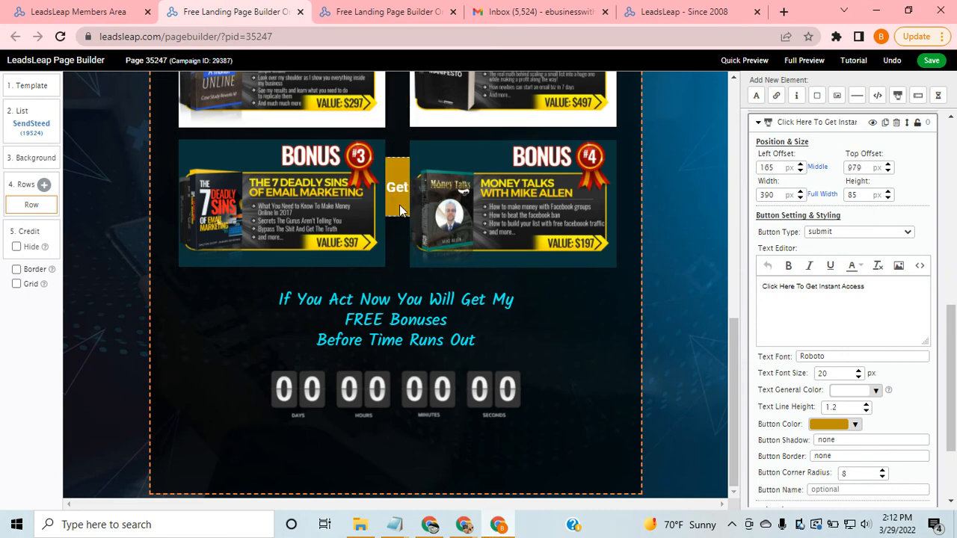
pyautogui.moveTo(393, 358); pyautogui.dragTo(397, 471)
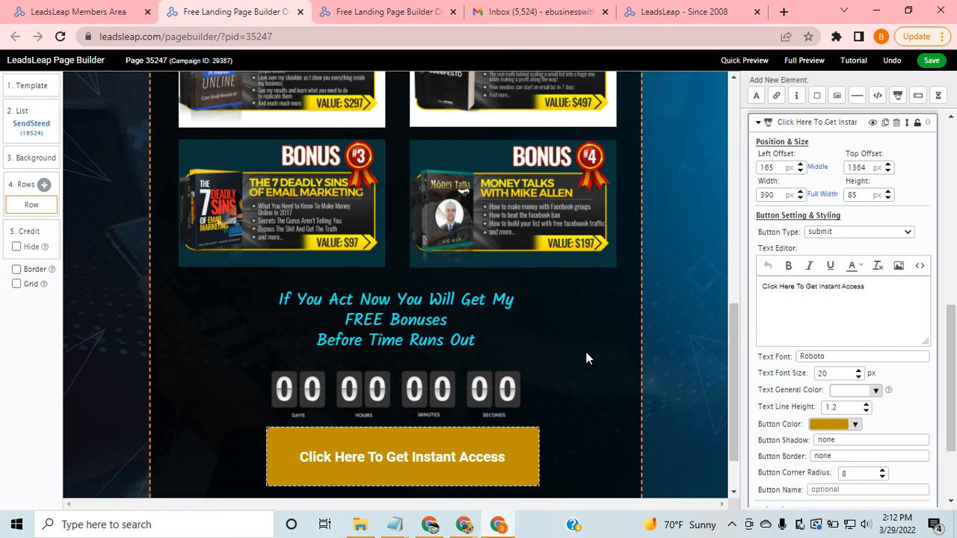
pyautogui.scroll(-1, 588, 351)
pyautogui.moveTo(454, 406); pyautogui.dragTo(450, 408)
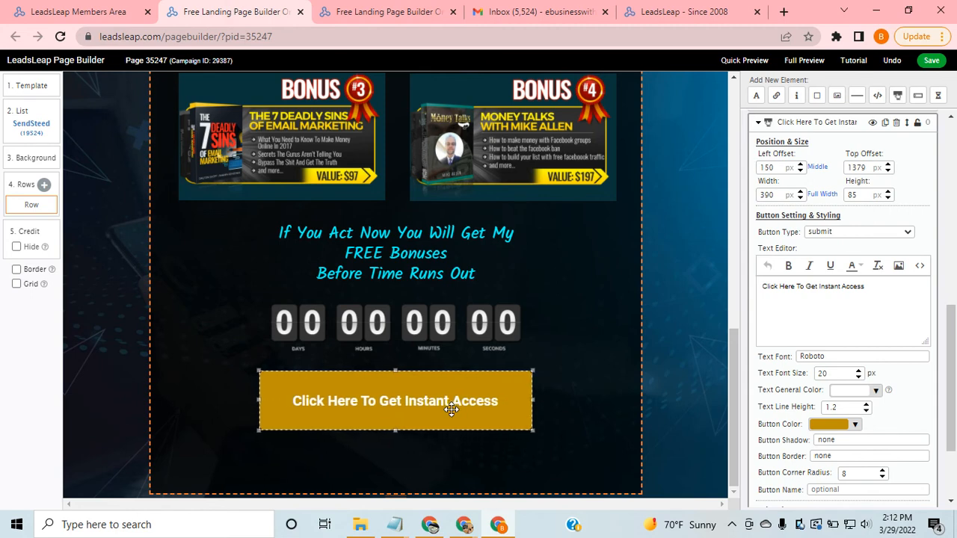
pyautogui.click(826, 171)
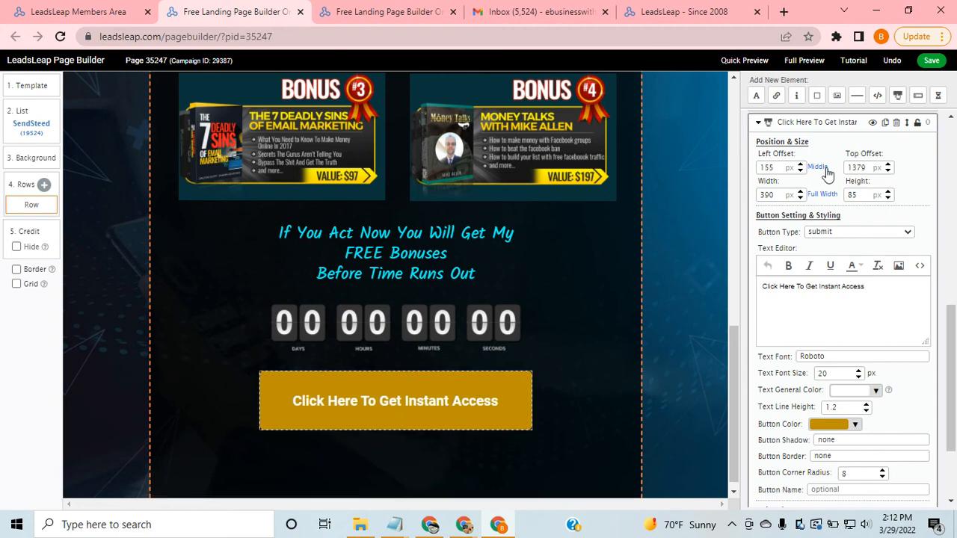
# - Set the lower "Click Here To Get Instant Access" button's type to scroll to opt-in form
pyautogui.click(486, 416)
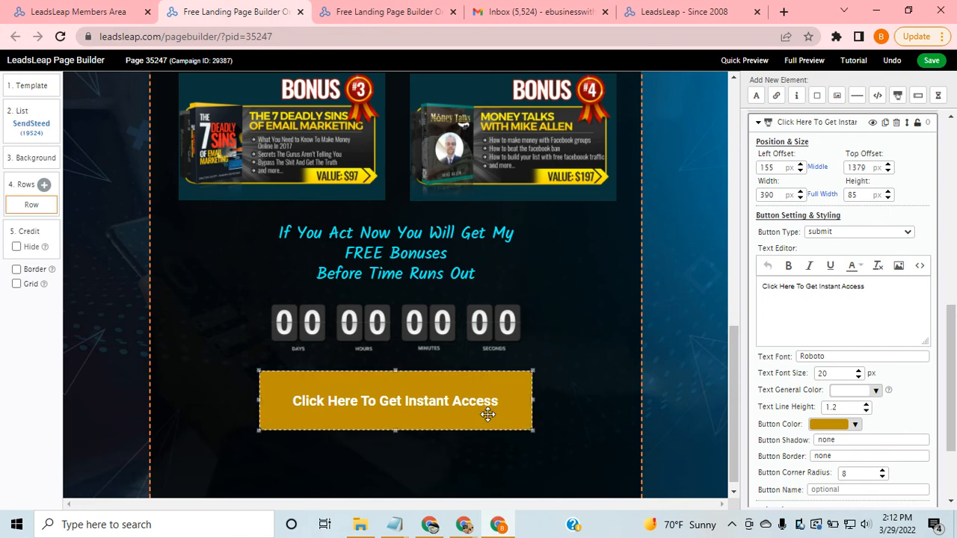
pyautogui.click(856, 234)
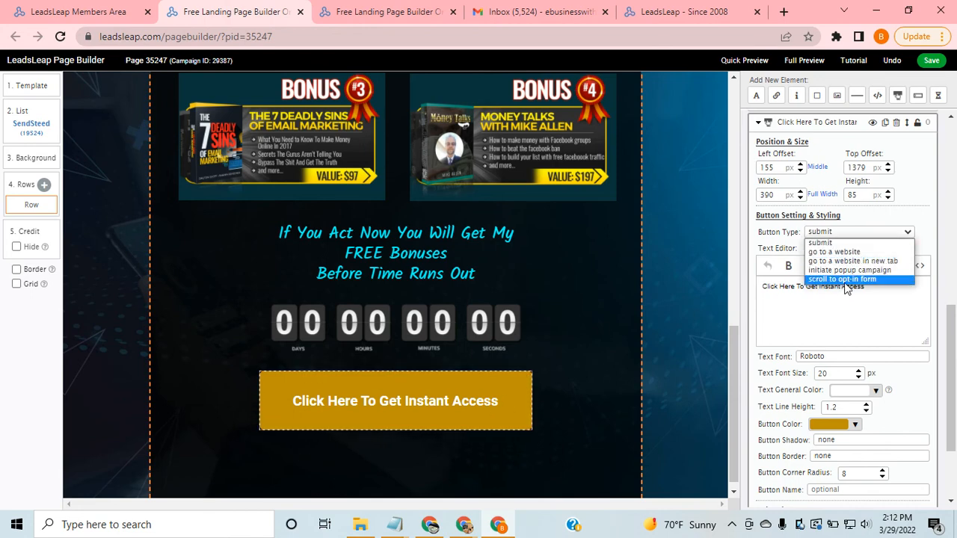
pyautogui.click(847, 280)
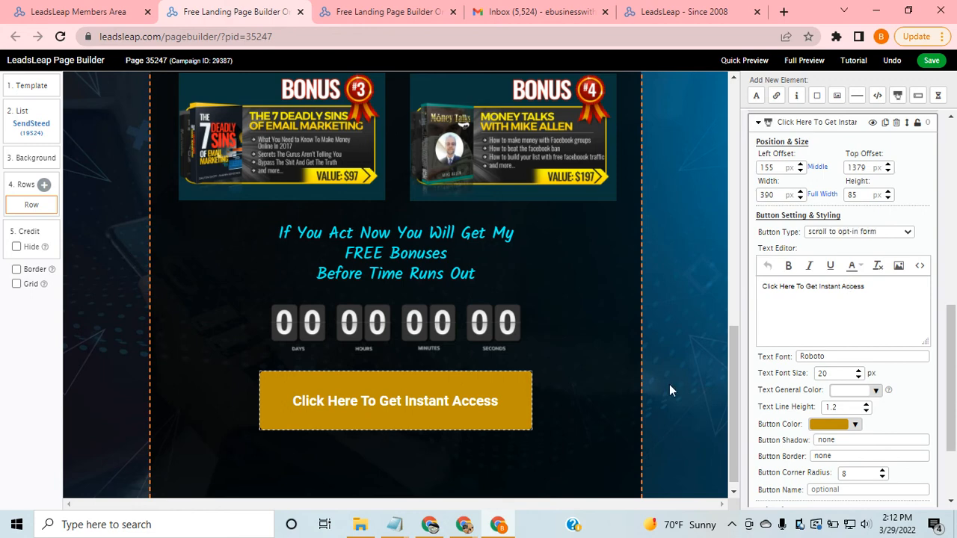
# - Delete all the stacked empty placeholder images overlapping the "PRESS ONE BUTTON" headline
pyautogui.scroll(10, 466, 322)
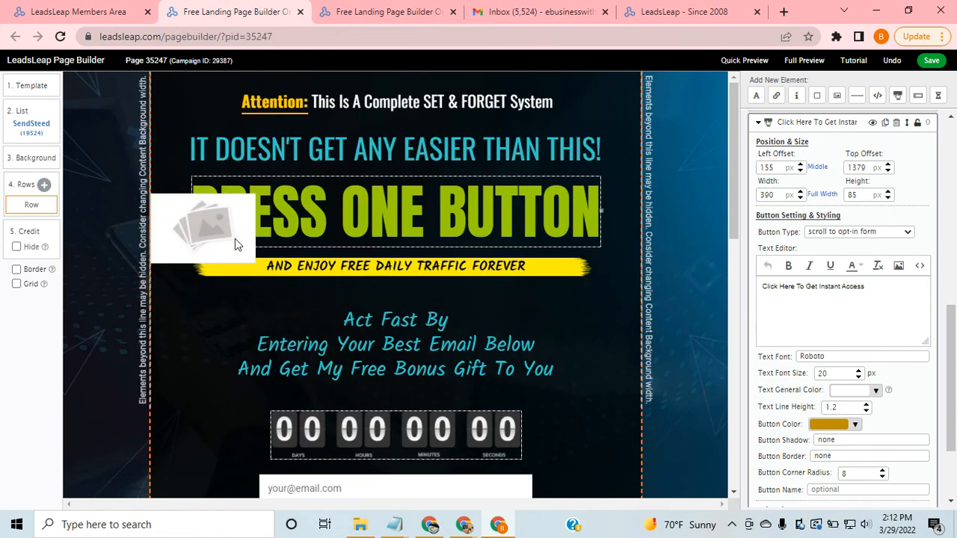
pyautogui.click(234, 238)
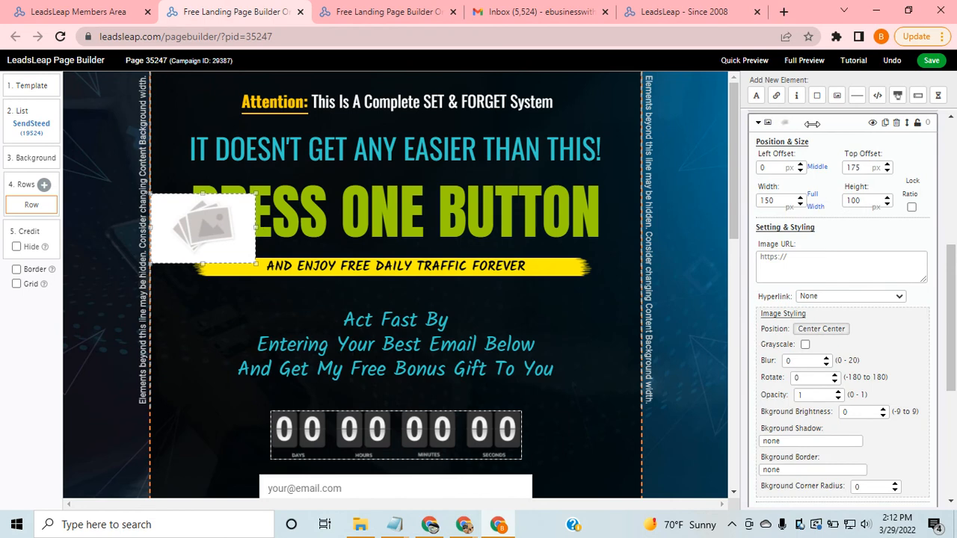
pyautogui.click(899, 124)
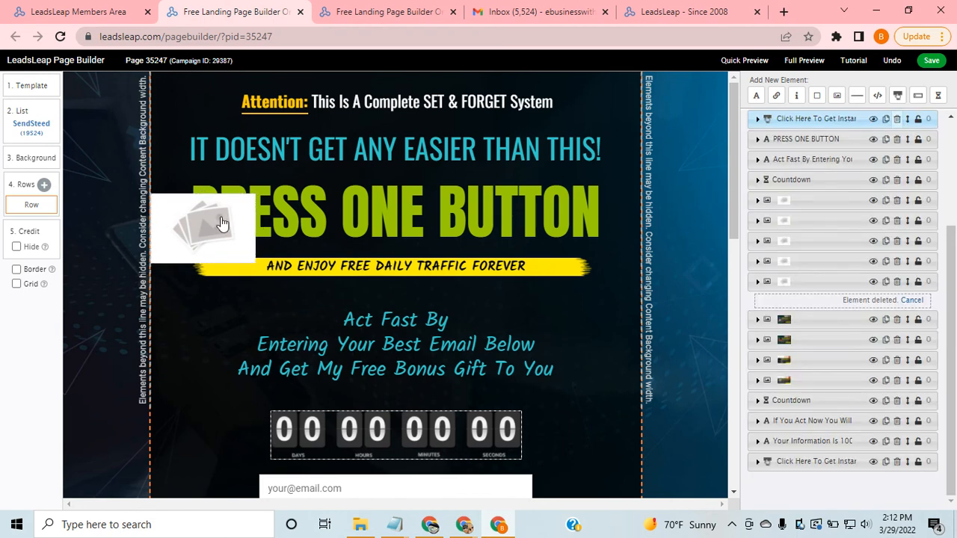
pyautogui.click(838, 95)
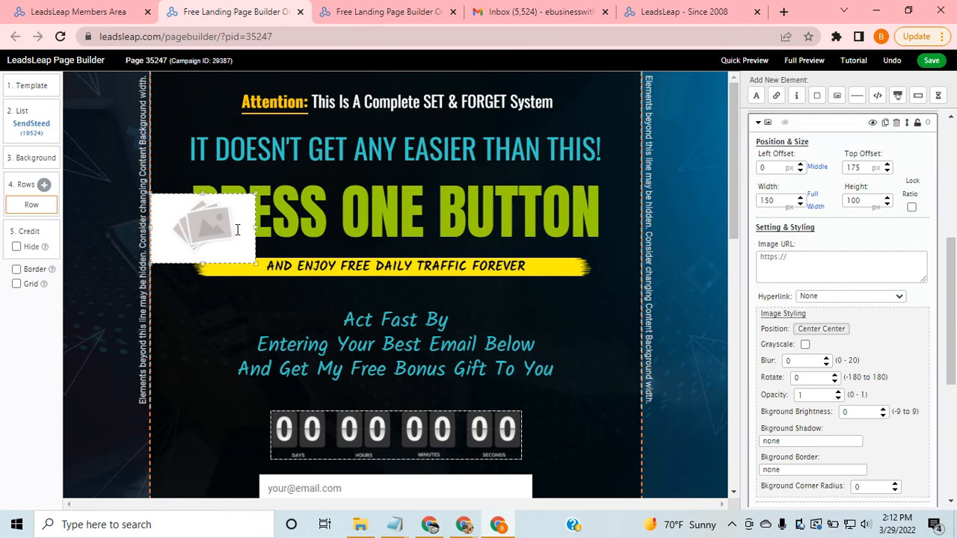
pyautogui.click(897, 122)
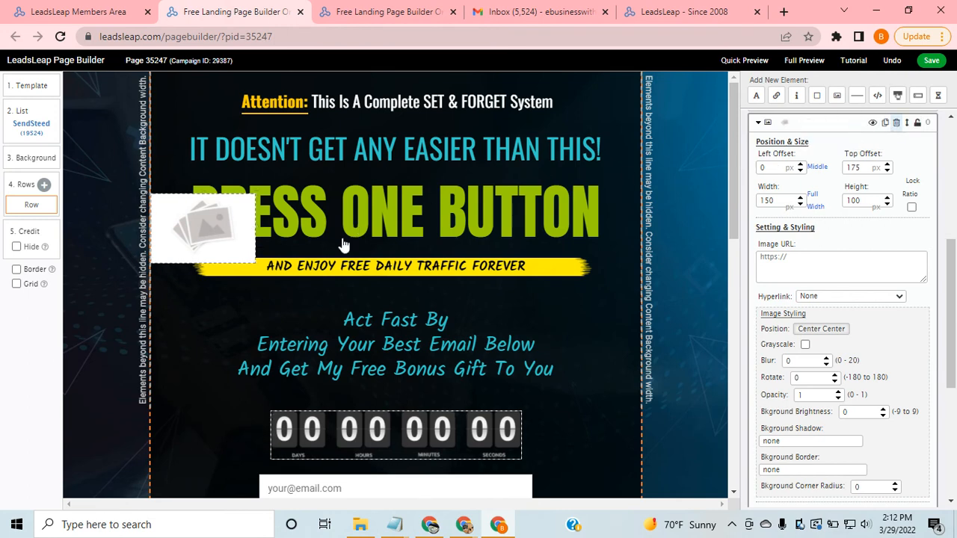
pyautogui.click(227, 239)
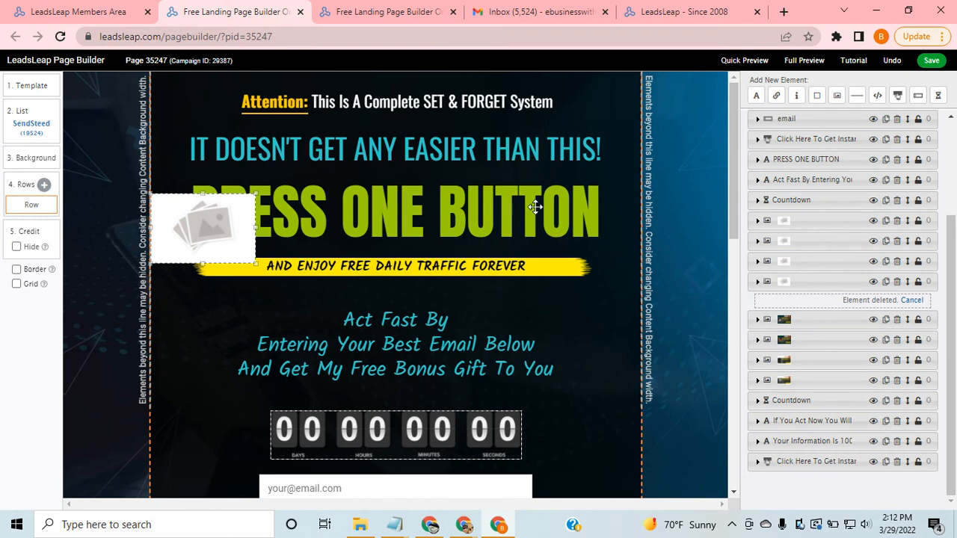
pyautogui.click(896, 123)
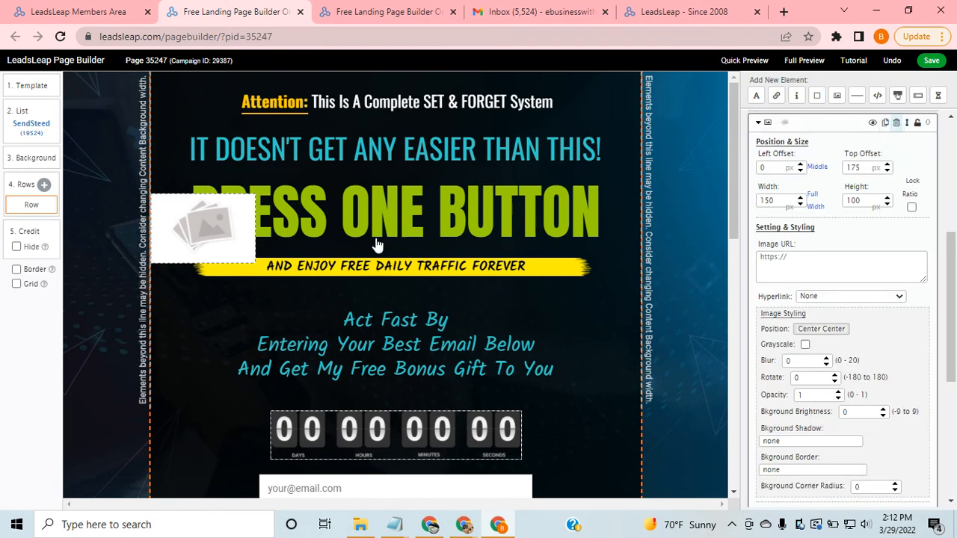
pyautogui.click(235, 228)
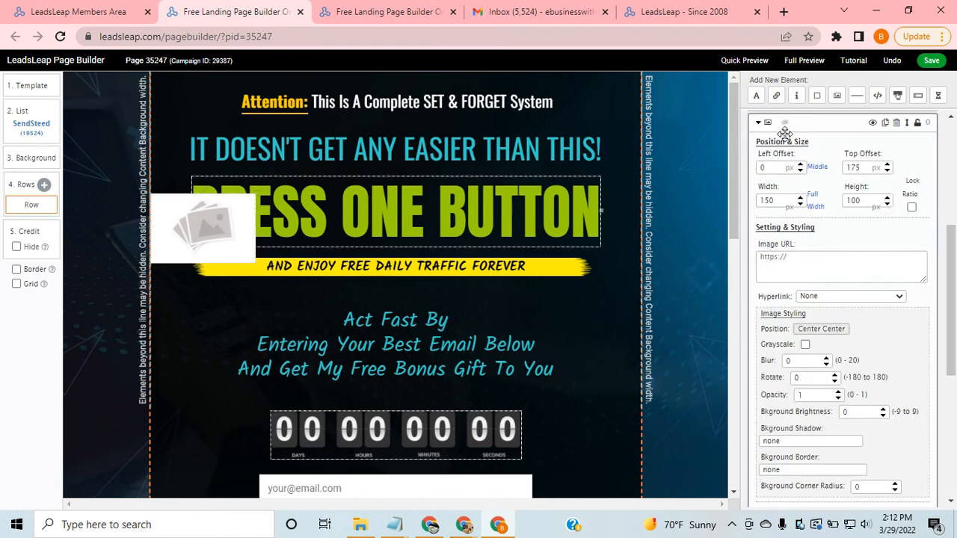
pyautogui.click(896, 124)
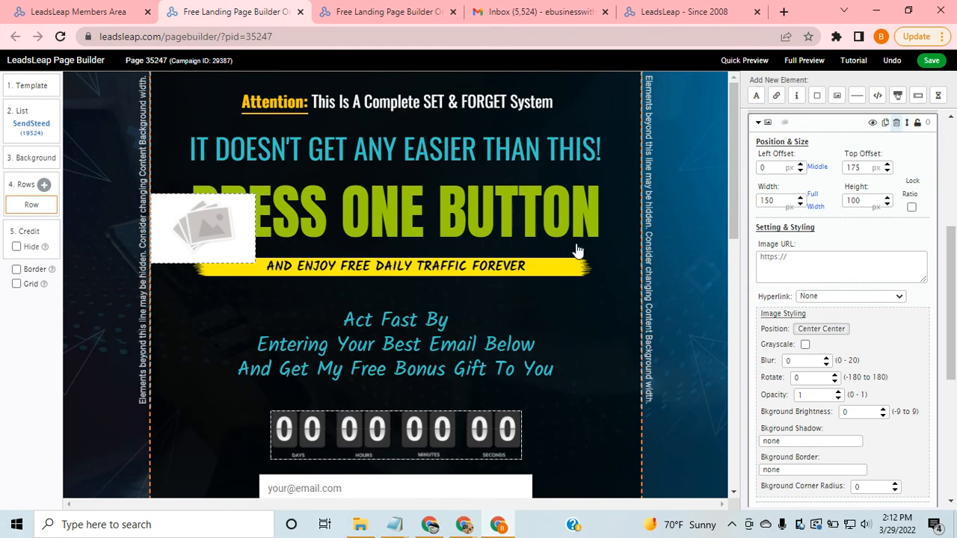
pyautogui.click(248, 224)
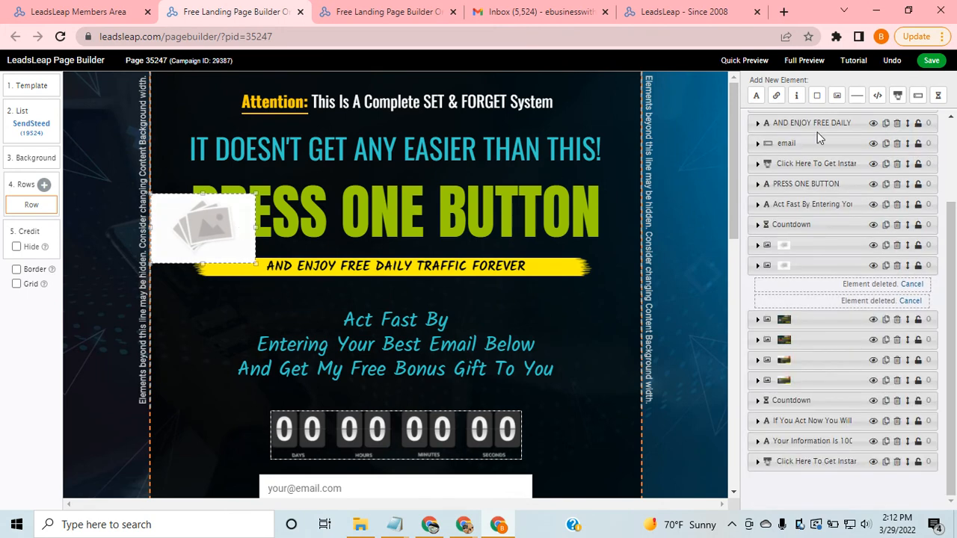
pyautogui.click(896, 125)
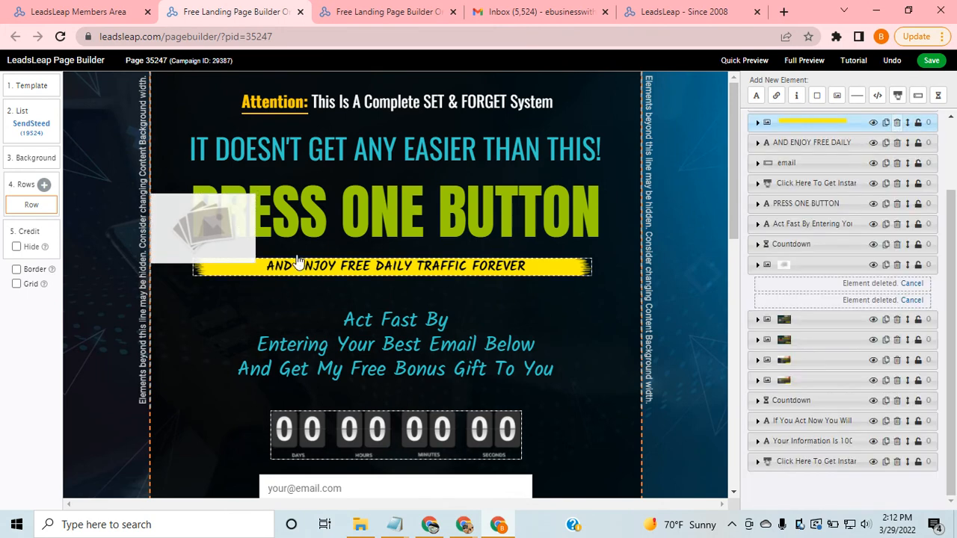
pyautogui.click(231, 238)
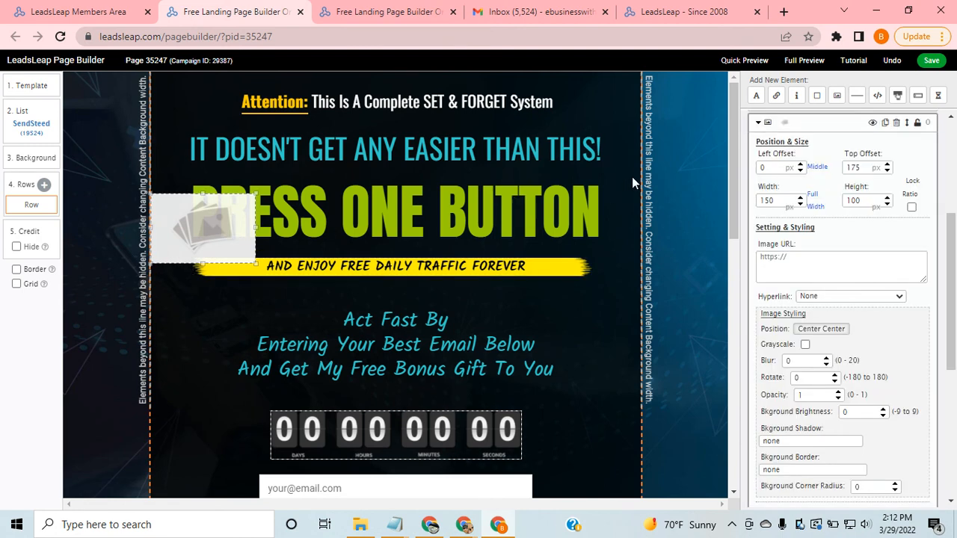
pyautogui.click(897, 124)
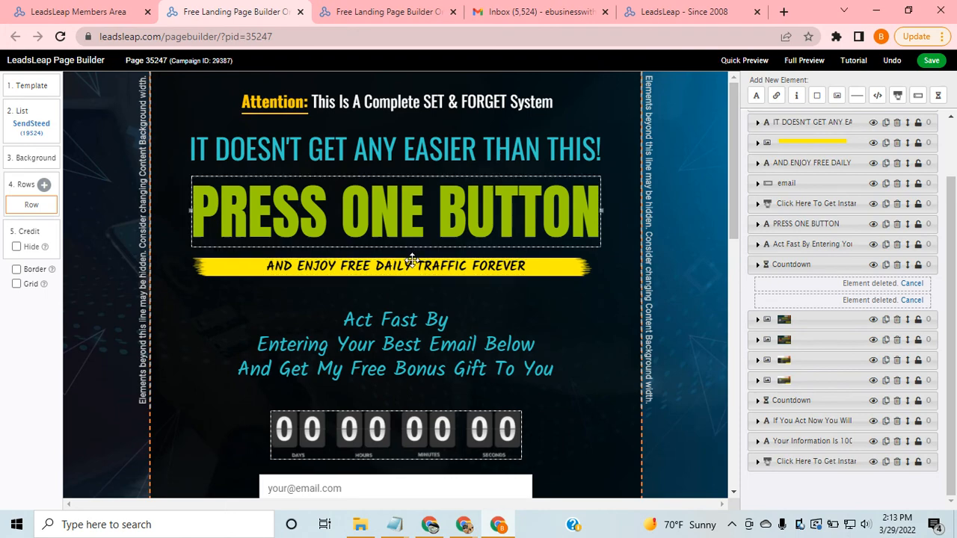
# - Review the landing page's headlines, countdowns, bonus images and closing button in the editor and in the full preview
pyautogui.scroll(-7, 423, 277)
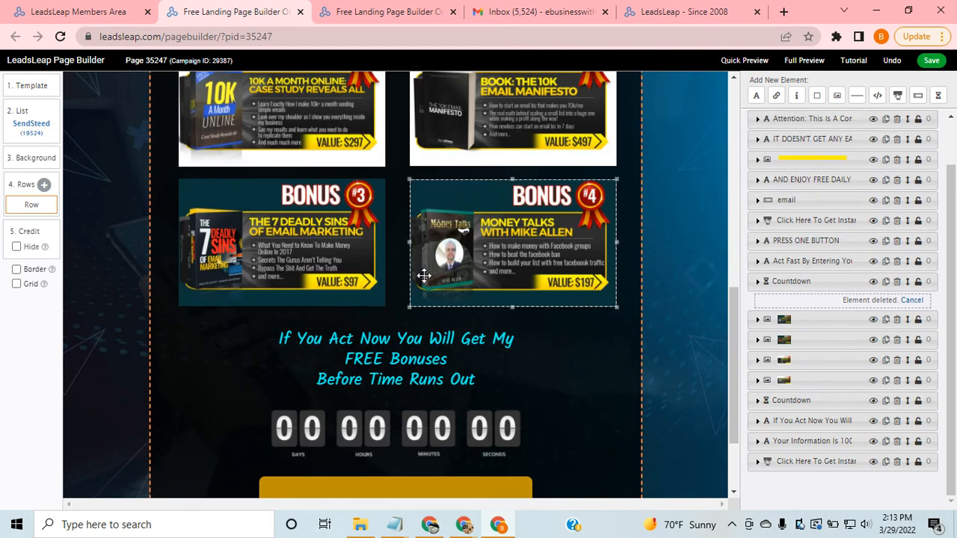
pyautogui.scroll(-2, 441, 314)
pyautogui.scroll(1, 516, 337)
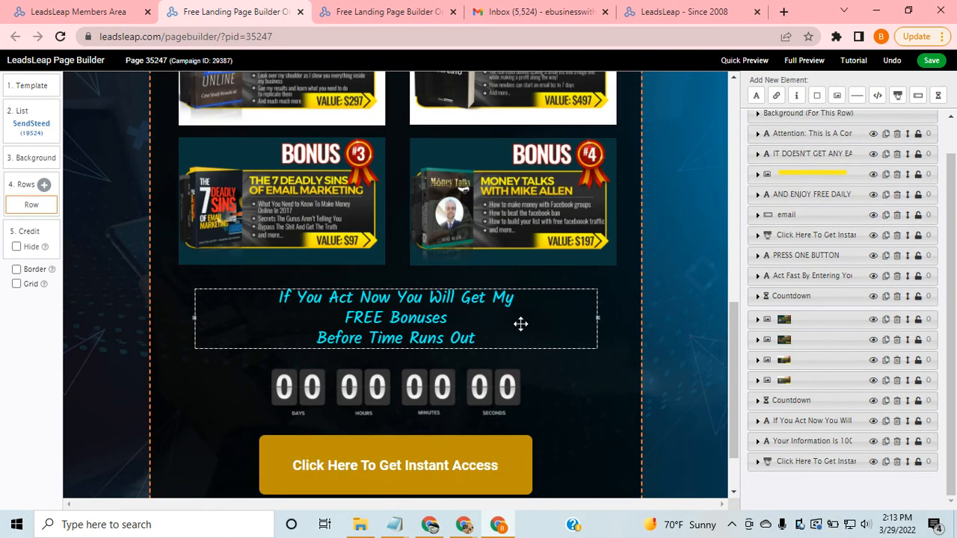
pyautogui.scroll(8, 522, 323)
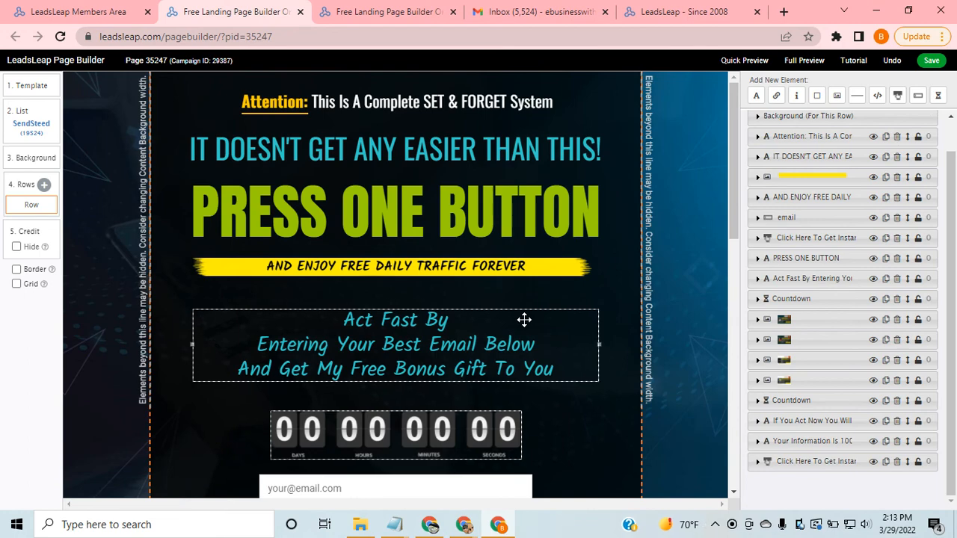
pyautogui.scroll(-3, 523, 320)
pyautogui.scroll(3, 530, 309)
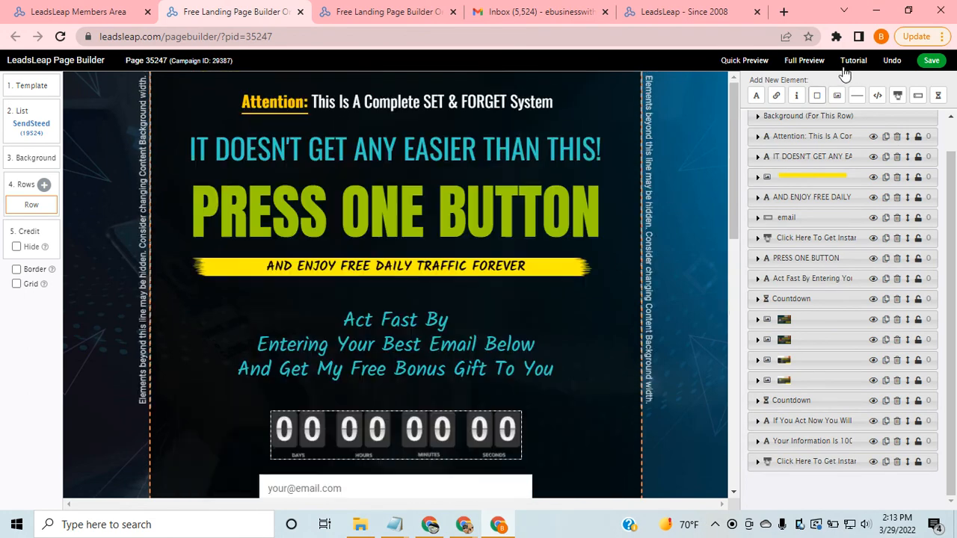
pyautogui.click(806, 61)
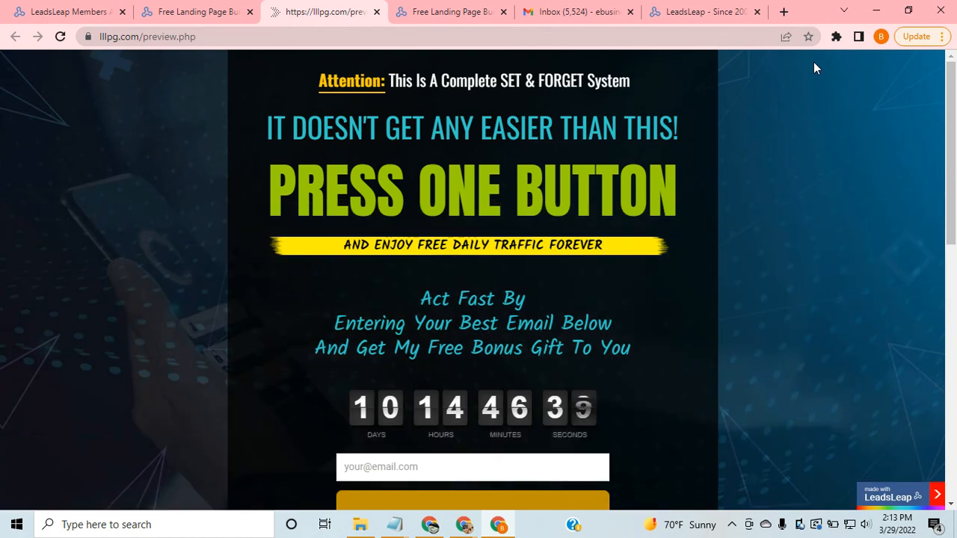
pyautogui.scroll(-1, 390, 355)
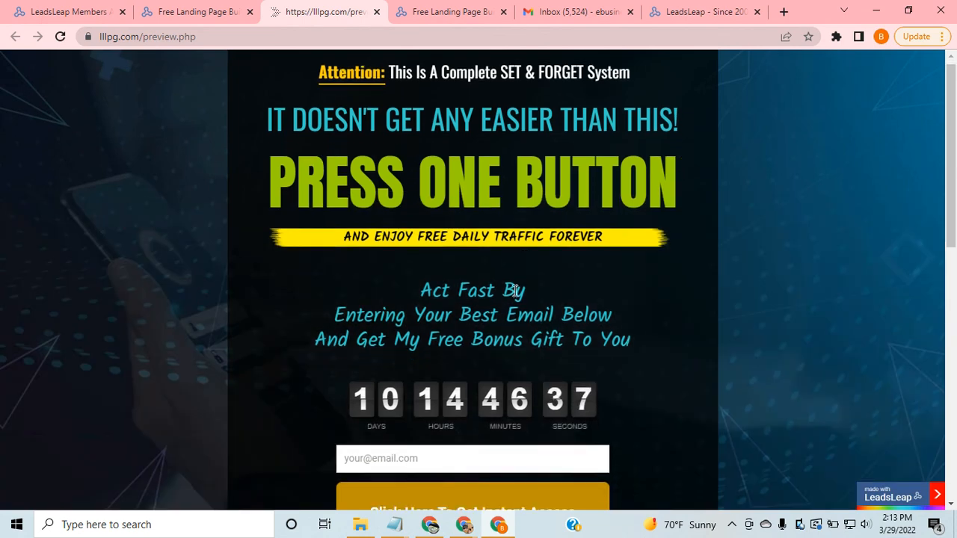
pyautogui.scroll(-3, 490, 378)
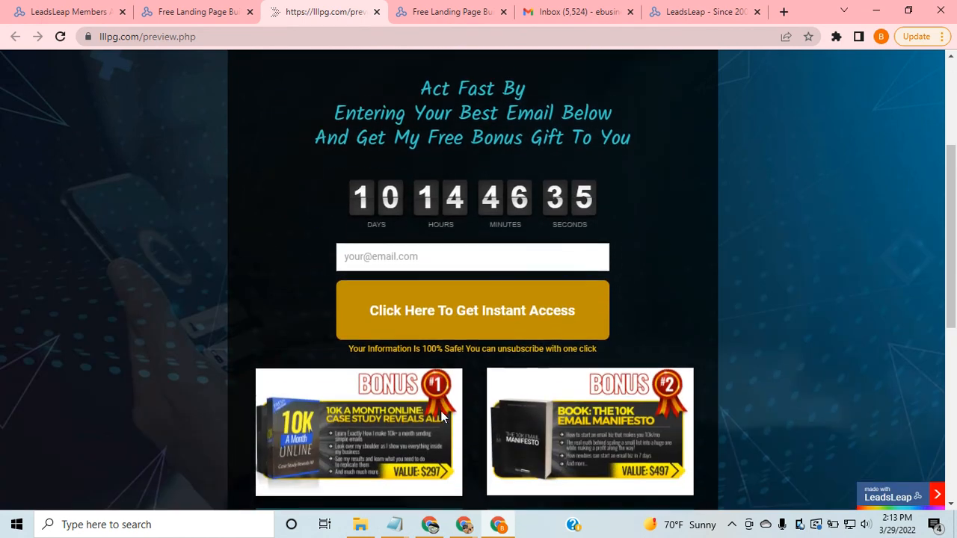
pyautogui.click(392, 187)
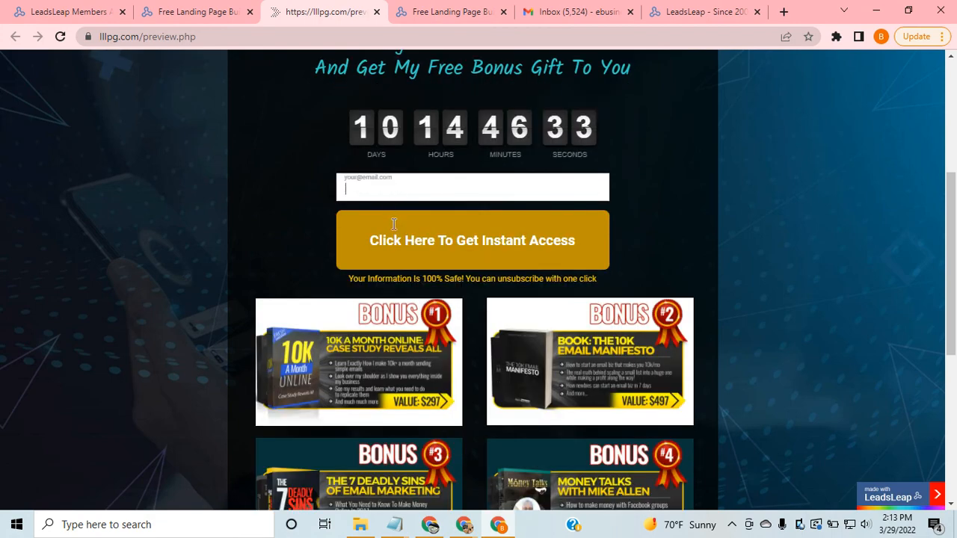
pyautogui.scroll(-3, 436, 307)
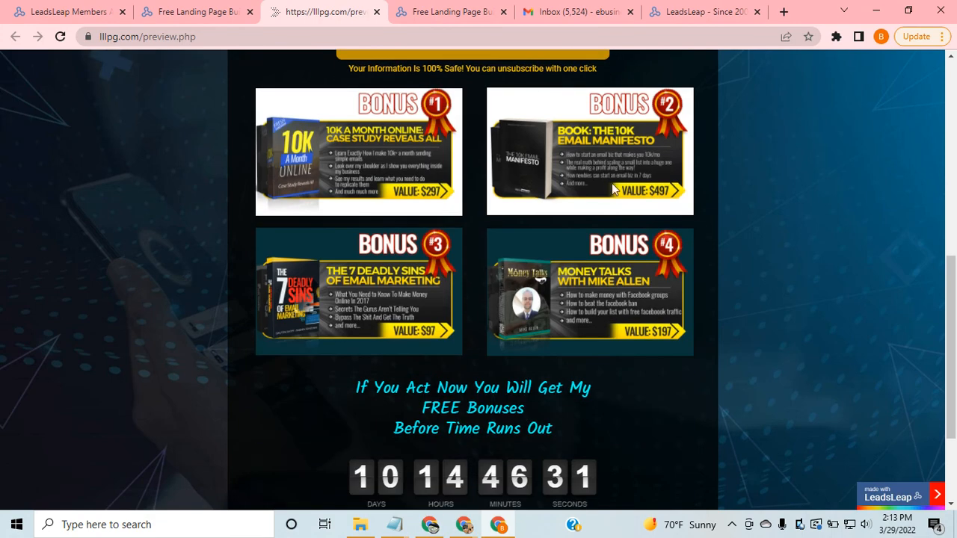
pyautogui.scroll(-2, 620, 334)
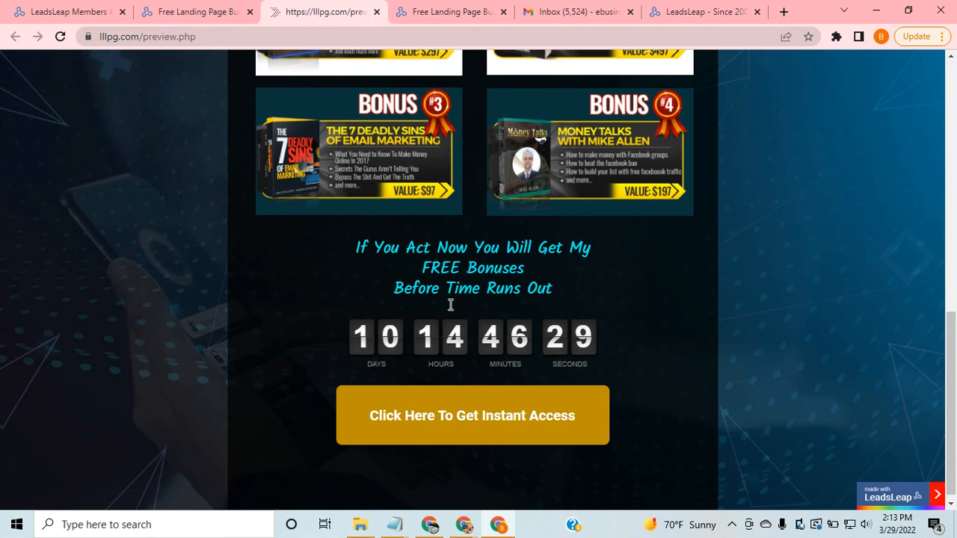
# - Test the lower "Click Here To Get Instant Access" button's scroll to the opt-in form and close the preview
pyautogui.click(489, 409)
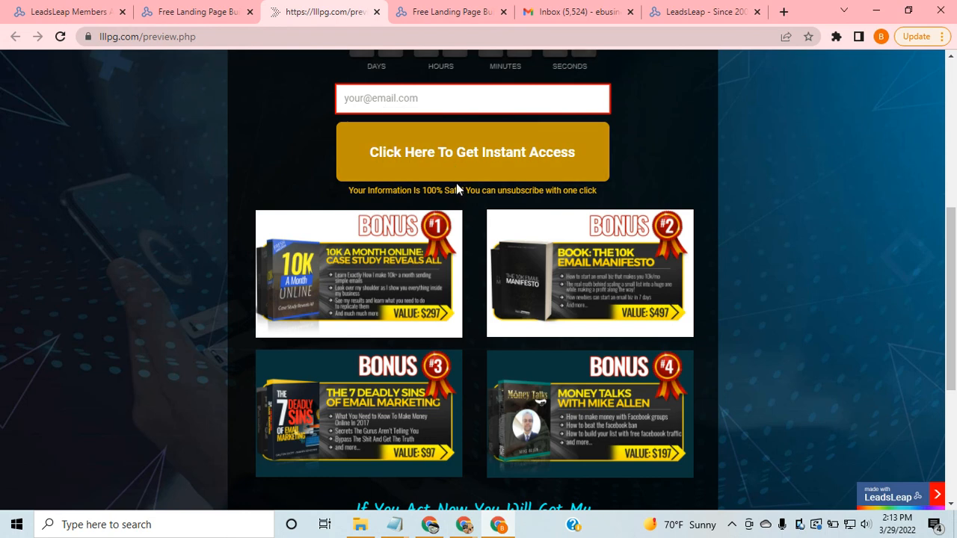
pyautogui.scroll(5, 449, 172)
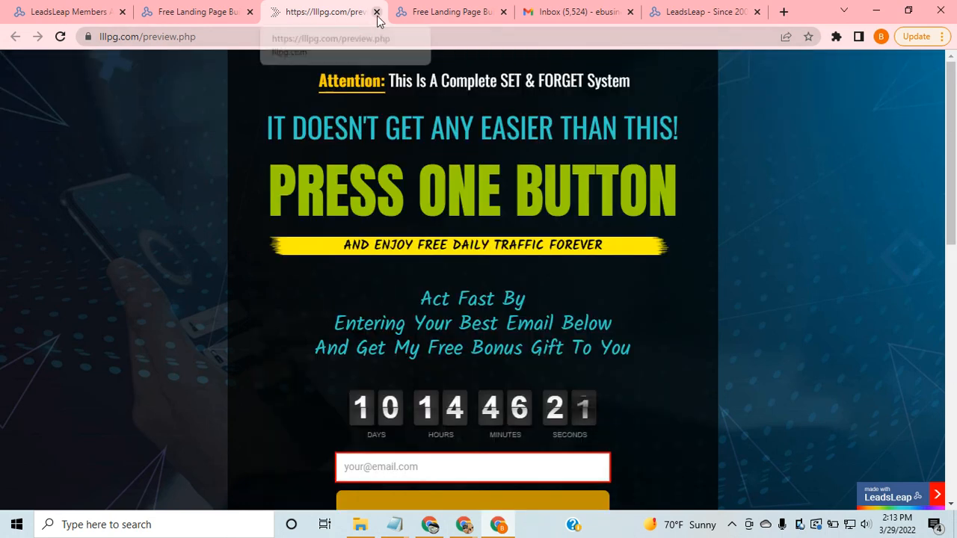
pyautogui.click(377, 13)
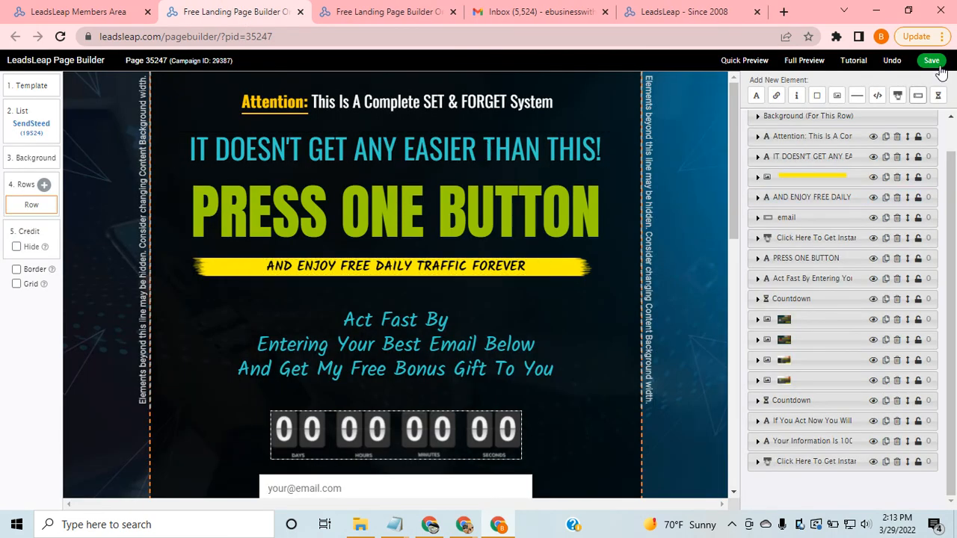
# - Try to save the landing page, retrying once
pyautogui.click(933, 62)
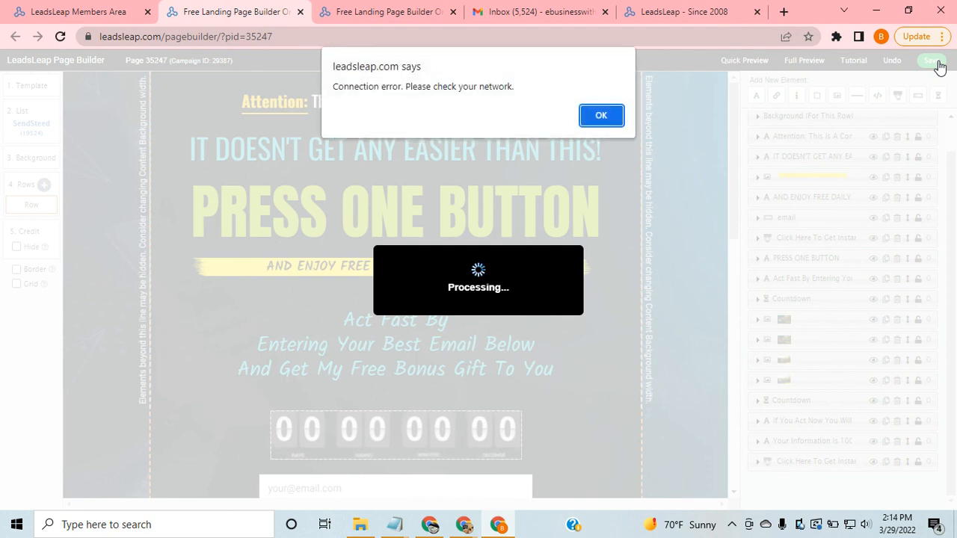
pyautogui.click(613, 120)
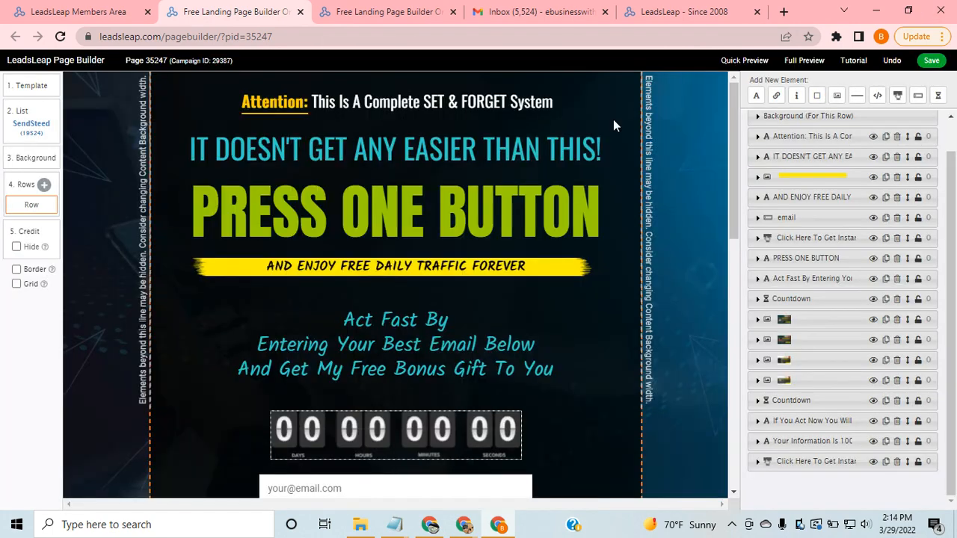
pyautogui.click(929, 69)
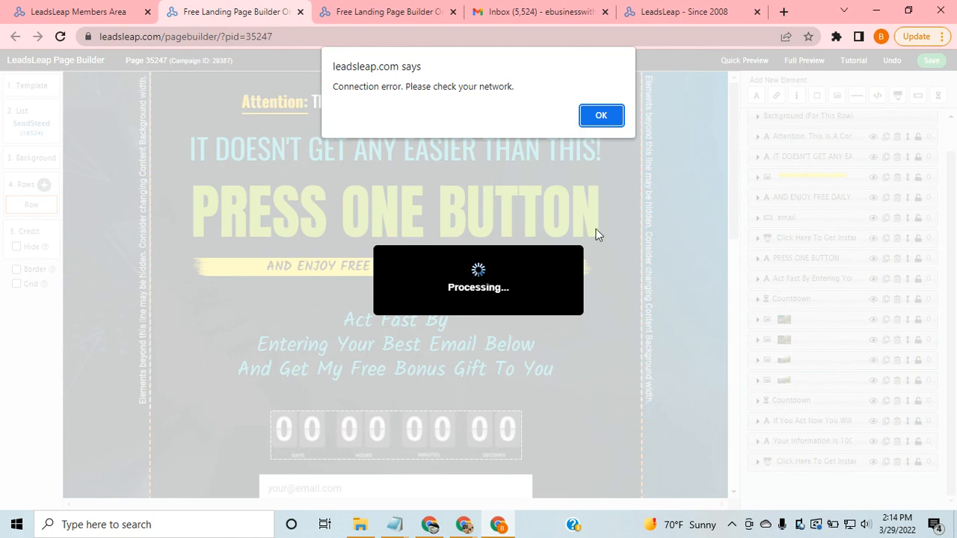
pyautogui.click(615, 116)
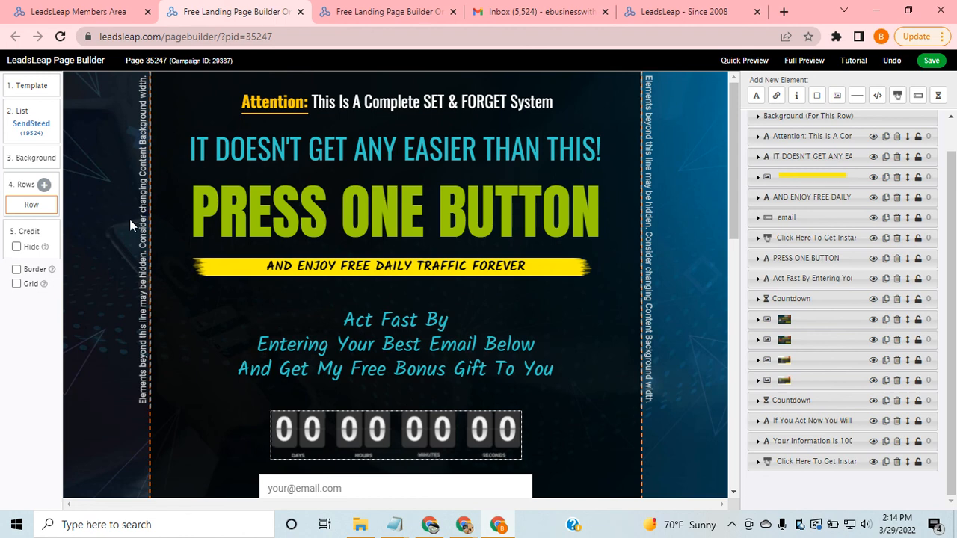
# - Bring up the Spring Traffic campaign's lllpg.com link in the Page Manager and switch to the browser window with the Spring Traffic sales page
pyautogui.click(94, 12)
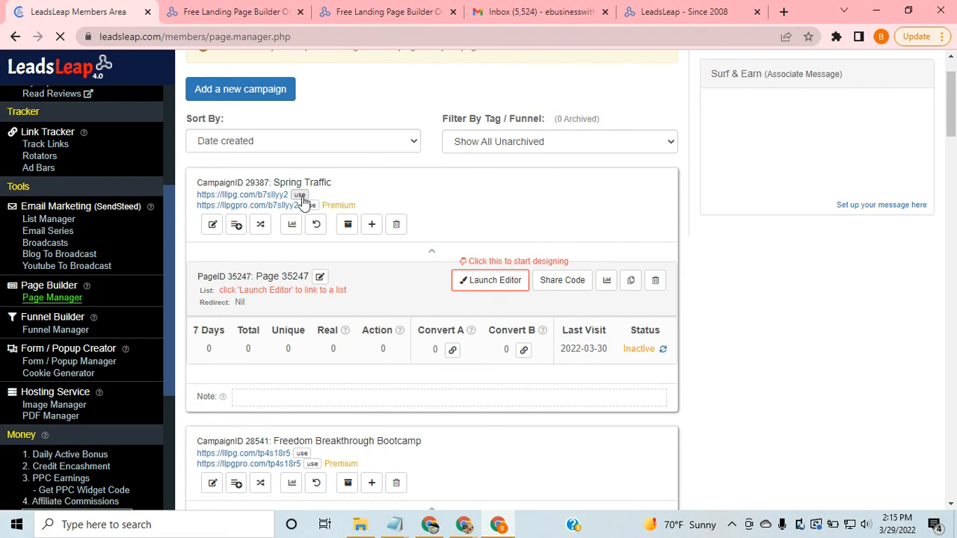
pyautogui.click(298, 196)
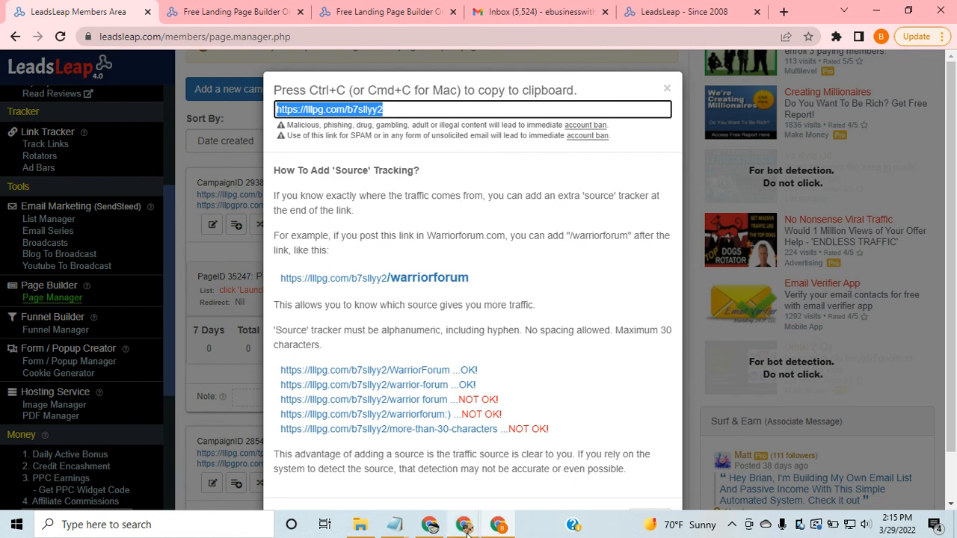
pyautogui.moveTo(467, 527)
pyautogui.click(428, 485)
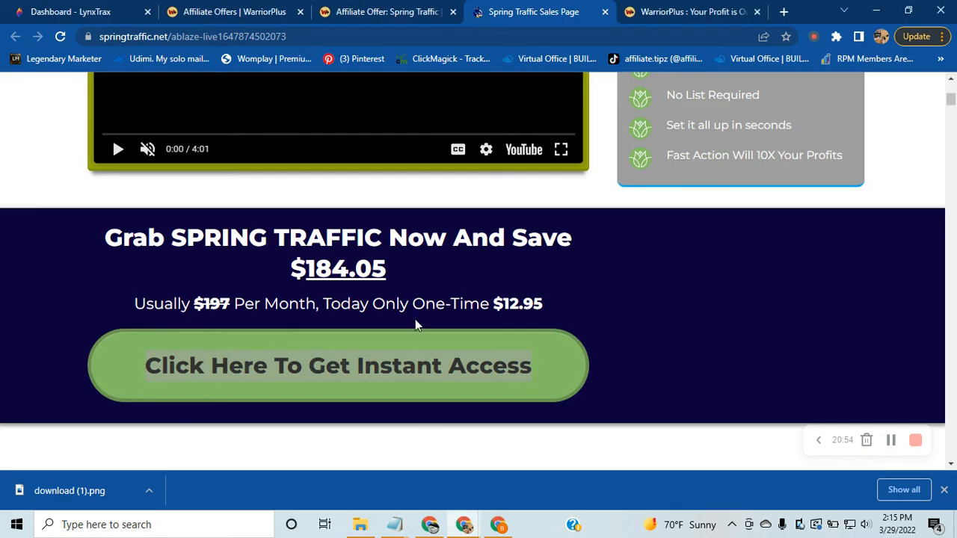